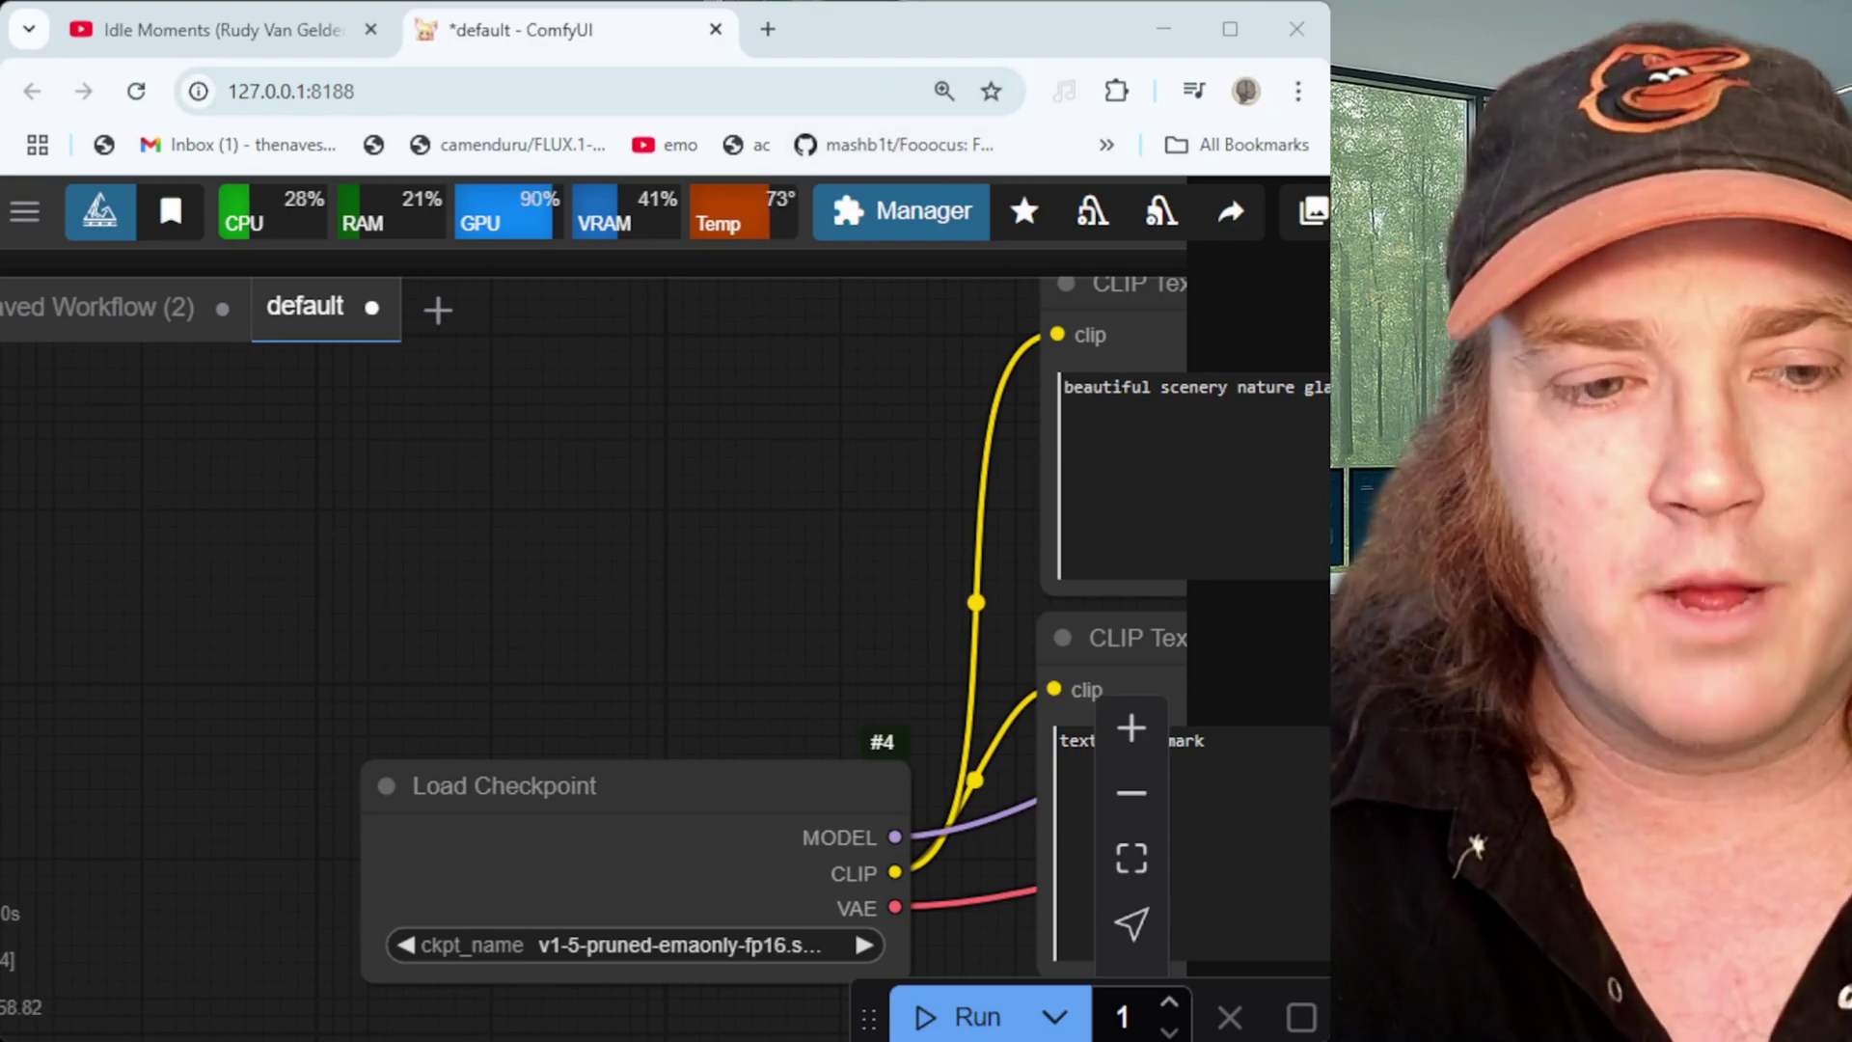
left_click_drag(541, 559, 269, 450)
scroll(251, 538, "down", 3)
left_click_drag(256, 538, 313, 537)
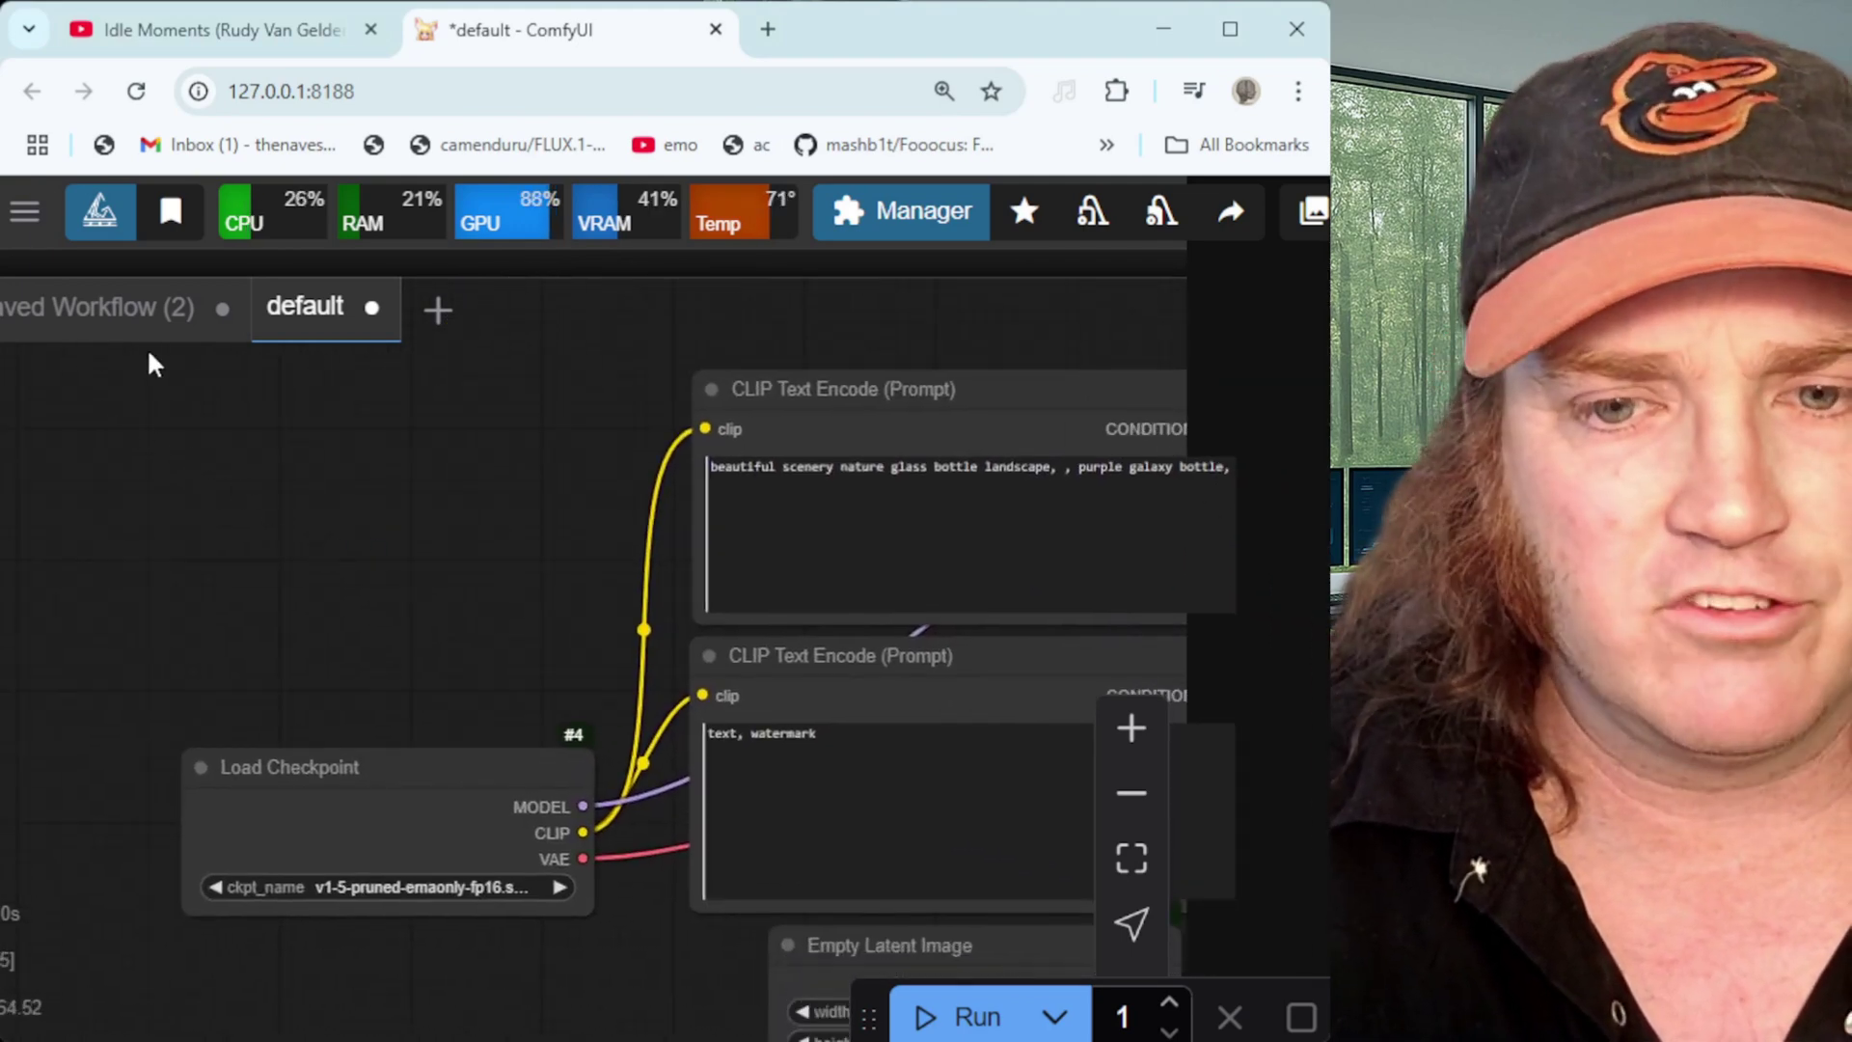
left_click(26, 211)
left_click(26, 211)
left_click(26, 212)
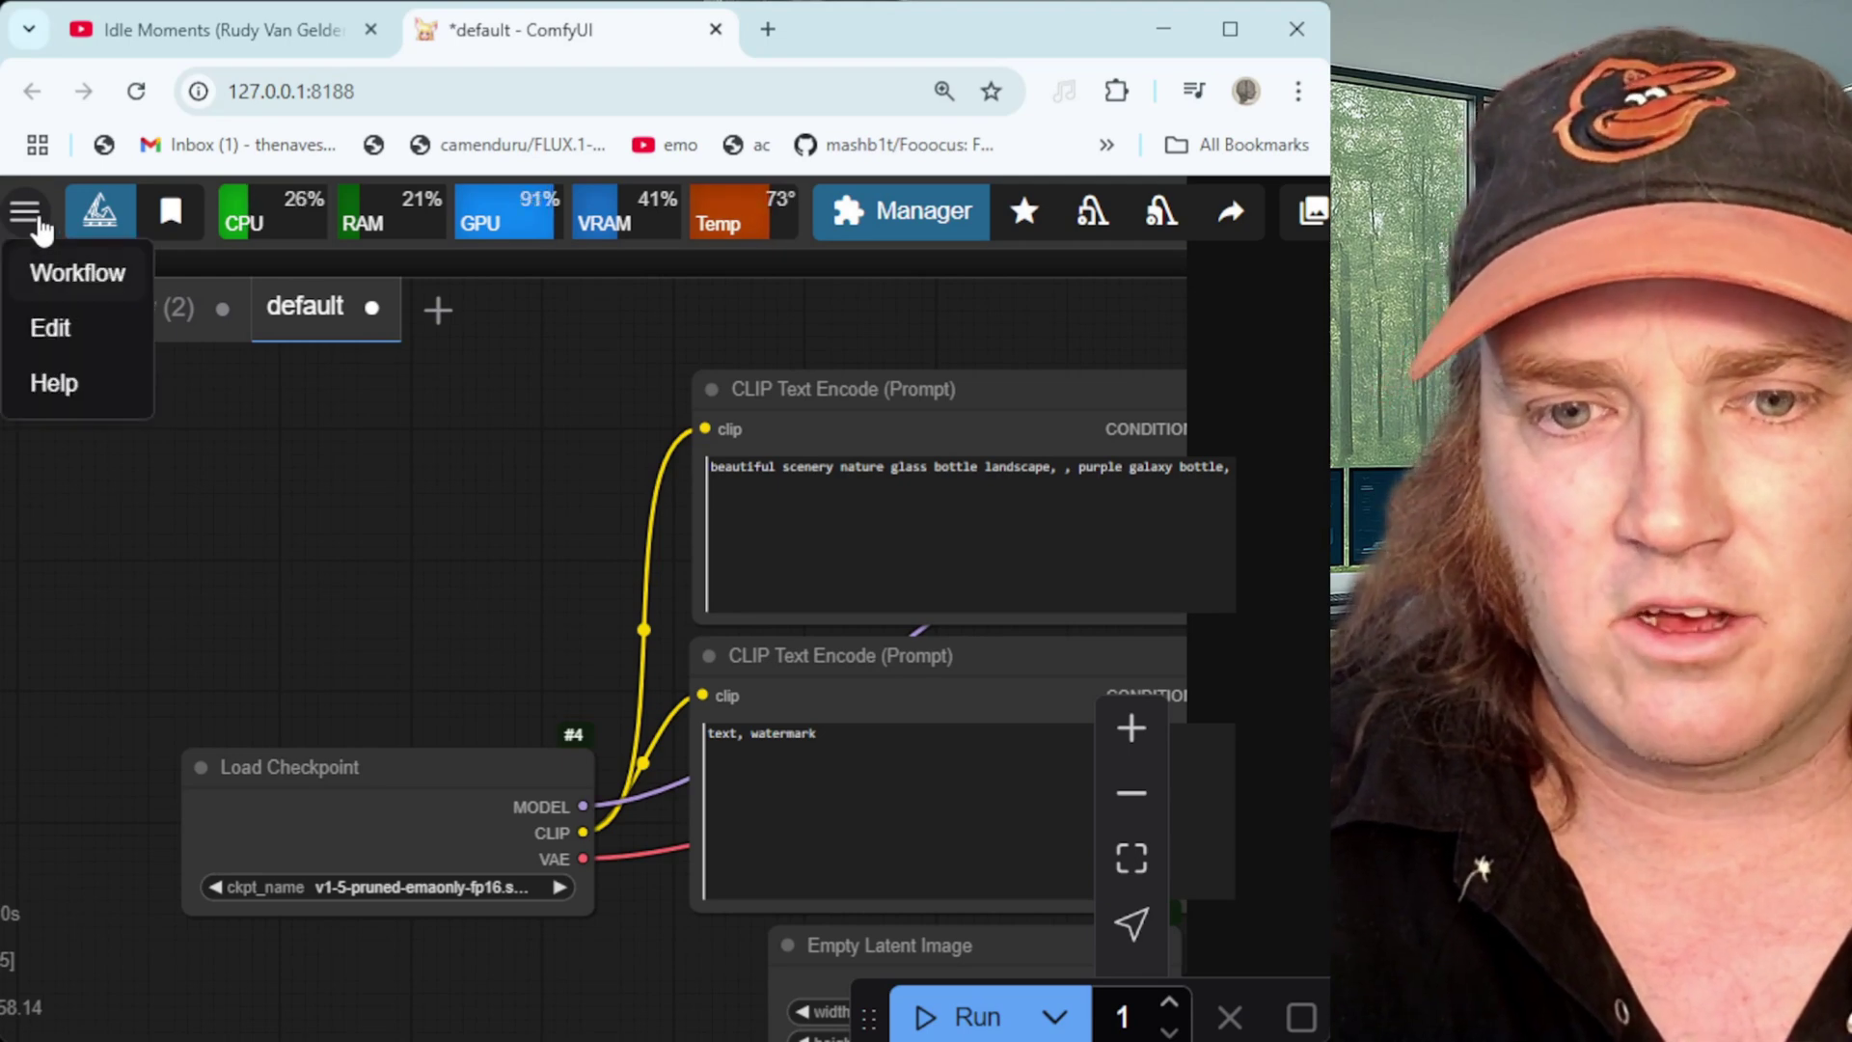
left_click(36, 220)
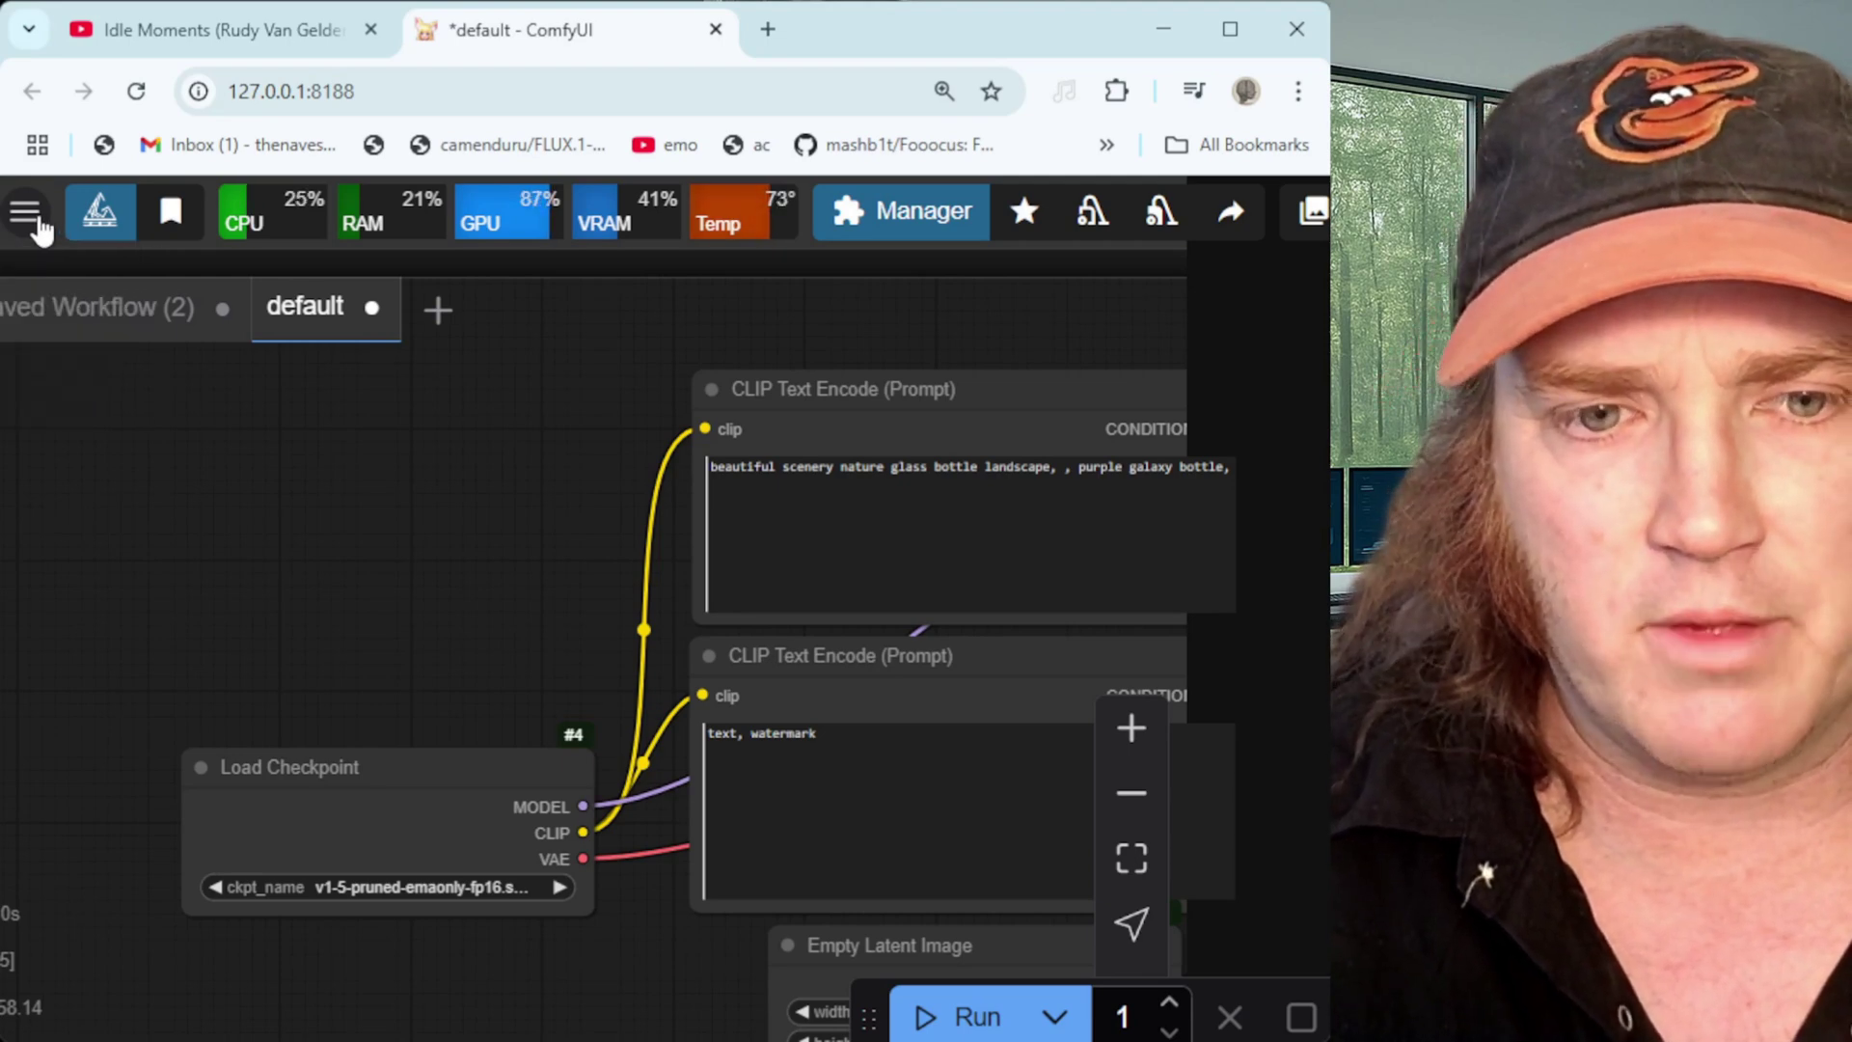
left_click_drag(6, 394, 6, 394)
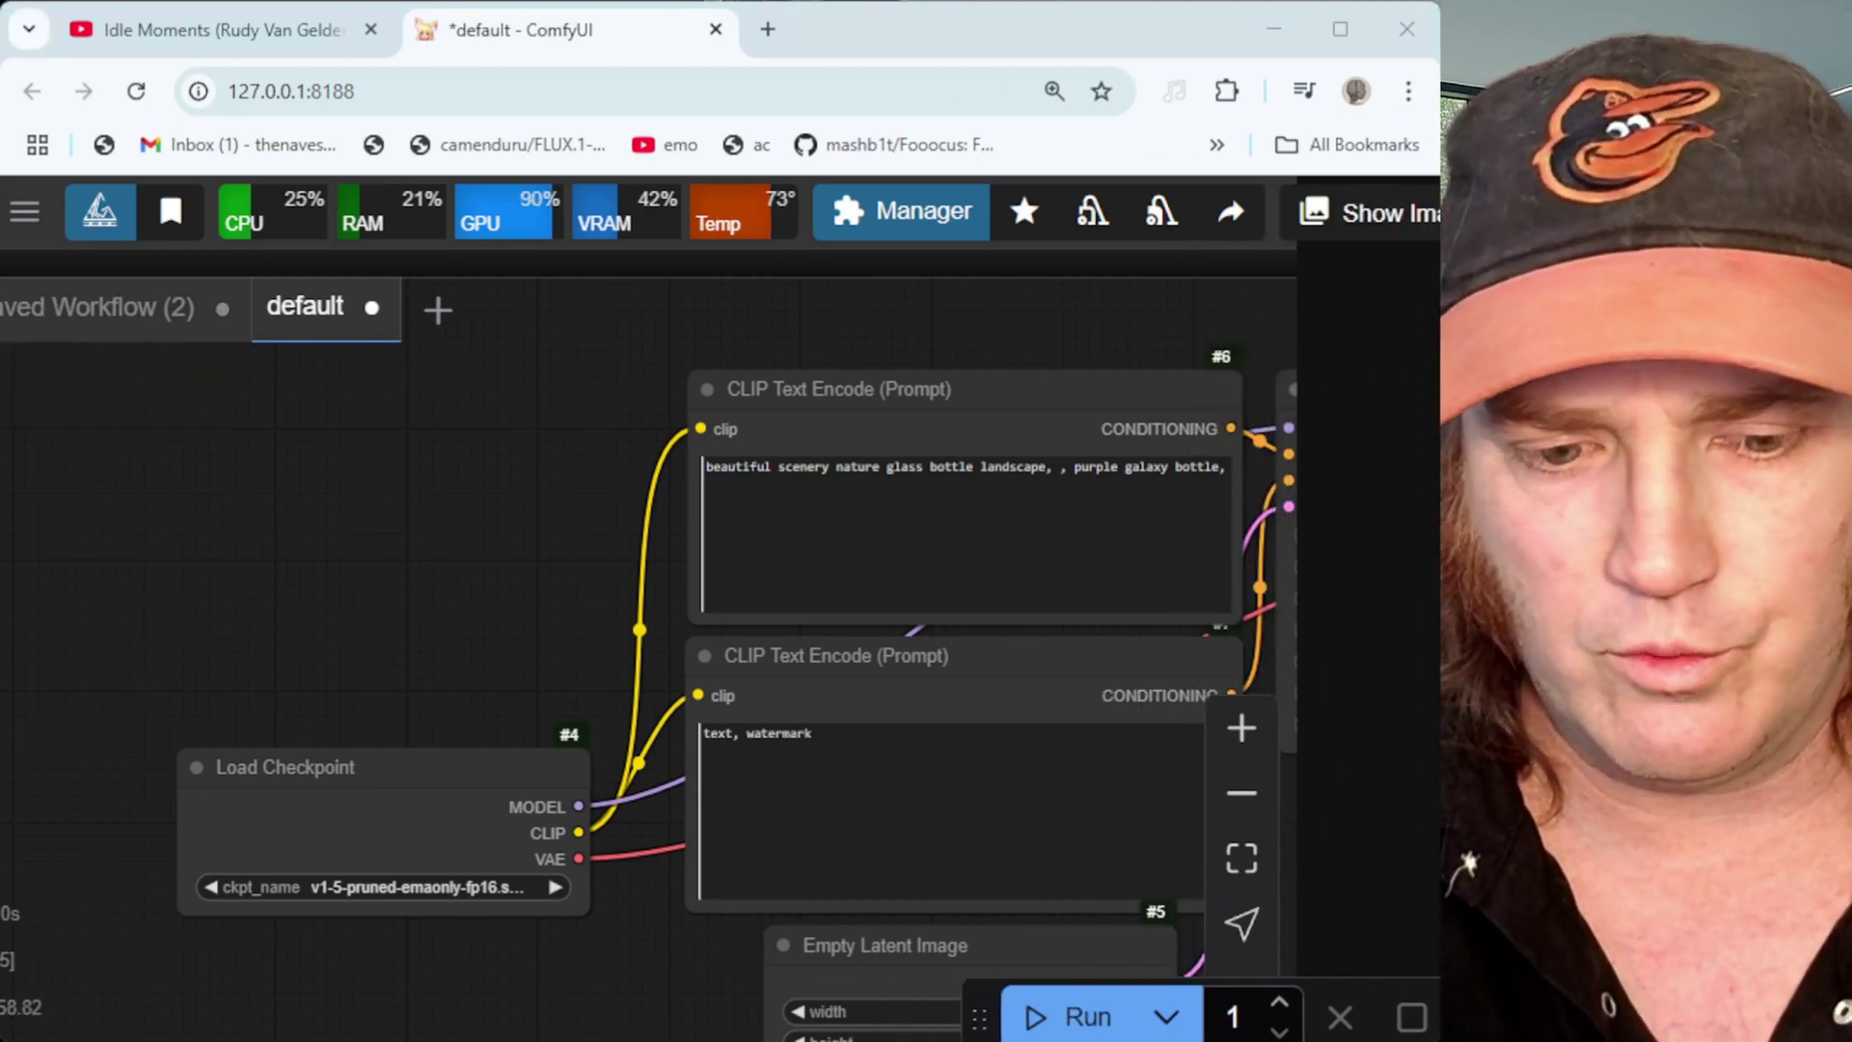
left_click(100, 212)
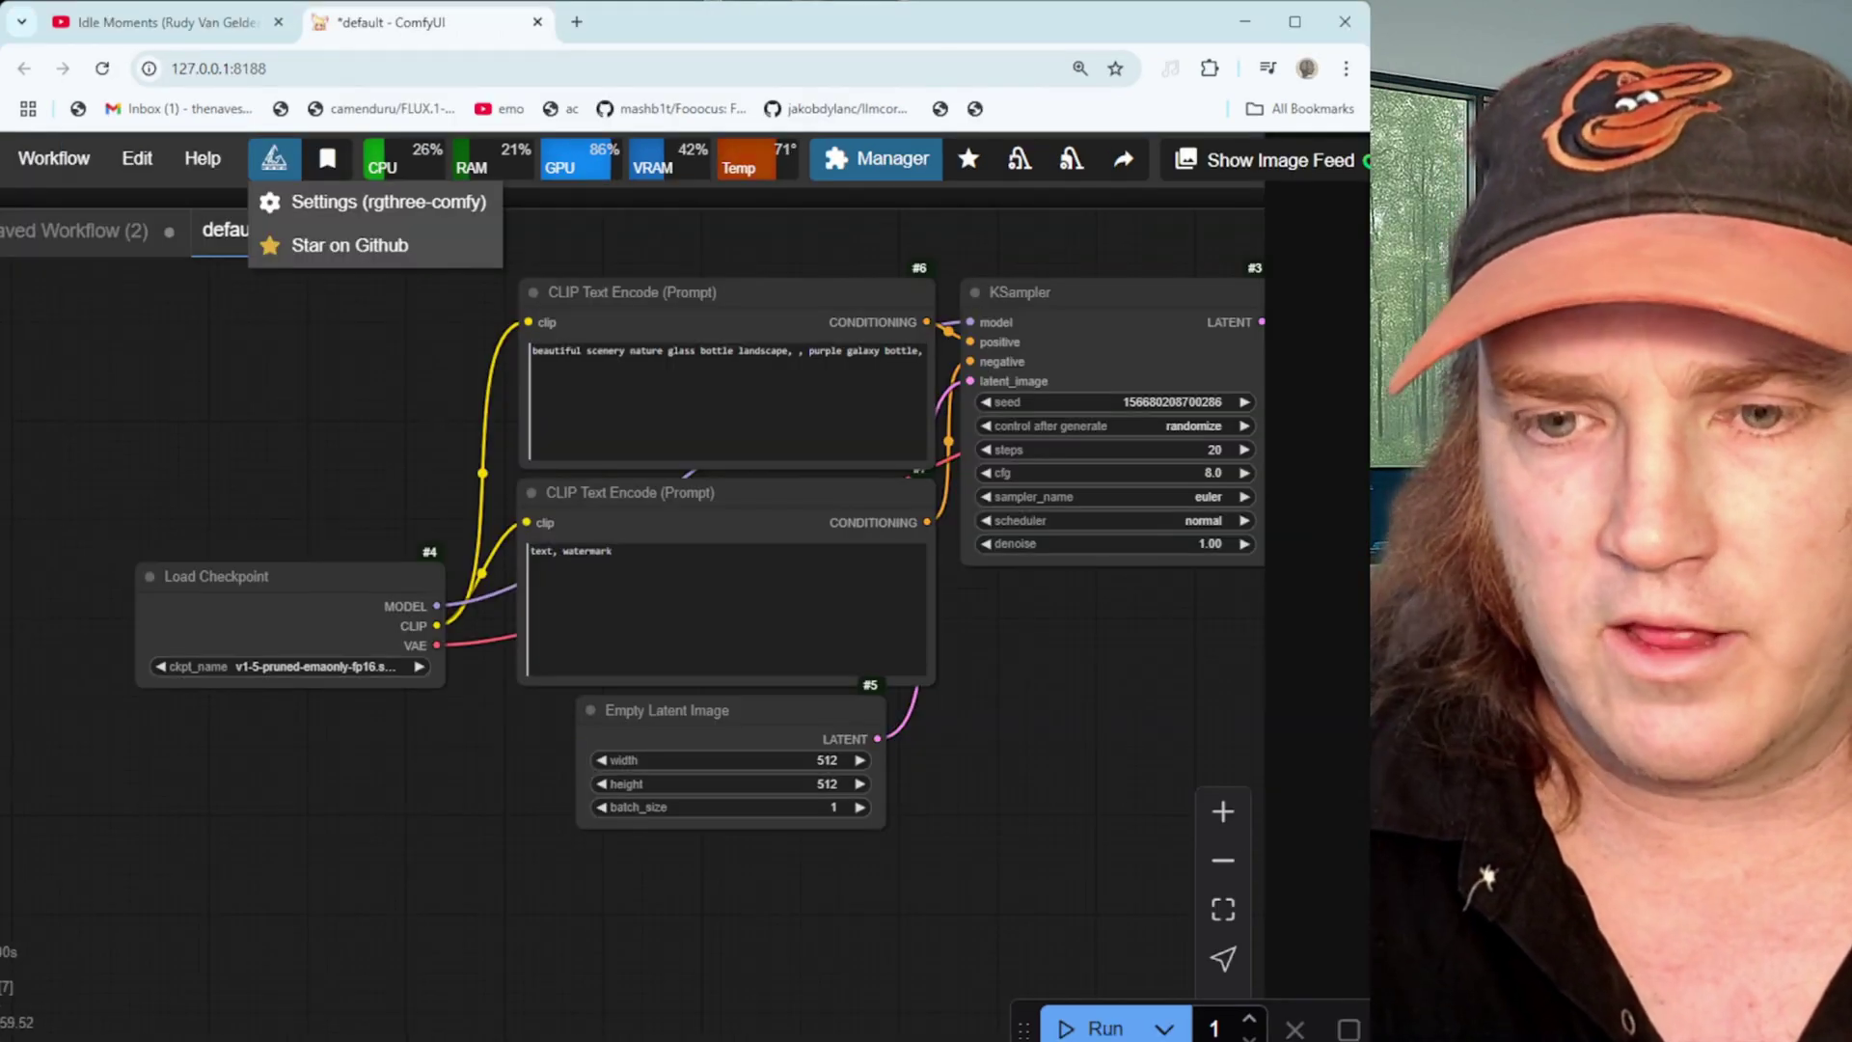
left_click(234, 264)
Load the Image Generation workflow from the built-in Basics templates
left_click(53, 160)
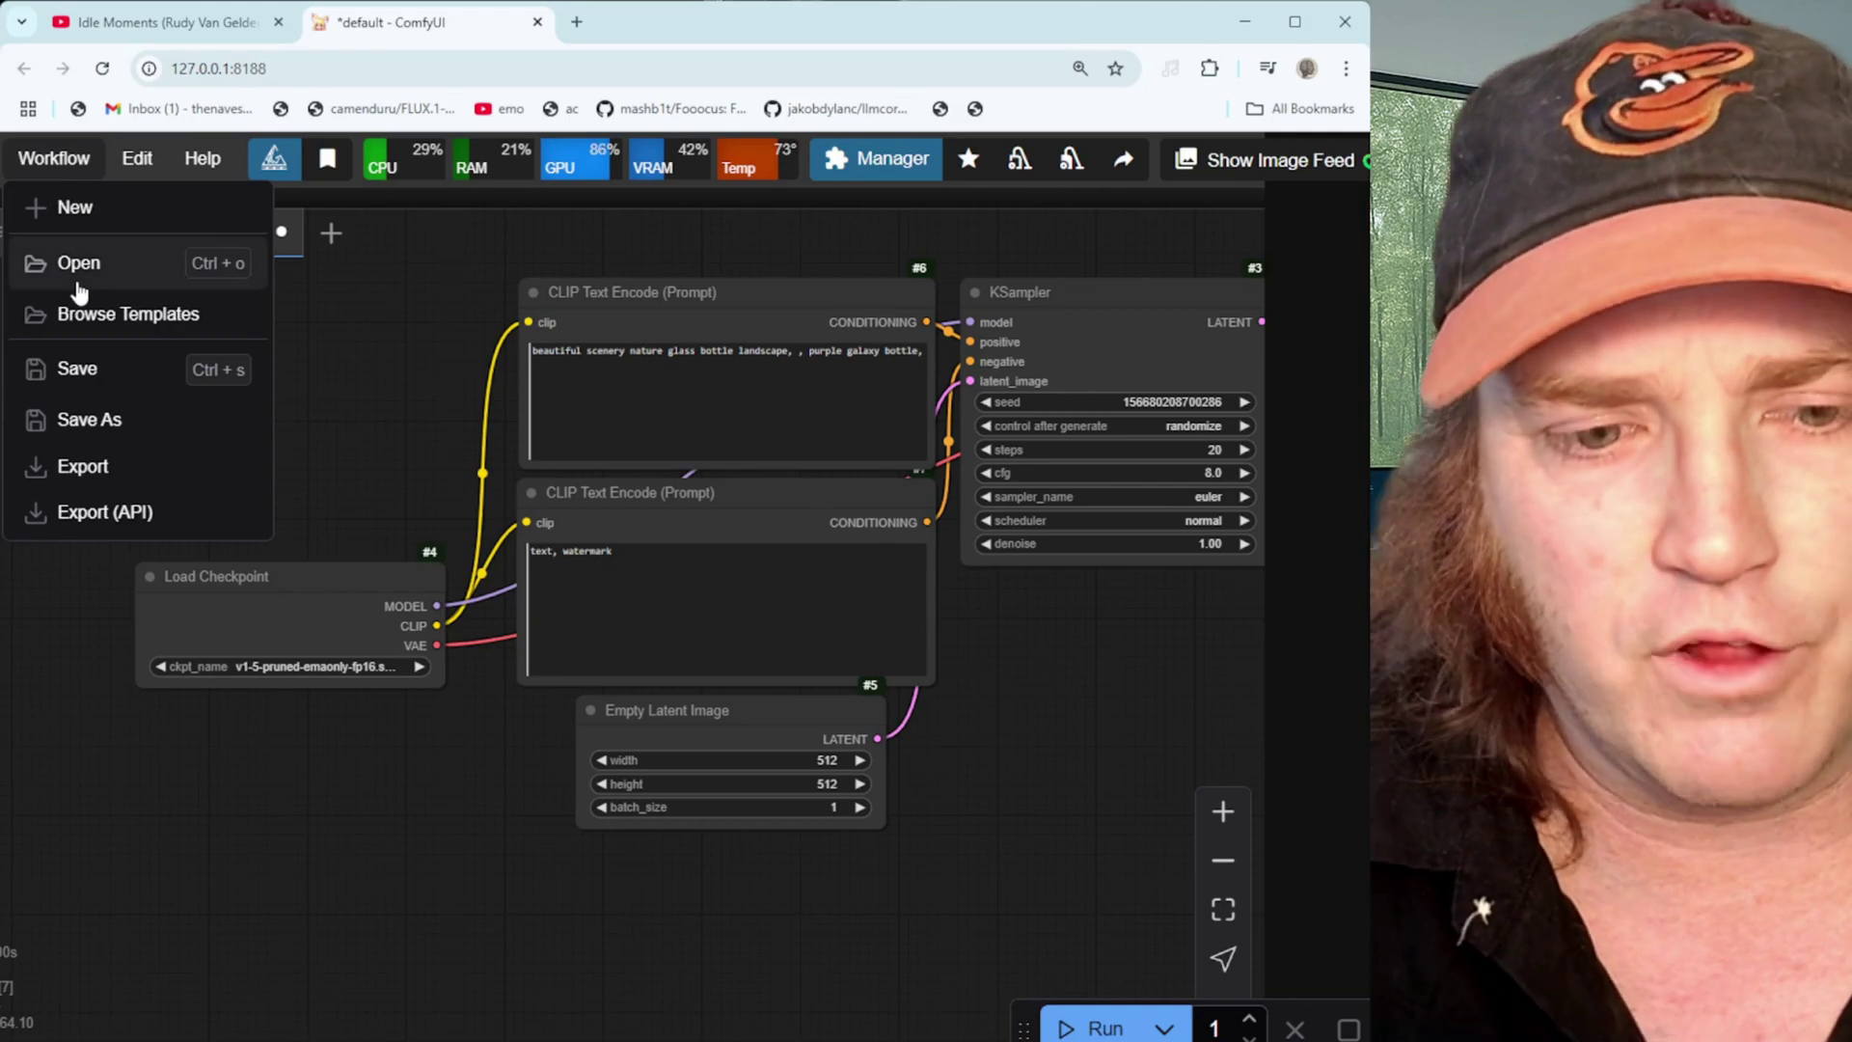
left_click(90, 316)
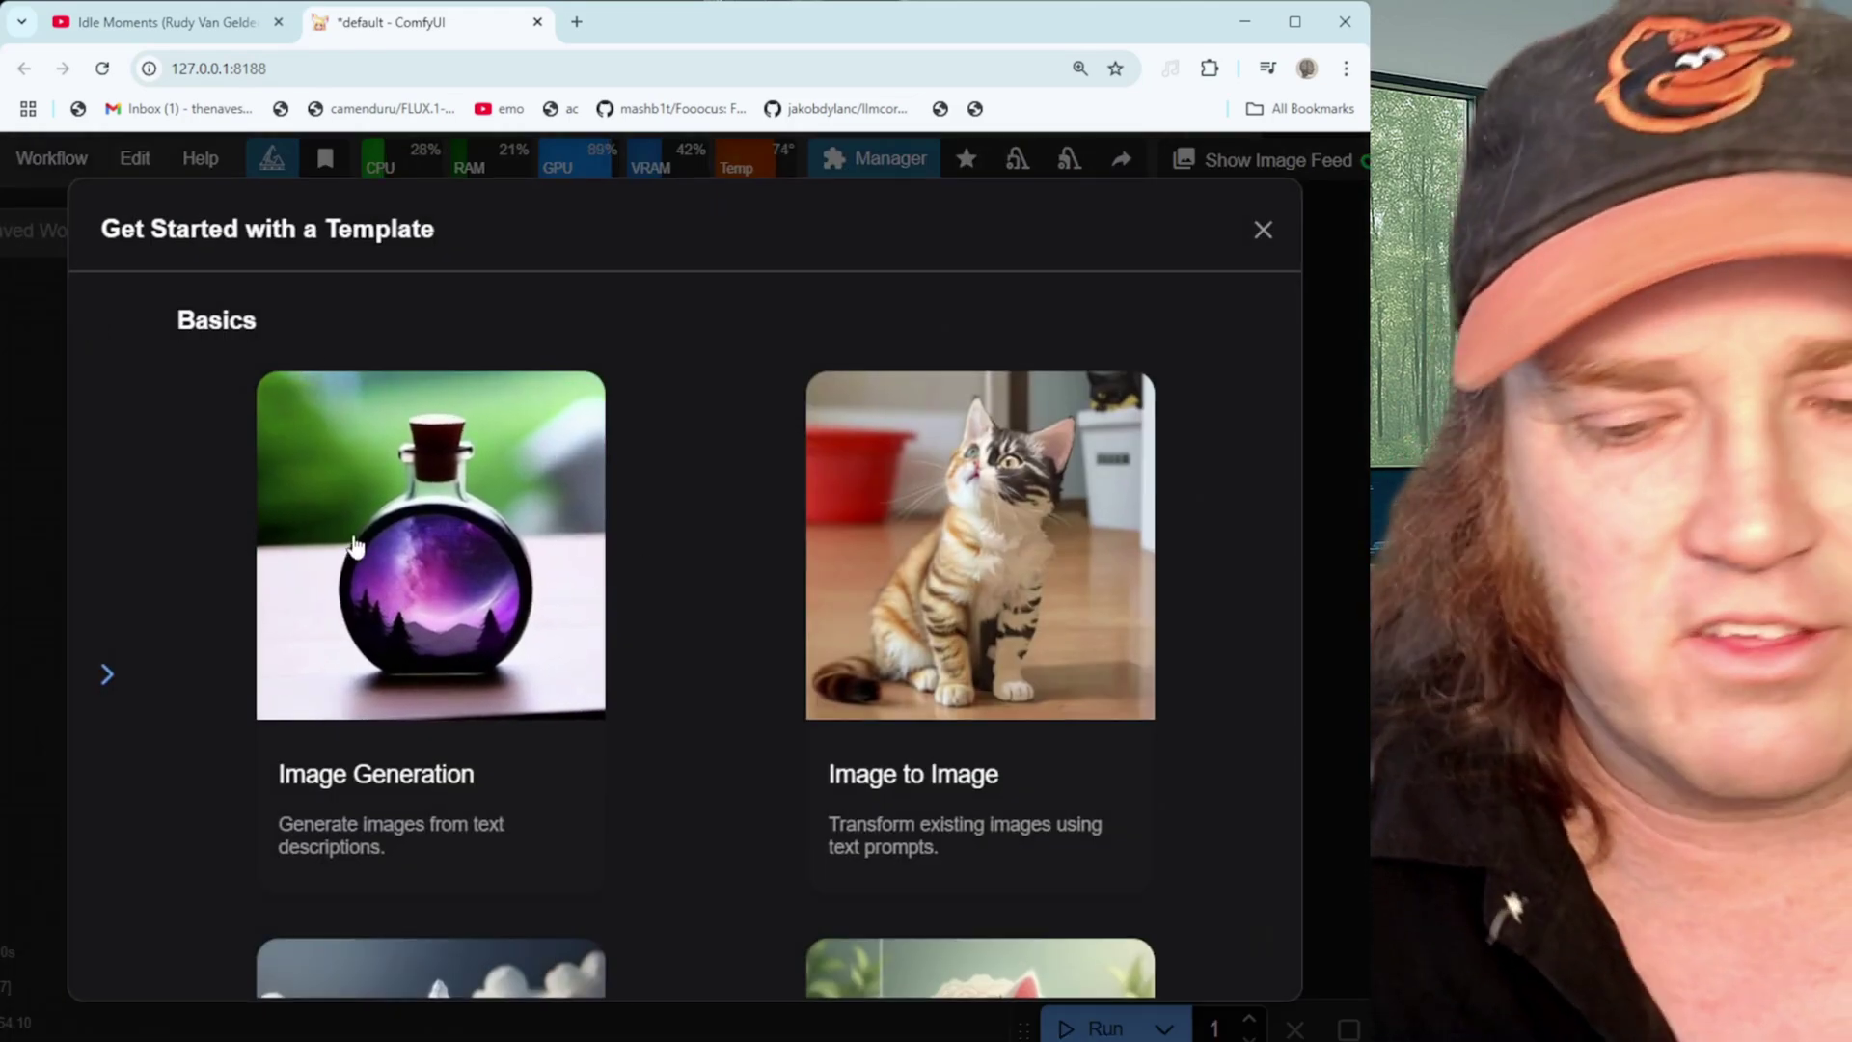
left_click(359, 538)
Set the Load Checkpoint node to deliberate_v2.safetensors and run the workflow once
scroll(518, 536, "up", 5)
left_click_drag(518, 536, 431, 383)
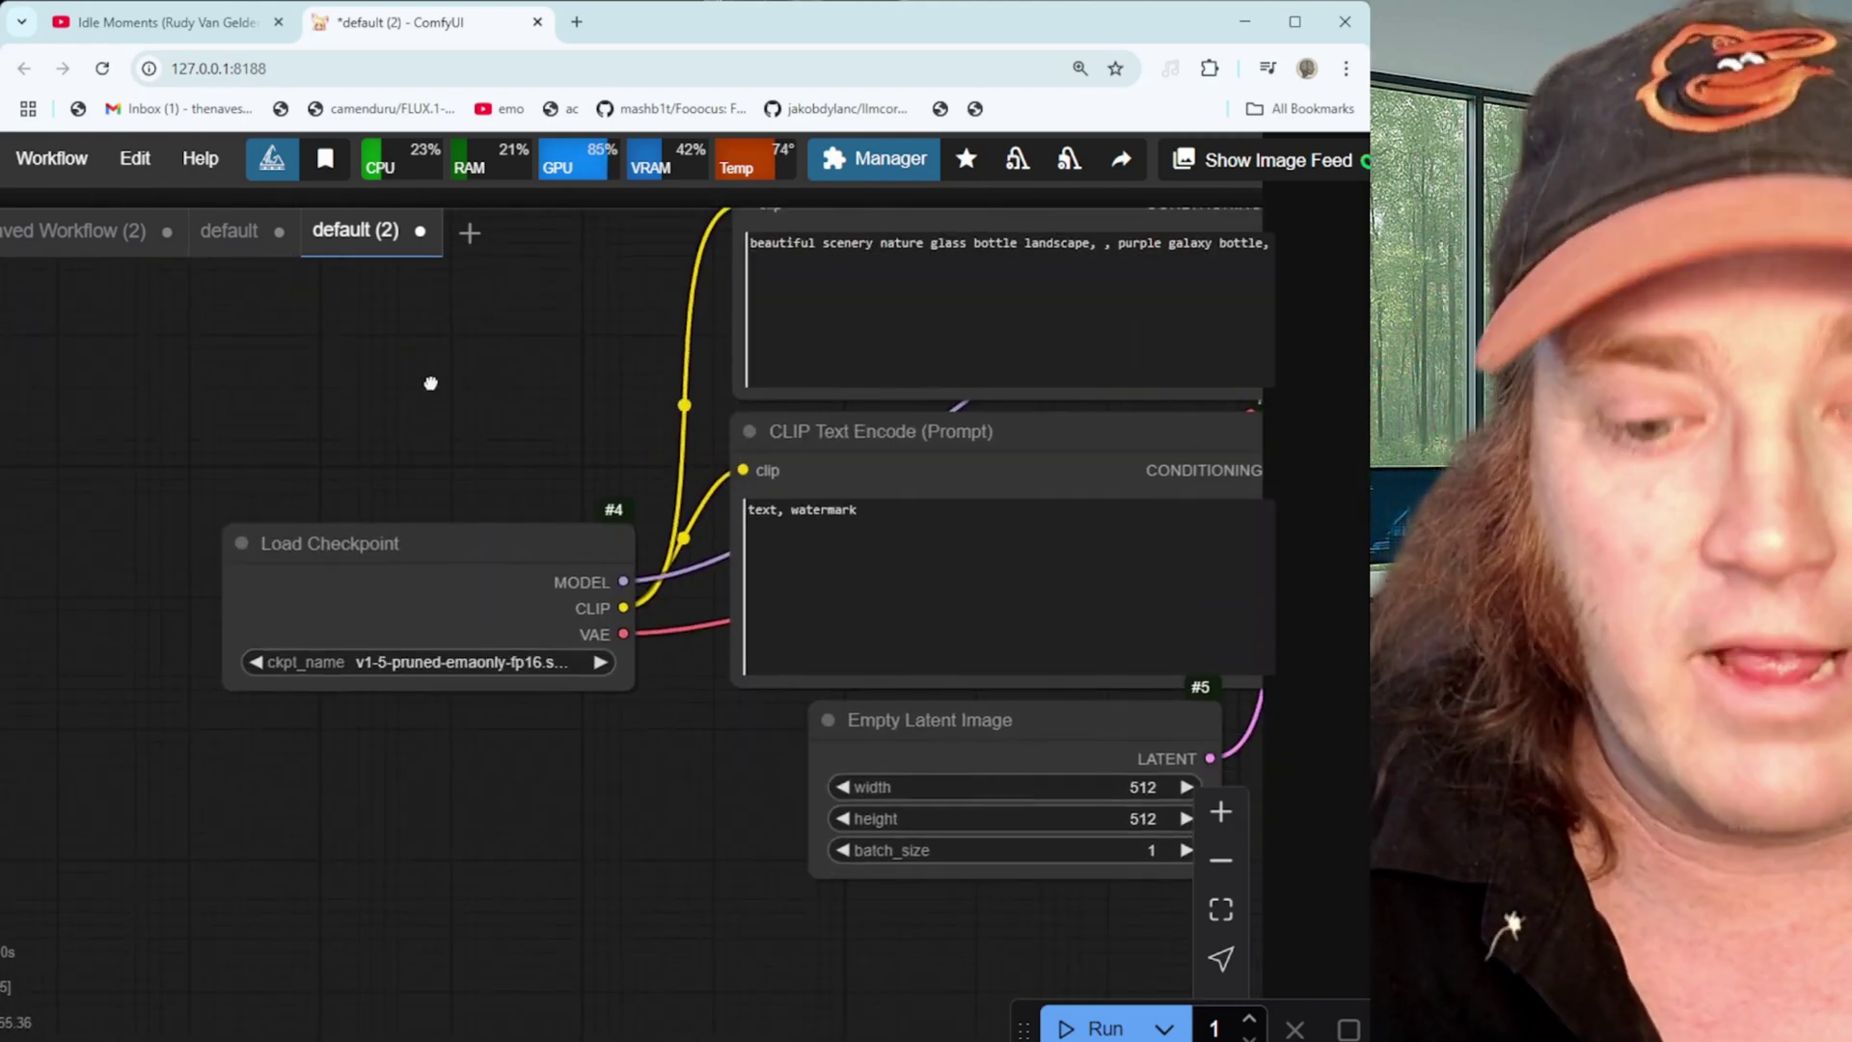
left_click(463, 662)
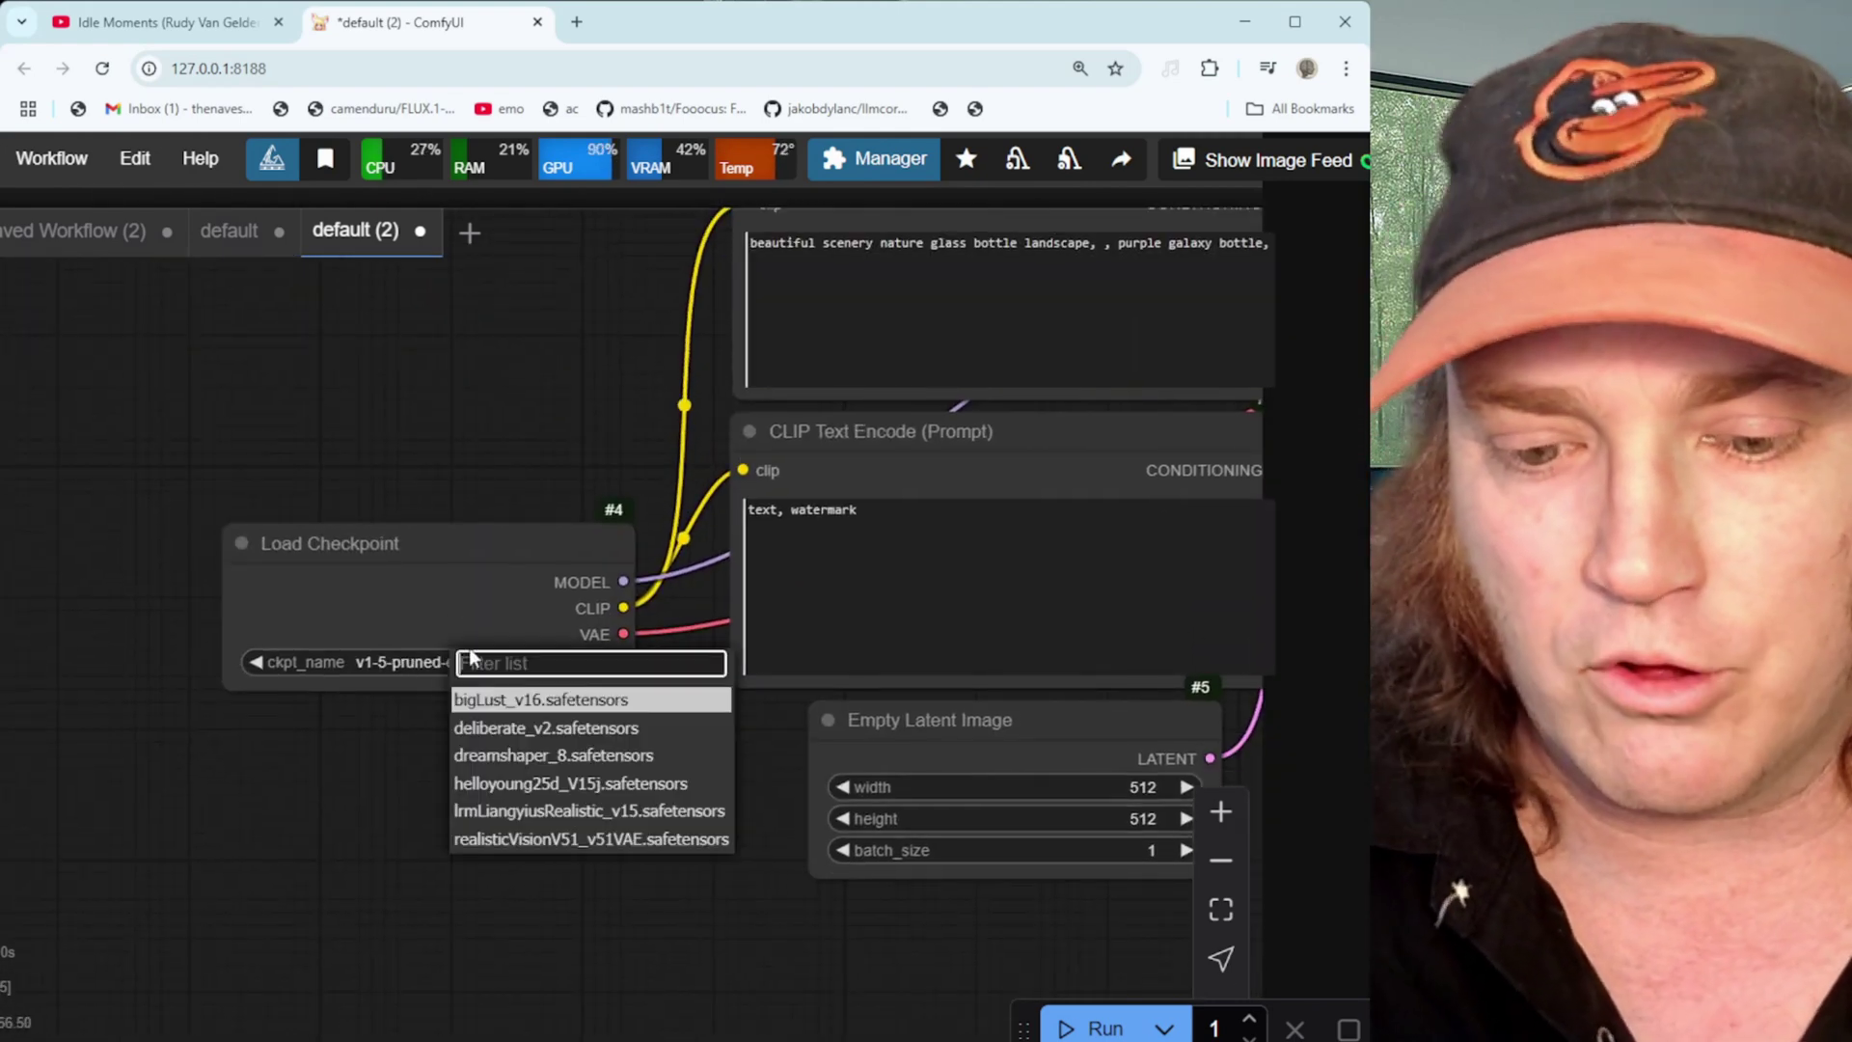
left_click(557, 728)
left_click(1090, 1029)
Follow the run through the KSampler, VAE Decode and Save Image nodes, and inspect the positive prompt text
left_click_drag(753, 890, 283, 933)
left_click_drag(1022, 705, 119, 873)
left_click_drag(405, 758, 572, 801)
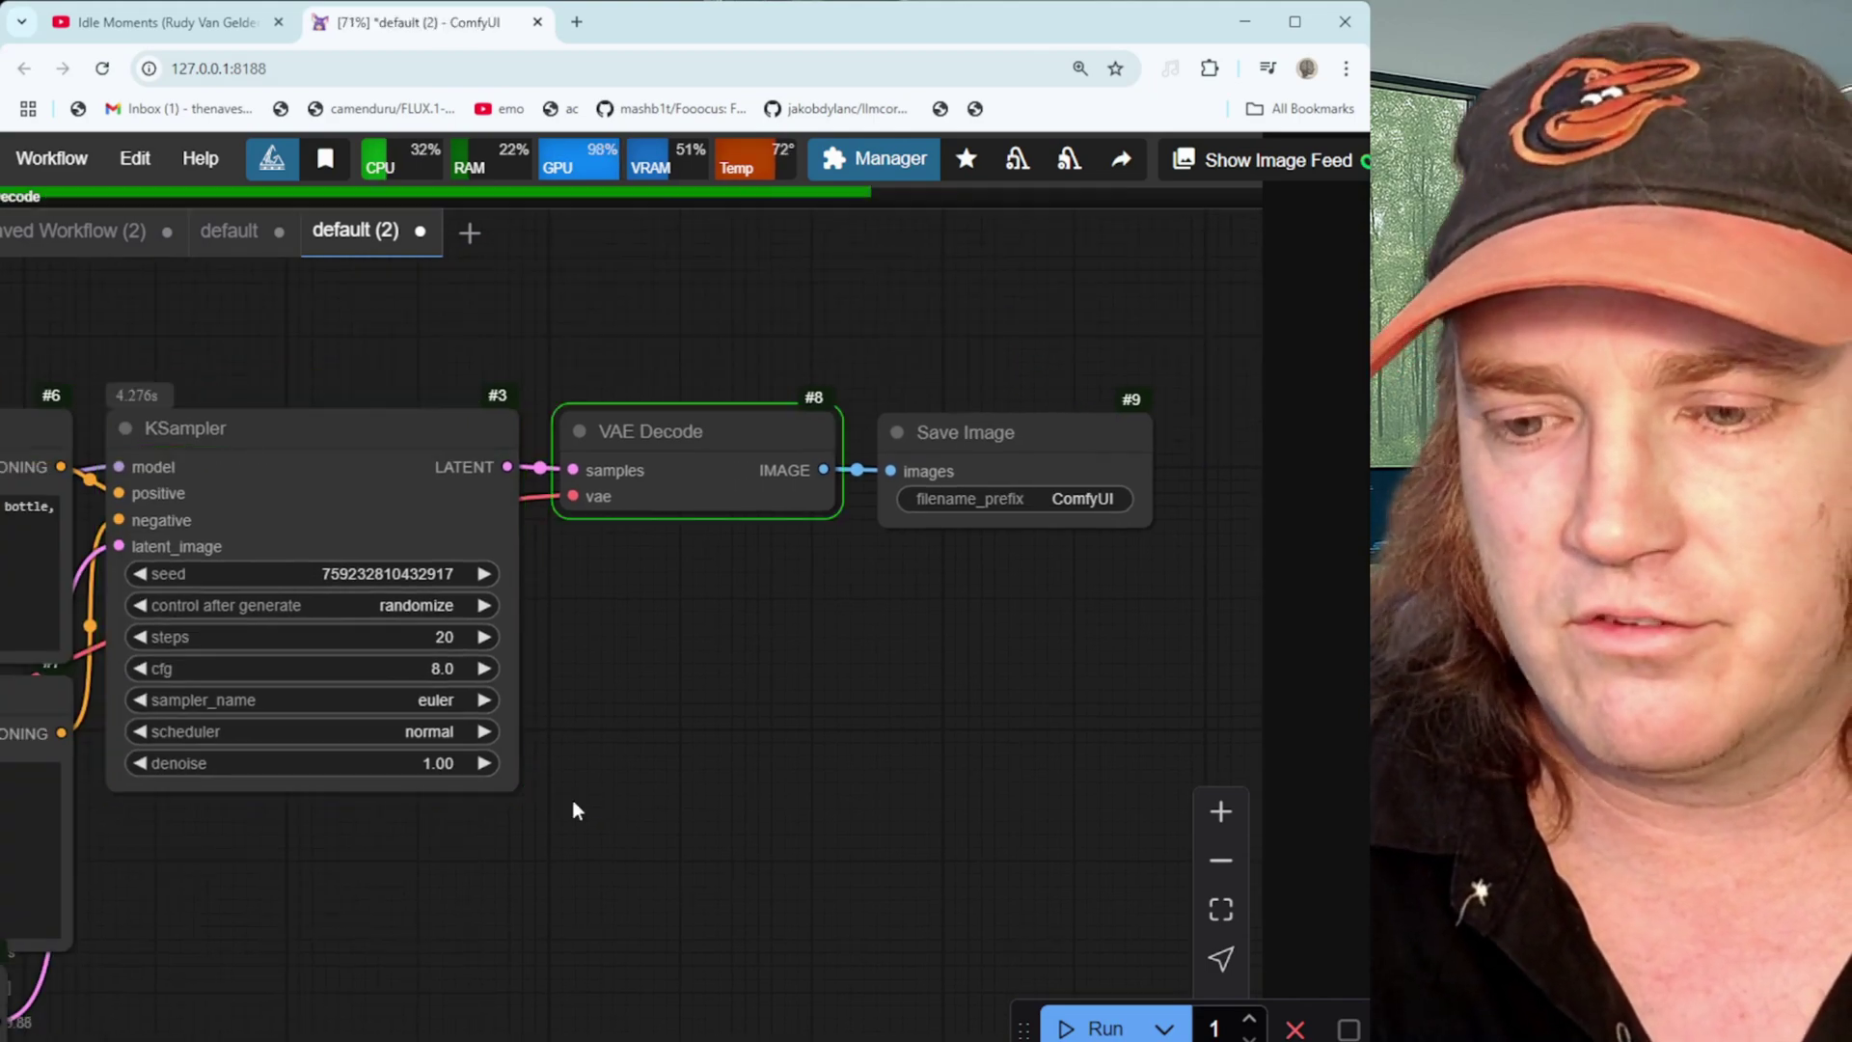
left_click_drag(577, 762, 1184, 692)
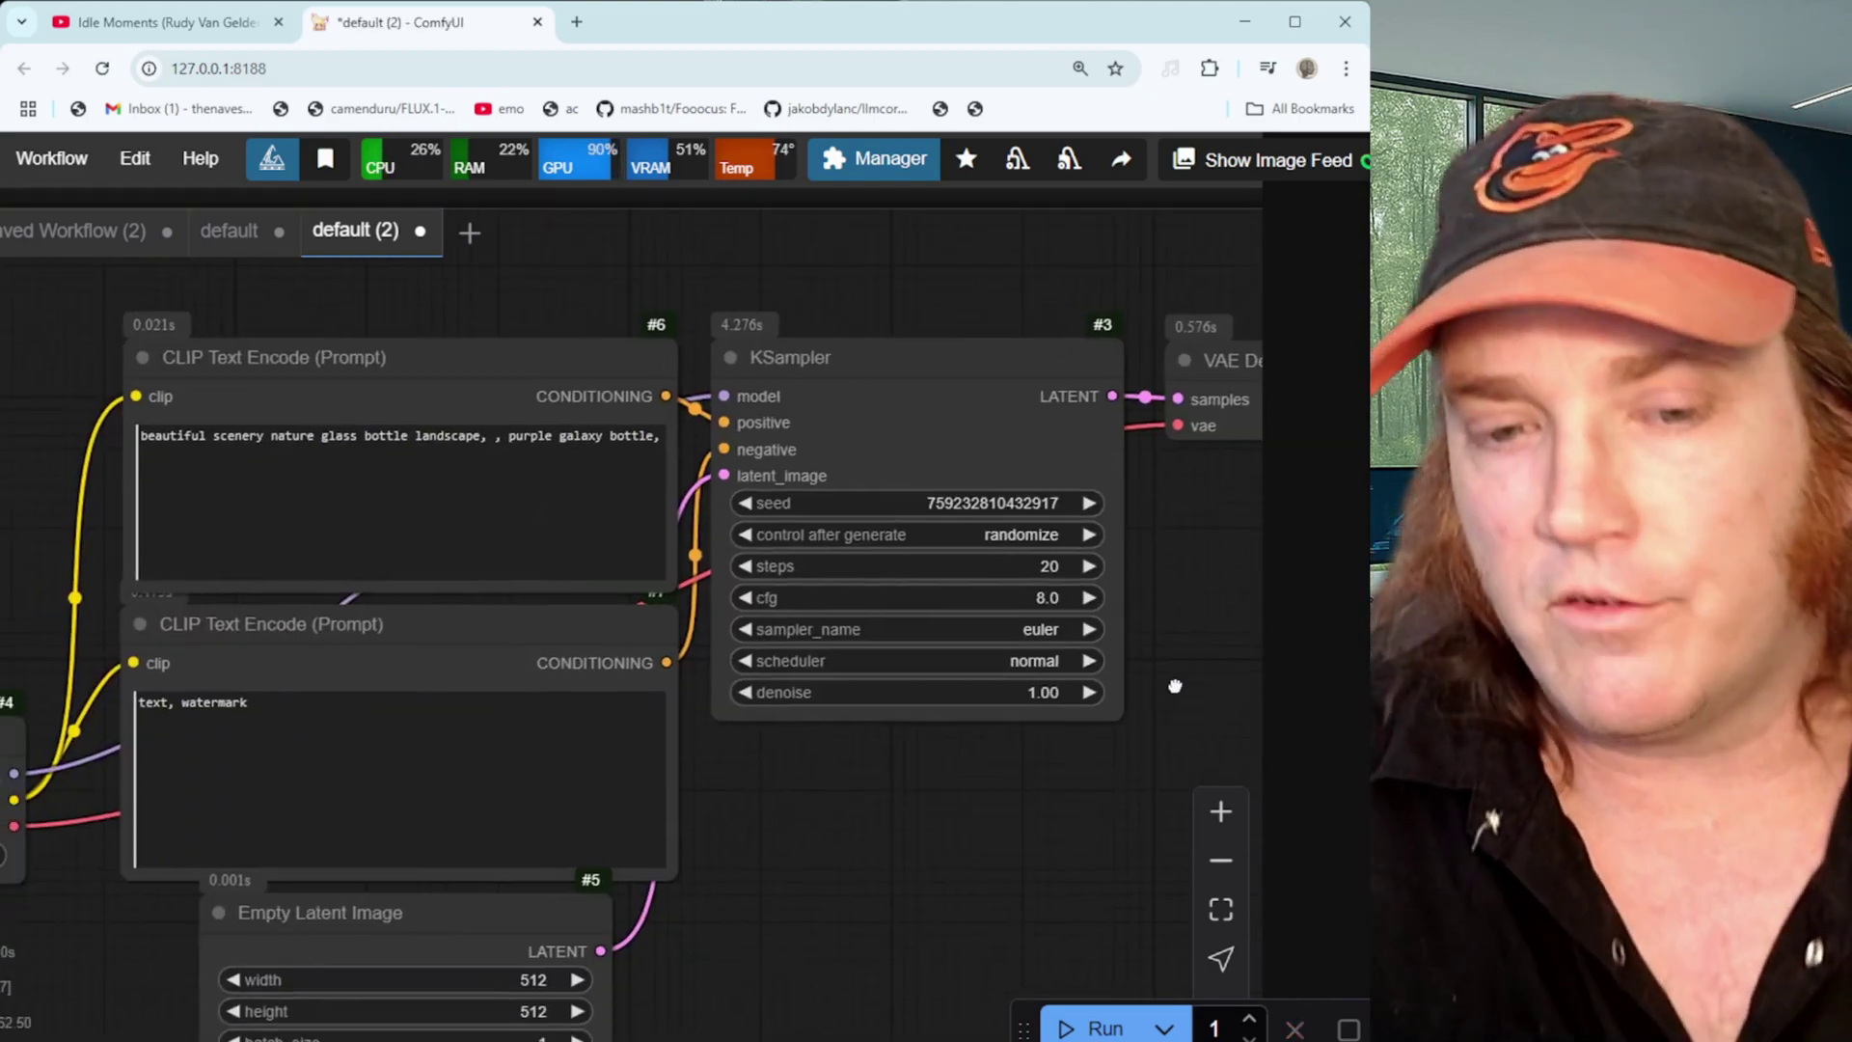
left_click_drag(178, 439, 610, 478)
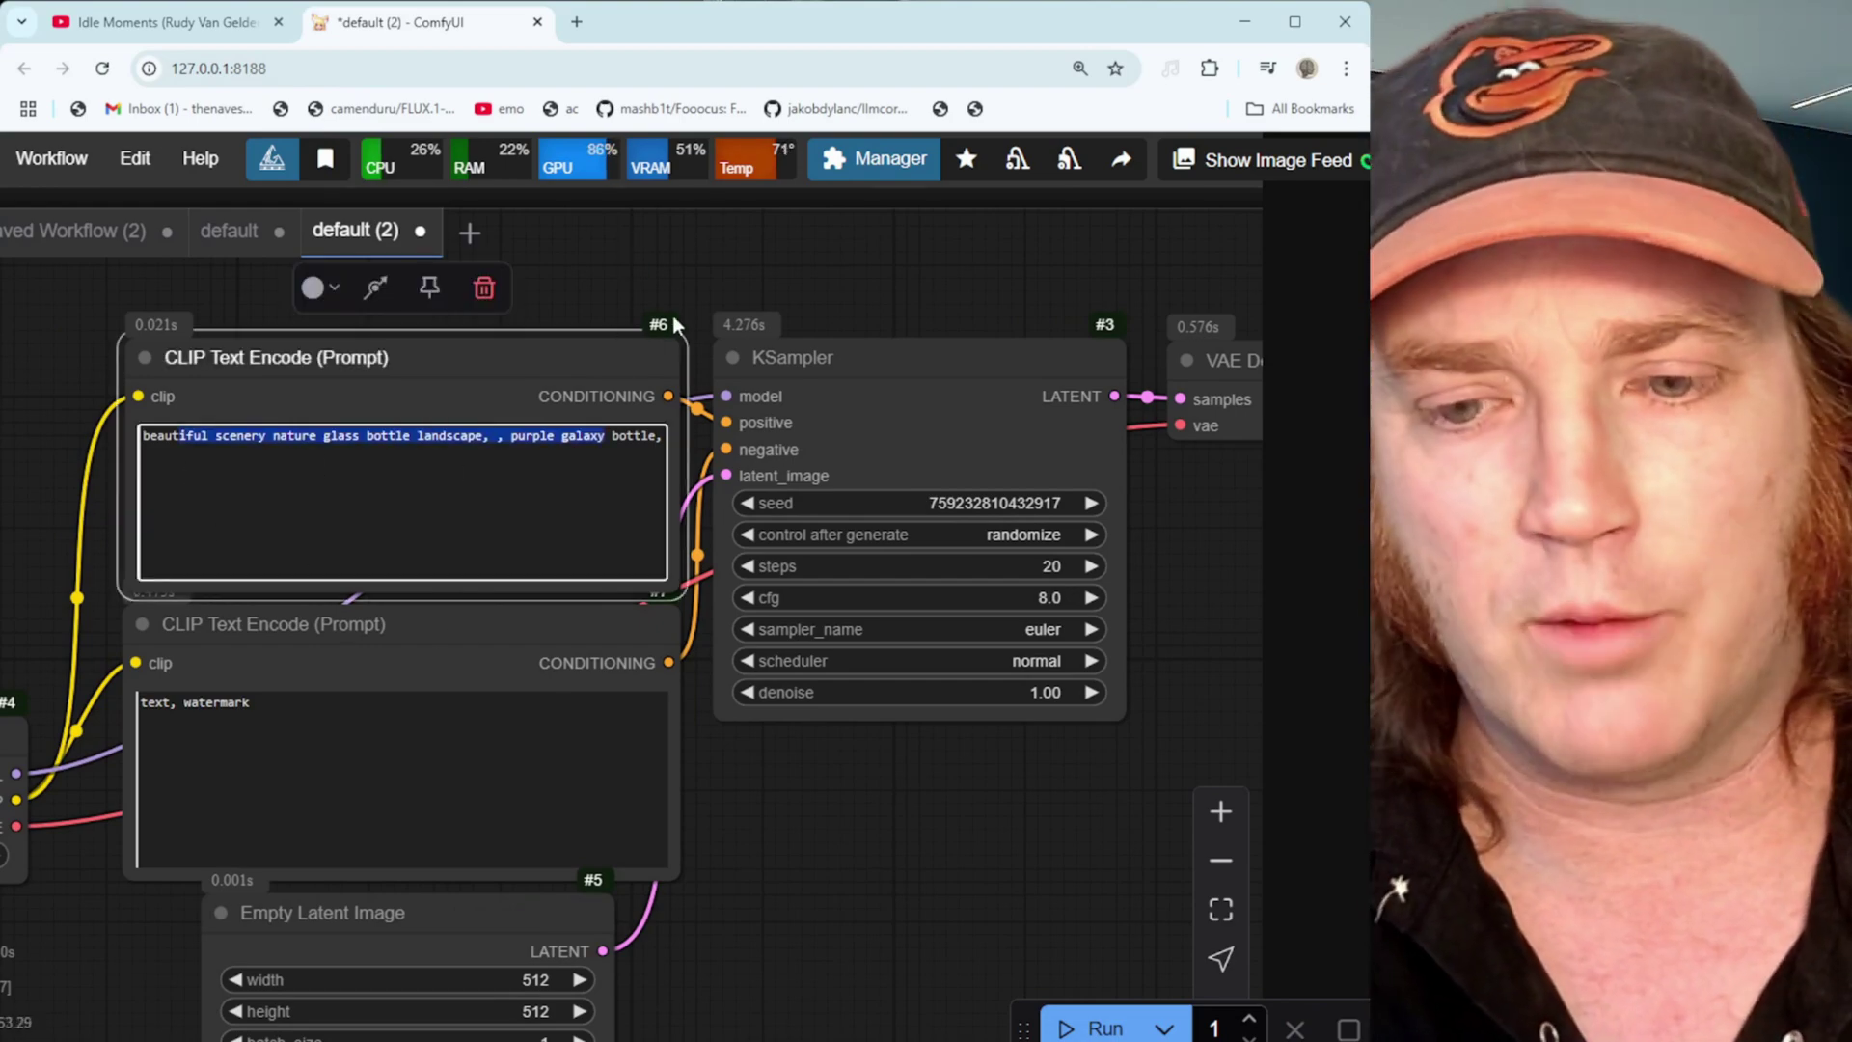
left_click_drag(975, 826, 1133, 898)
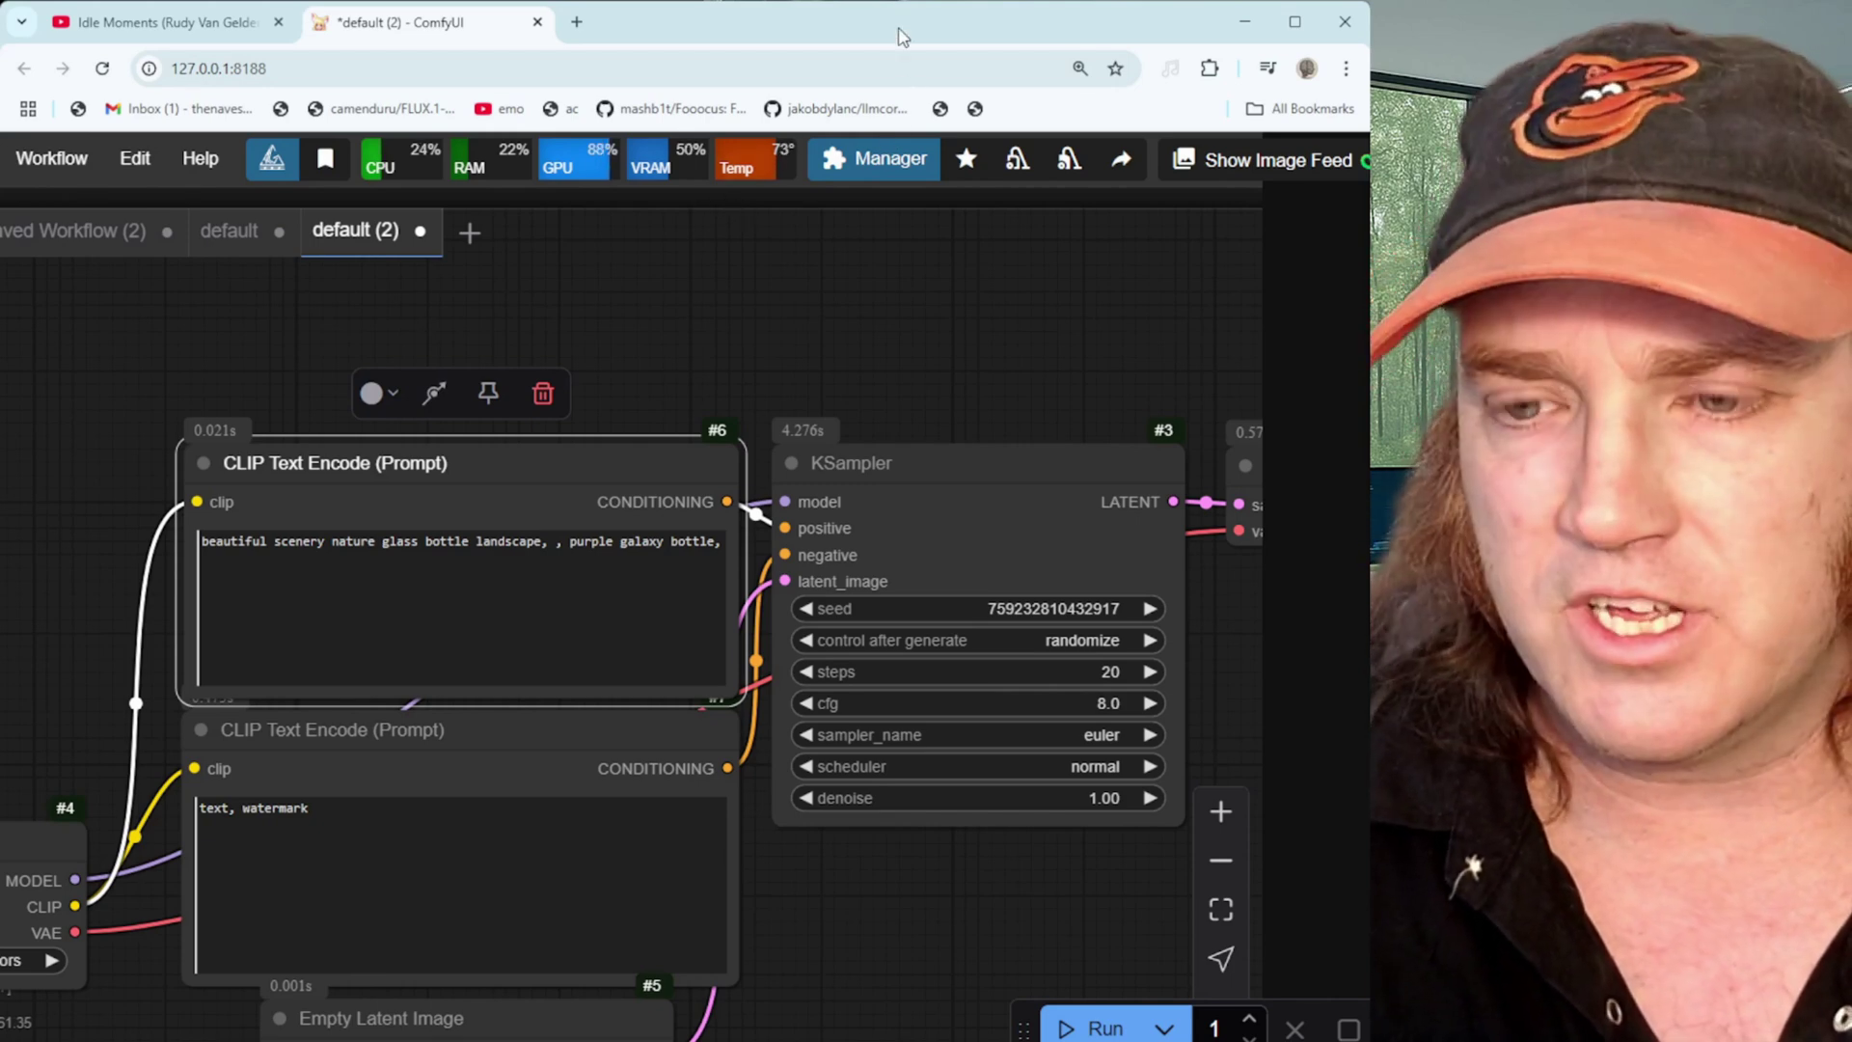
Search the custom nodes in ComfyUI Manager for inspire
left_click(882, 165)
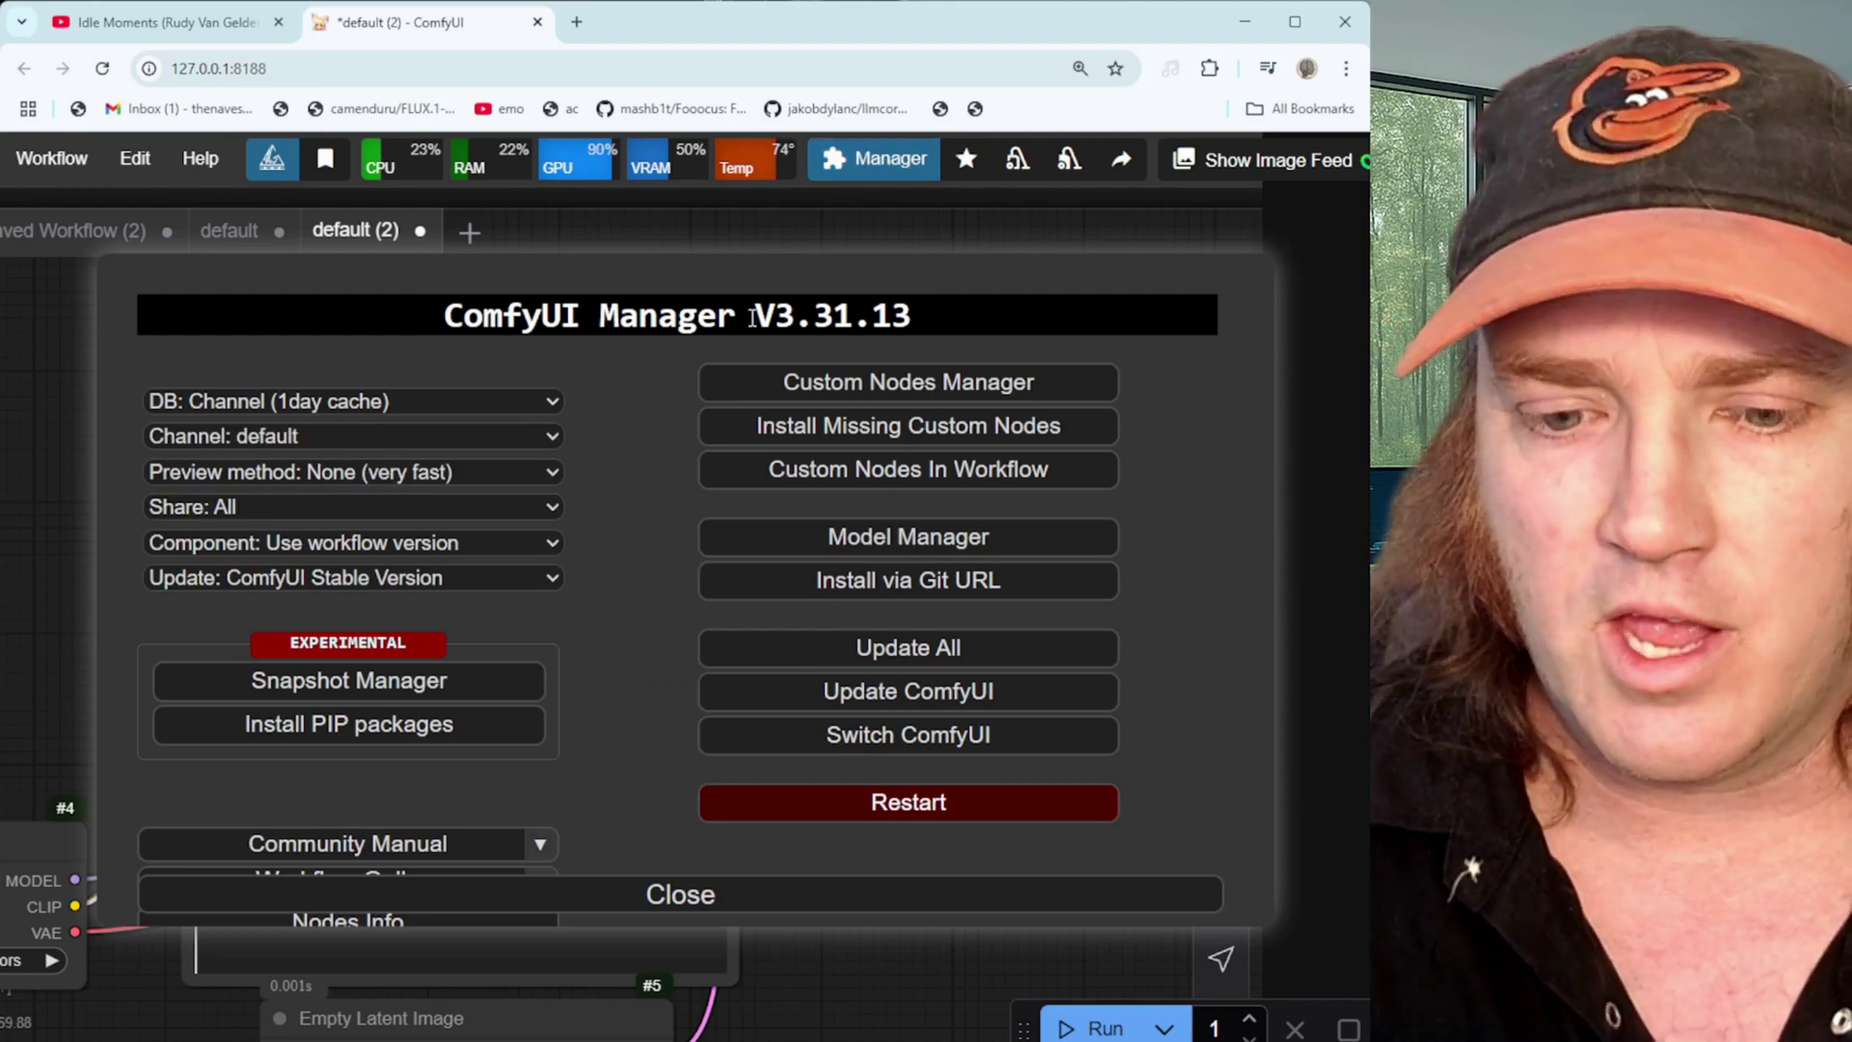
left_click(820, 386)
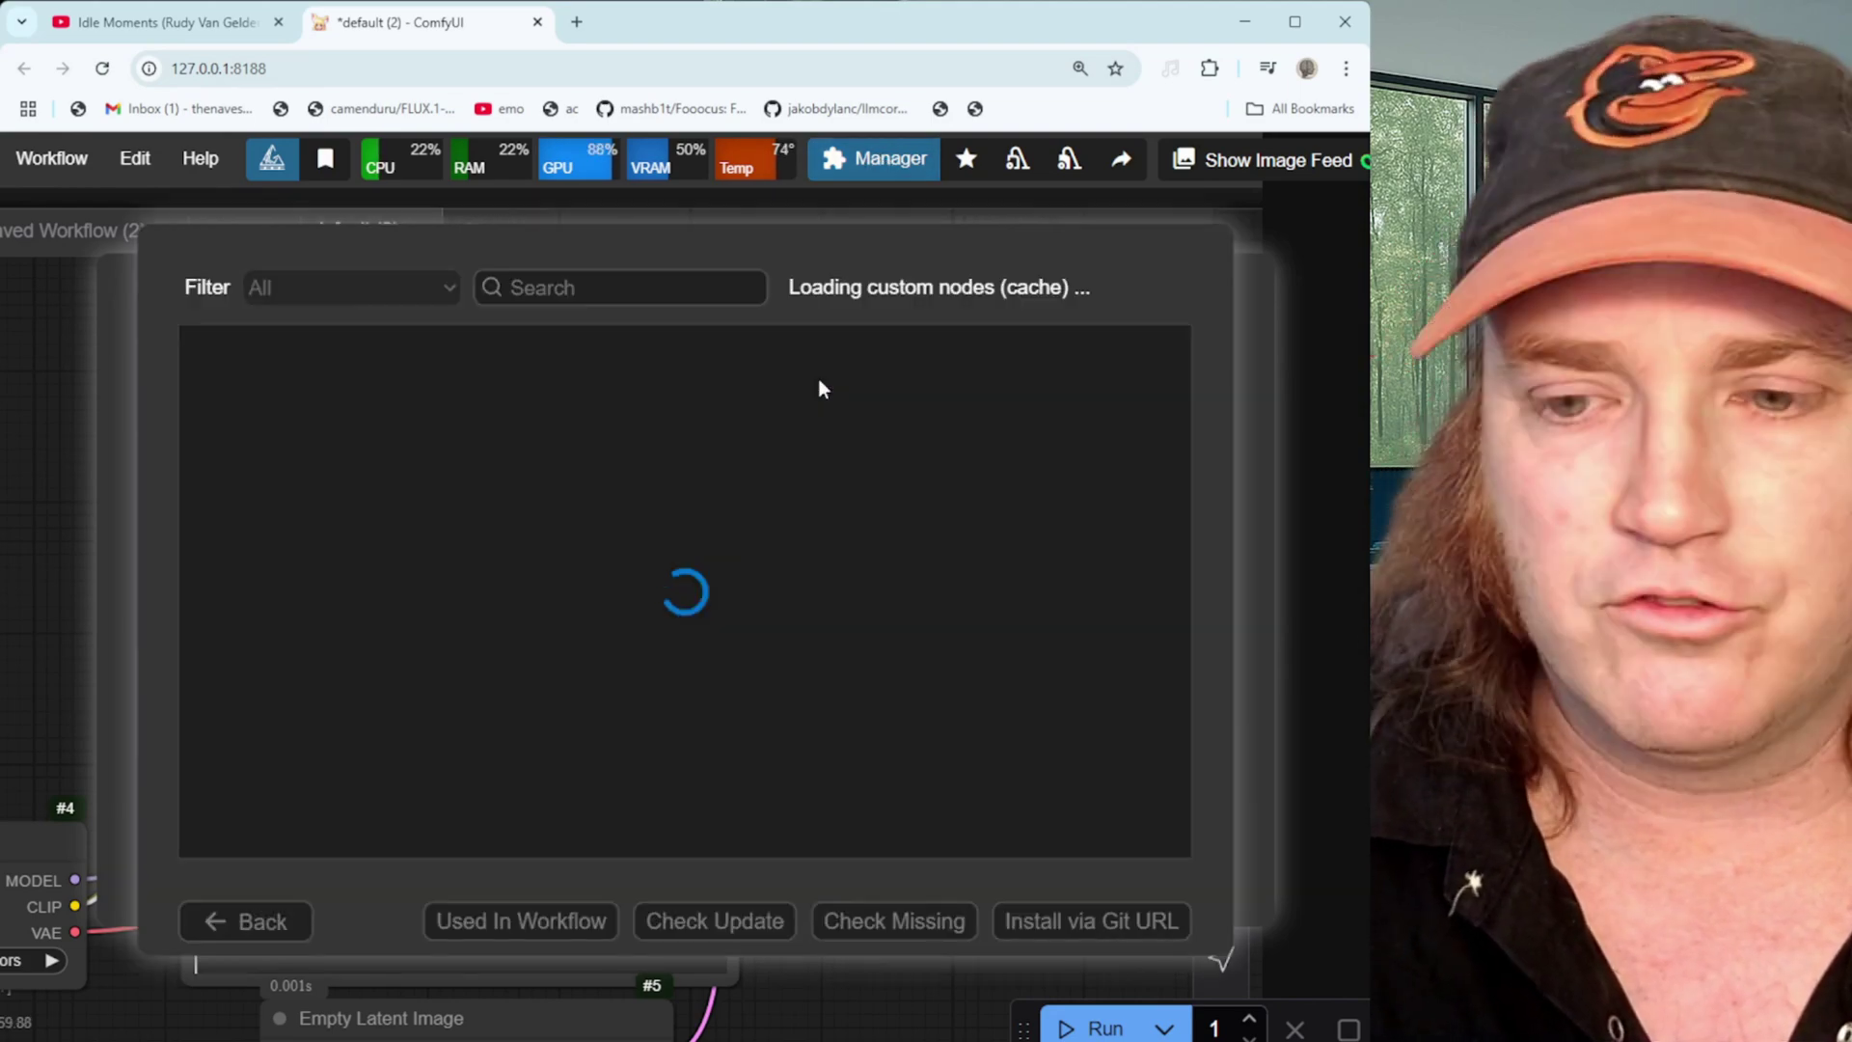
left_click(583, 286)
type("inspire")
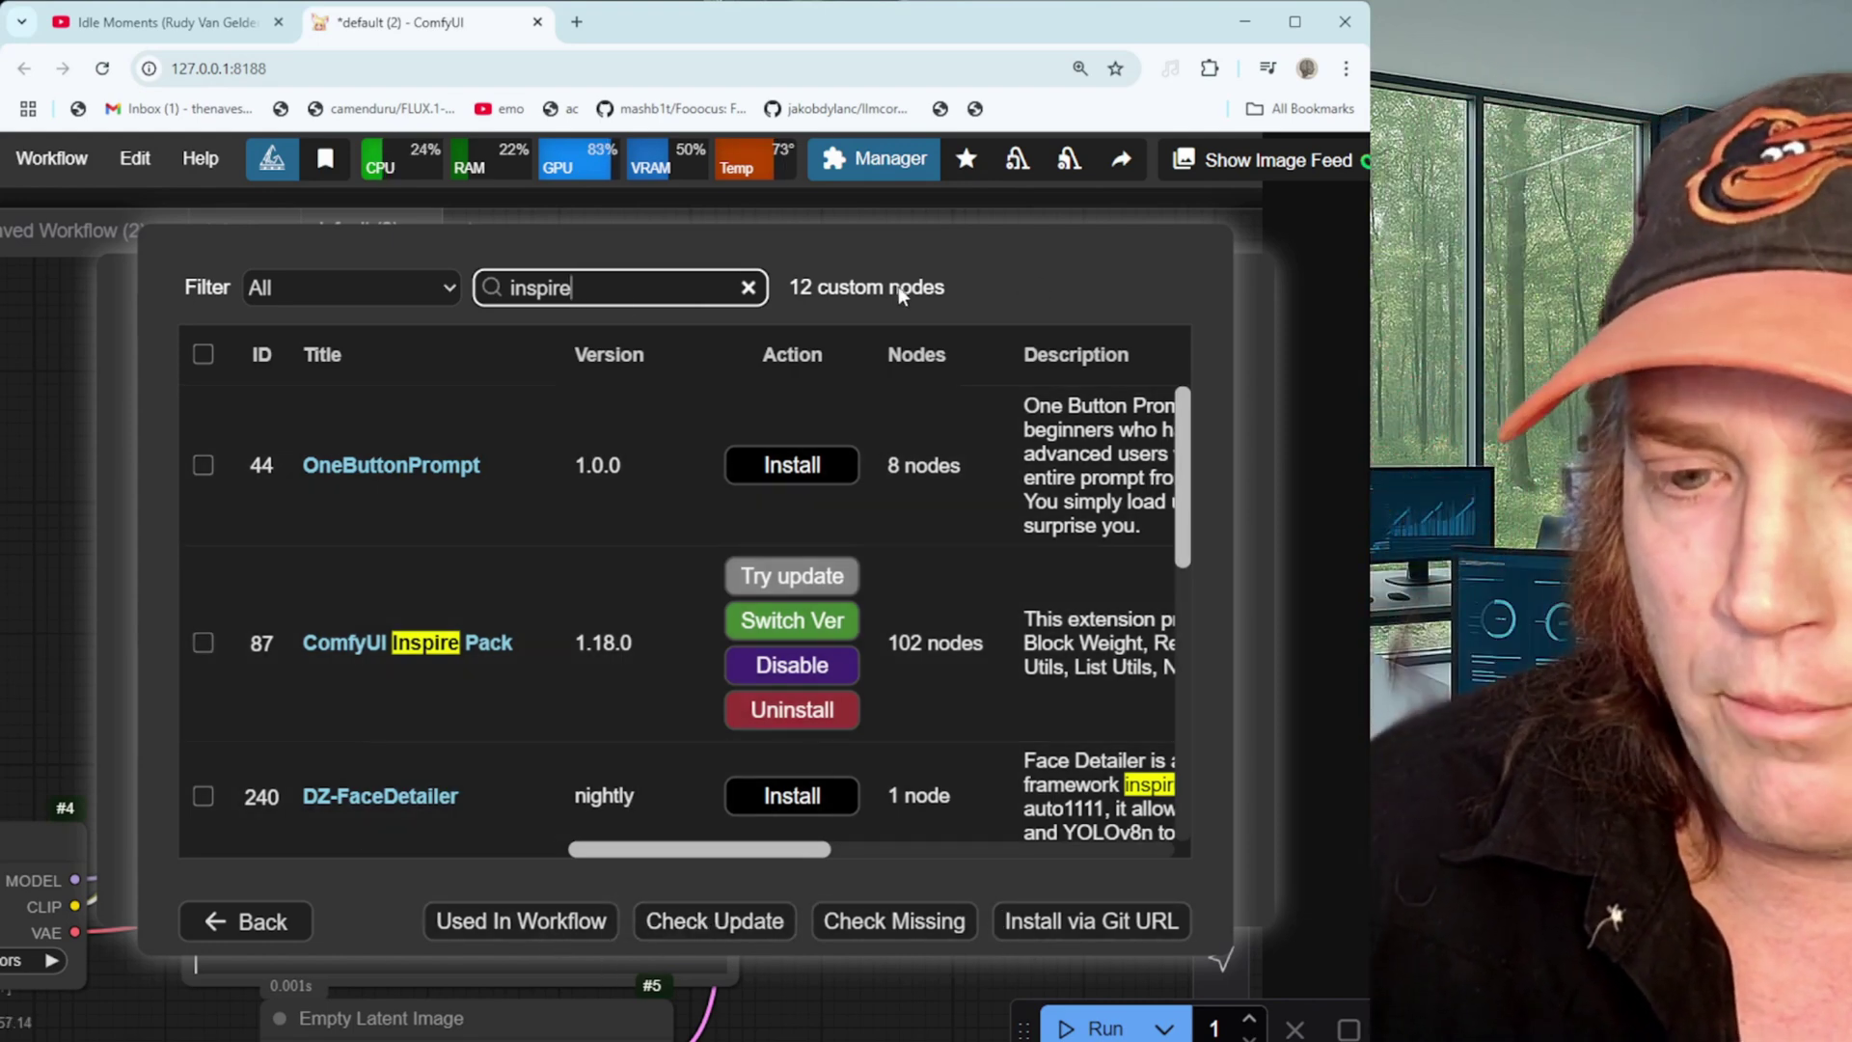
Close ComfyUI Manager and reload the ComfyUI page in the browser
left_click(214, 921)
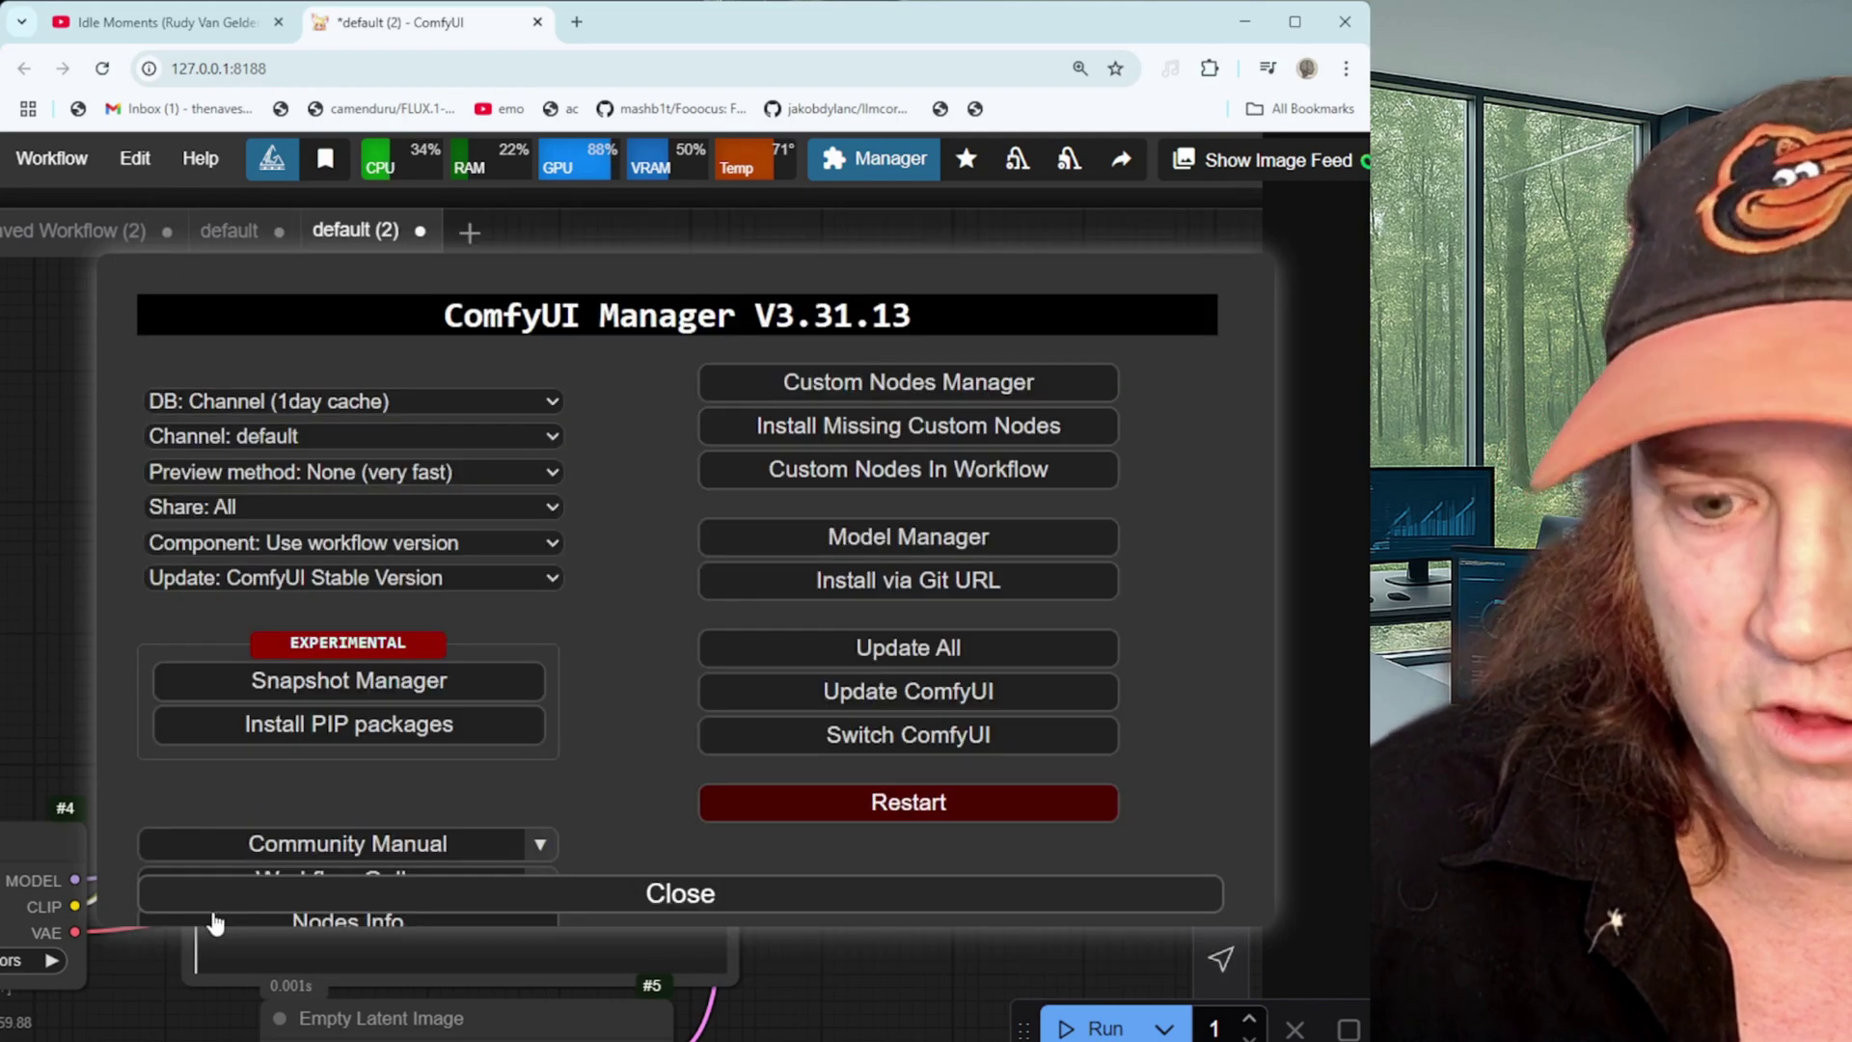
scroll(593, 702, "down", 3)
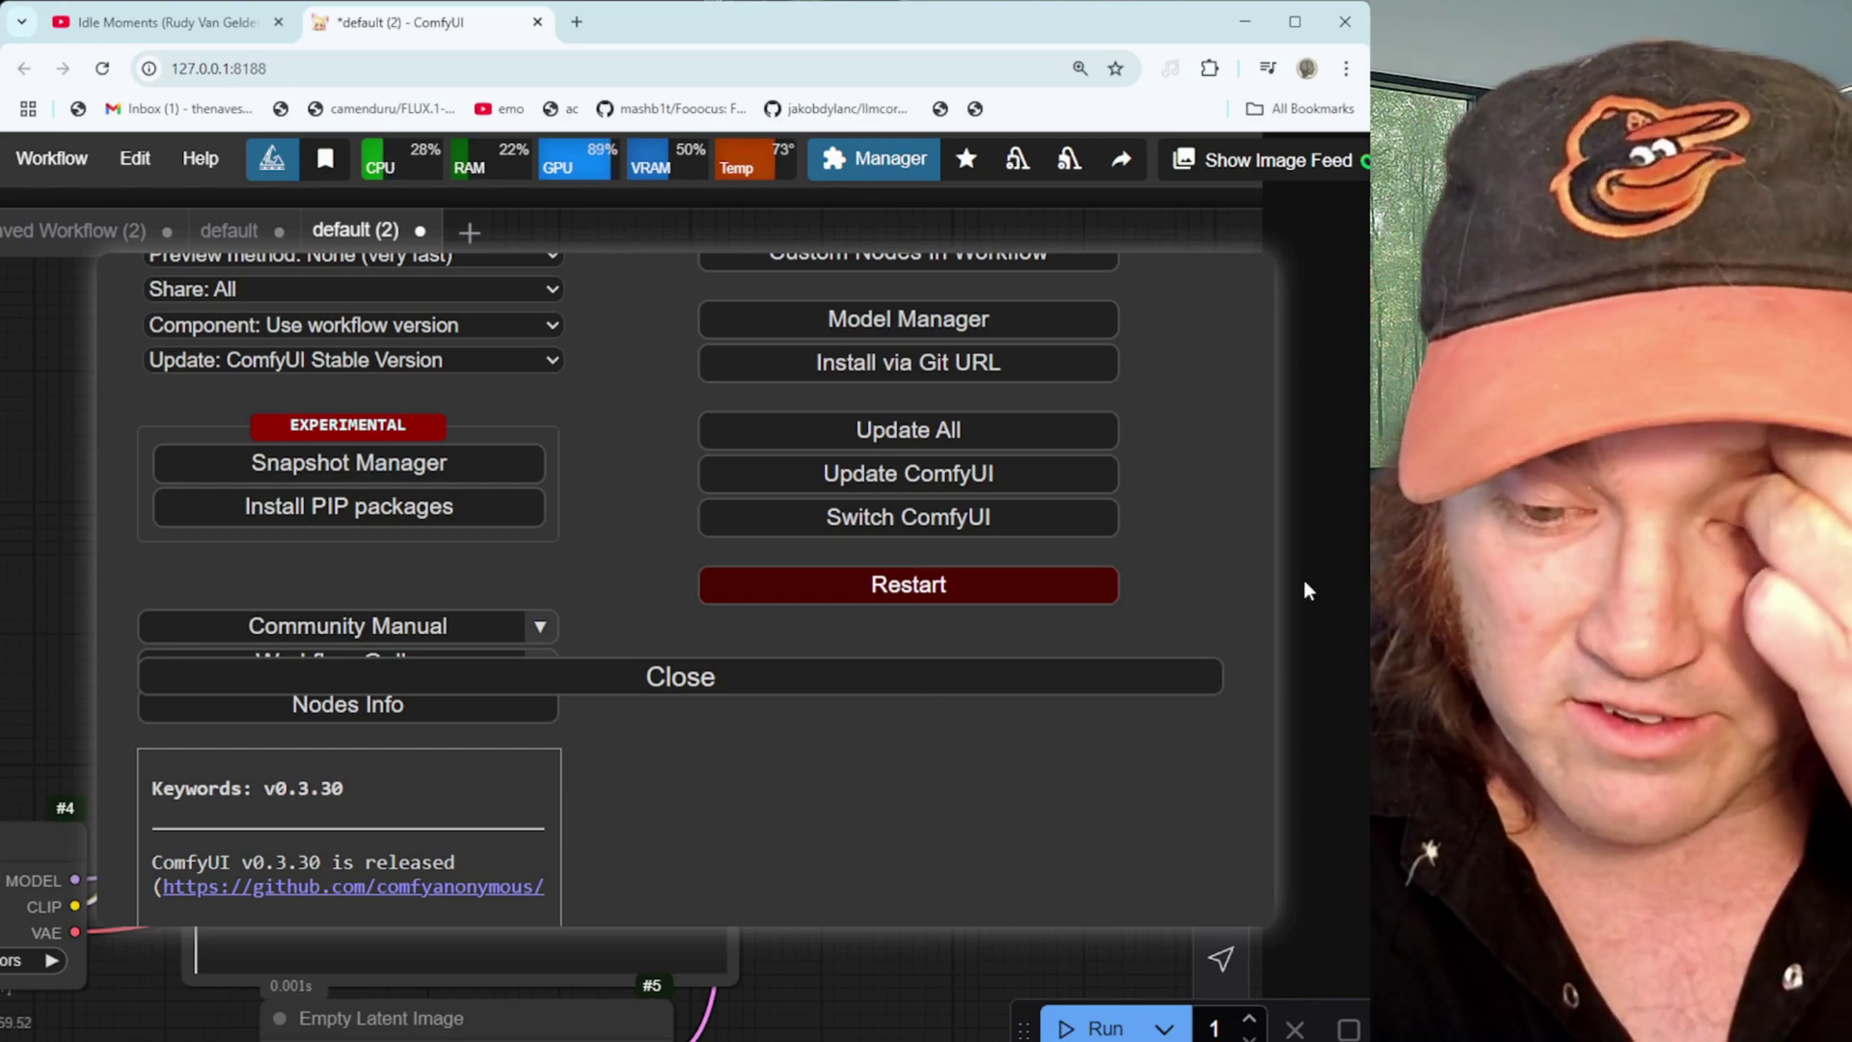
left_click(608, 683)
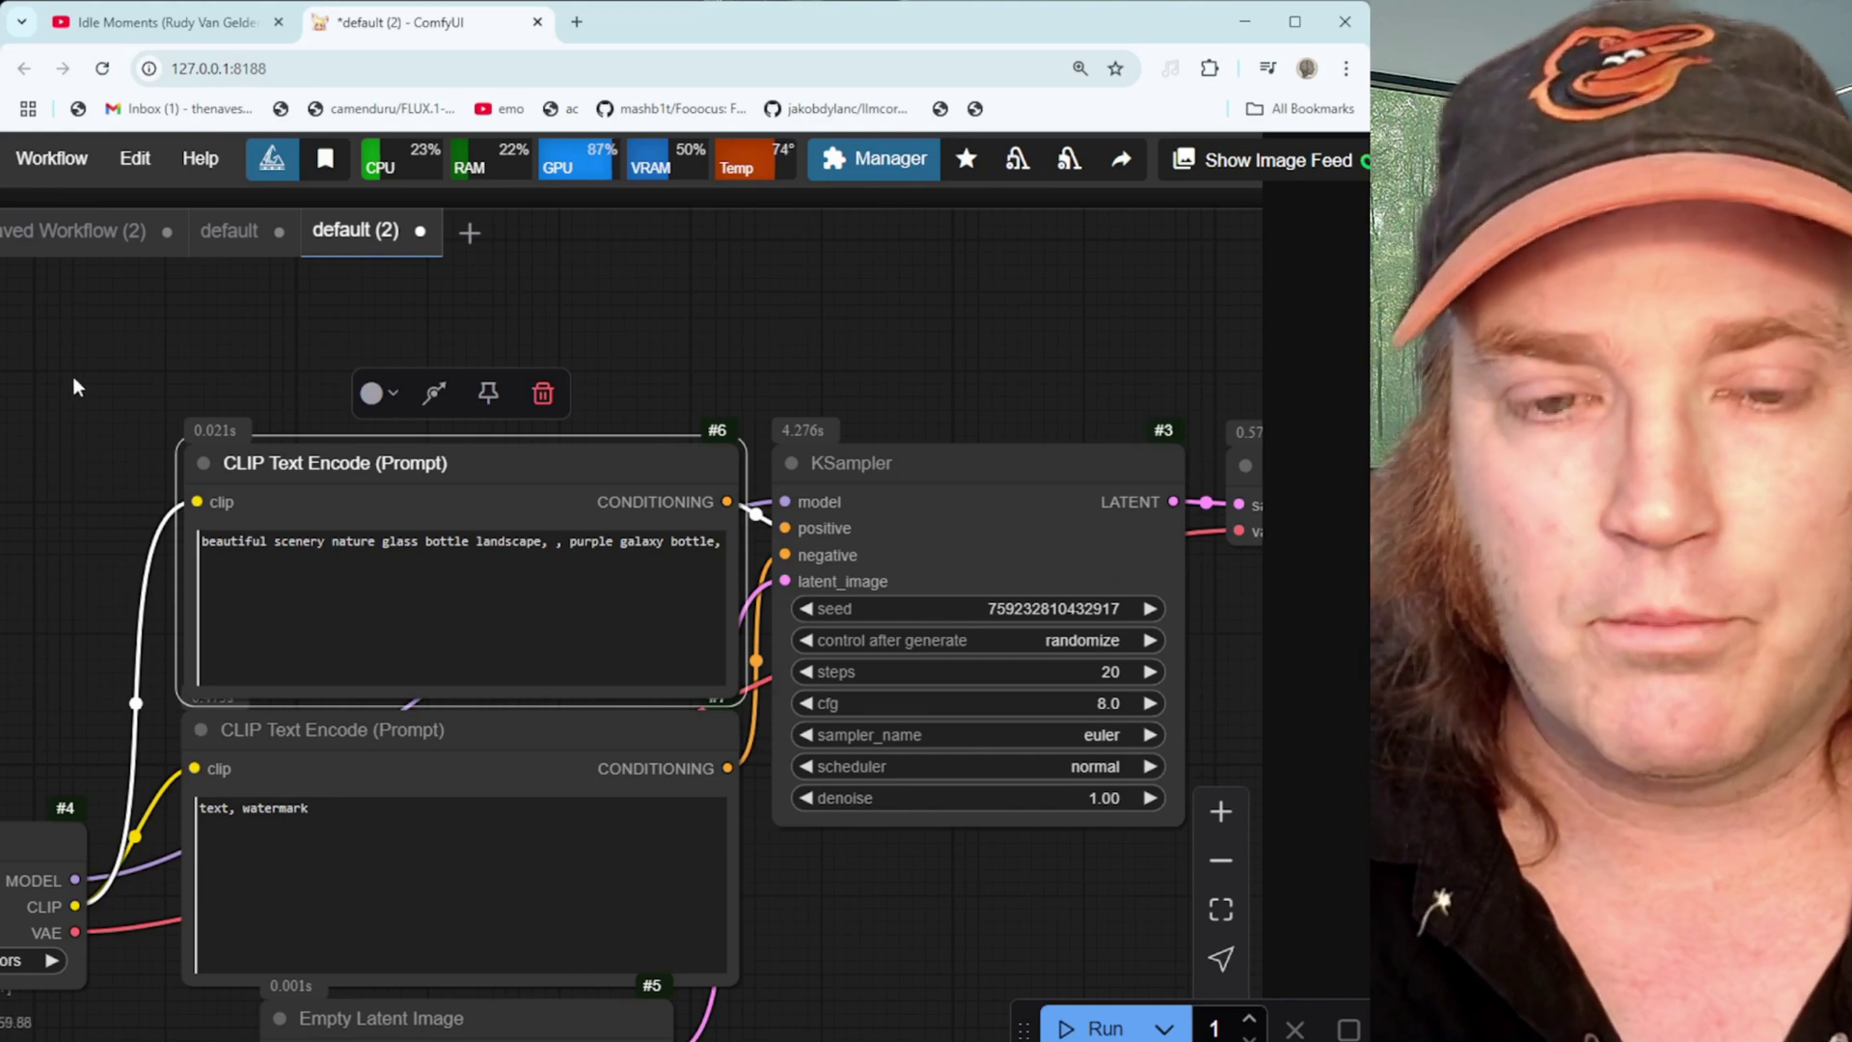
left_click_drag(77, 387, 566, 264)
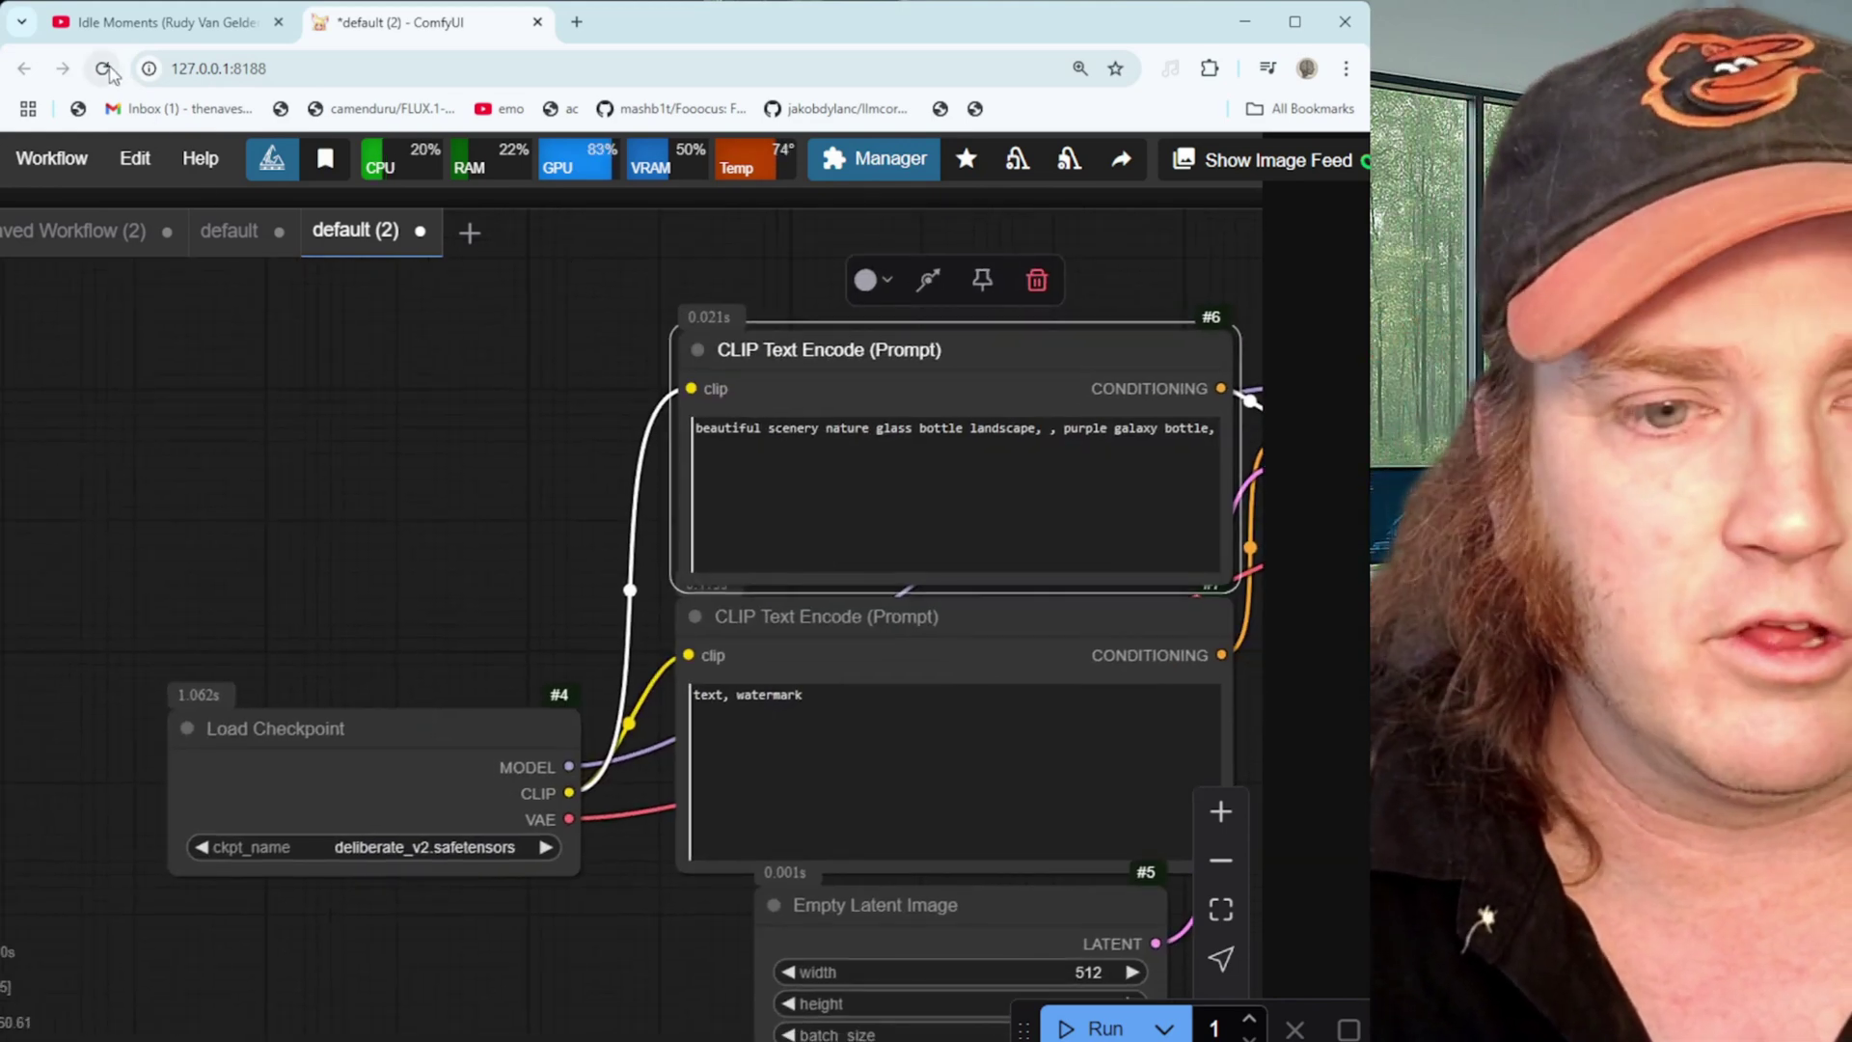
left_click(108, 67)
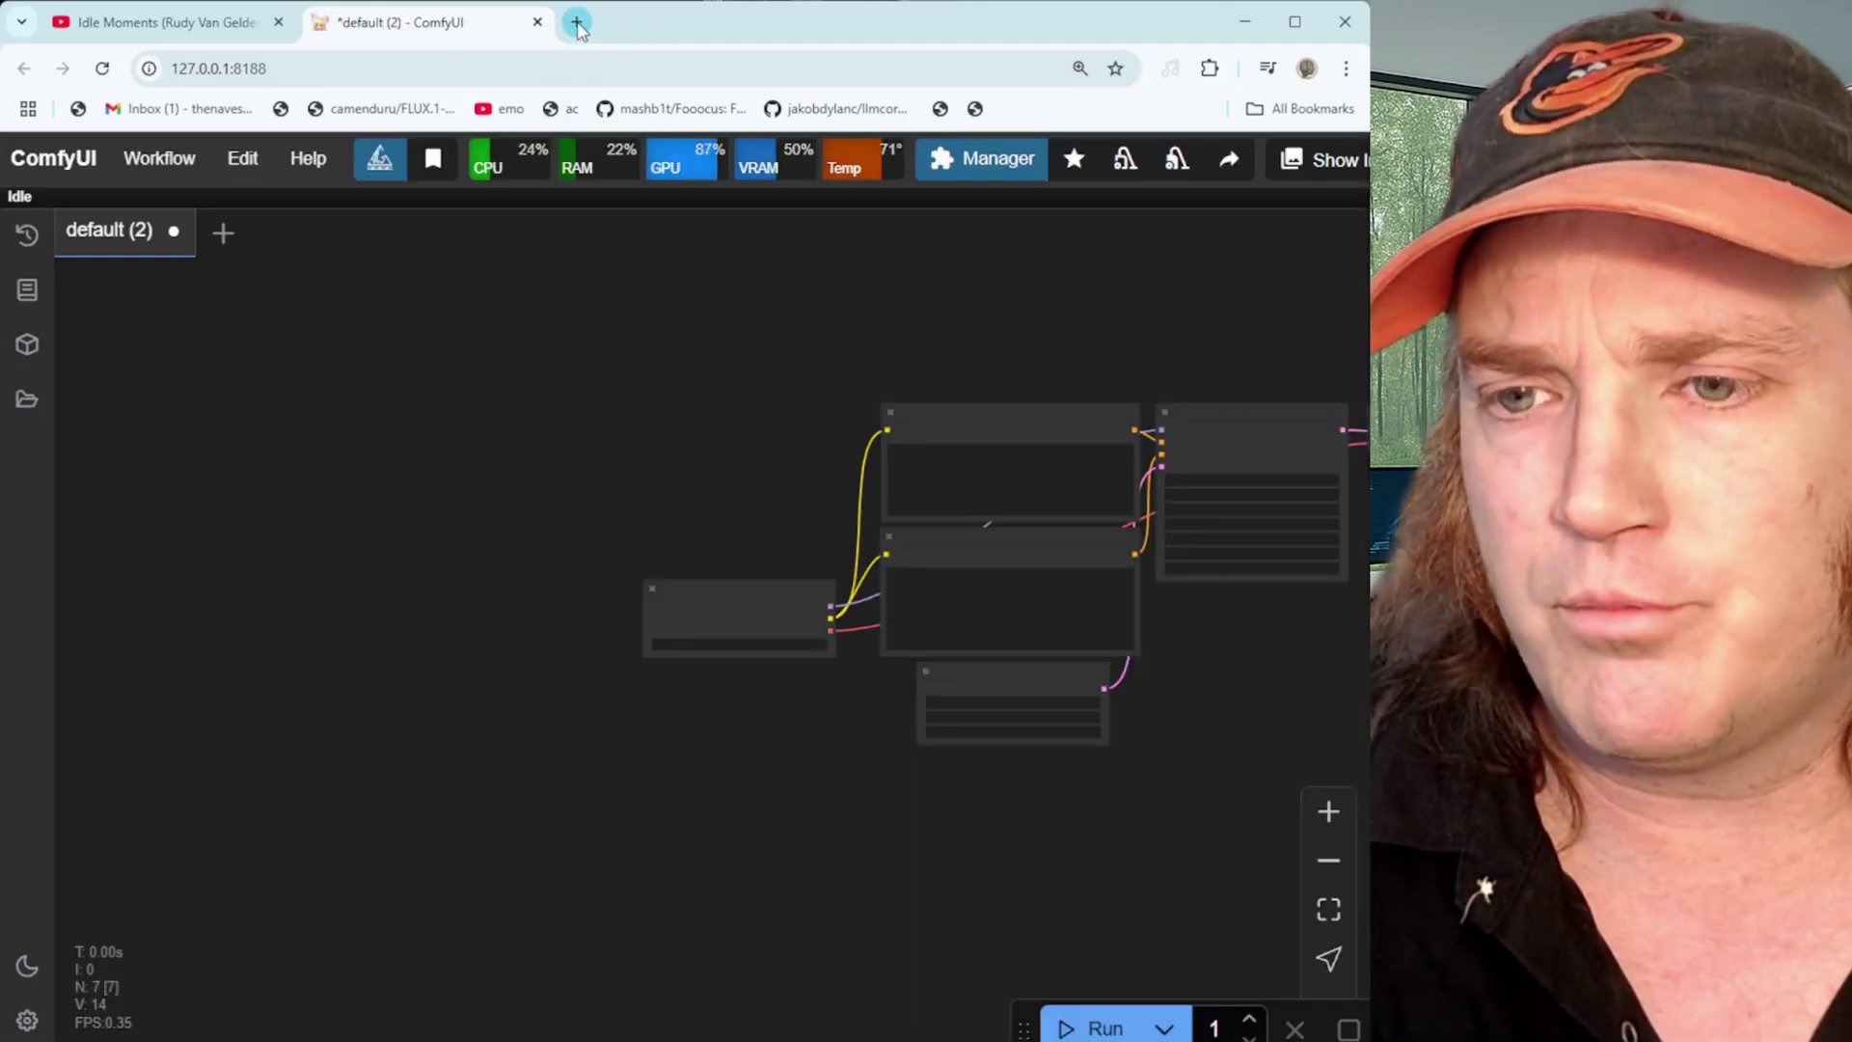
Open comfy.getgoingfast.pro in a new browser tab and read the ComfyUI Manual Installation post down to its two versions
left_click(577, 23)
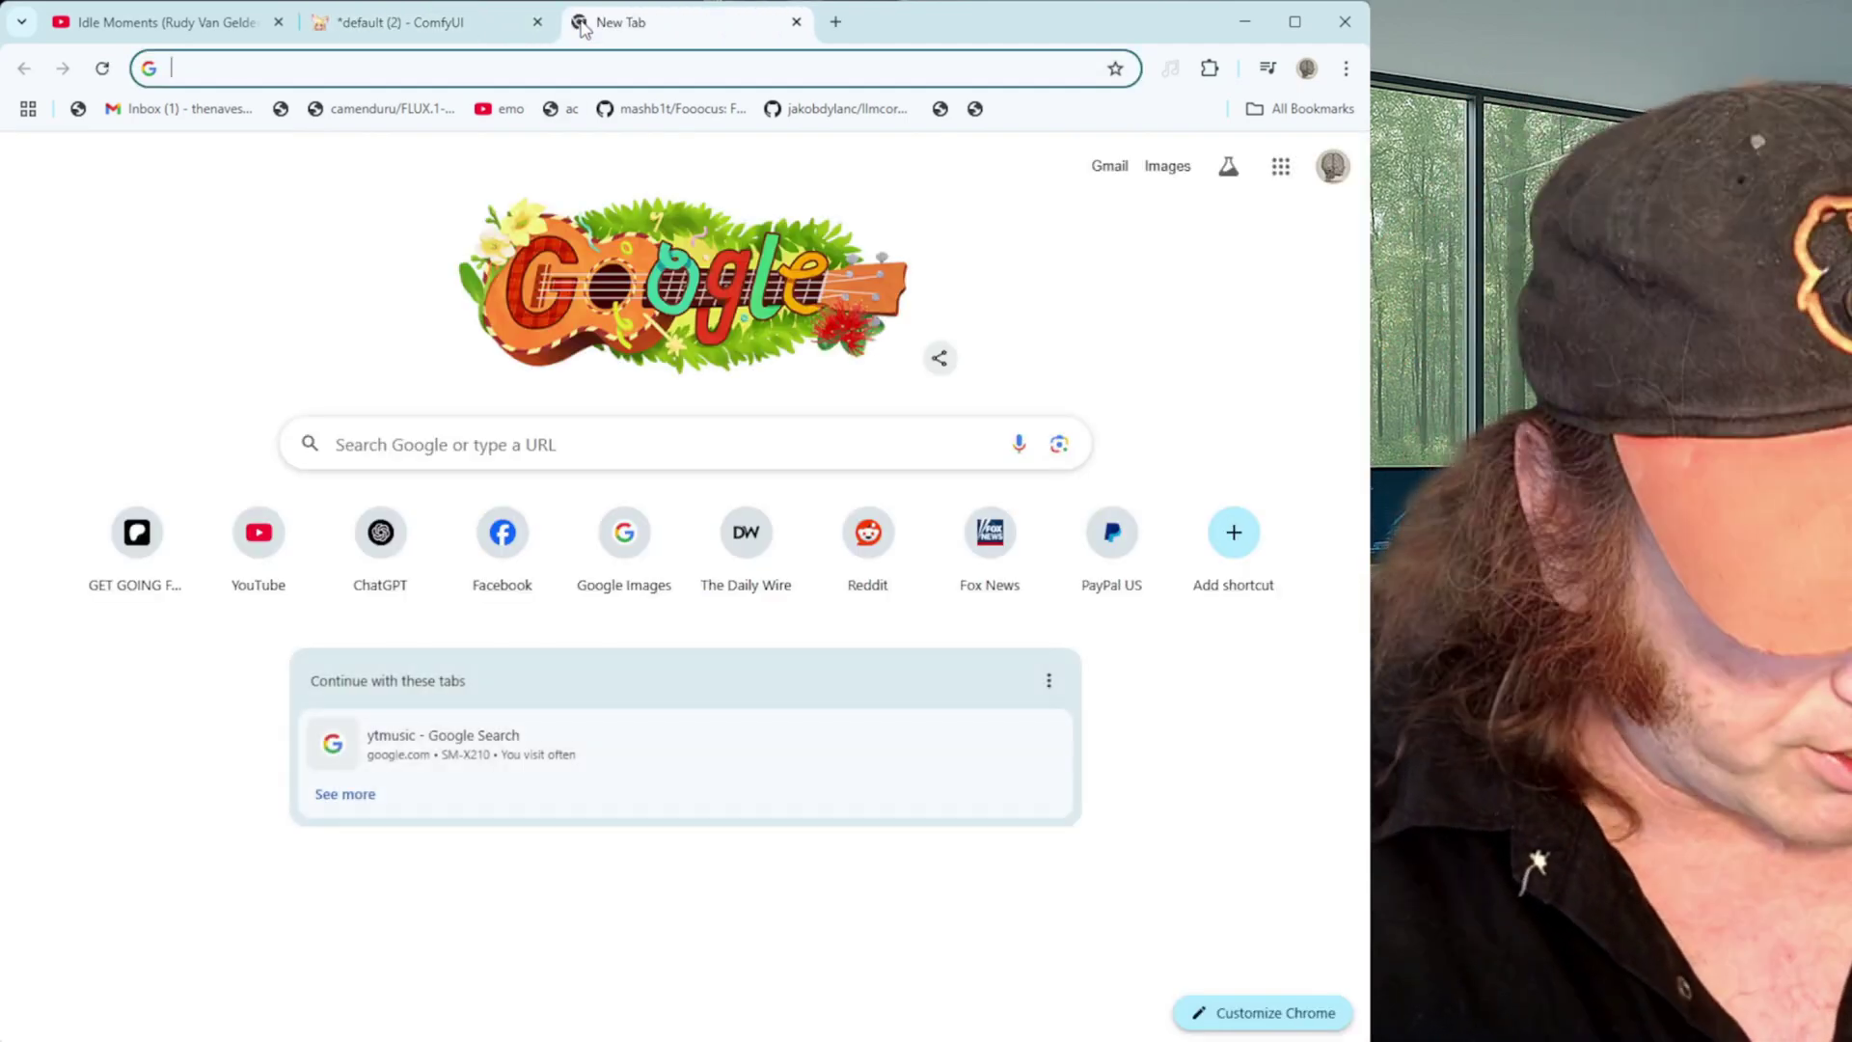
type("comf")
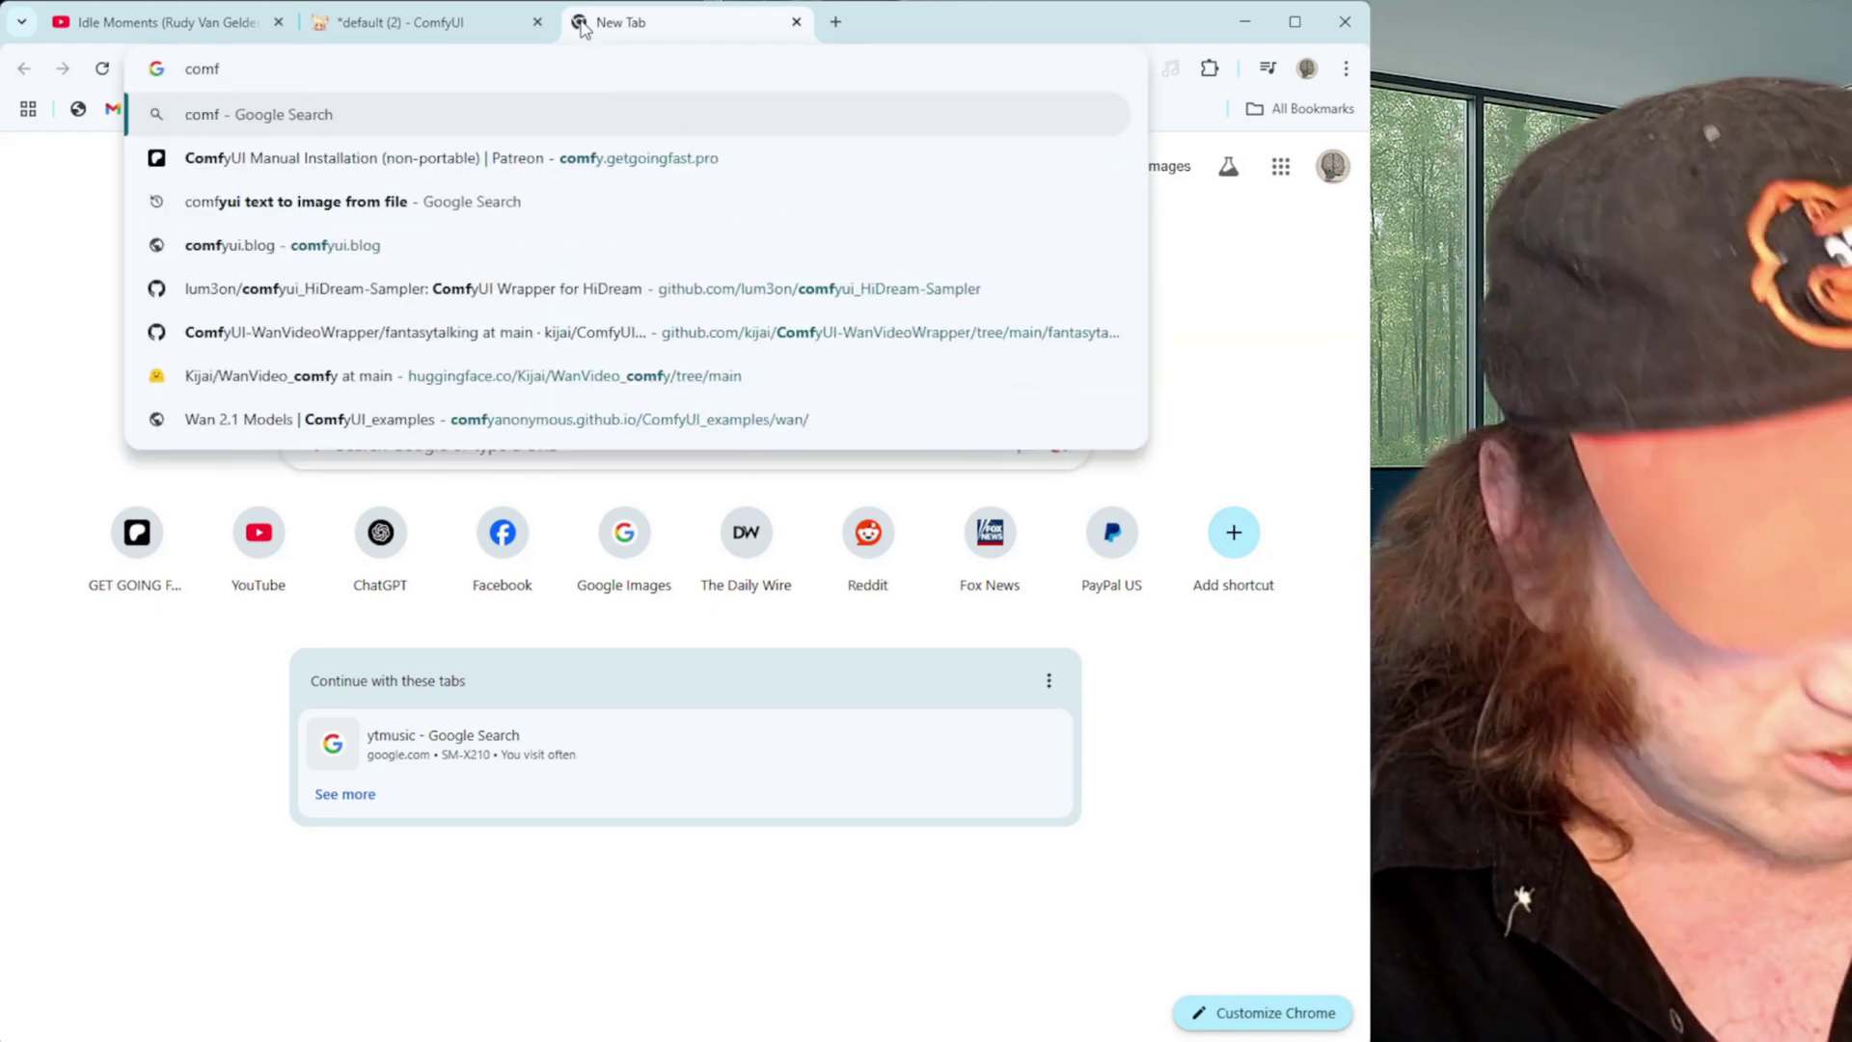
type("y.getgiu")
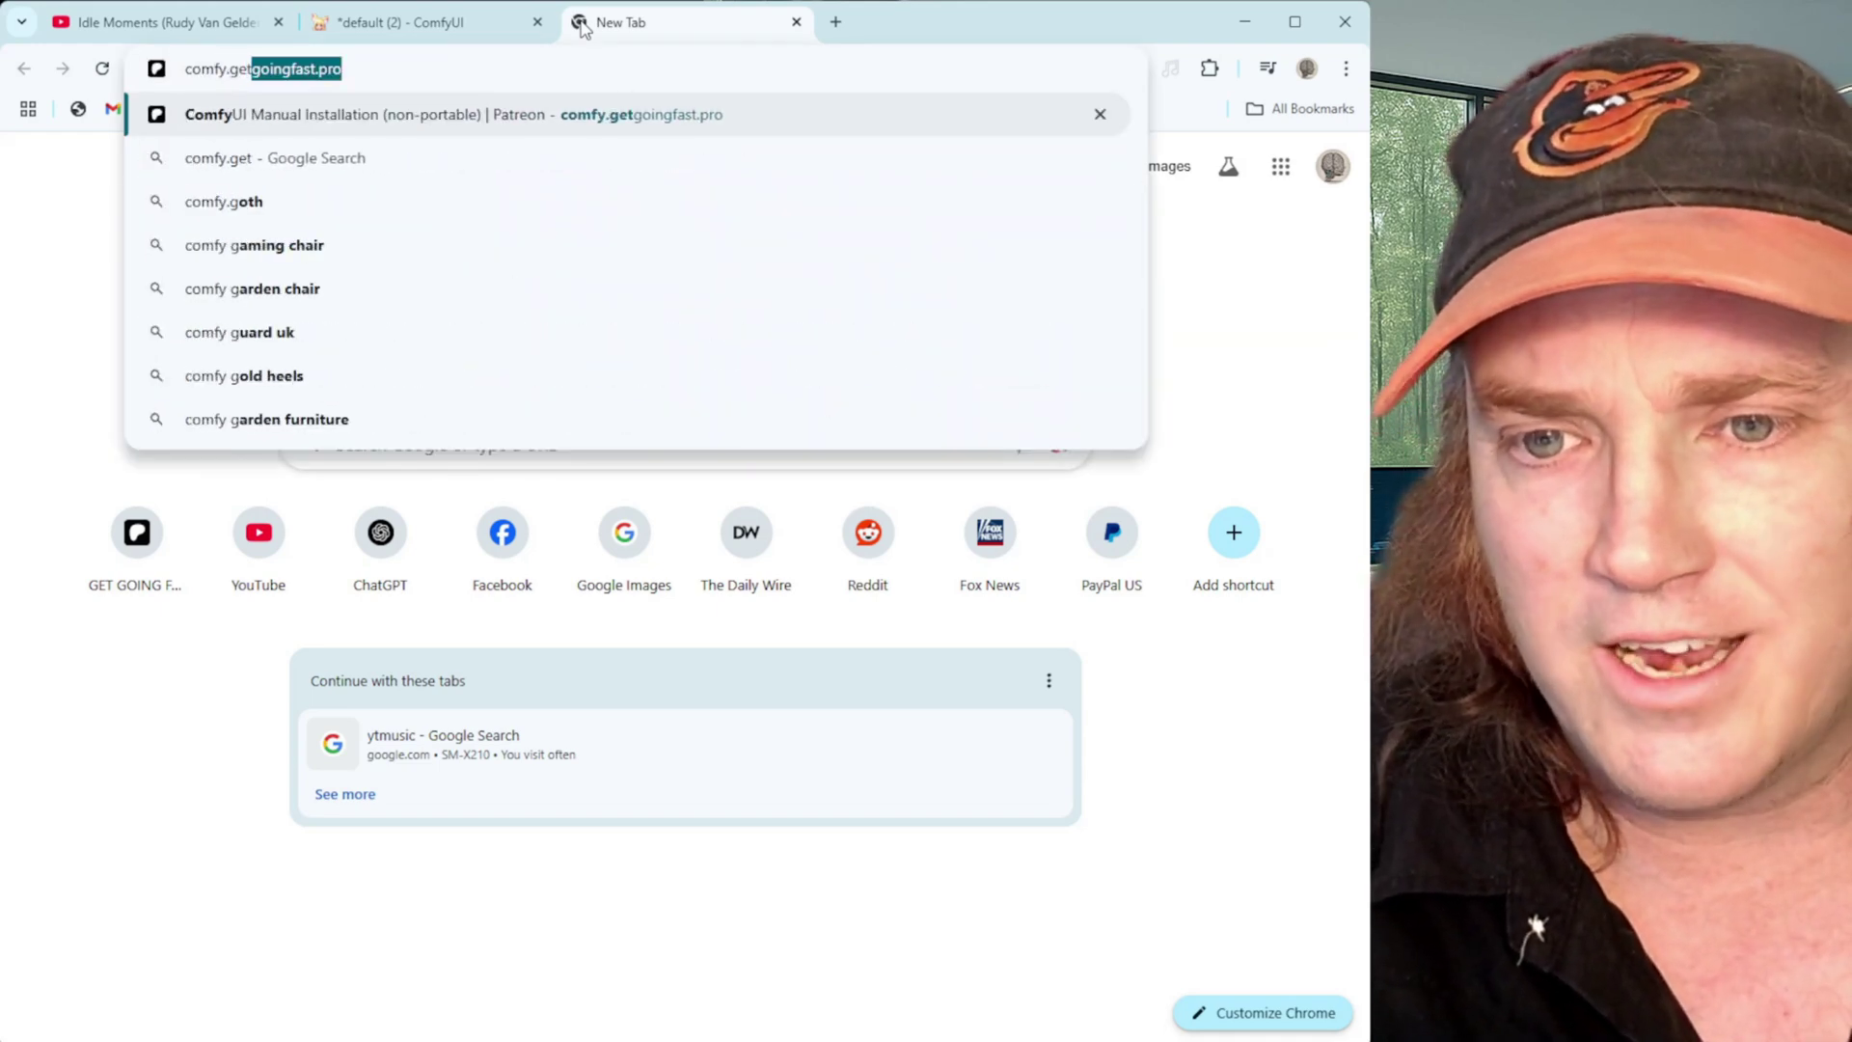
key("BackSpace")
key("BackSpace")
type("oibn")
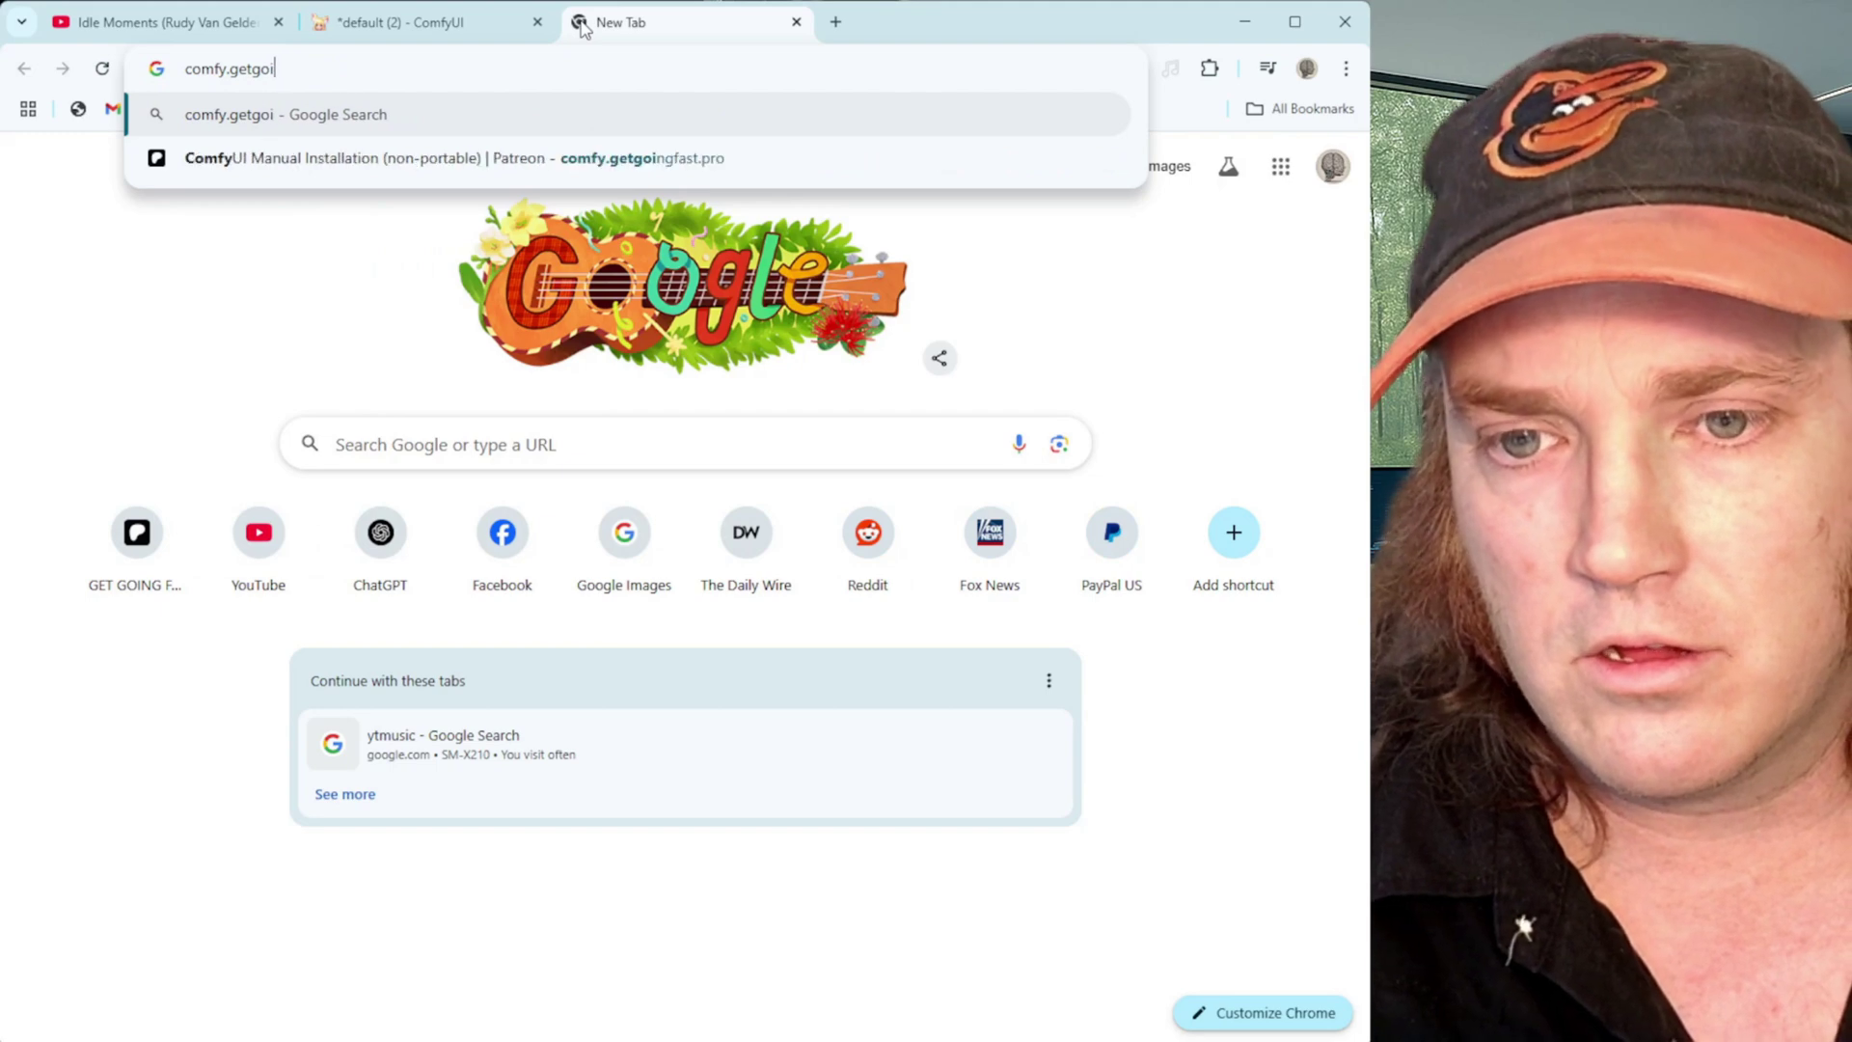
key("BackSpace")
key("BackSpace")
type("ngfa")
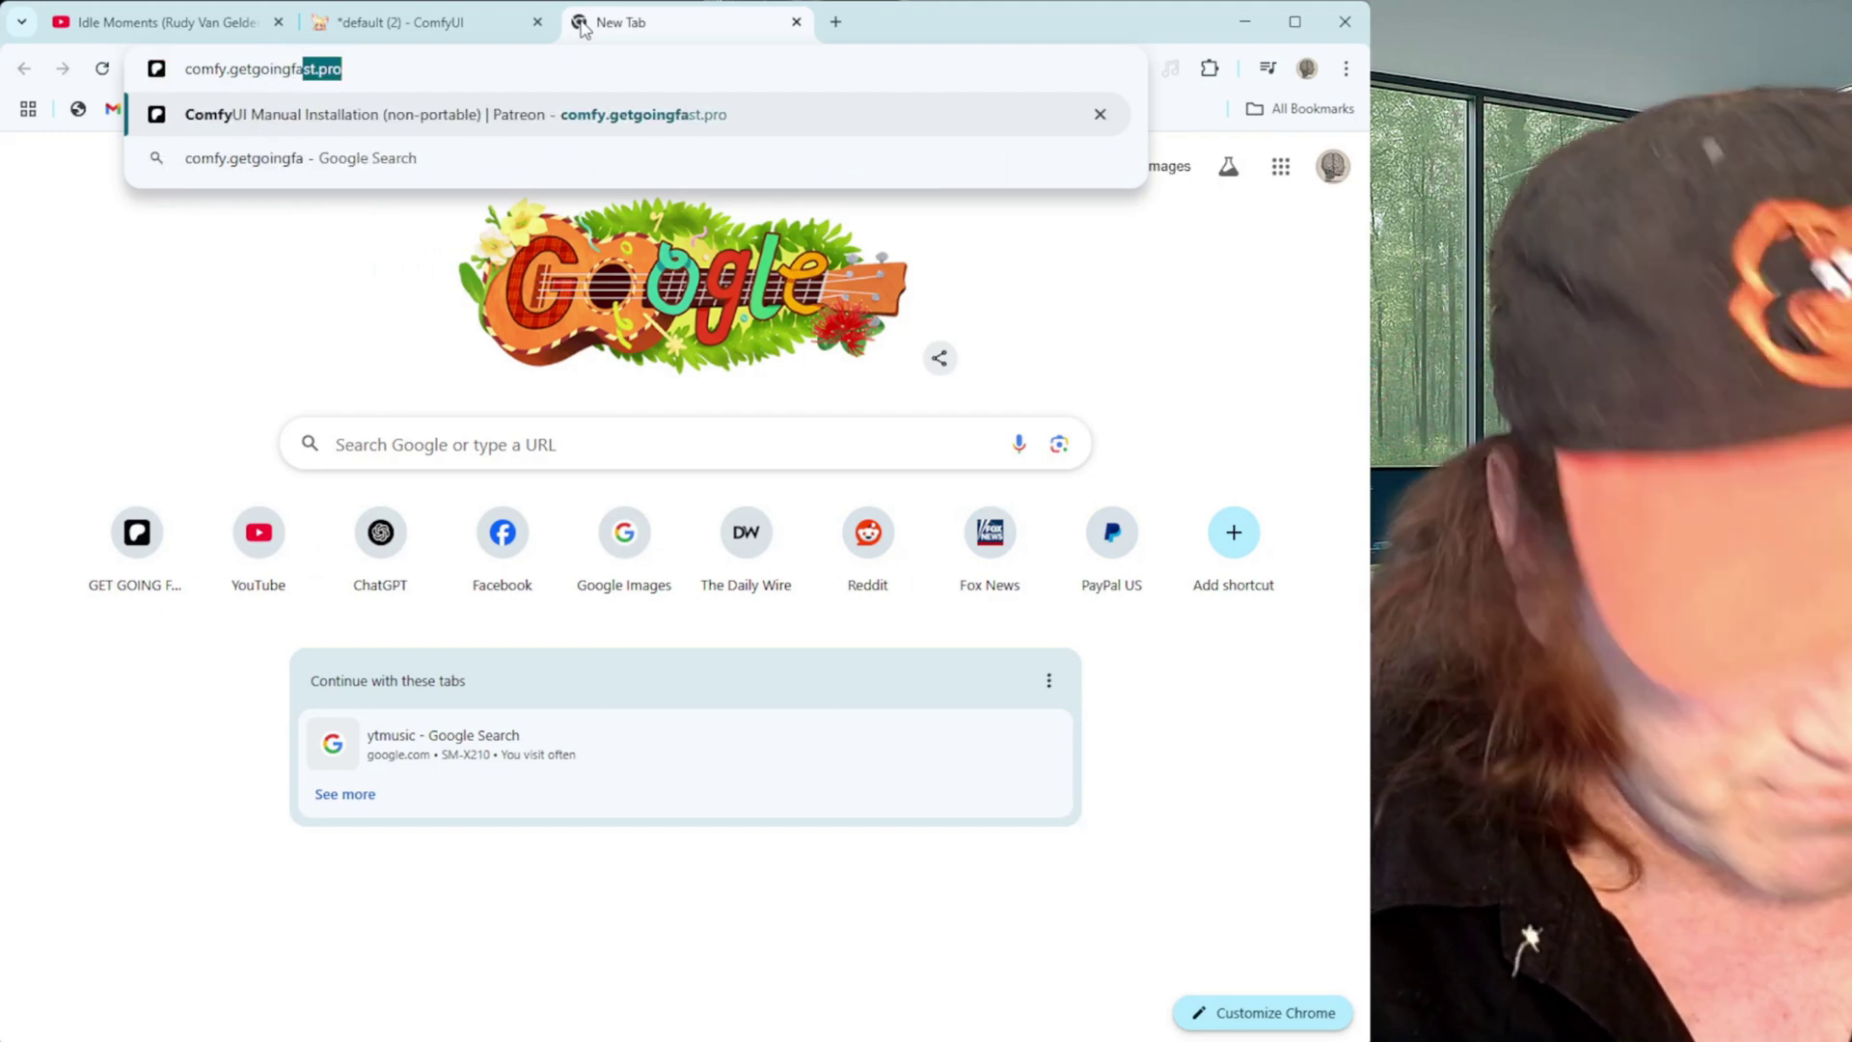
type("st.pr")
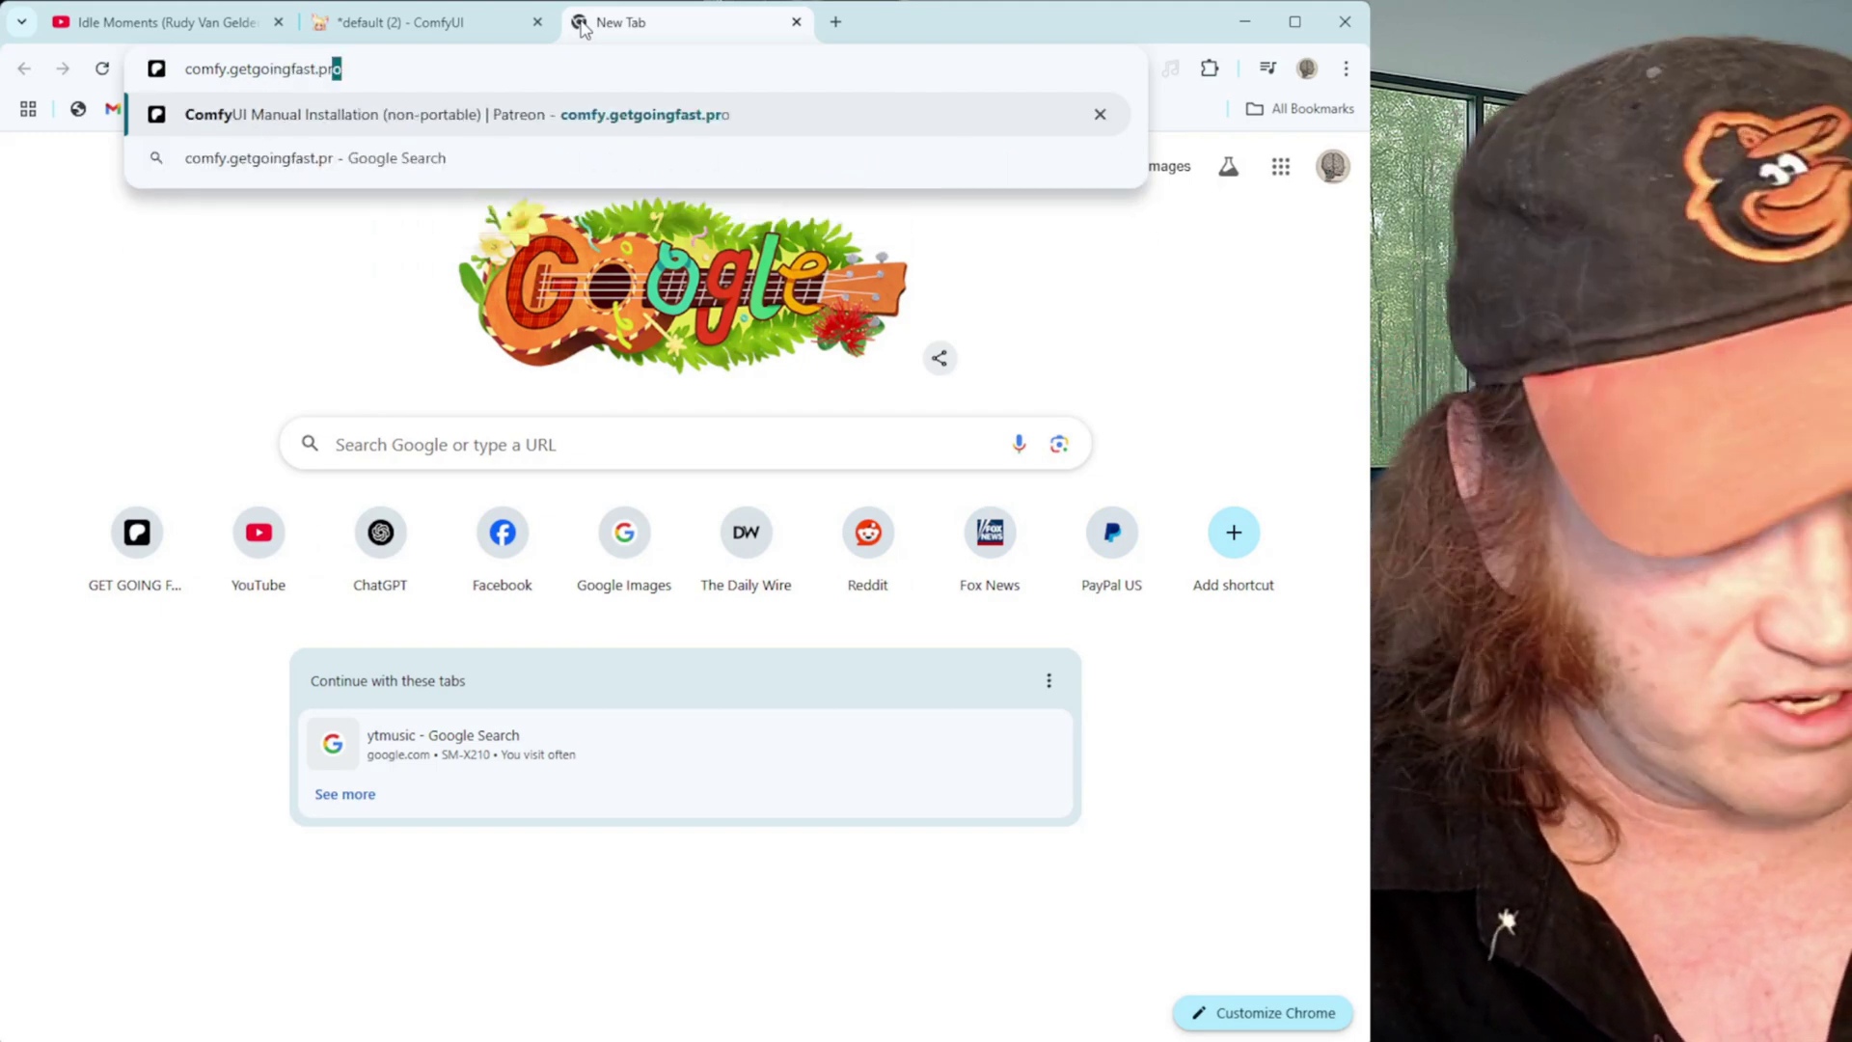
type("o")
key("Return")
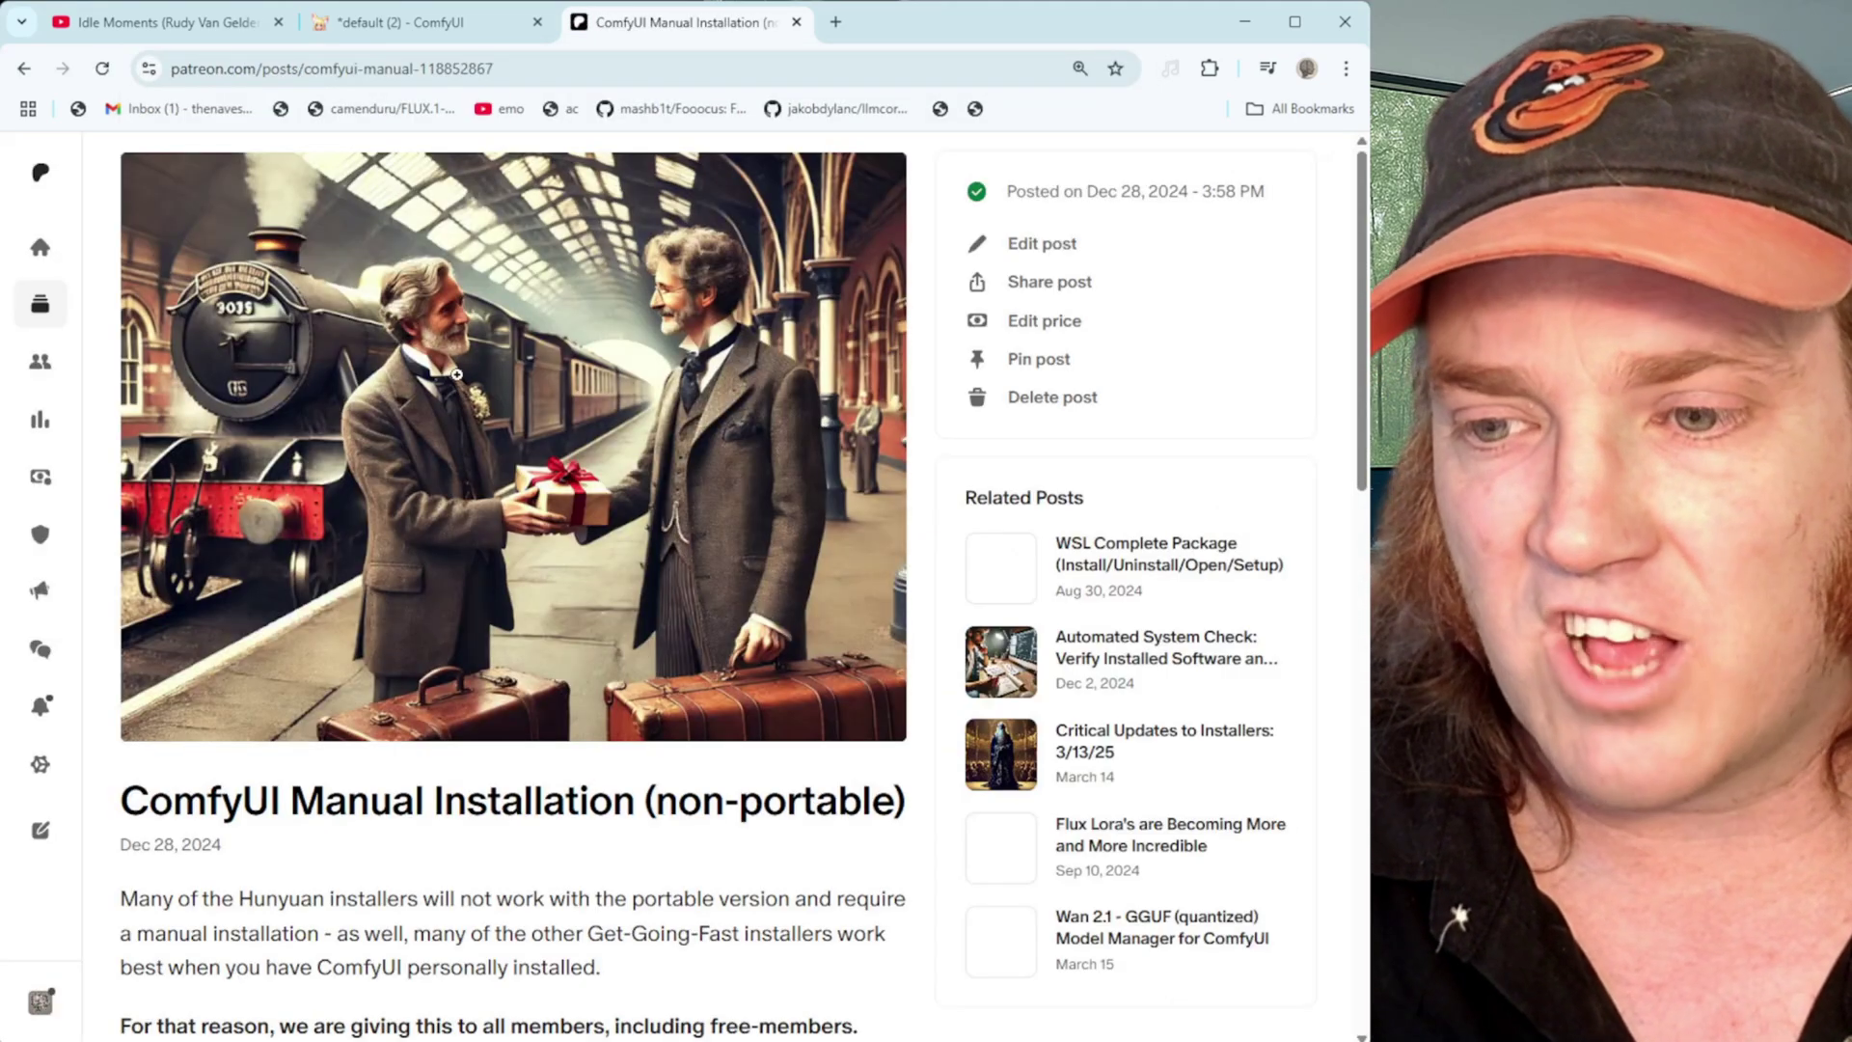
scroll(459, 370, "down", 2)
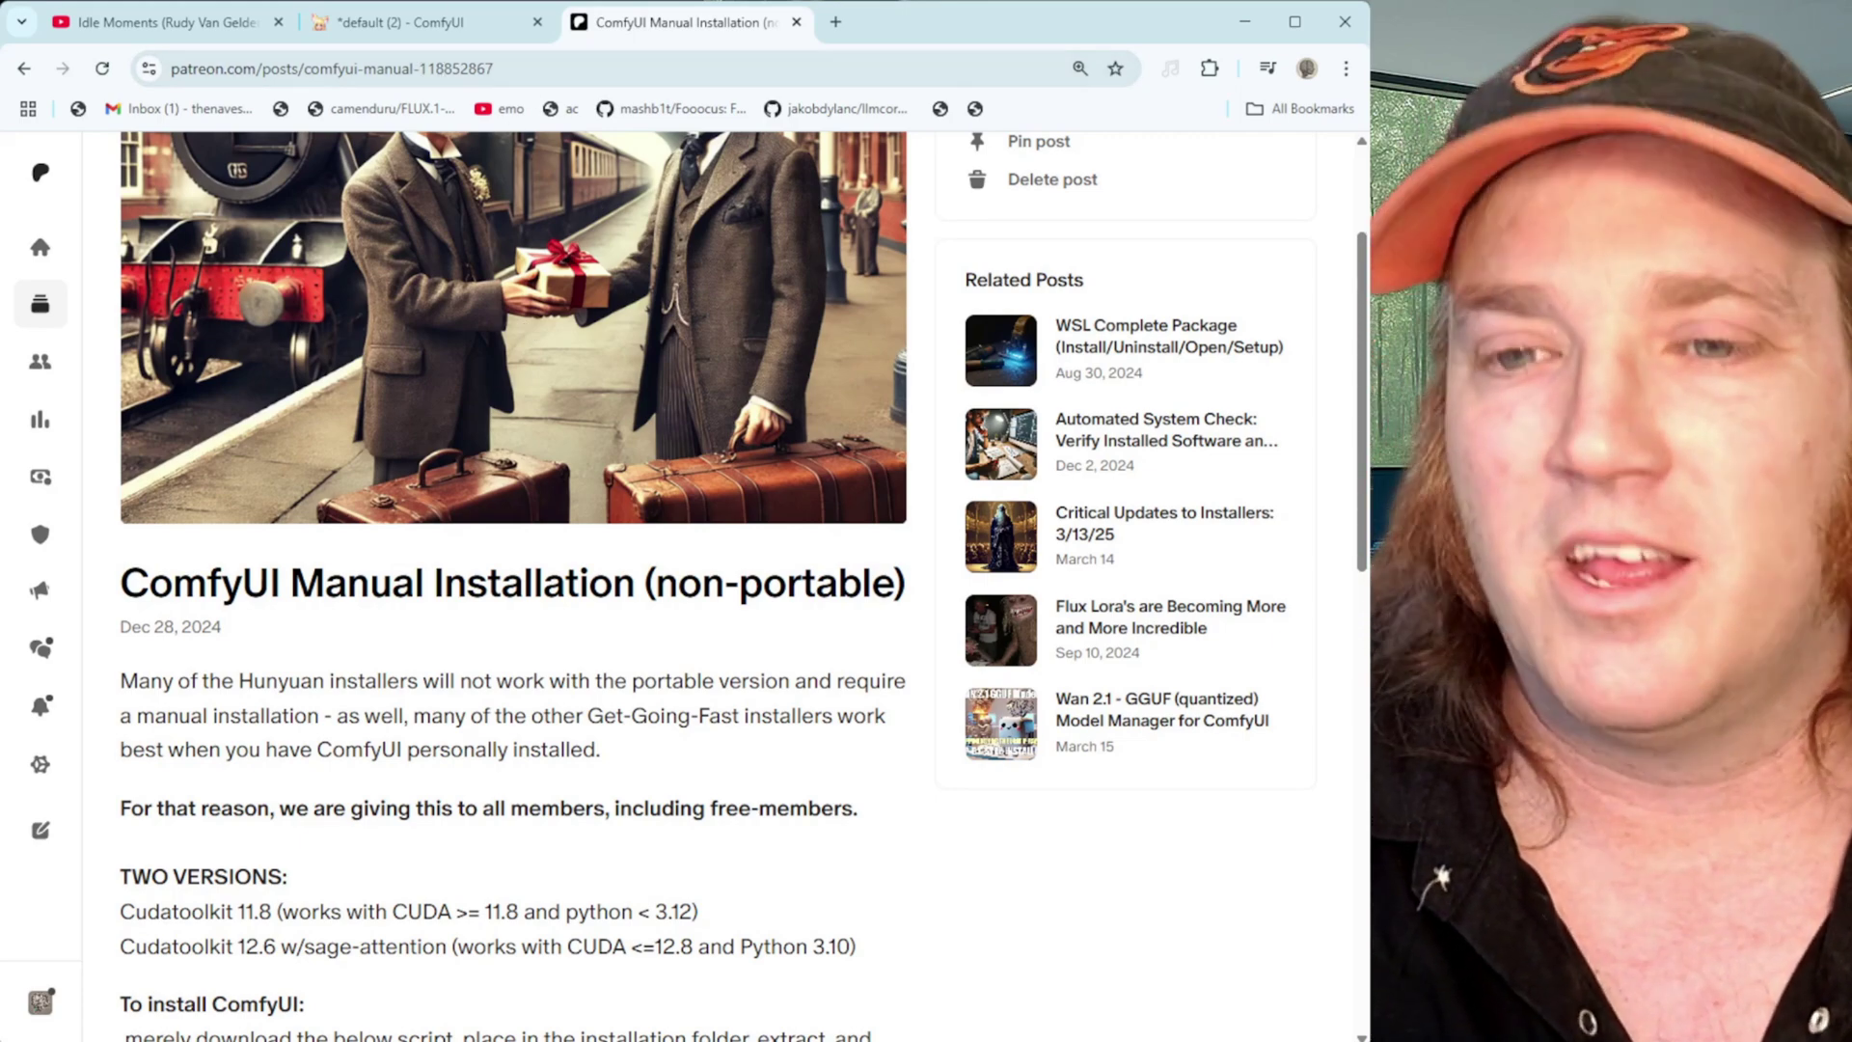
Switch back to the ComfyUI browser tab and bring the default workflow's Load Checkpoint node into view
left_click(424, 29)
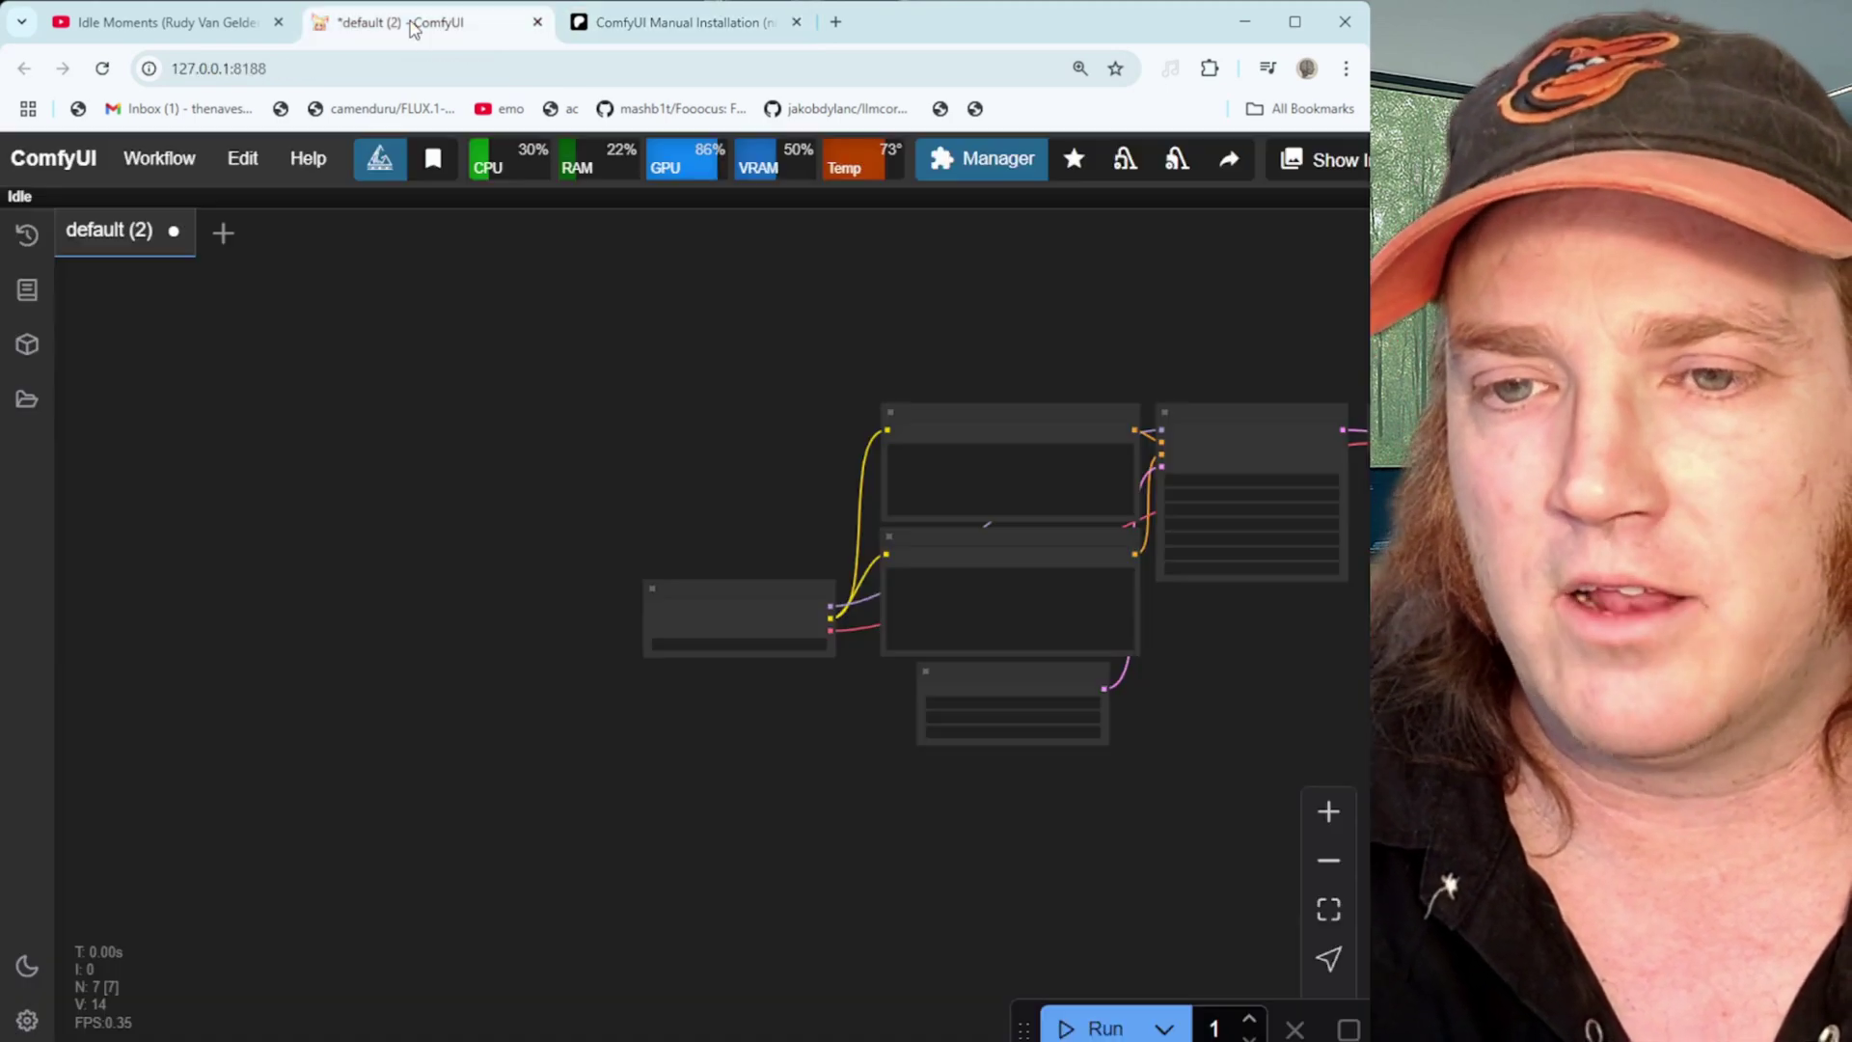
left_click(431, 162)
scroll(691, 451, "up", 3)
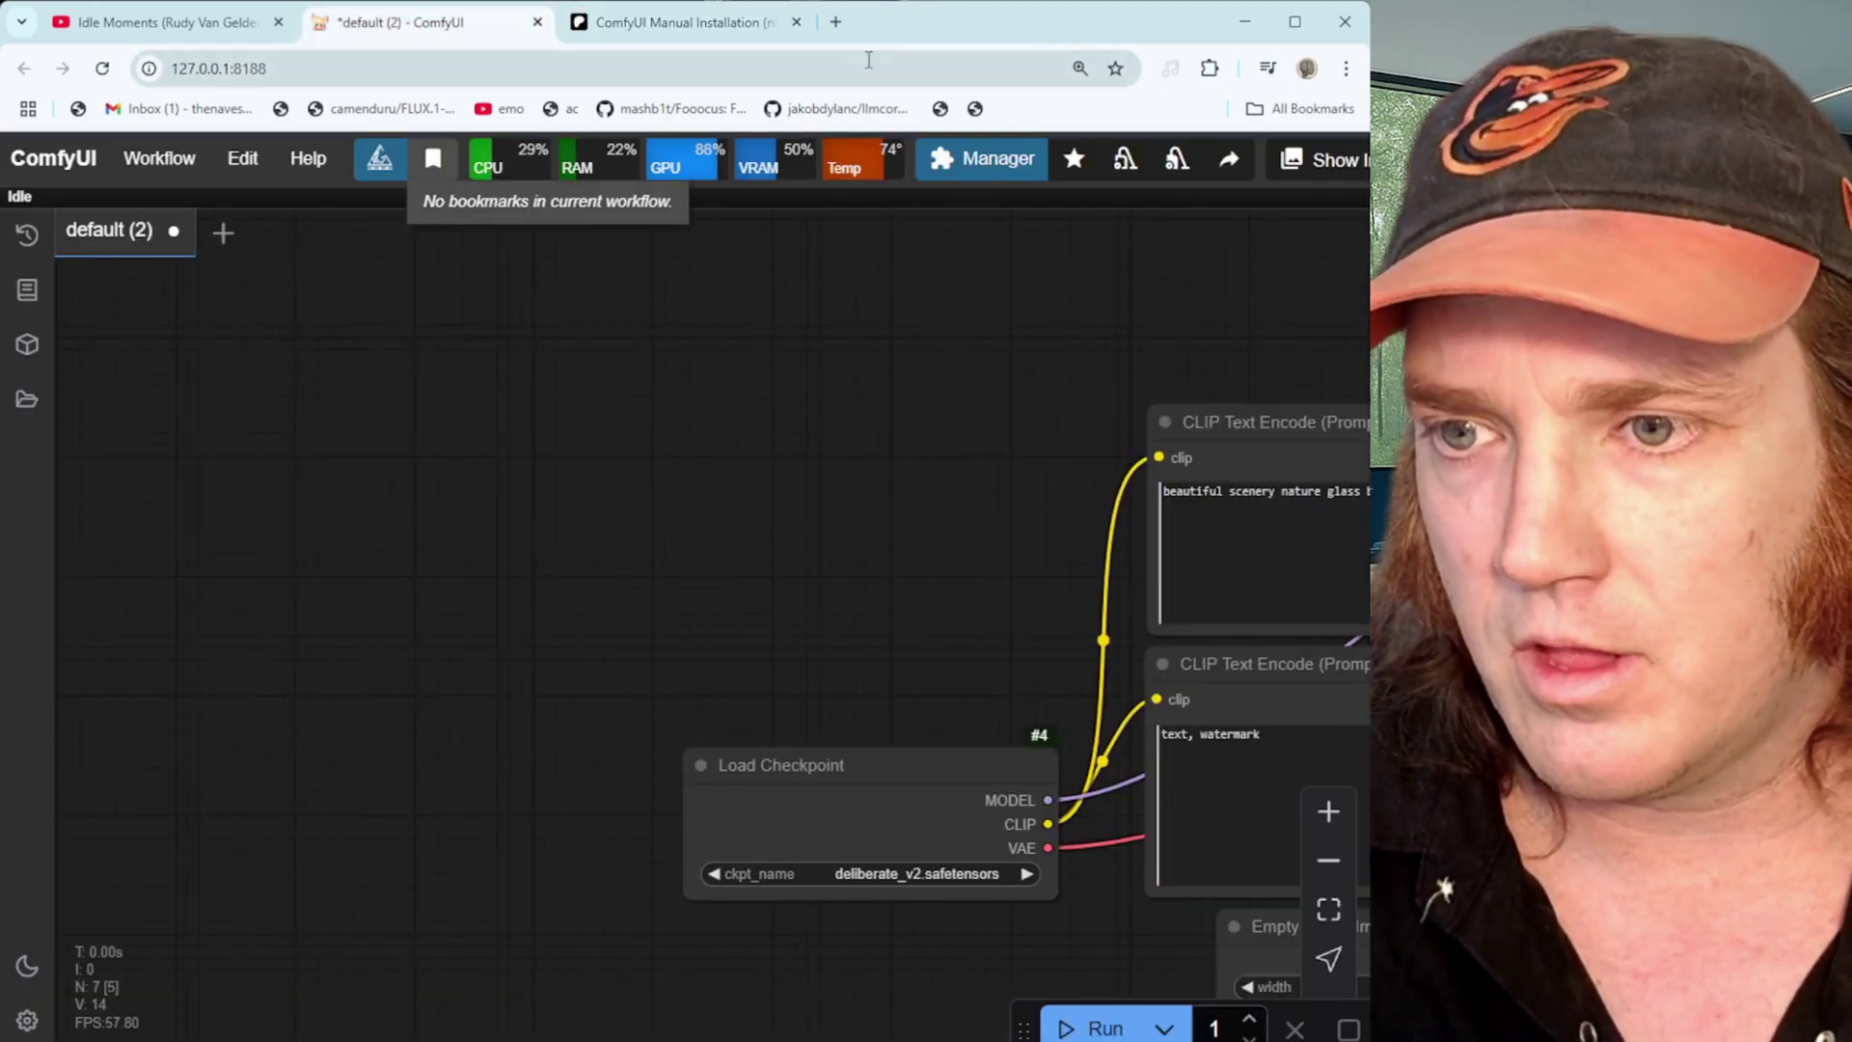
left_click_drag(685, 566, 557, 465)
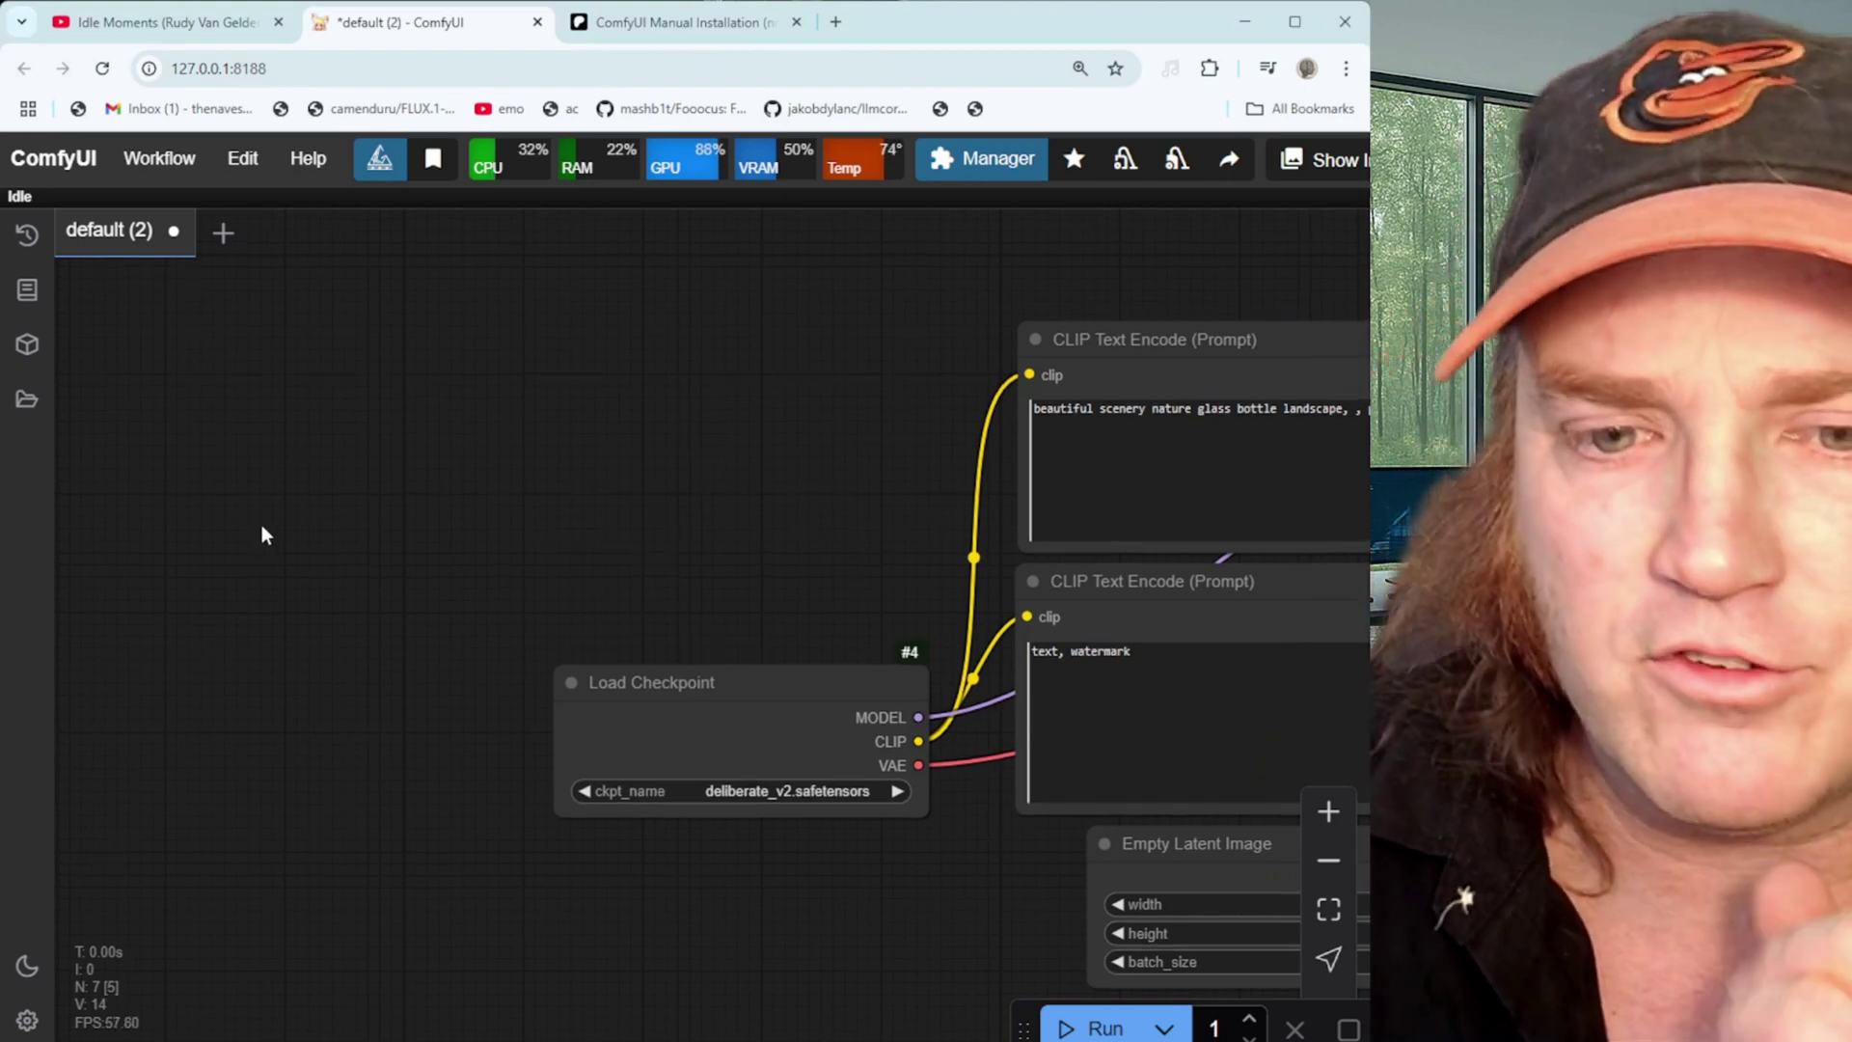
Add a Load Prompts From File (Inspire) node from the InspirePack Prompt category and place it clear of the Load Checkpoint node
right_click(262, 525)
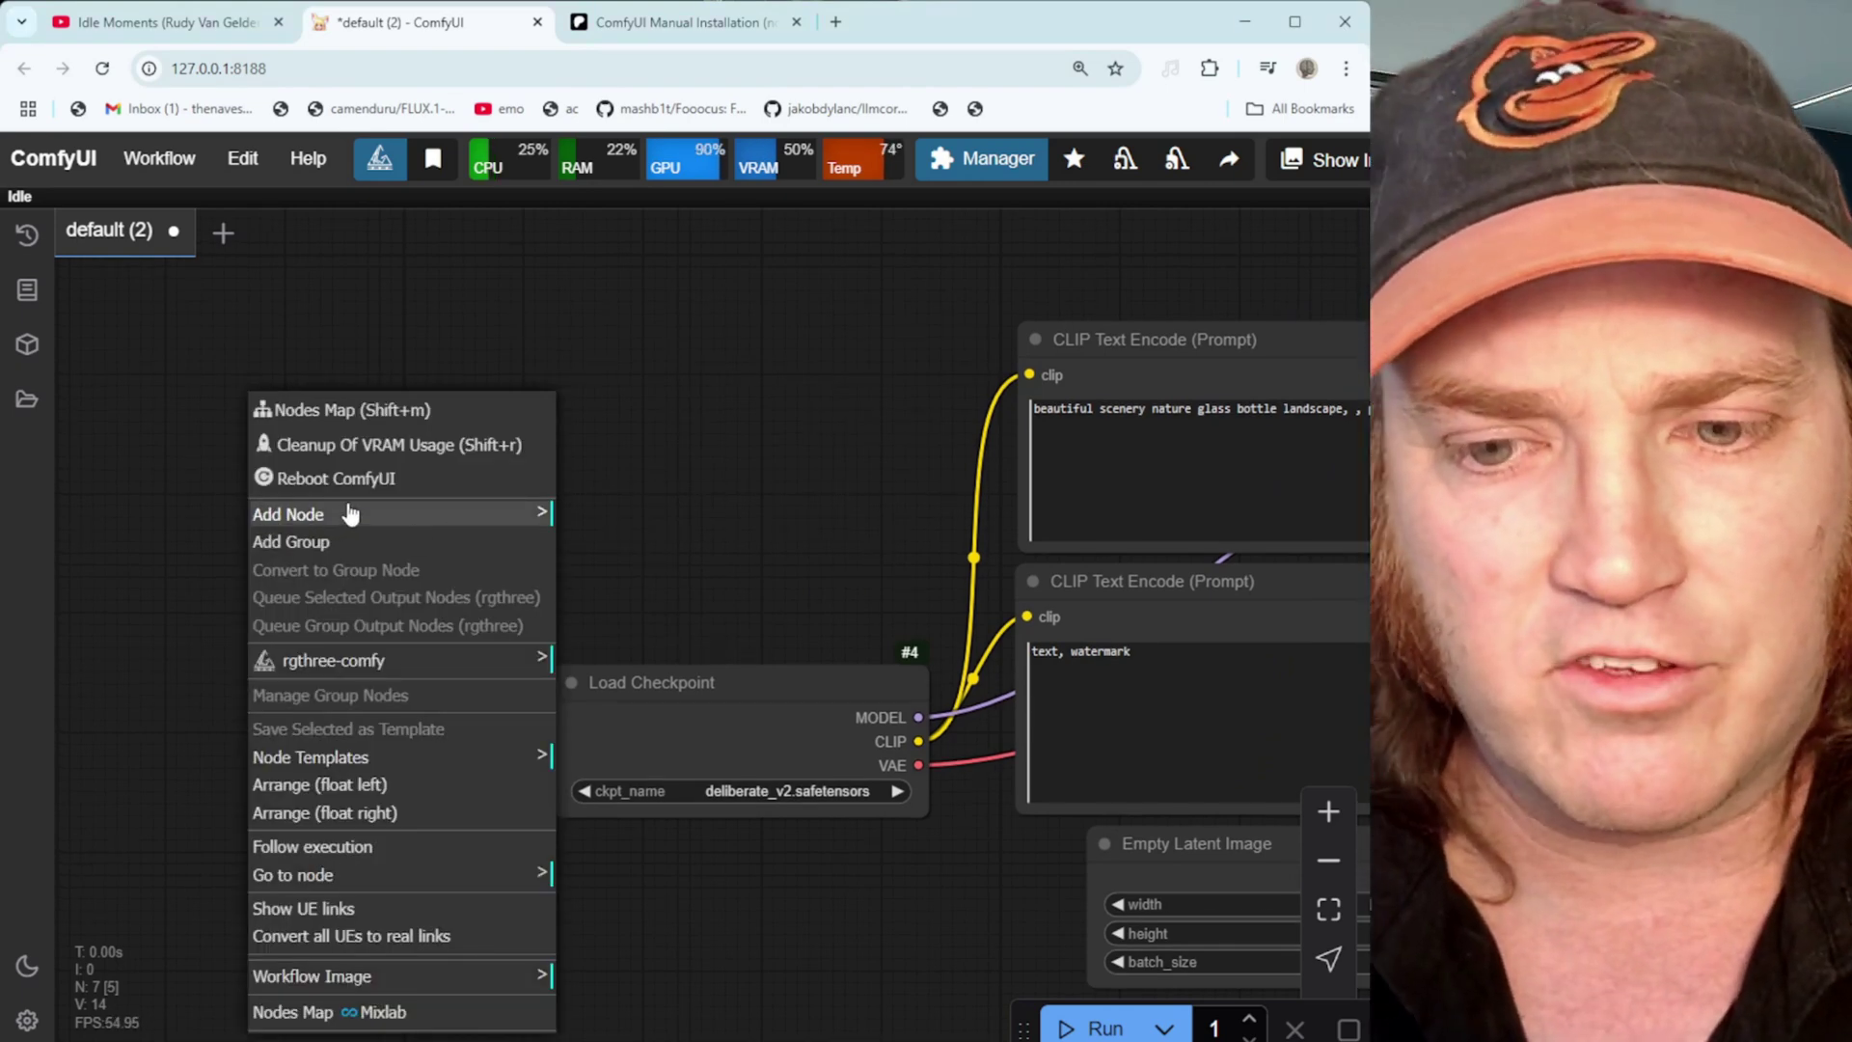
left_click(280, 519)
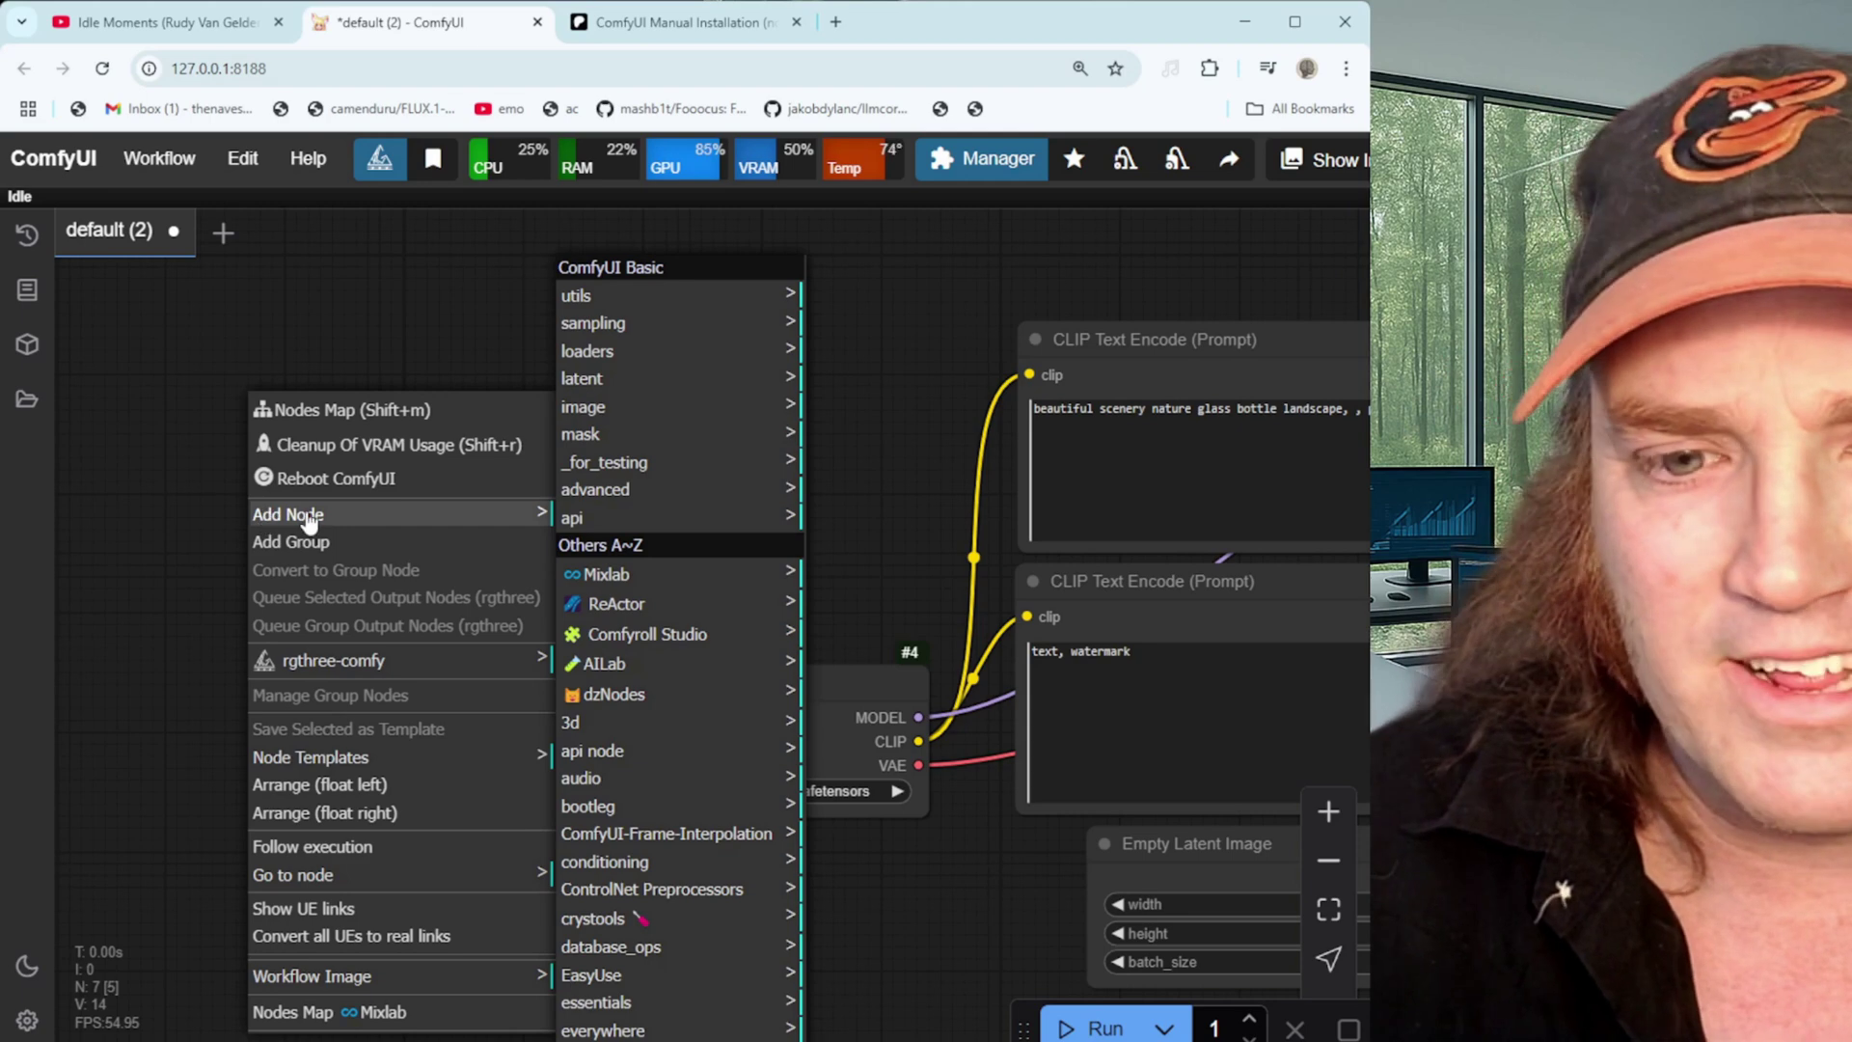
scroll(622, 734, "down", 2)
scroll(627, 743, "down", 2)
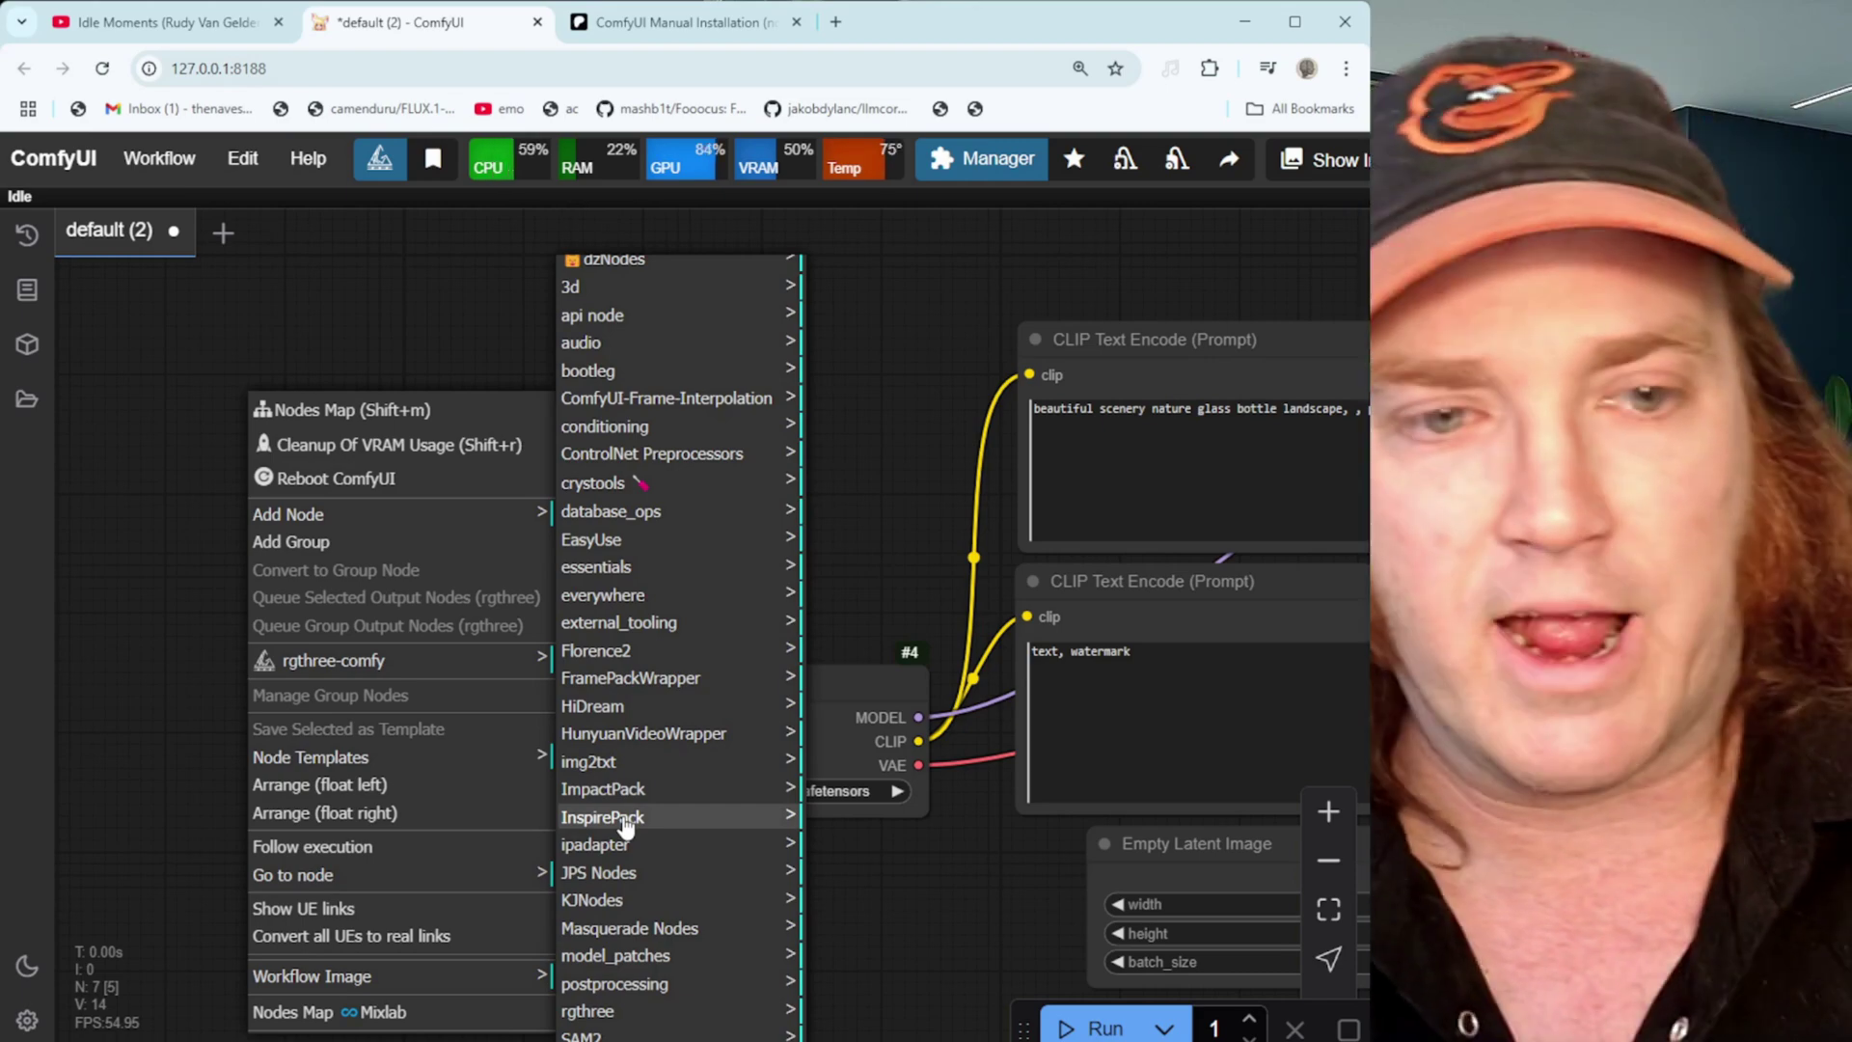
left_click(625, 827)
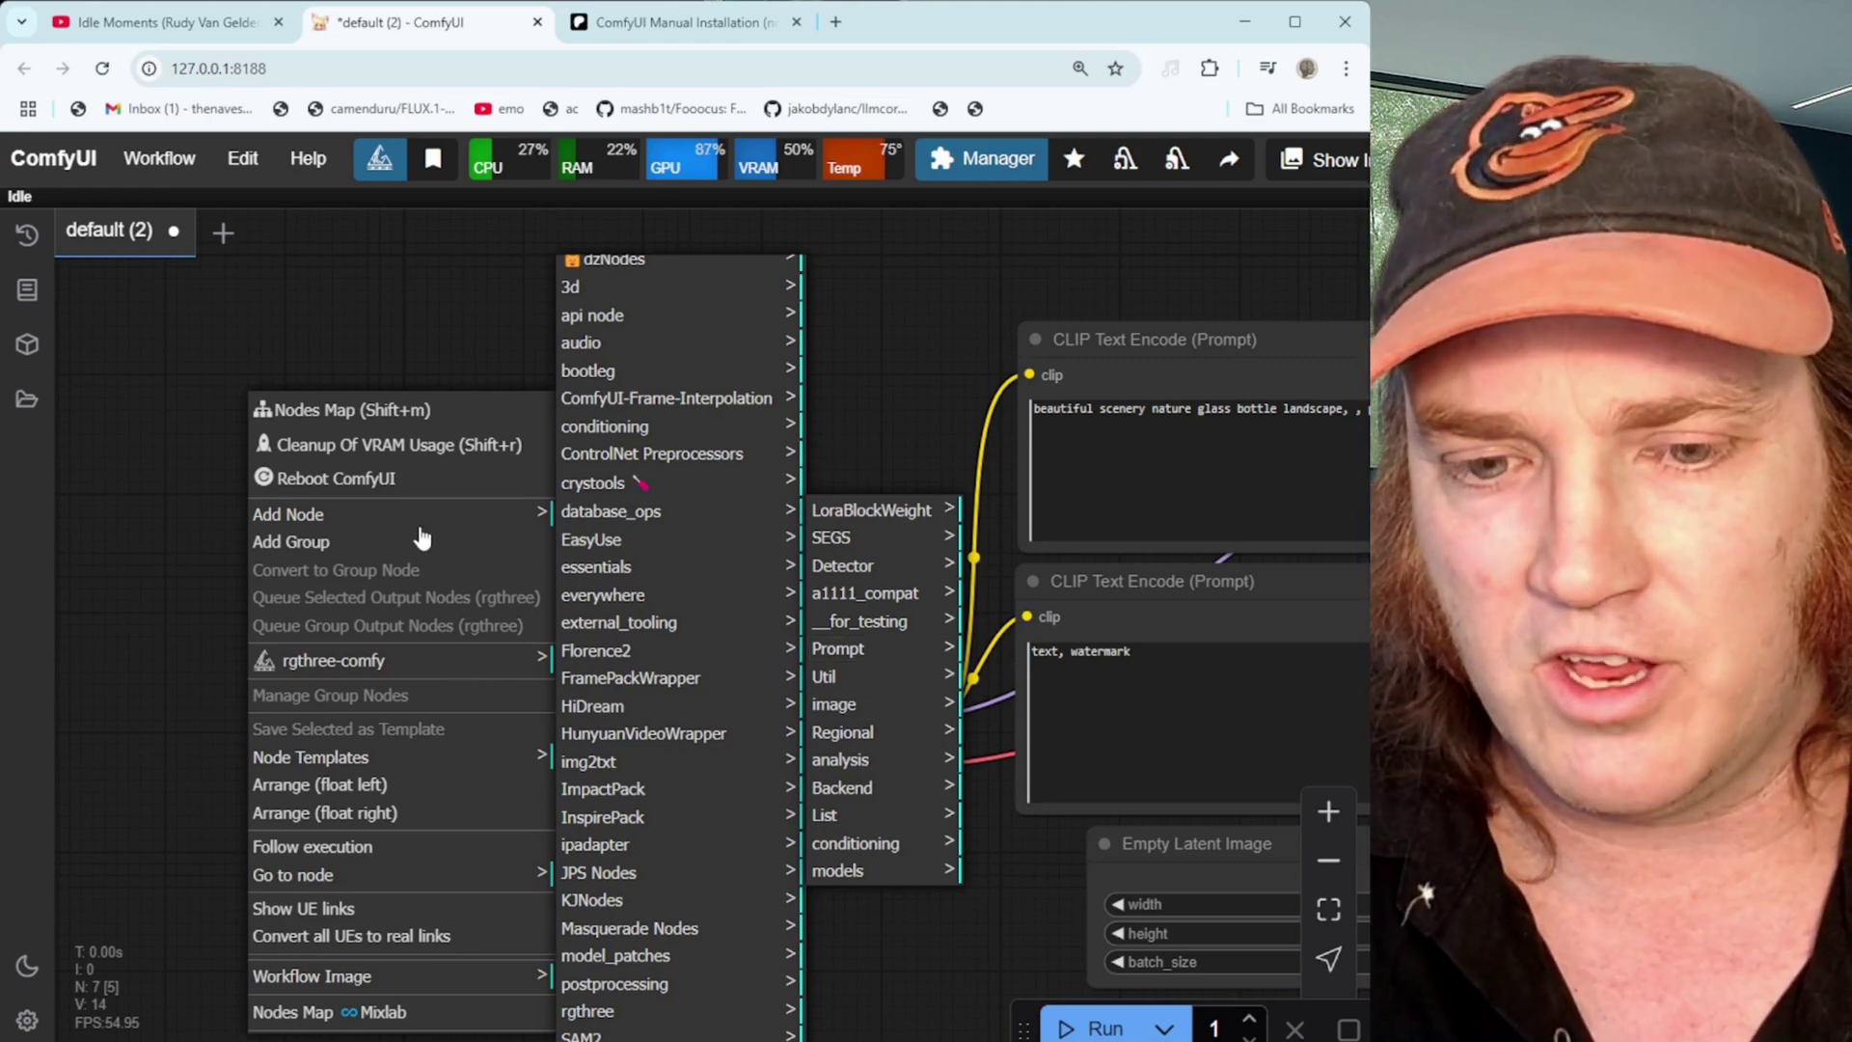
left_click(322, 517)
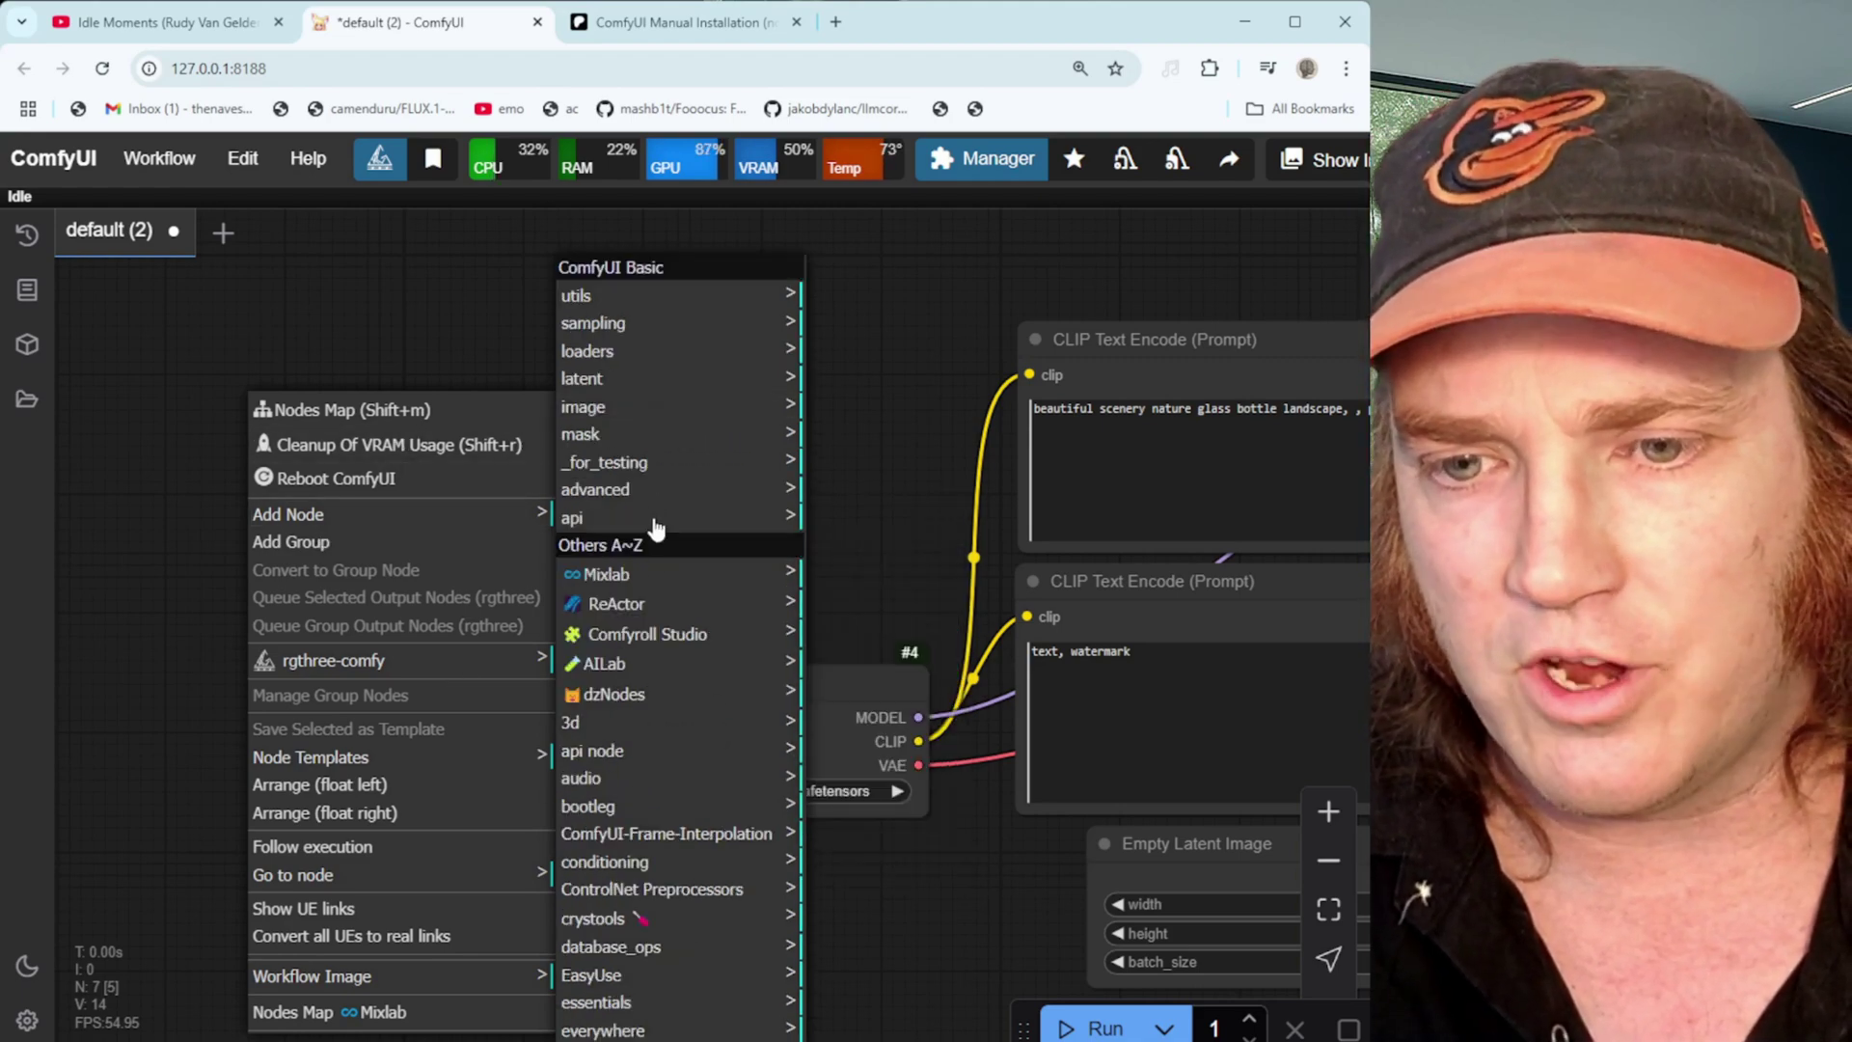
scroll(654, 528, "down", 5)
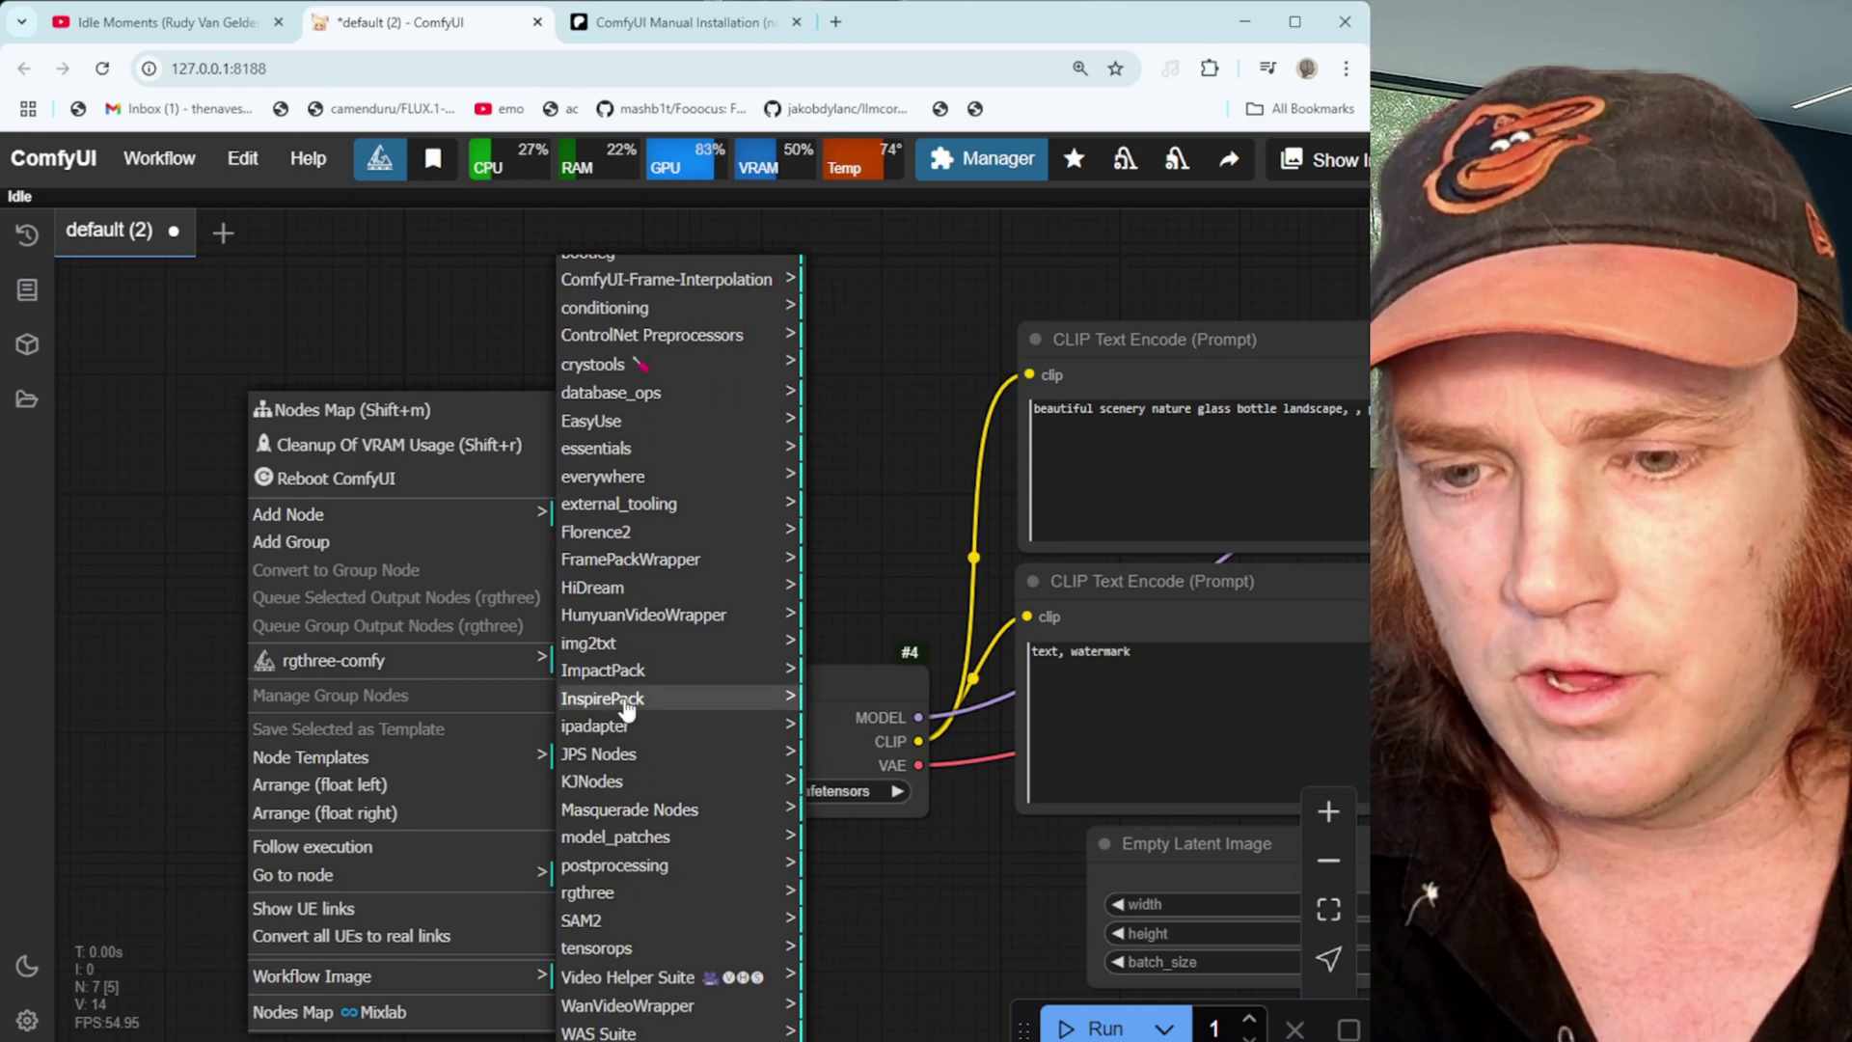
left_click(627, 709)
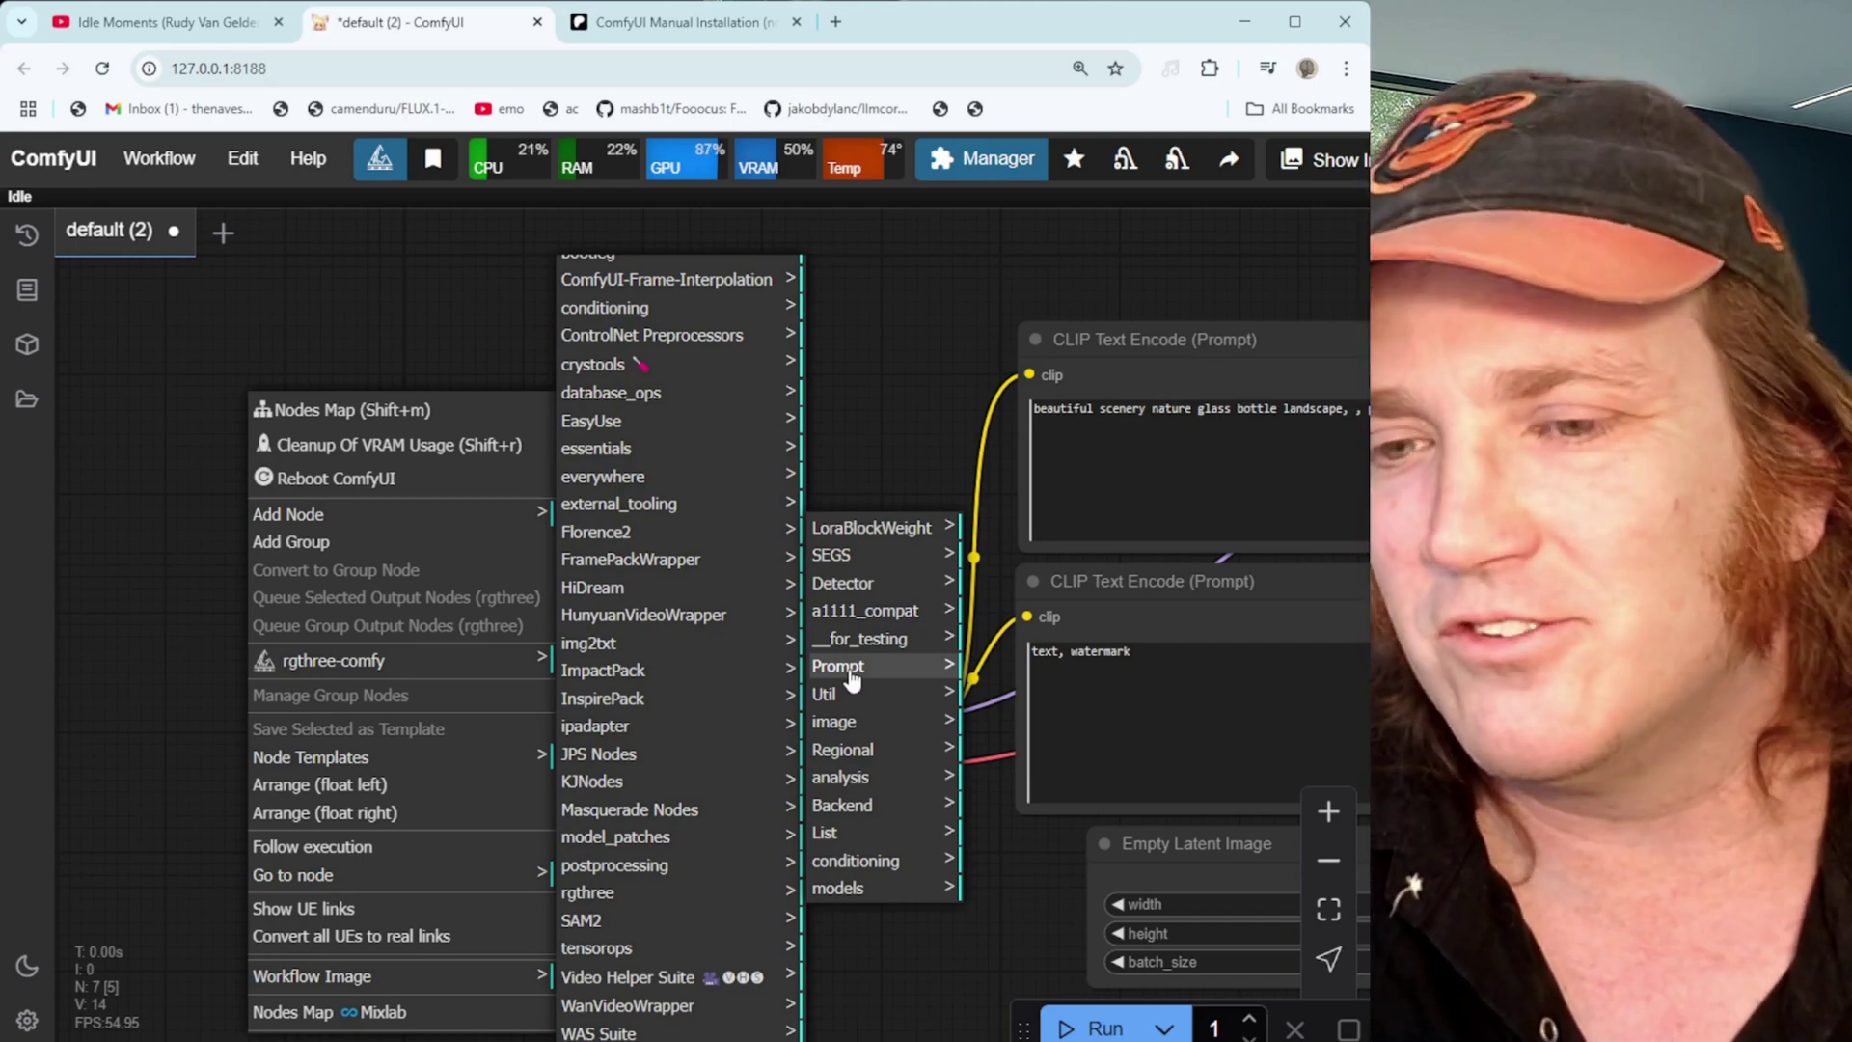
left_click(850, 675)
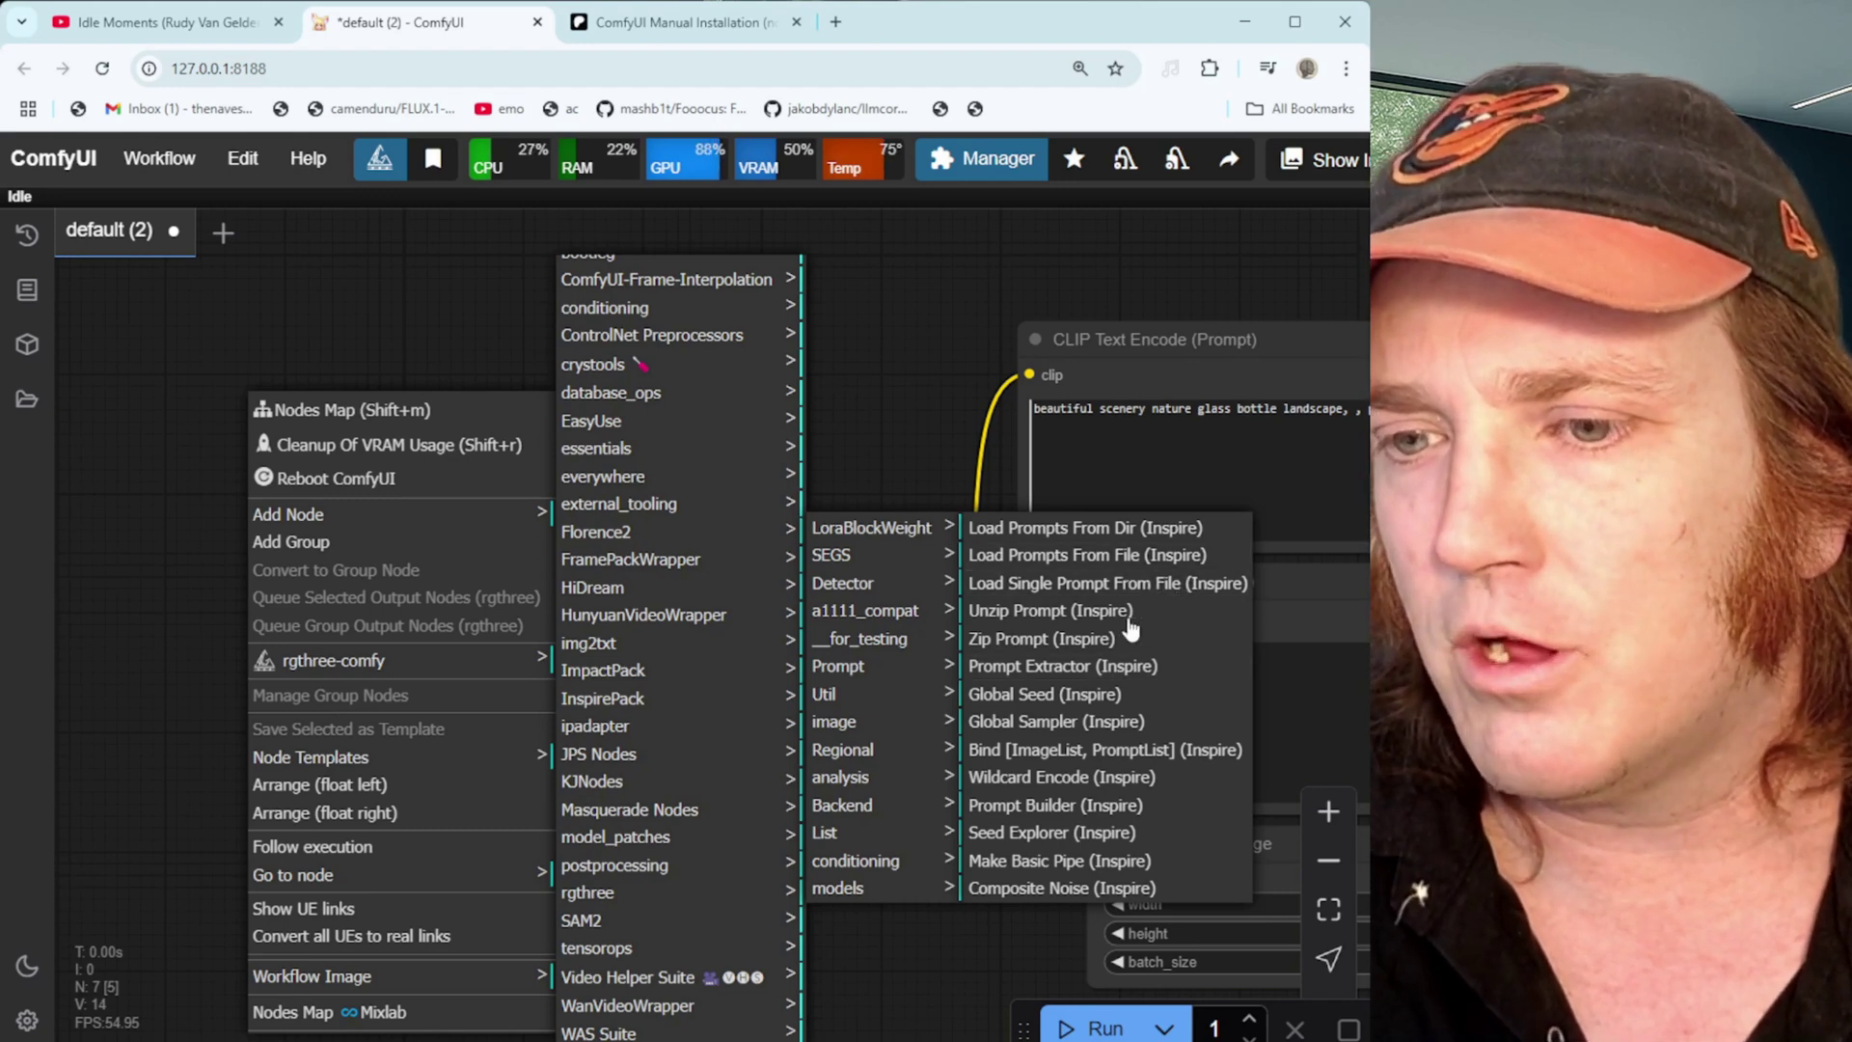
left_click(1127, 555)
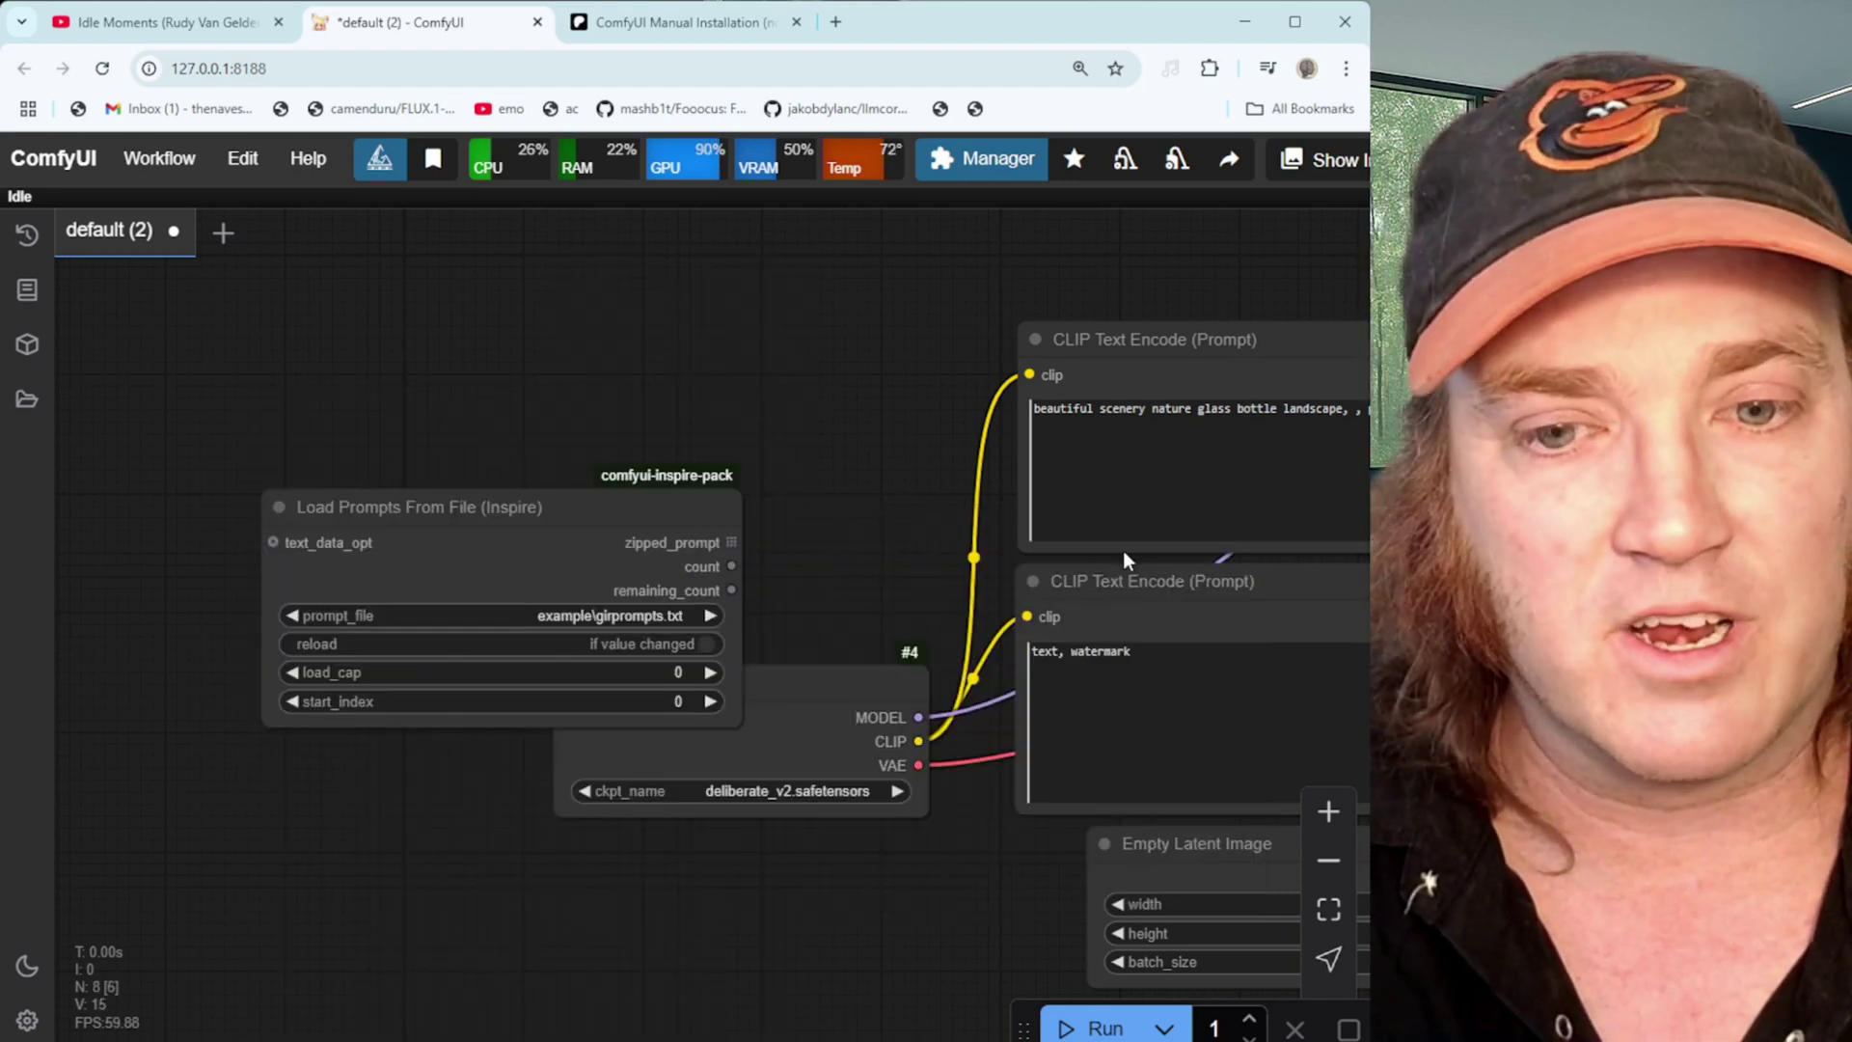
left_click_drag(463, 494, 311, 318)
left_click_drag(662, 680, 705, 785)
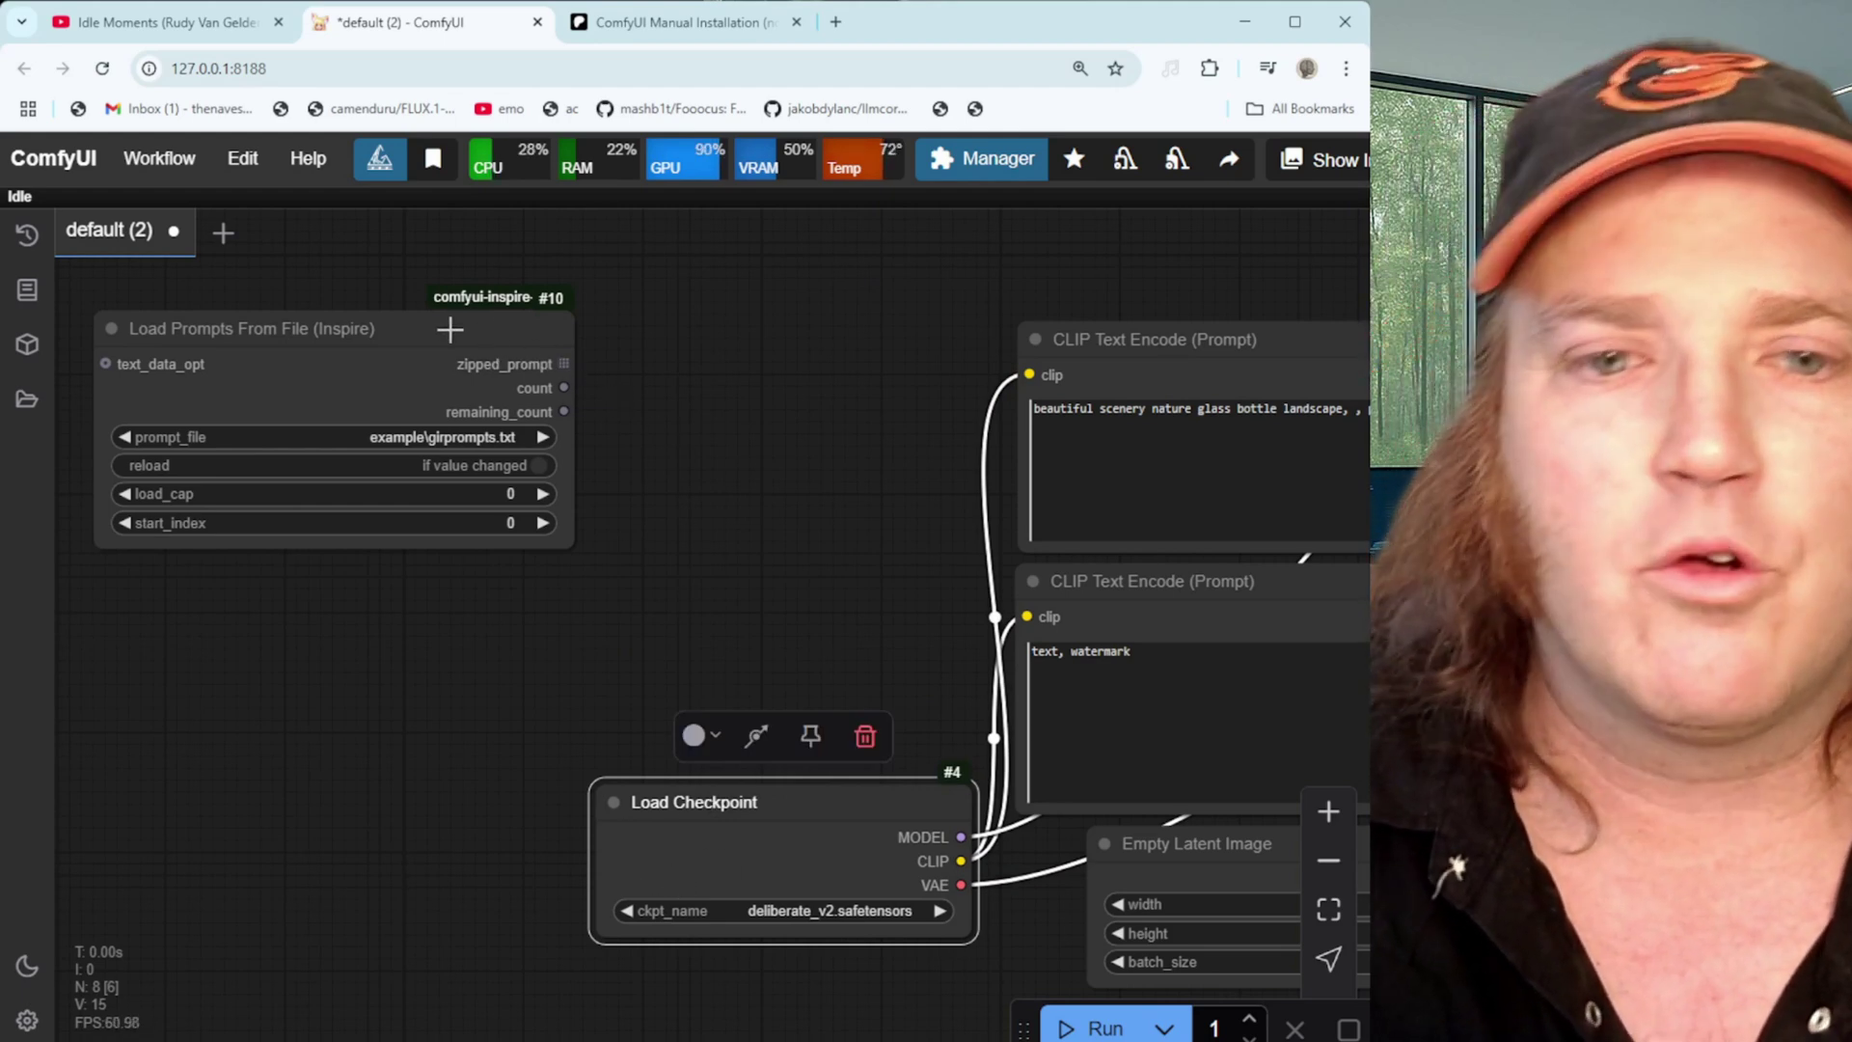
Add an Unzip Prompt (Inspire) node from InspirePack and place it just above the Load Checkpoint node
right_click(669, 382)
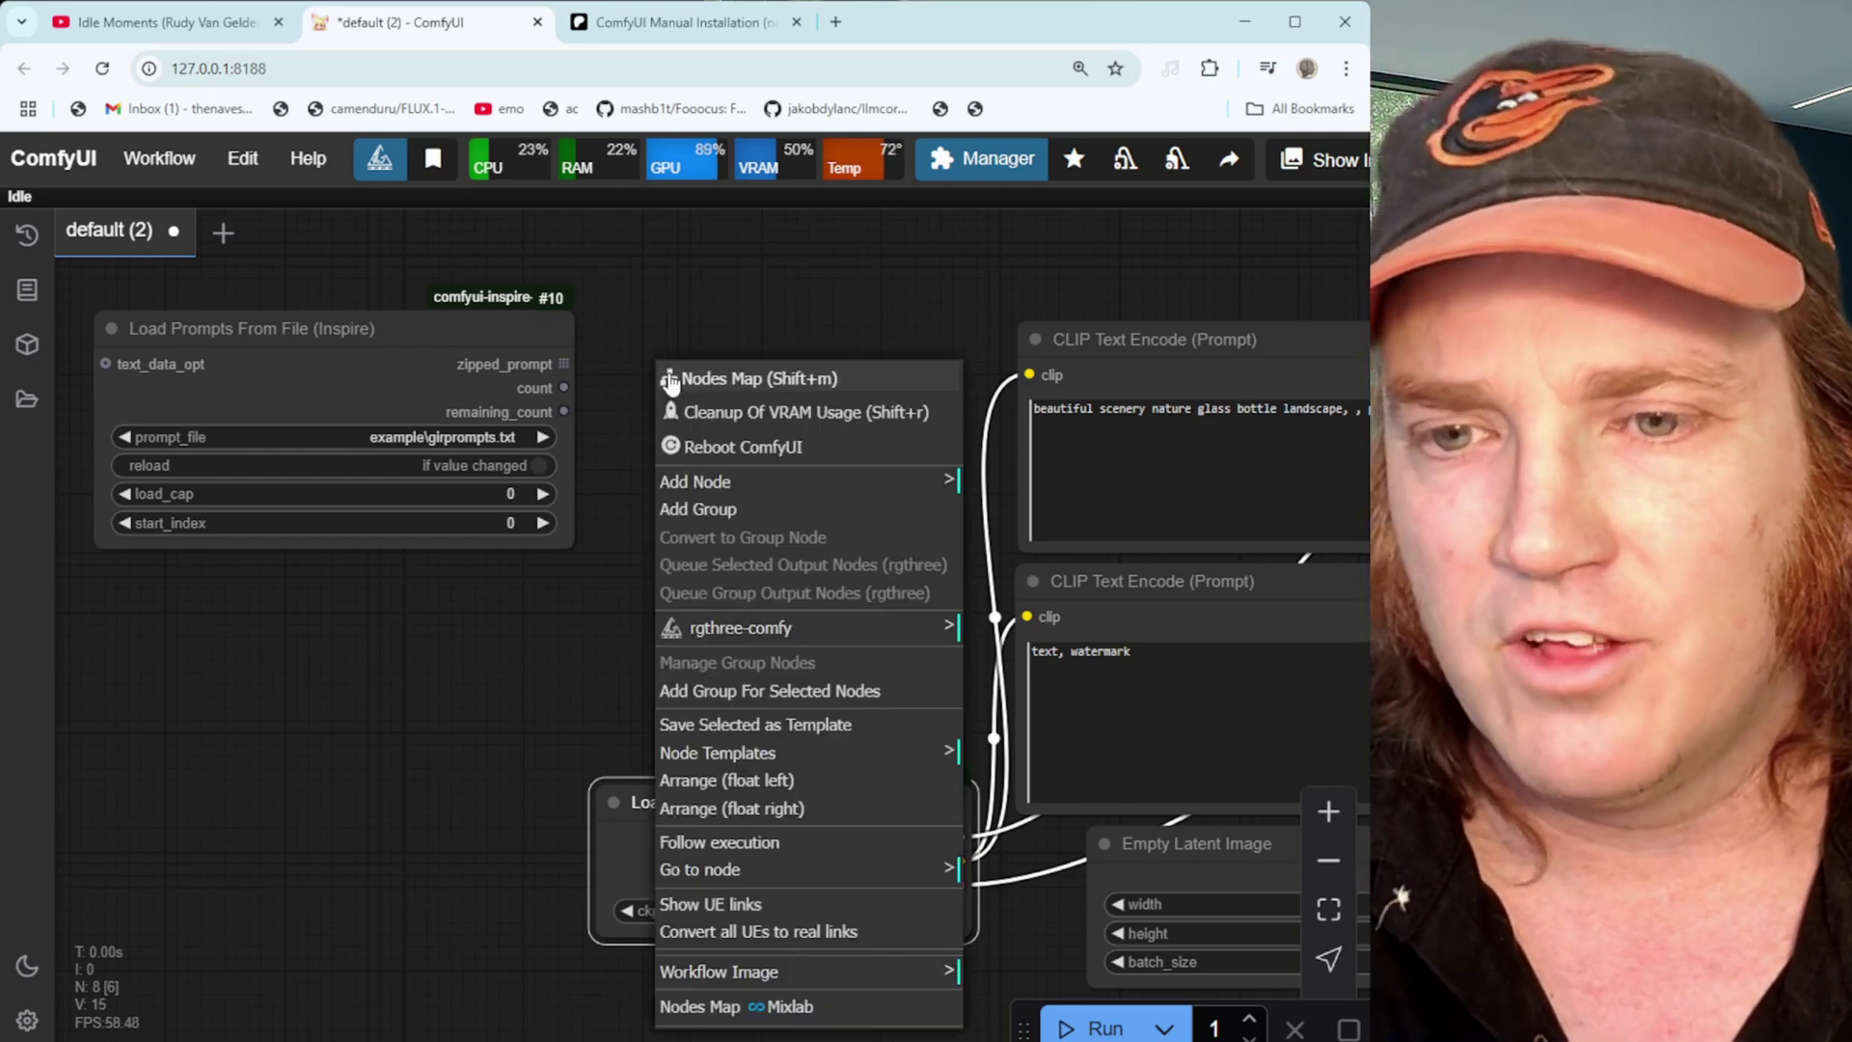
left_click(761, 487)
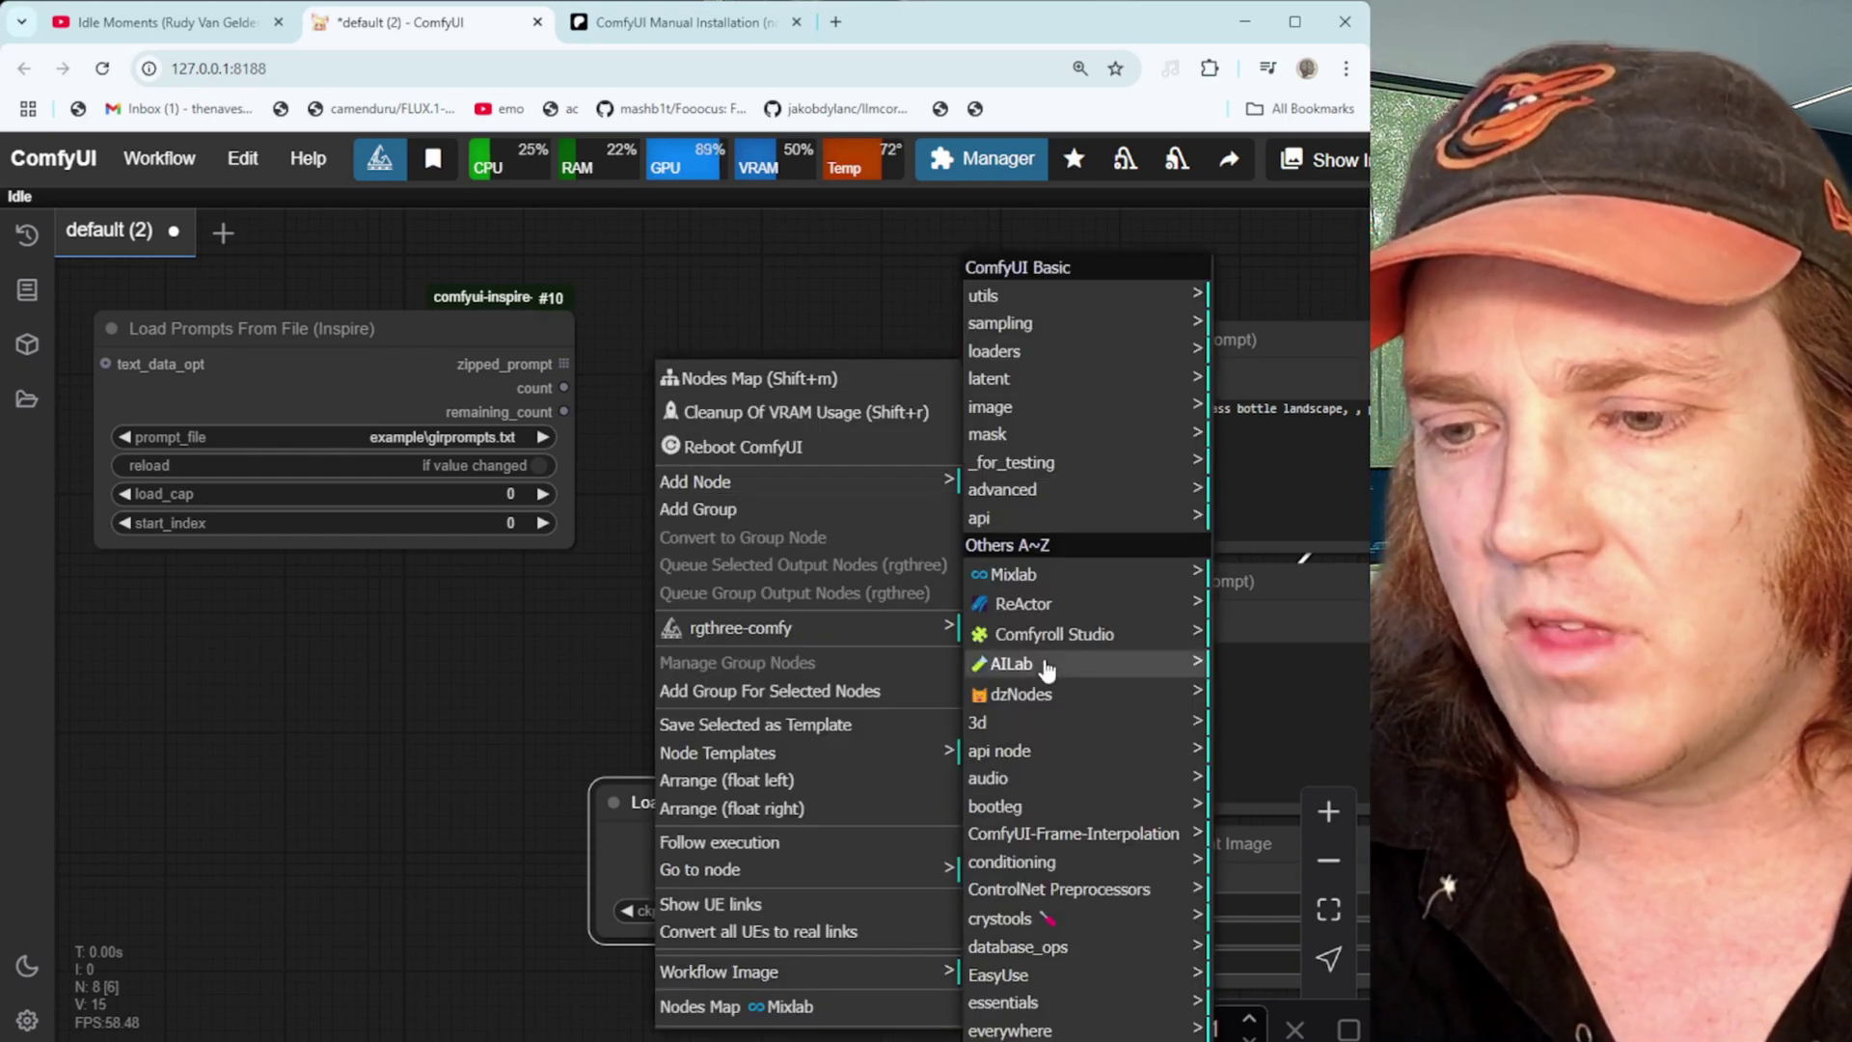
scroll(1047, 668, "down", 6)
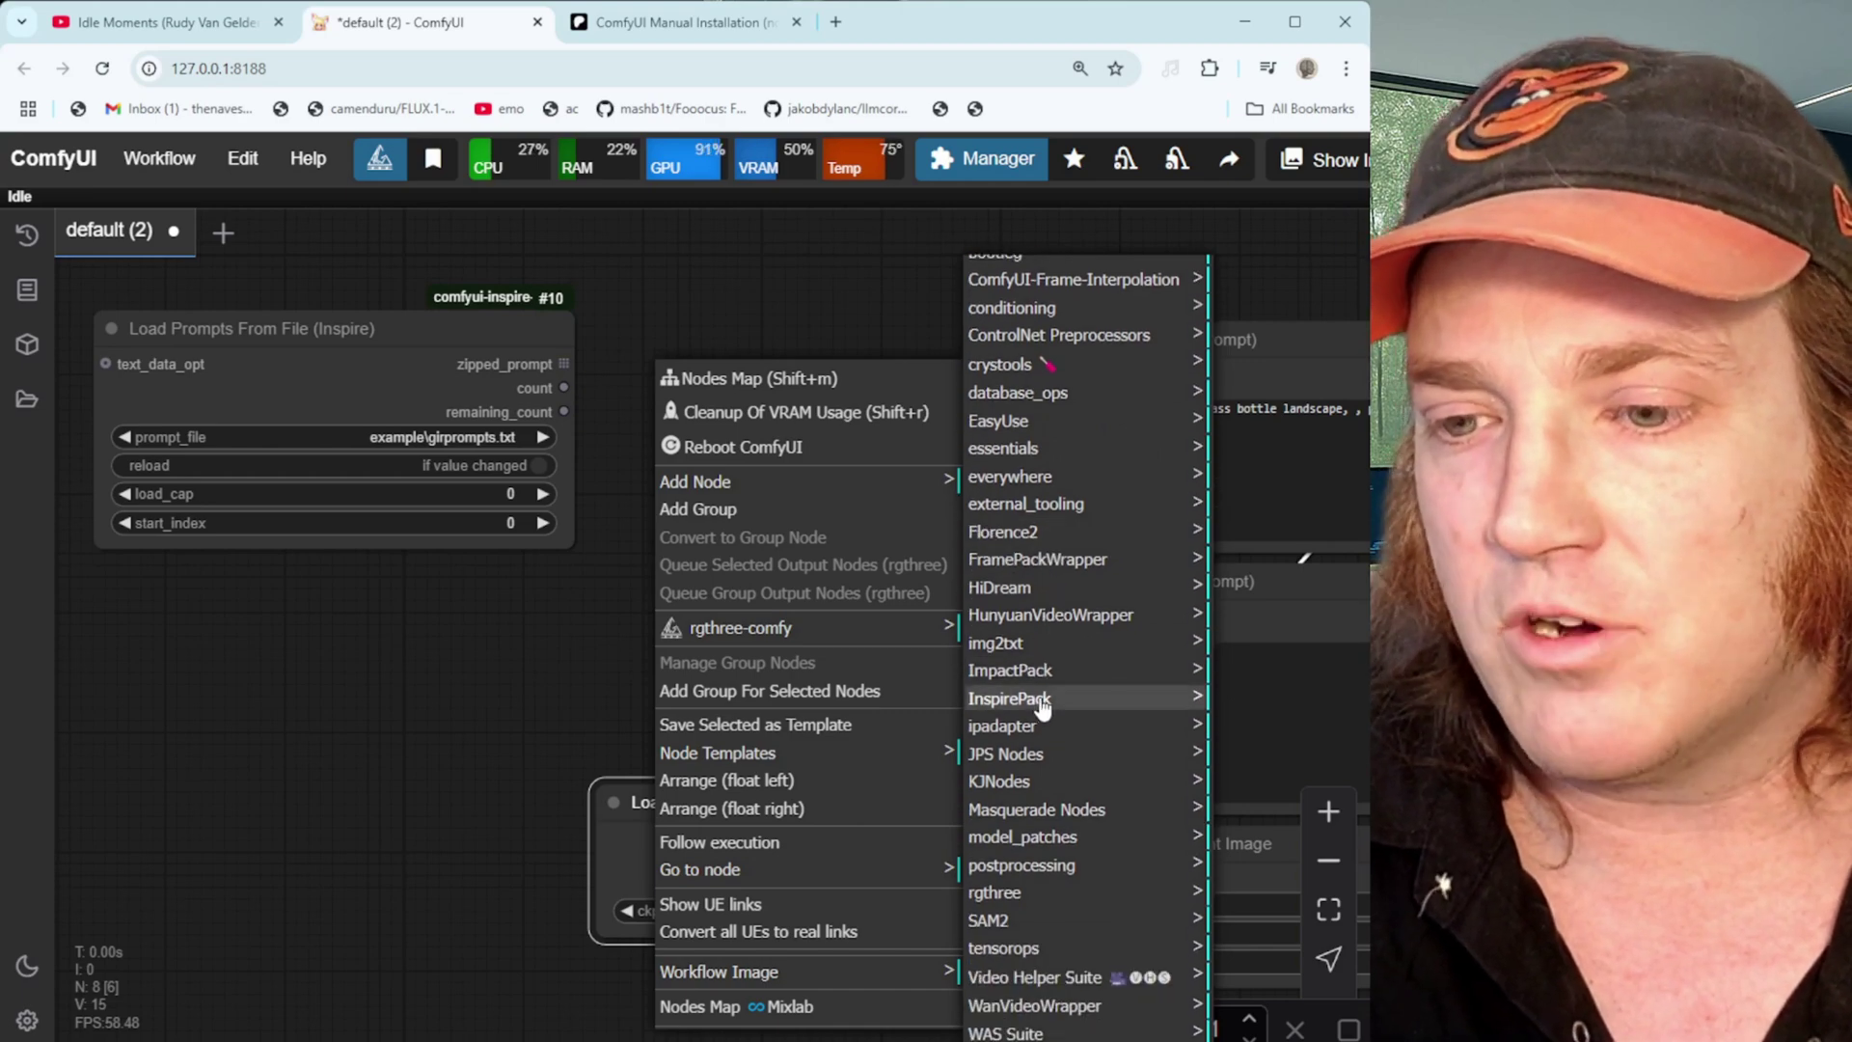
left_click(1042, 707)
left_click(1259, 641)
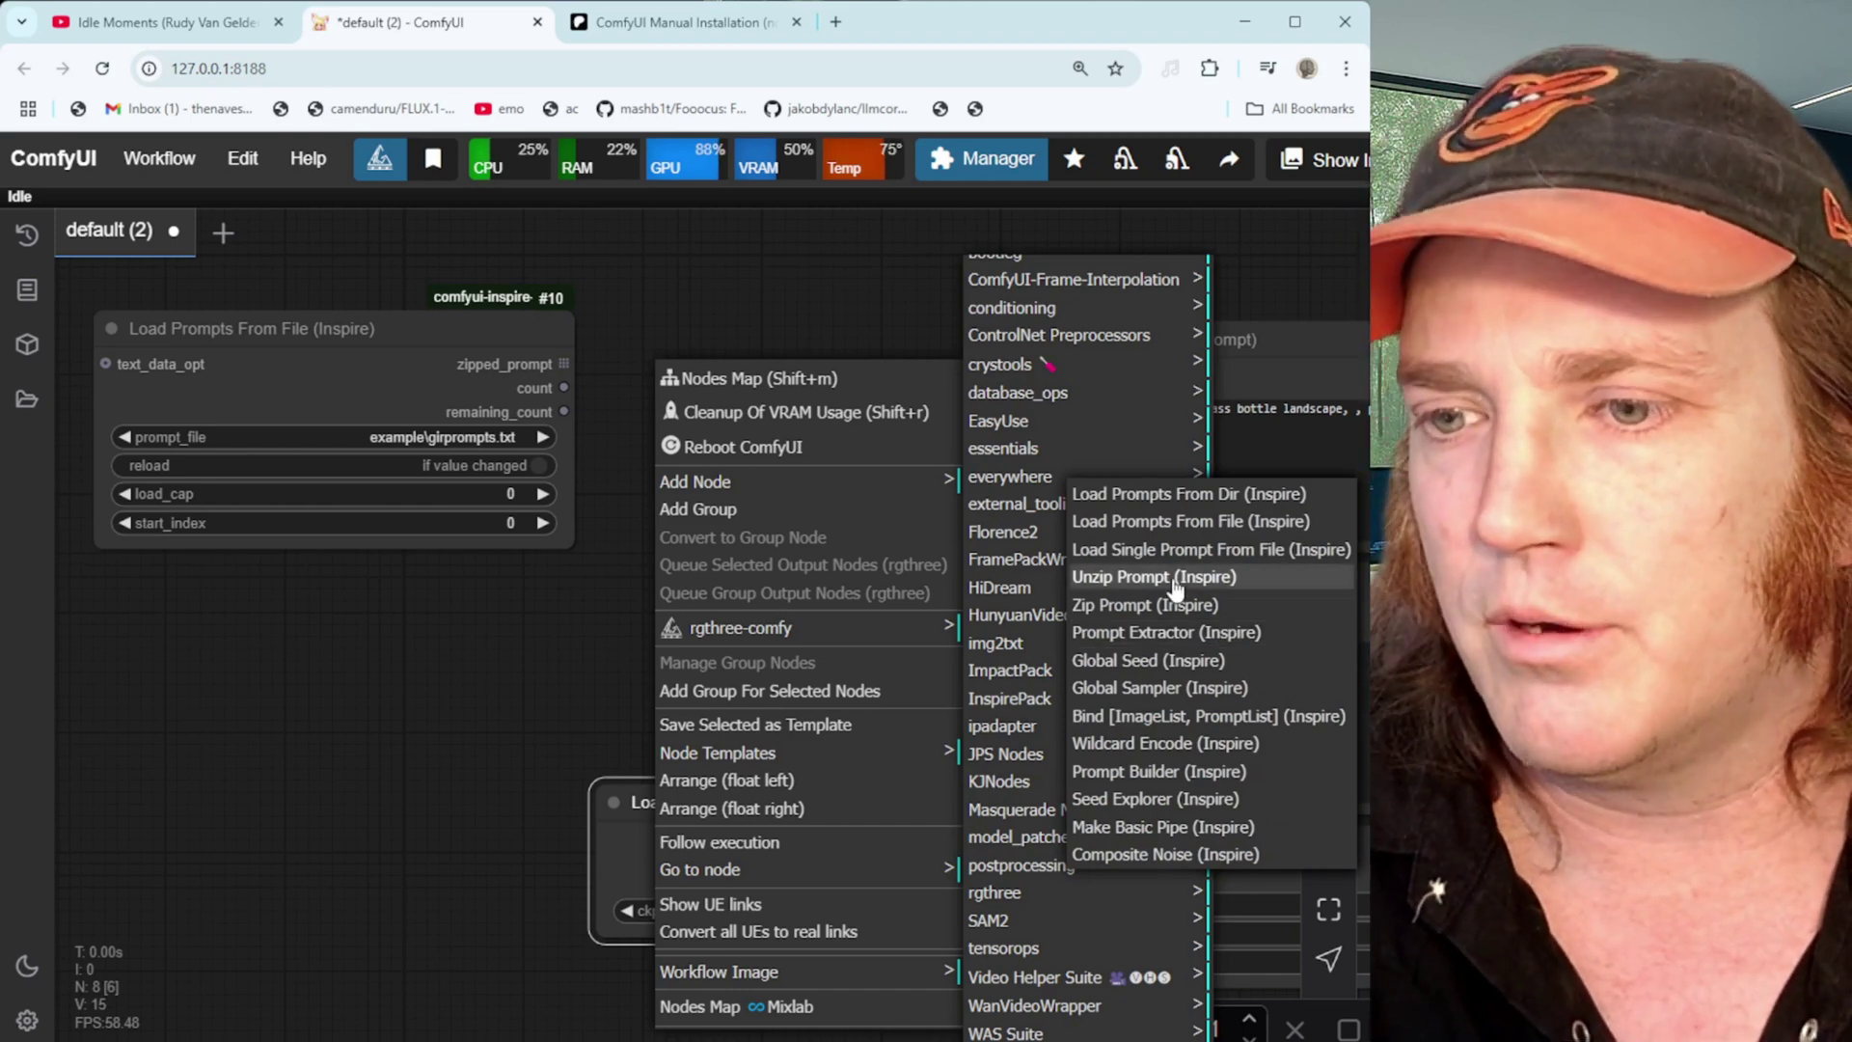
left_click(1174, 582)
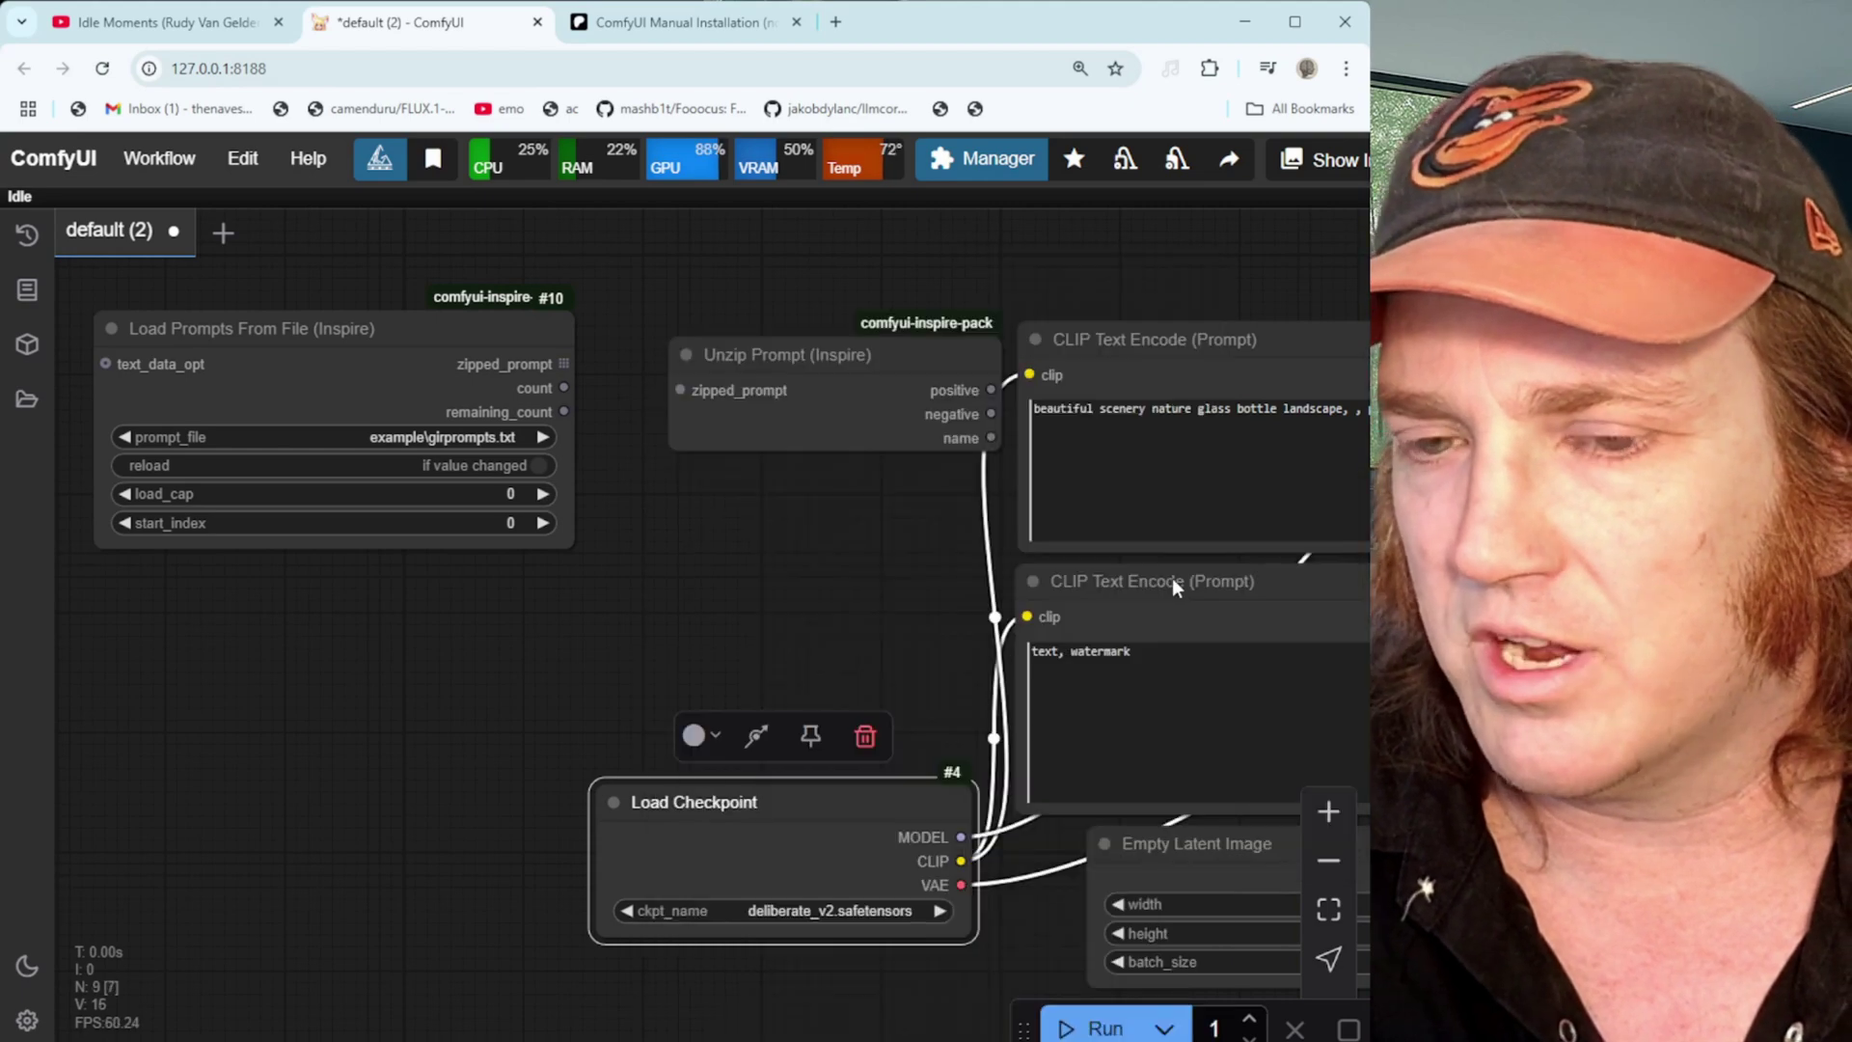
left_click_drag(785, 355, 319, 653)
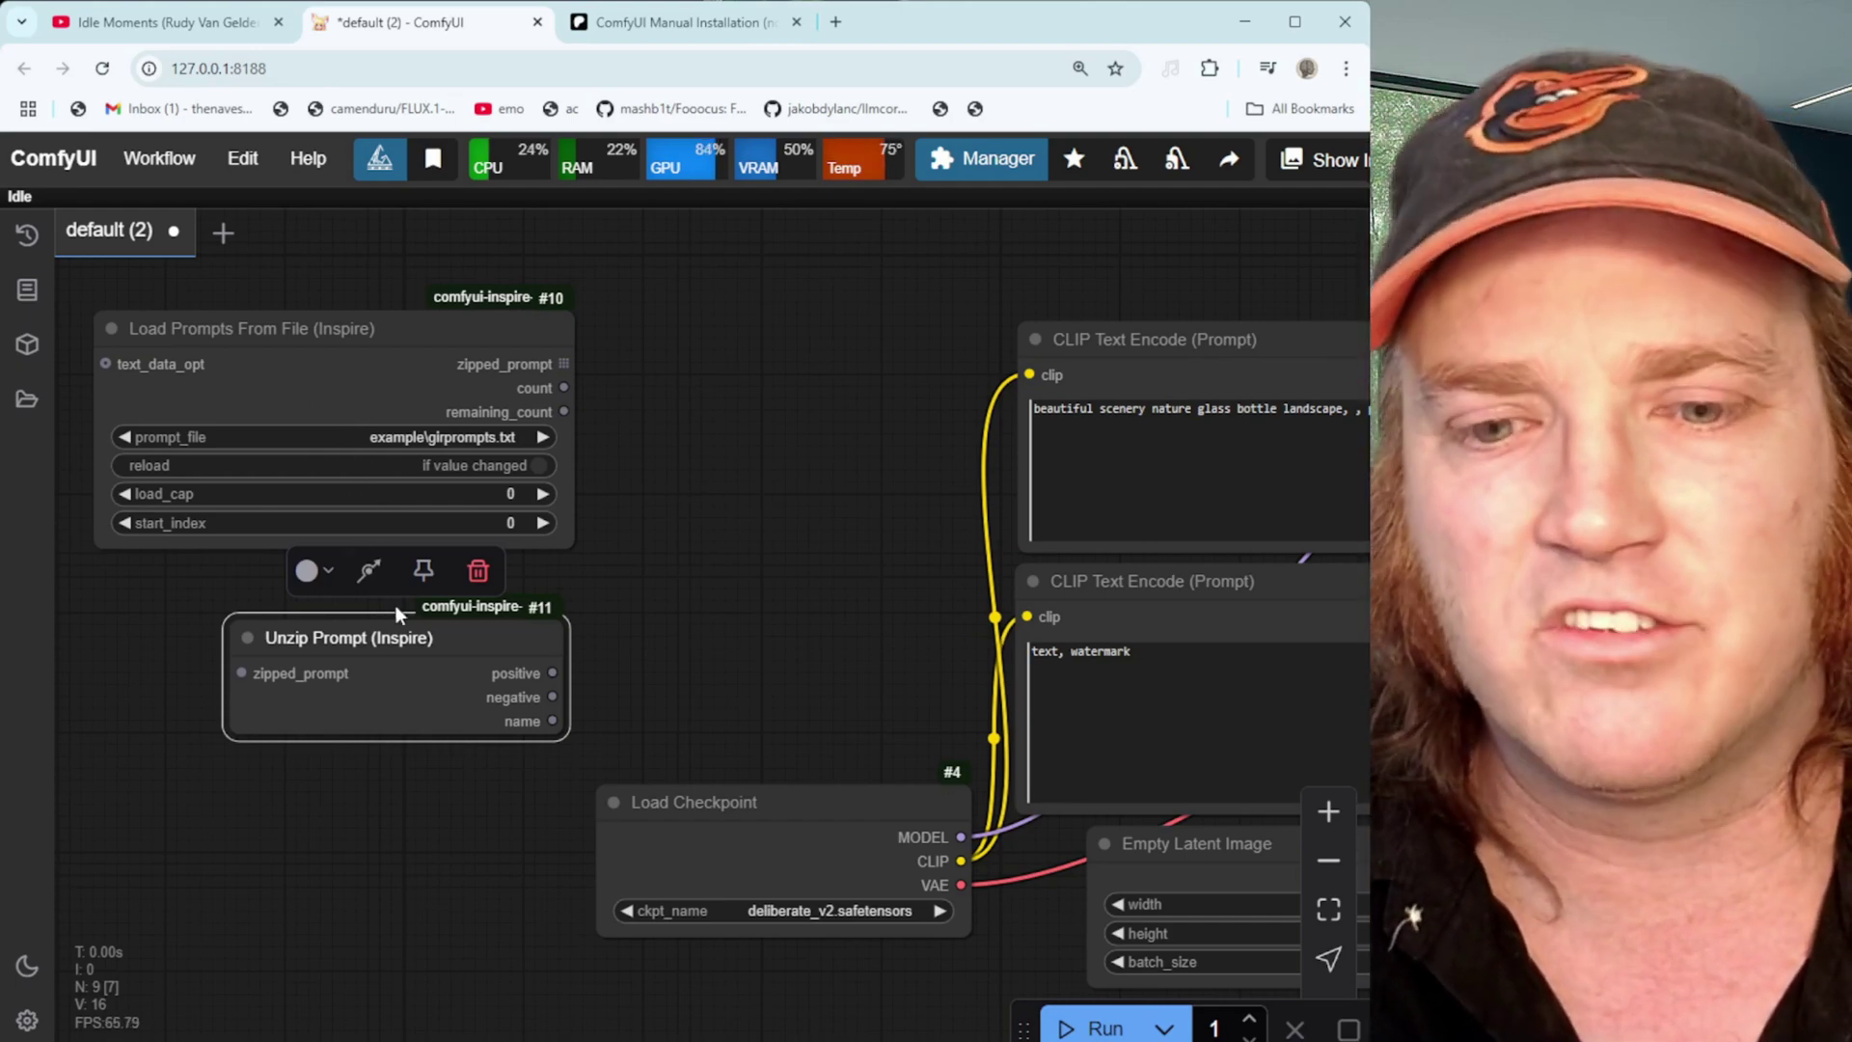
left_click_drag(397, 627, 749, 587)
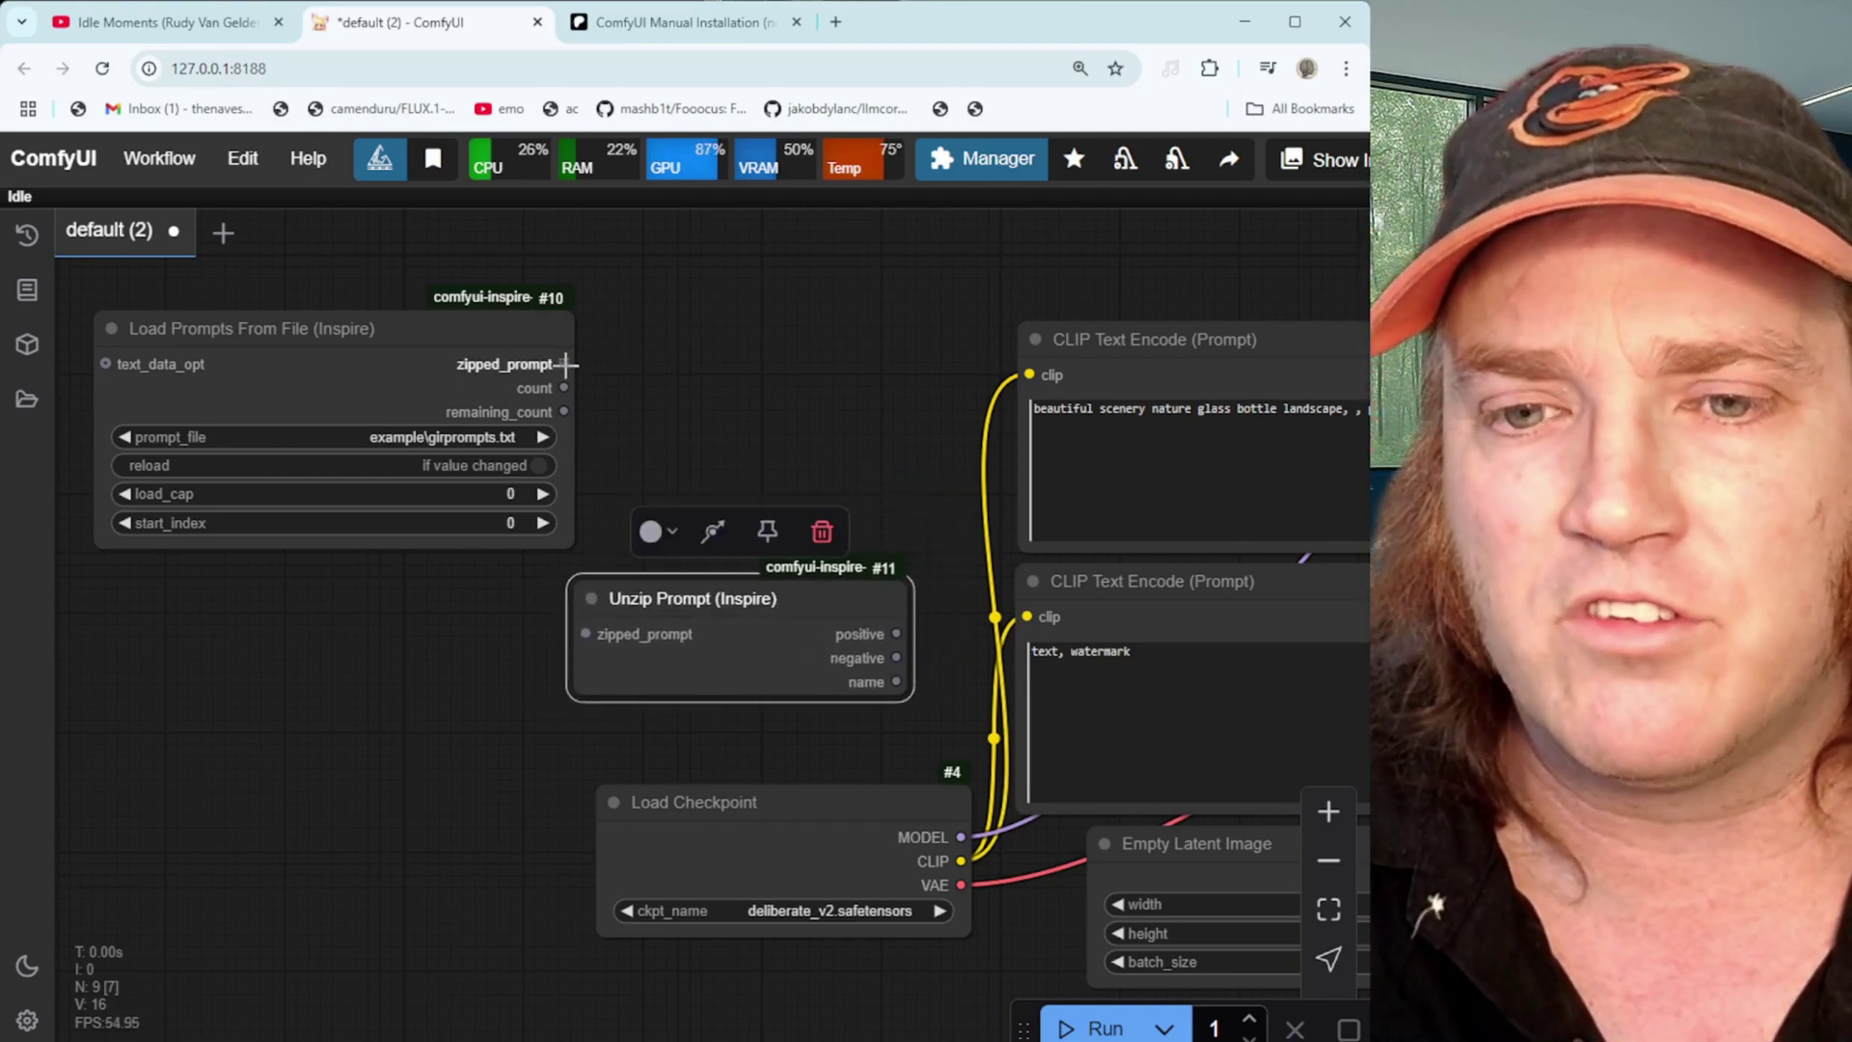
Connect zipped_prompt to the Unzip Prompt node, and its positive output to the text of the upper CLIP Text Encode node, spacing the encoders apart
left_click_drag(568, 364, 584, 634)
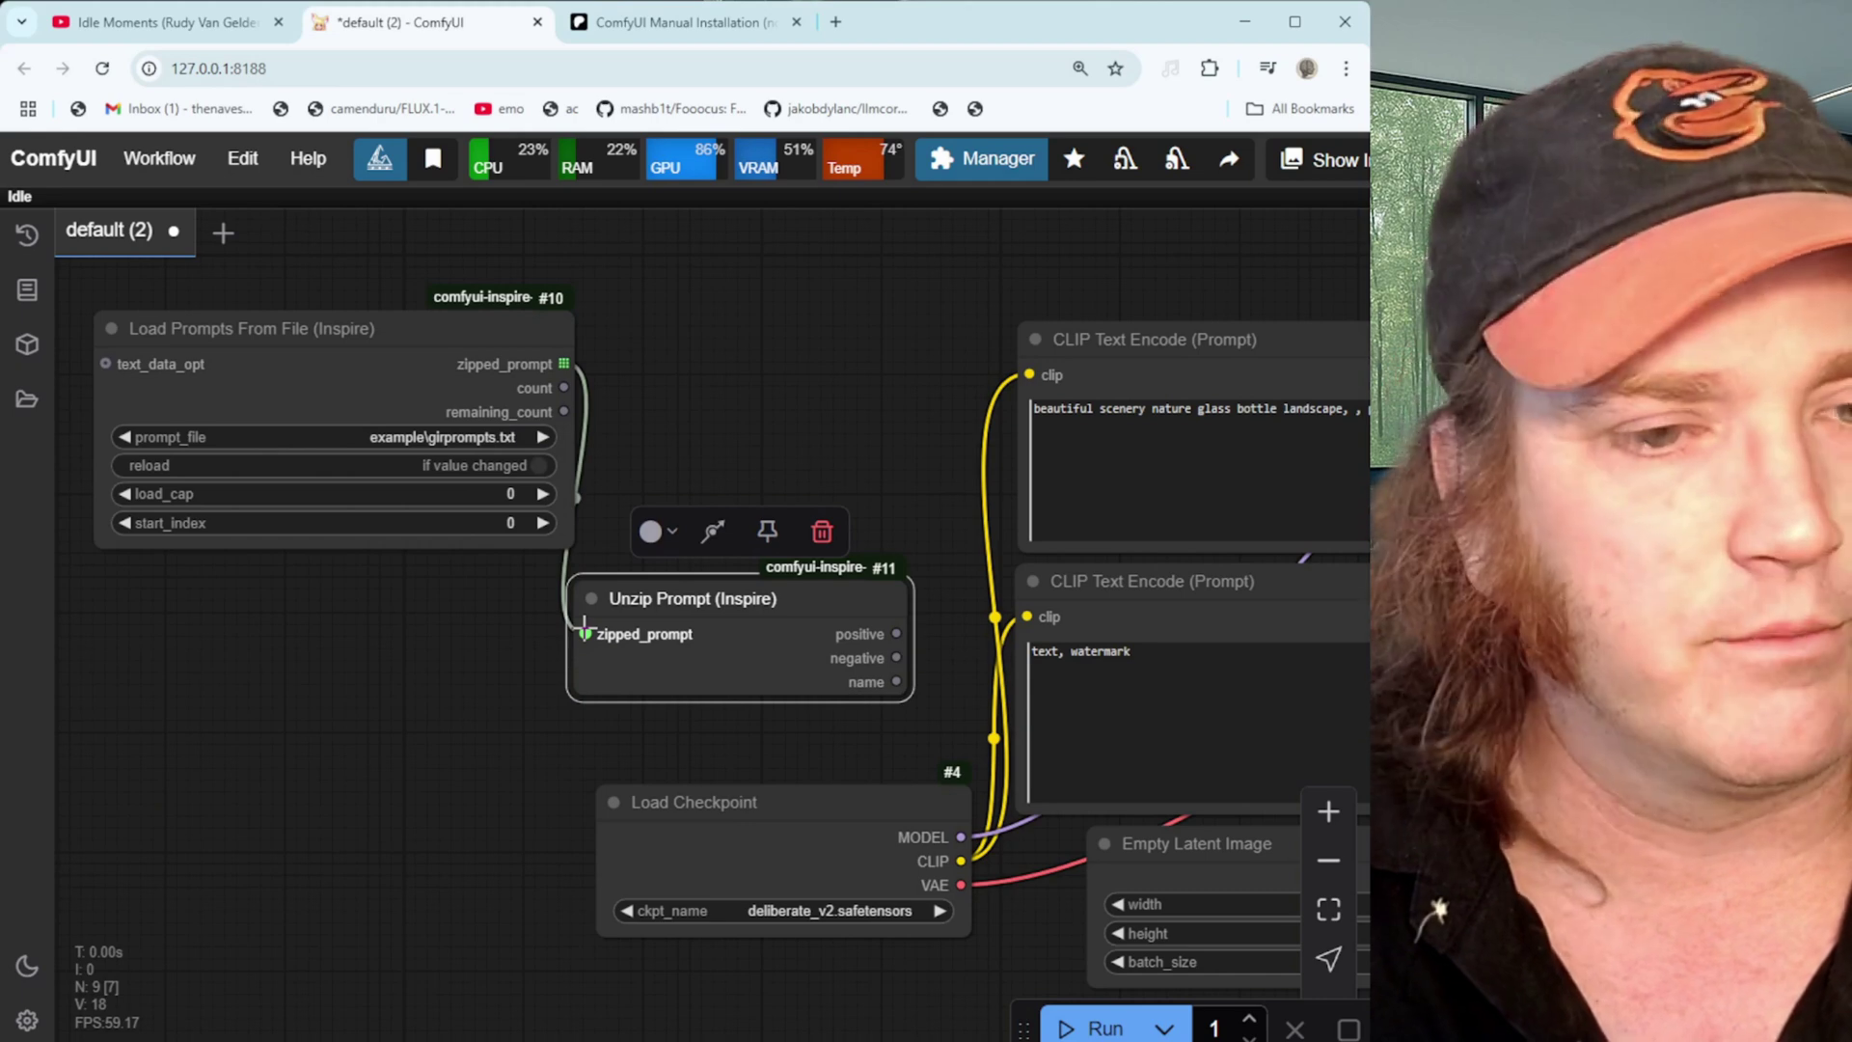
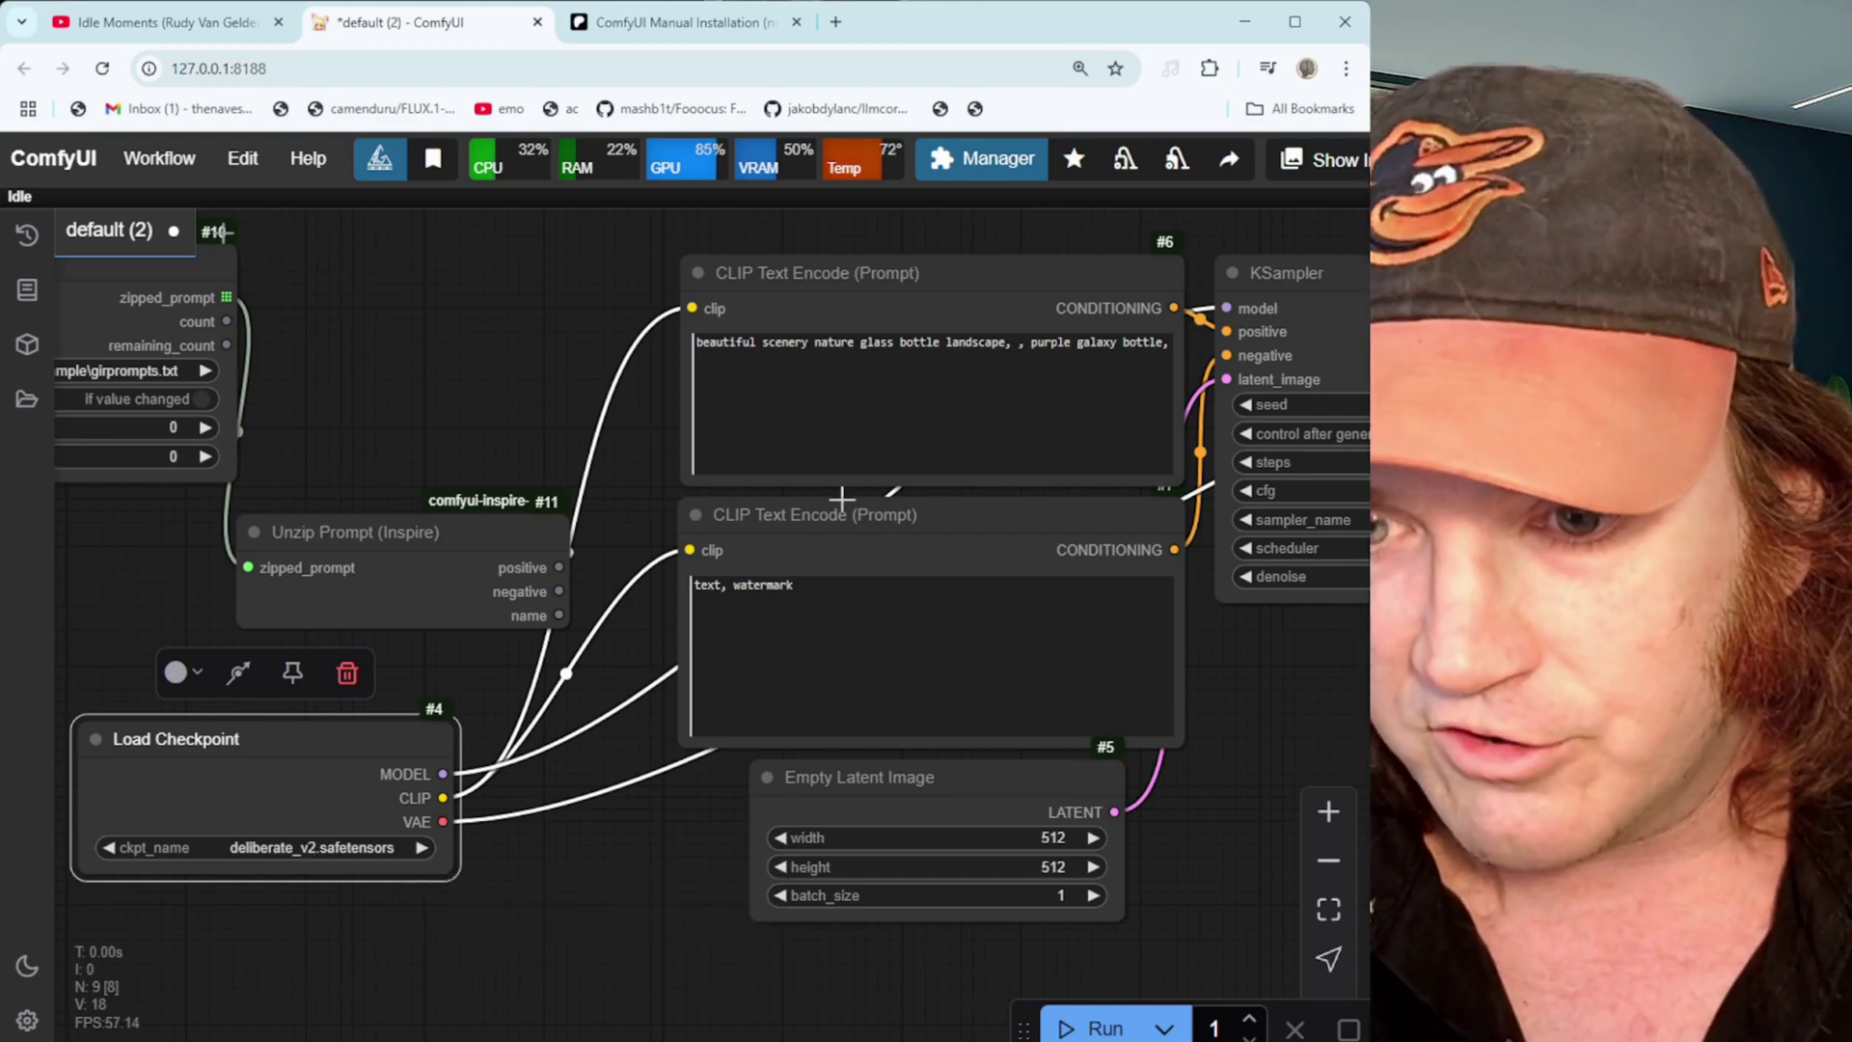
left_click_drag(866, 524, 865, 624)
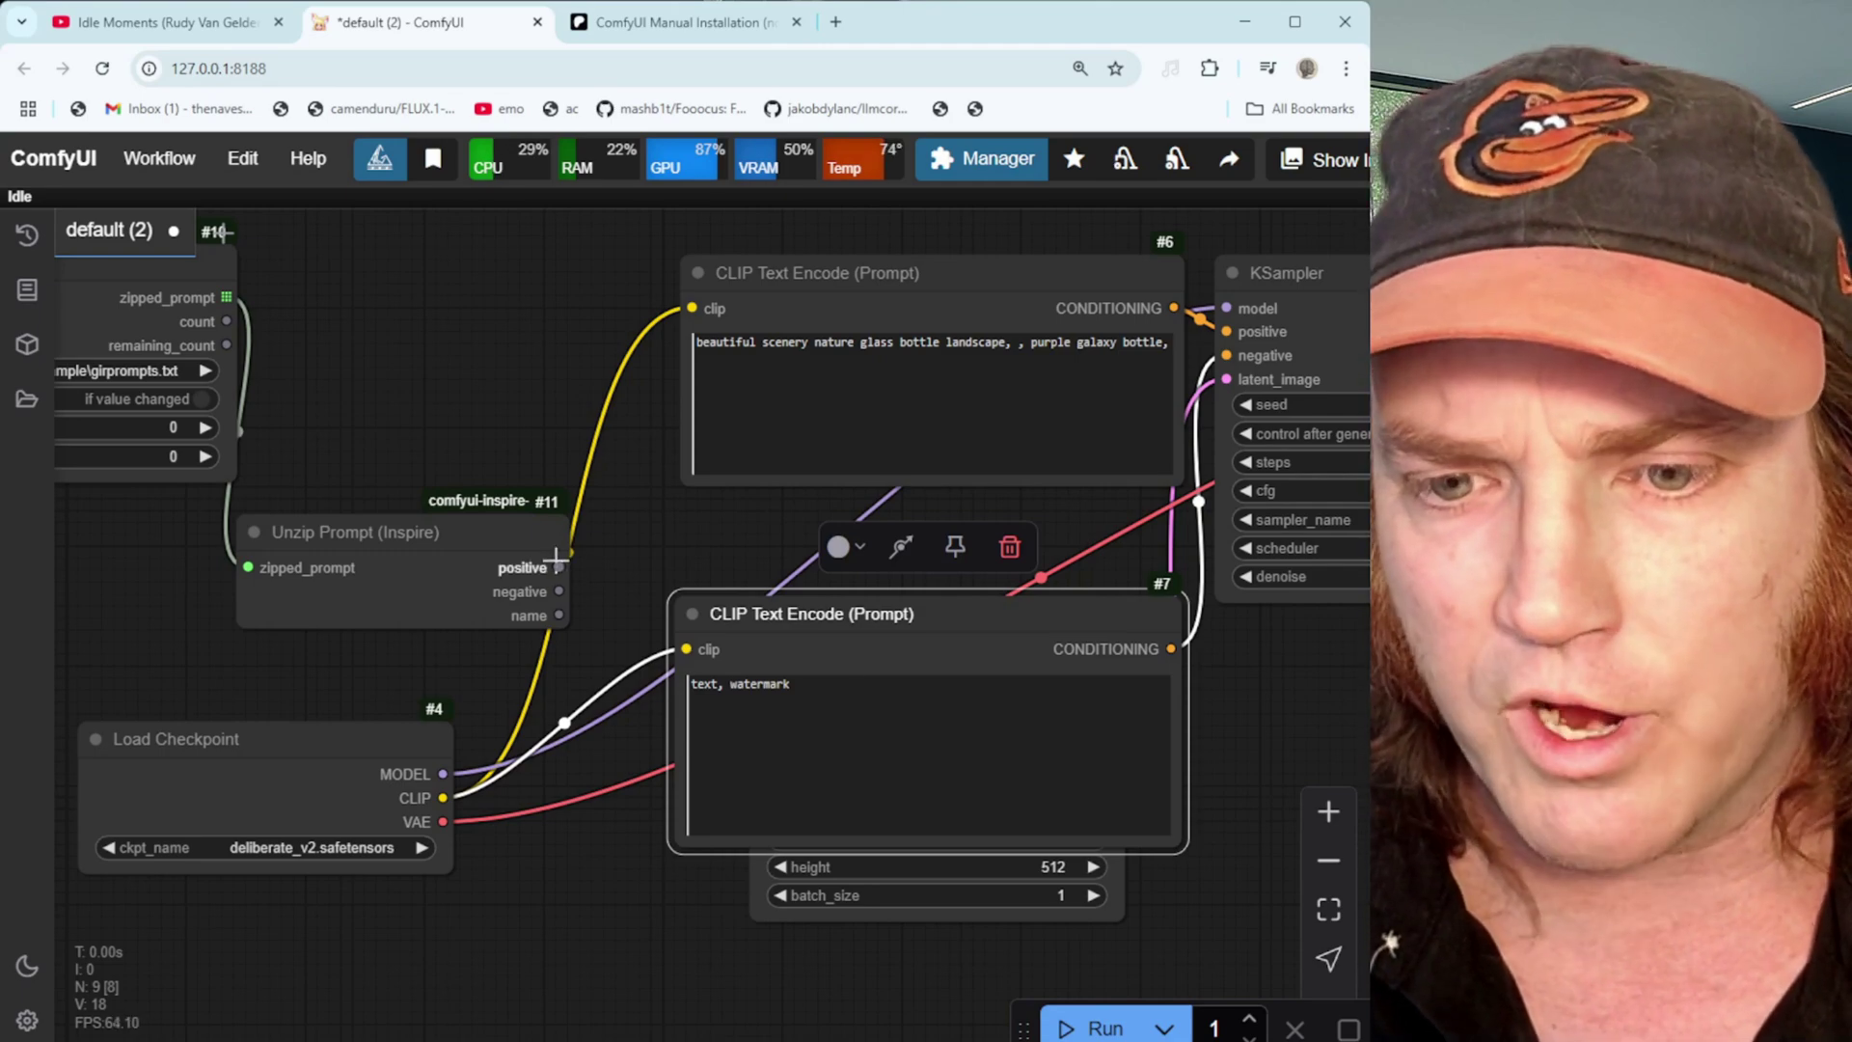
left_click_drag(560, 561, 696, 347)
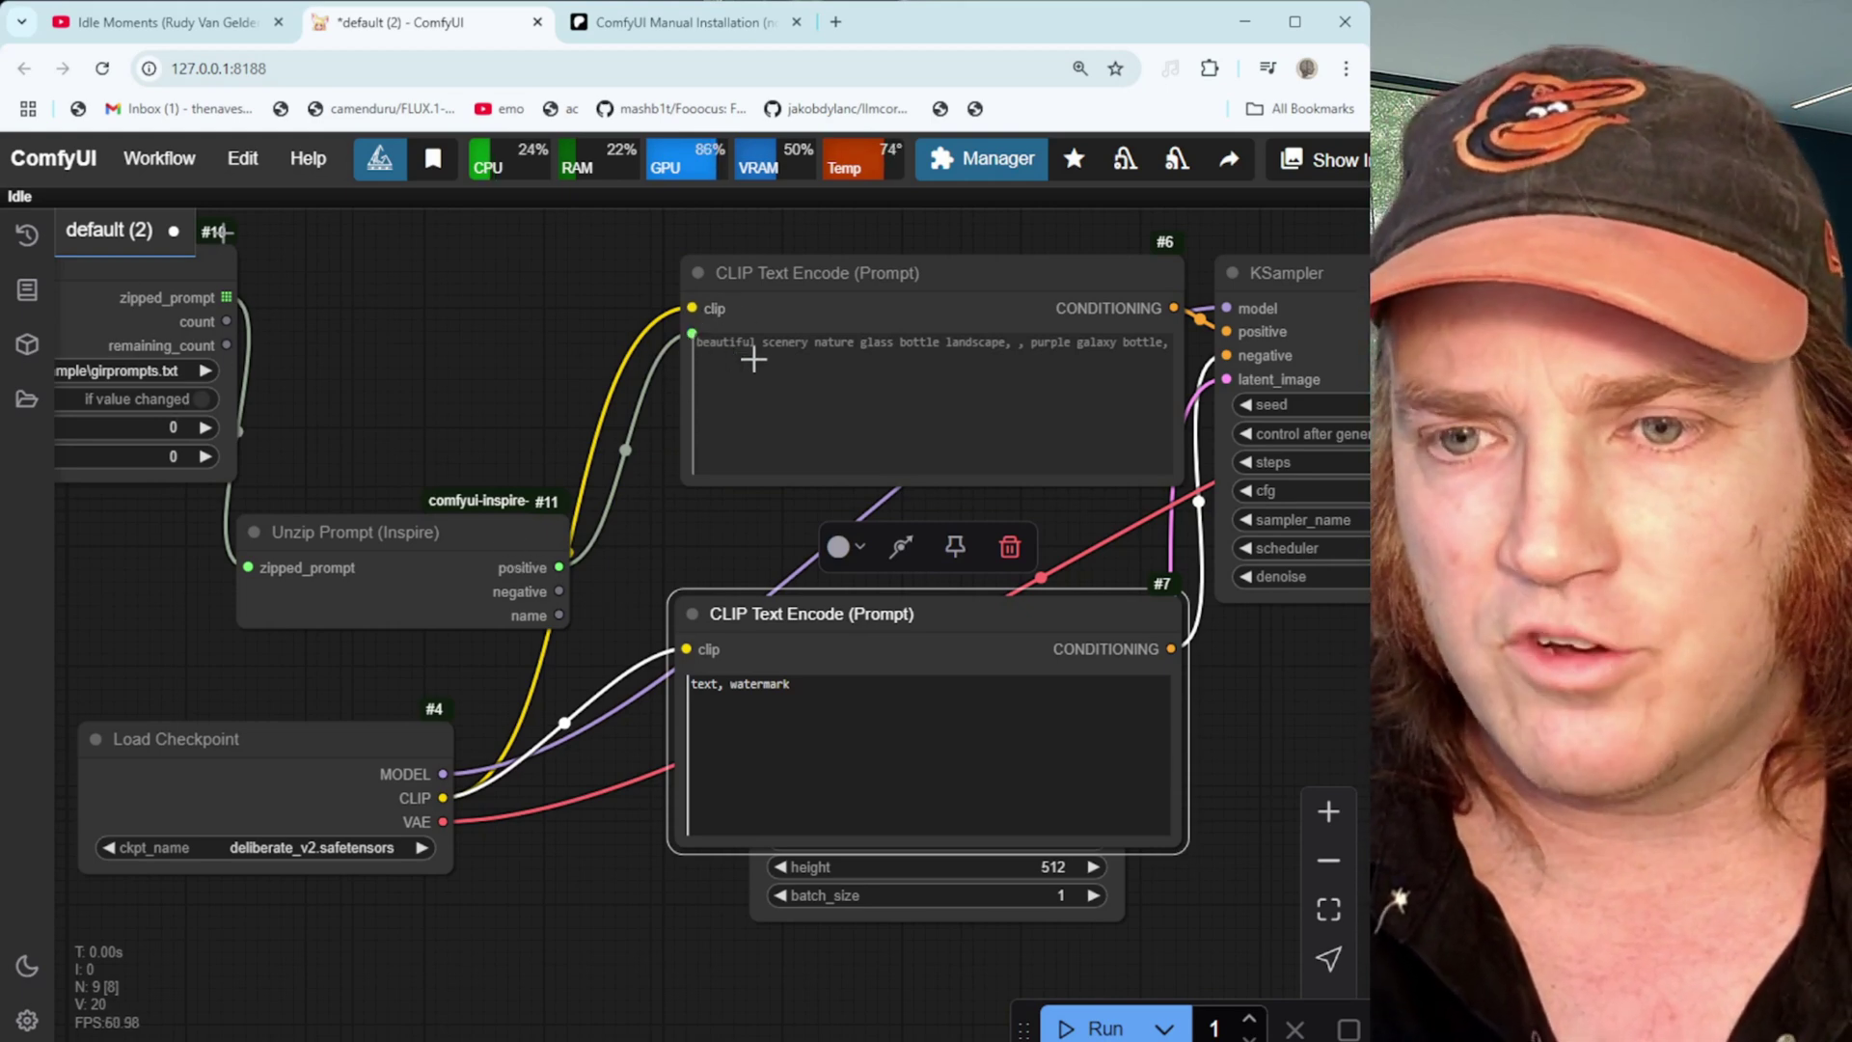
mouse_move(772, 275)
left_mouse_down()
mouse_move(904, 275)
mouse_move(749, 279)
left_mouse_up()
Detach the positive link from the upper CLIP Text Encode node and reconnect it to the same text input
left_click_drag(668, 337, 595, 553)
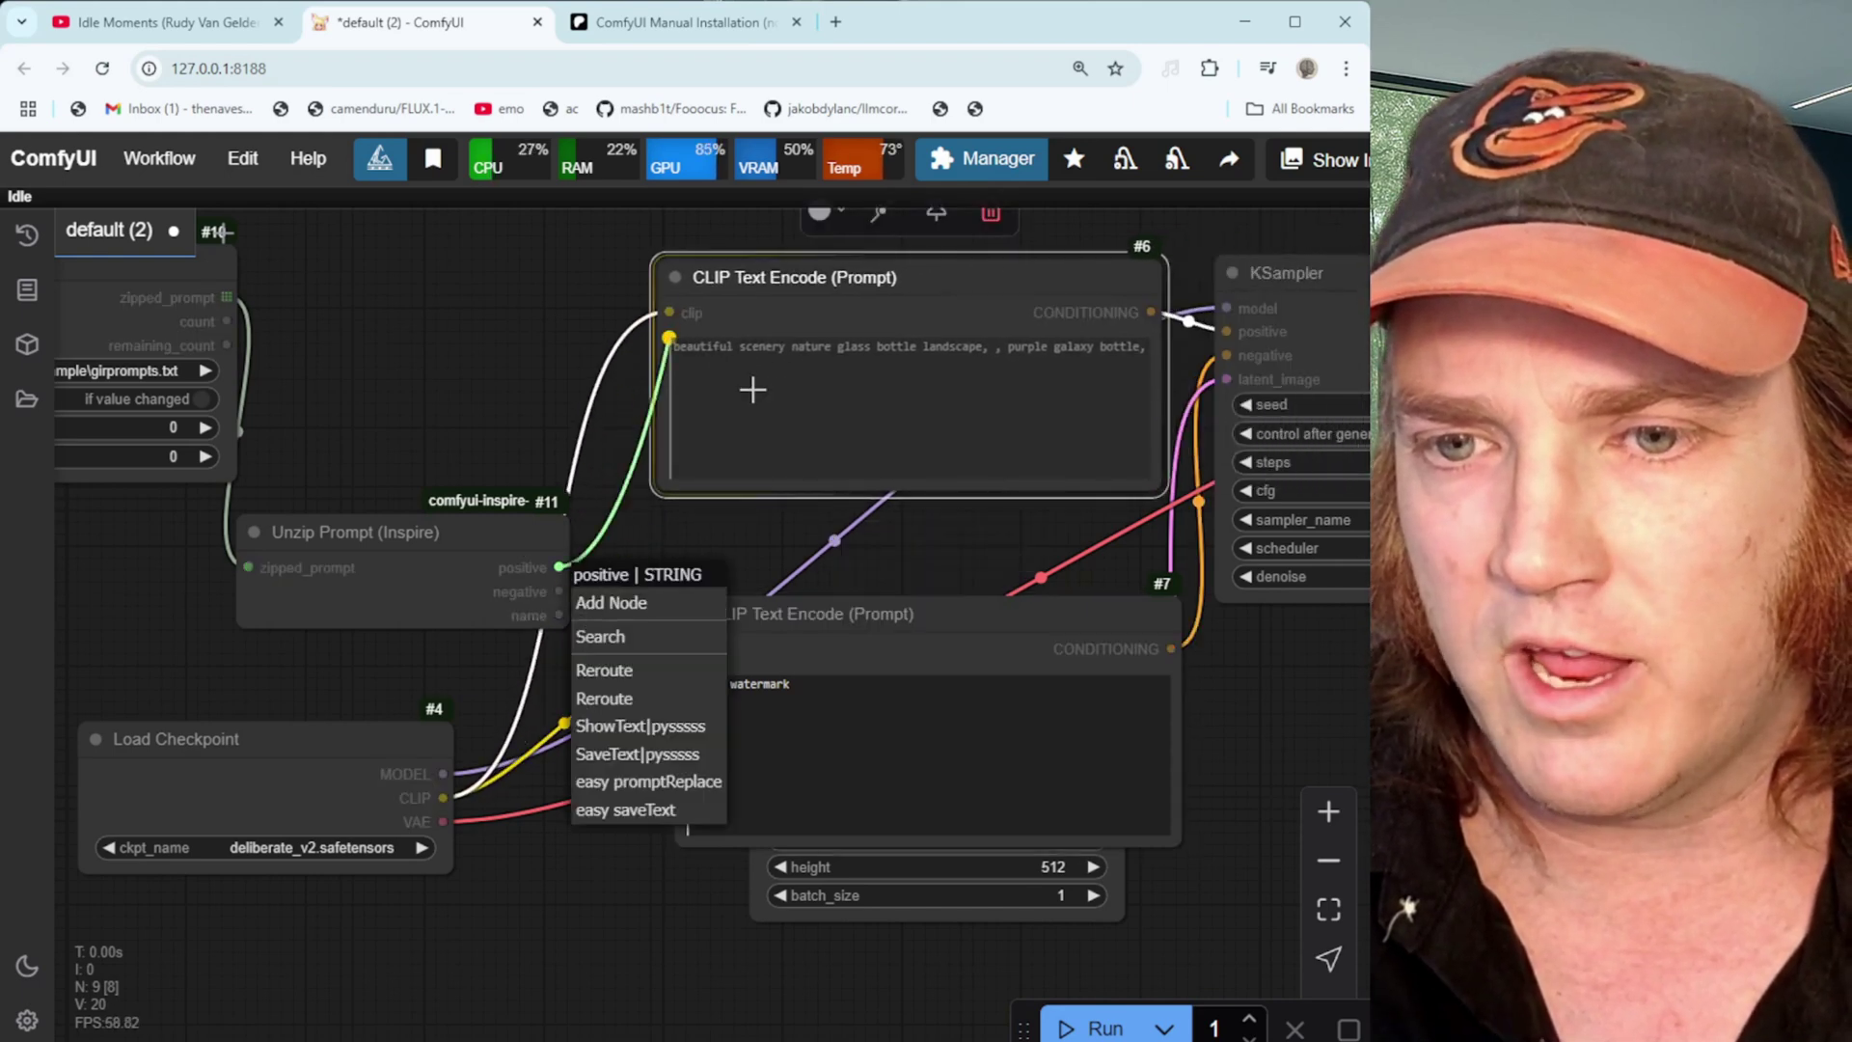
left_click(596, 554)
left_click_drag(560, 568, 591, 552)
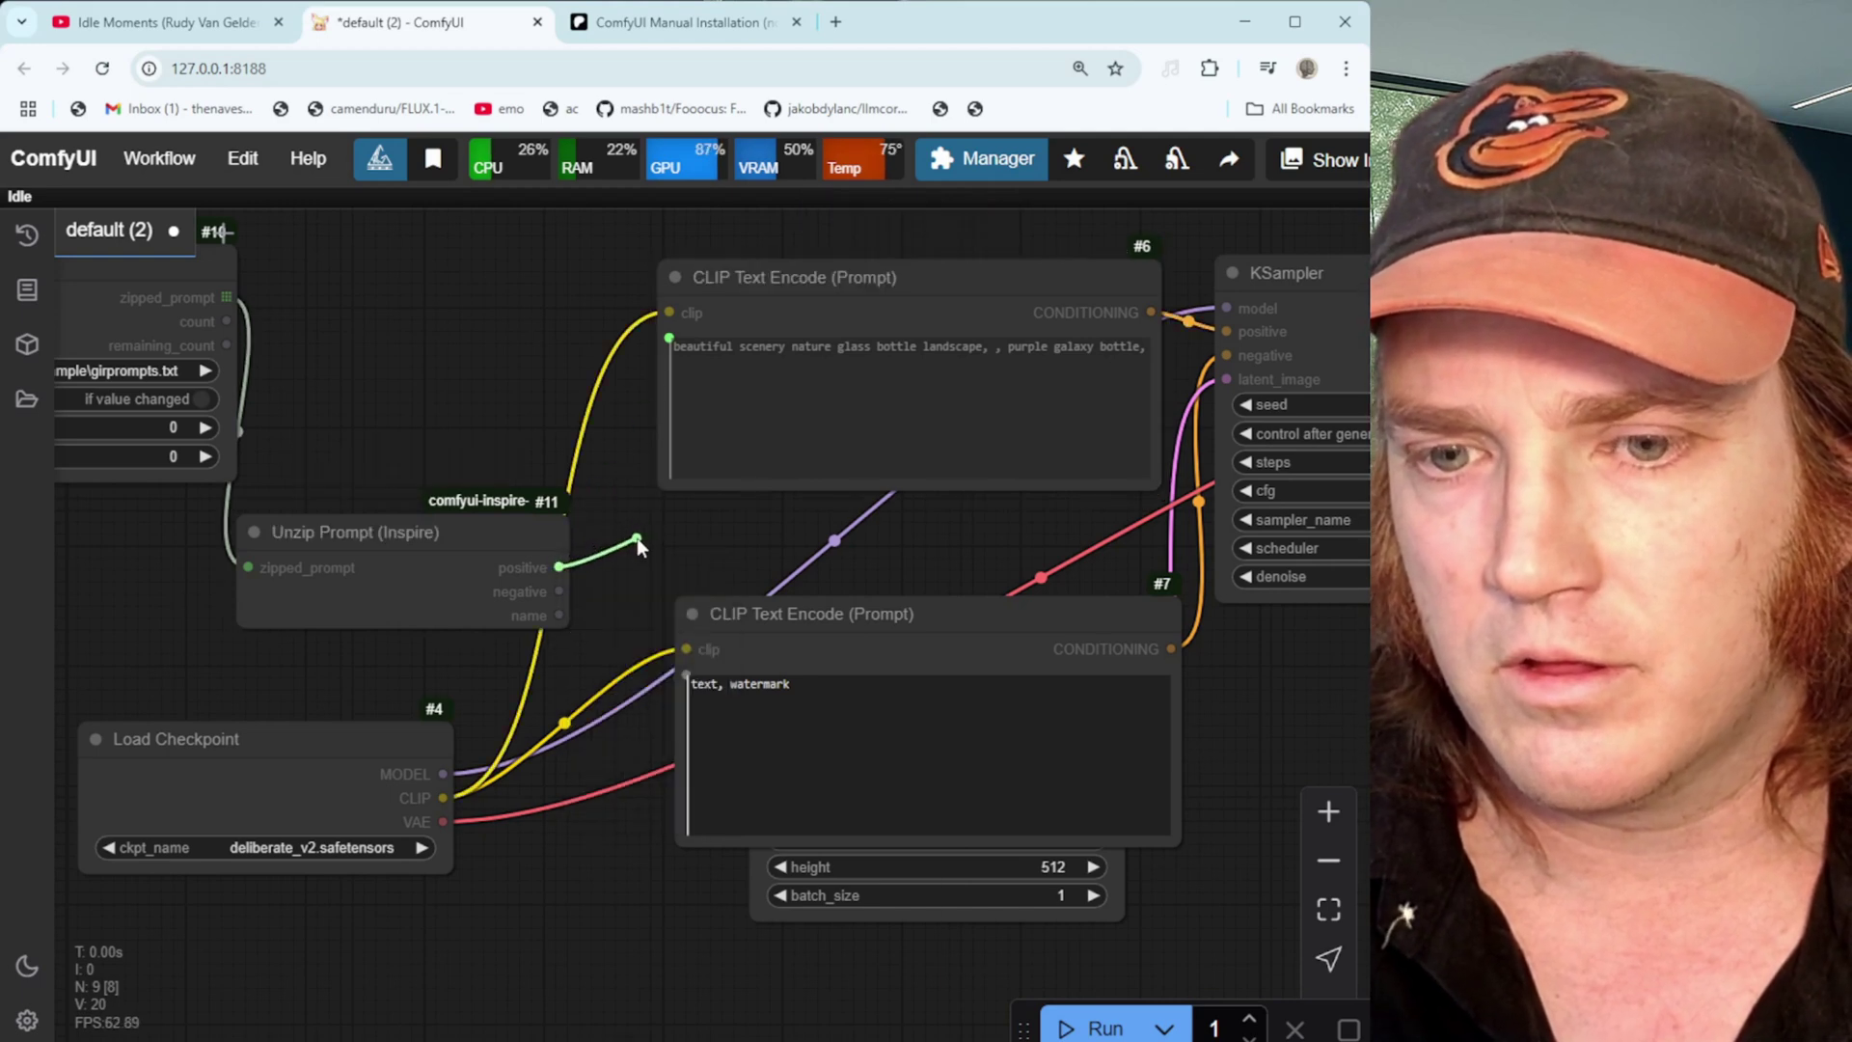
right_click(637, 536)
left_click(598, 450)
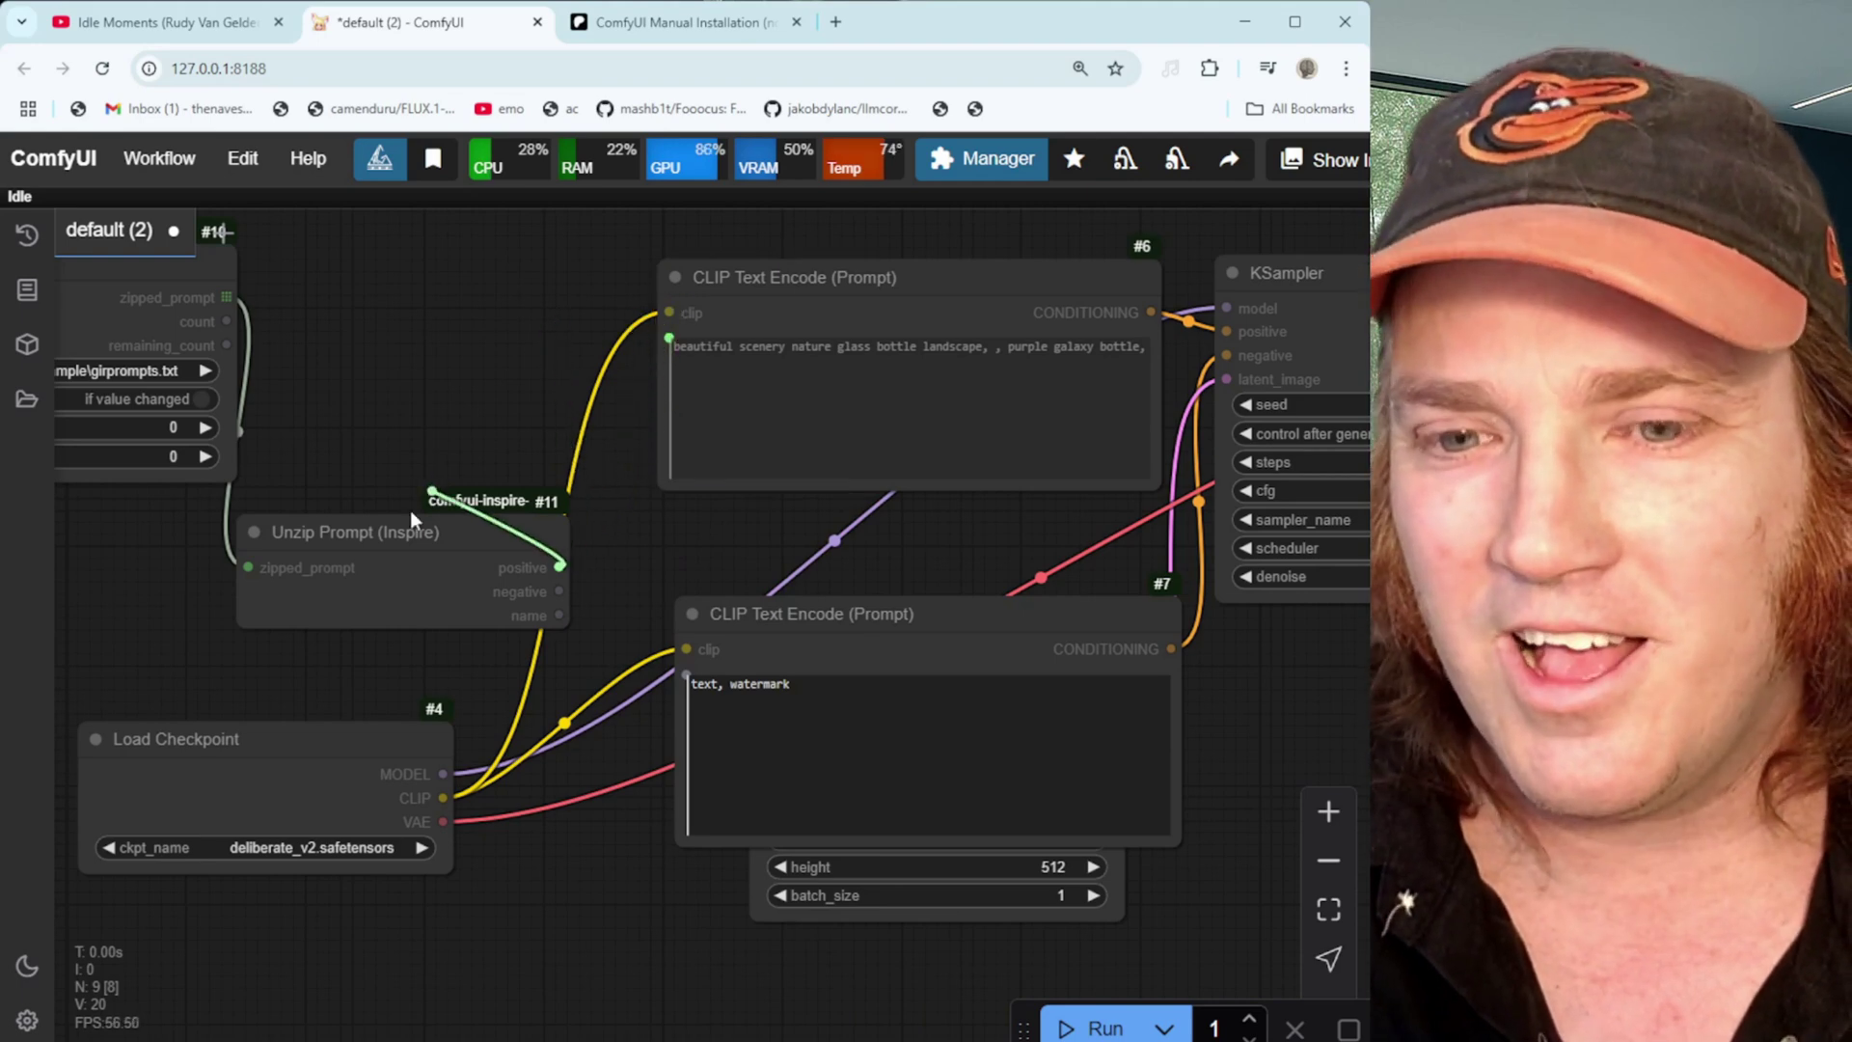
left_click(563, 567)
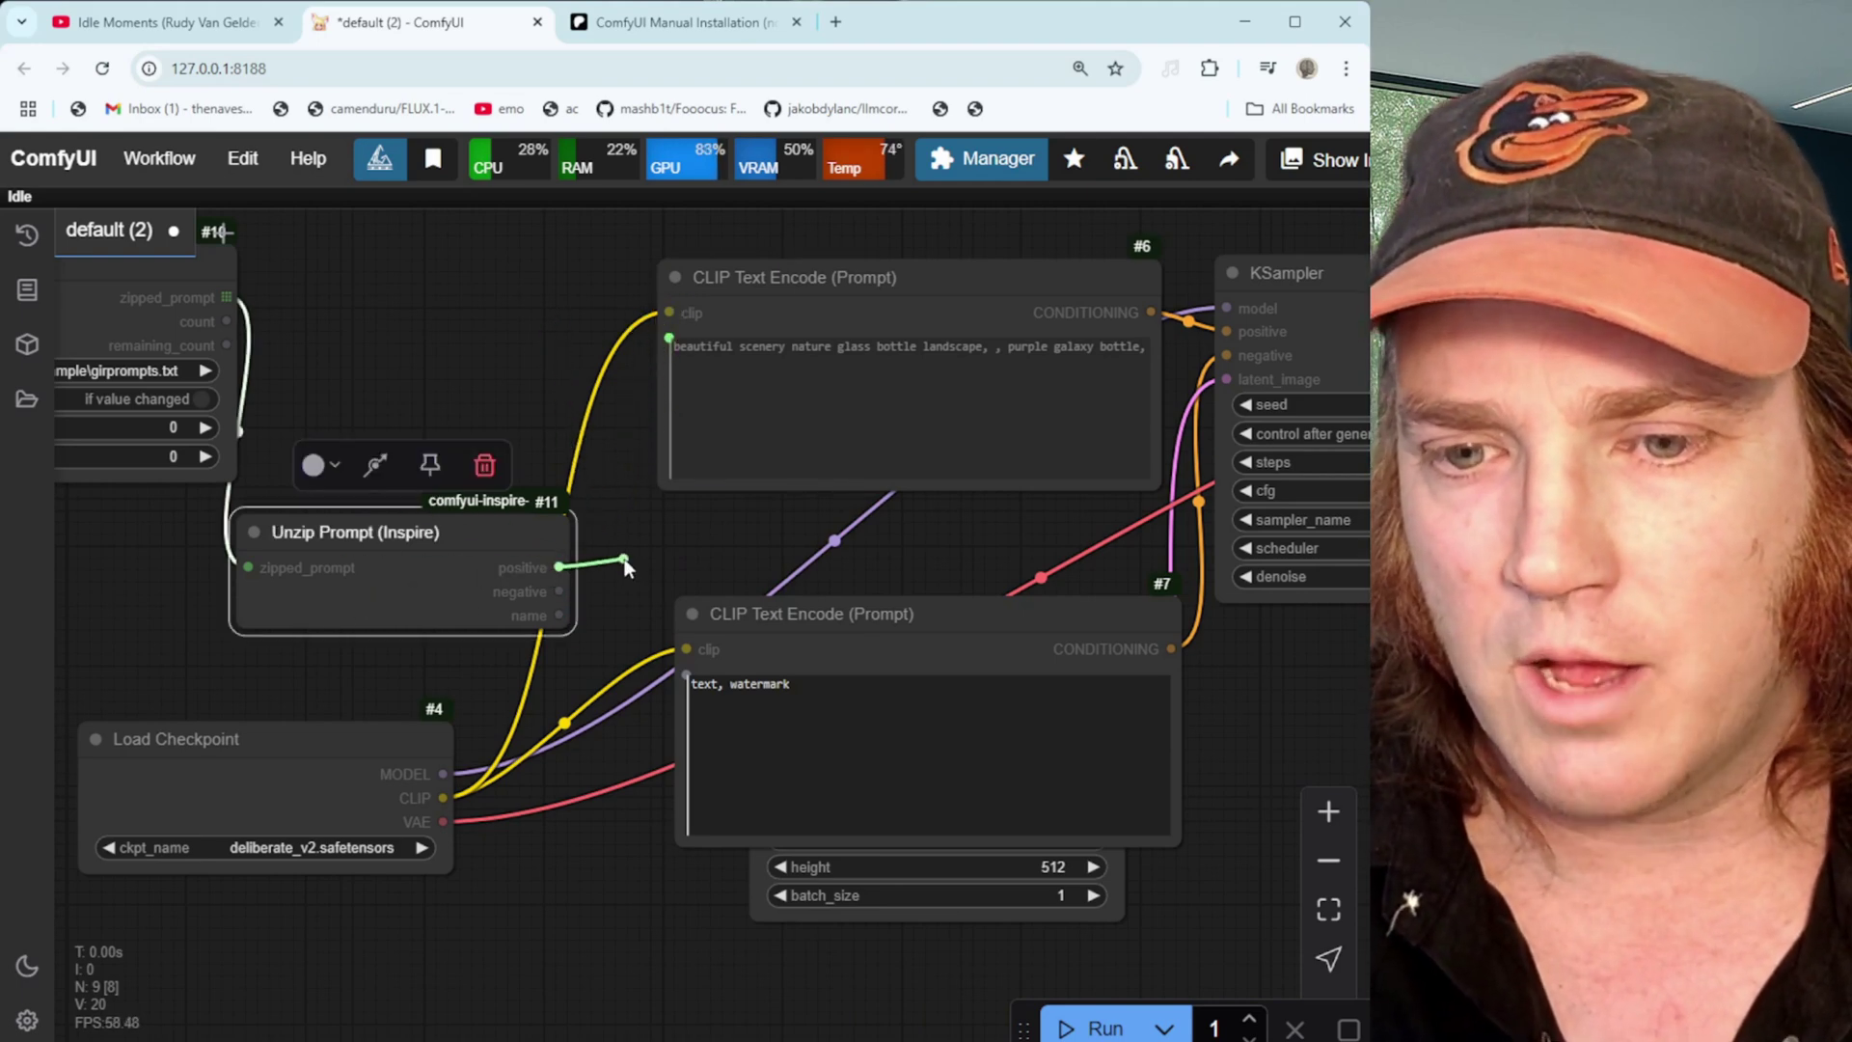
right_click(623, 558)
left_click(620, 502)
left_click(616, 459)
right_click(625, 521)
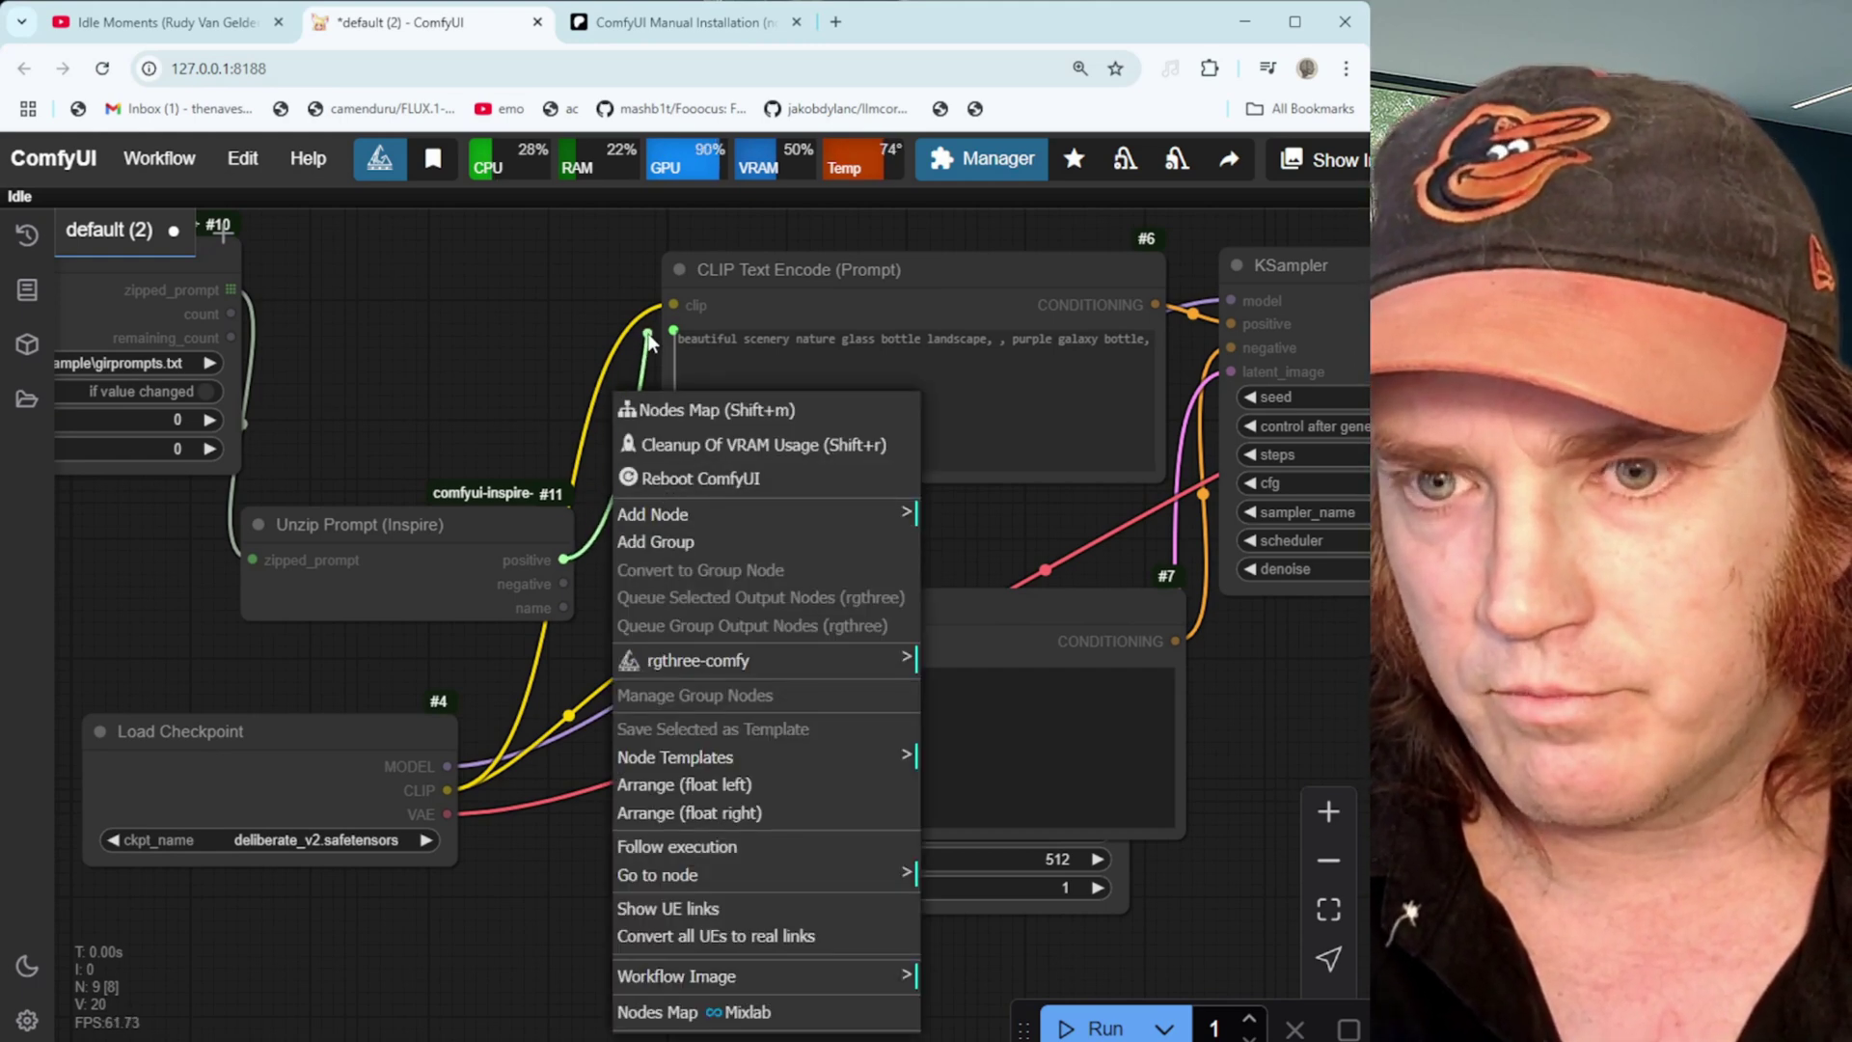
left_click(675, 324)
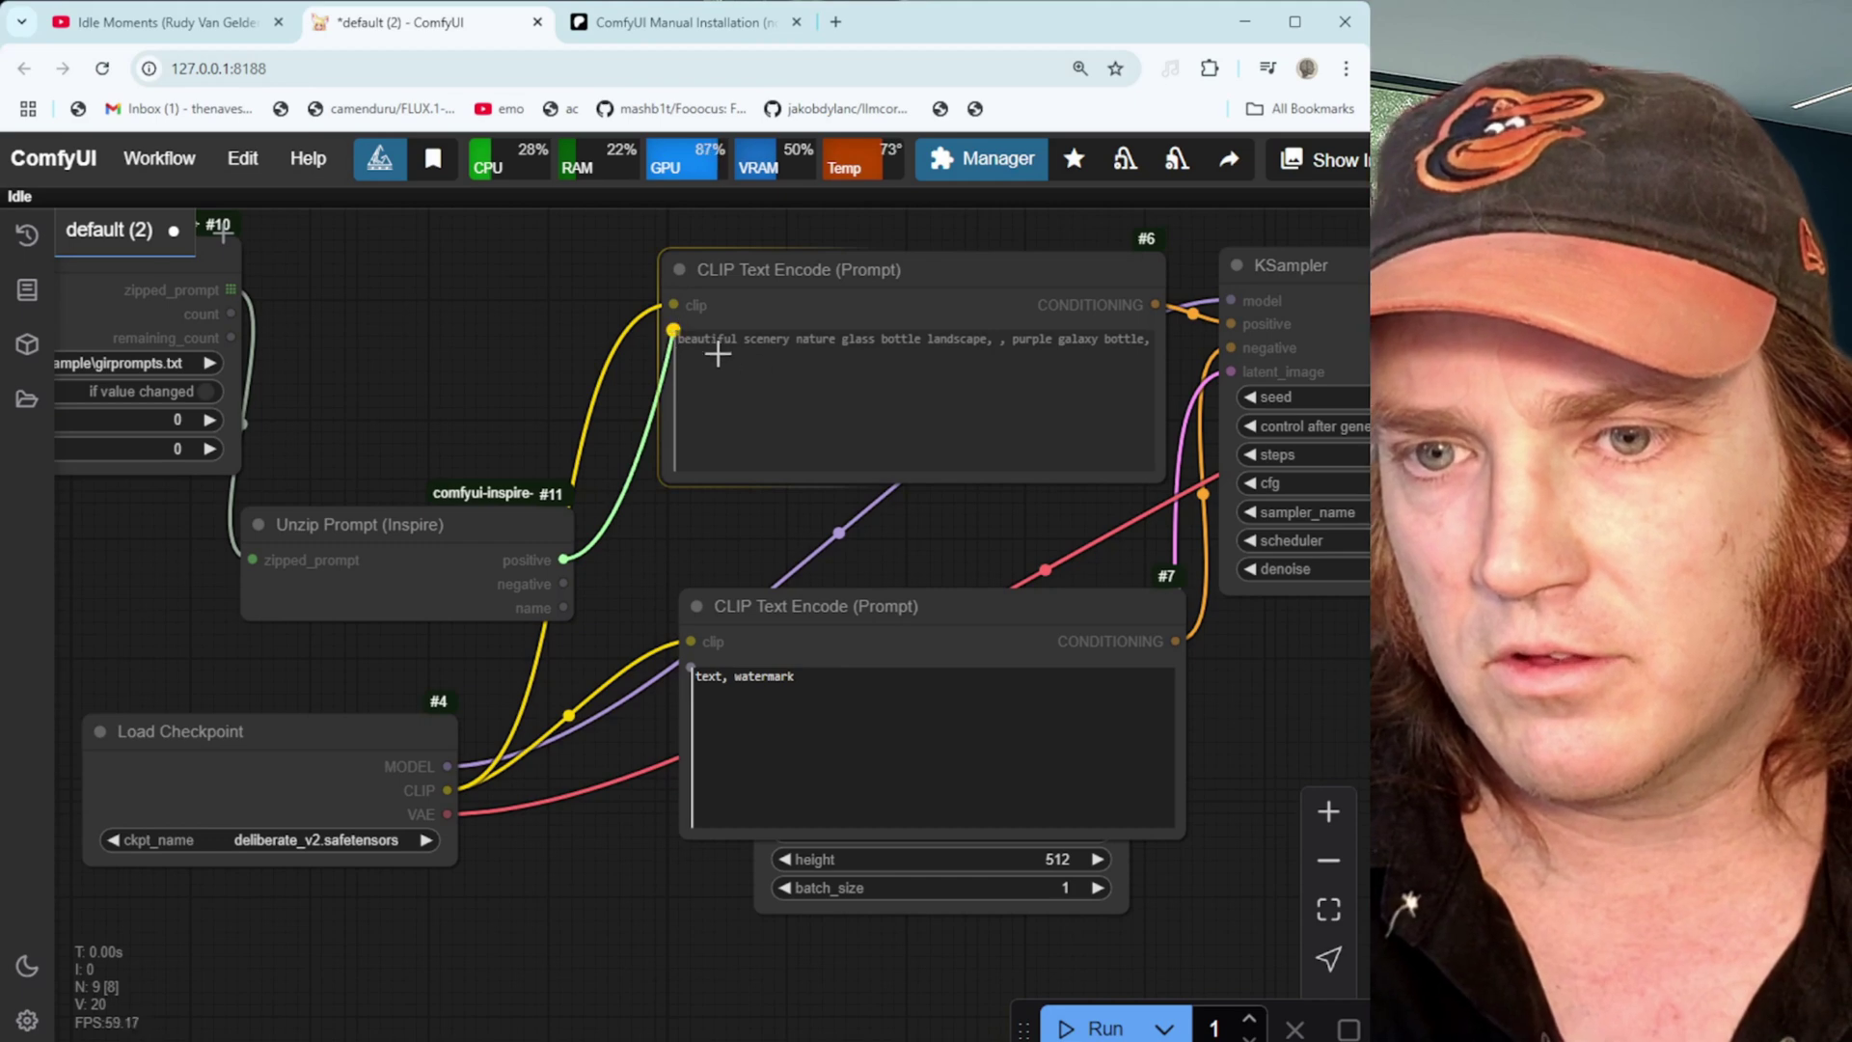
left_click_drag(673, 330, 646, 562)
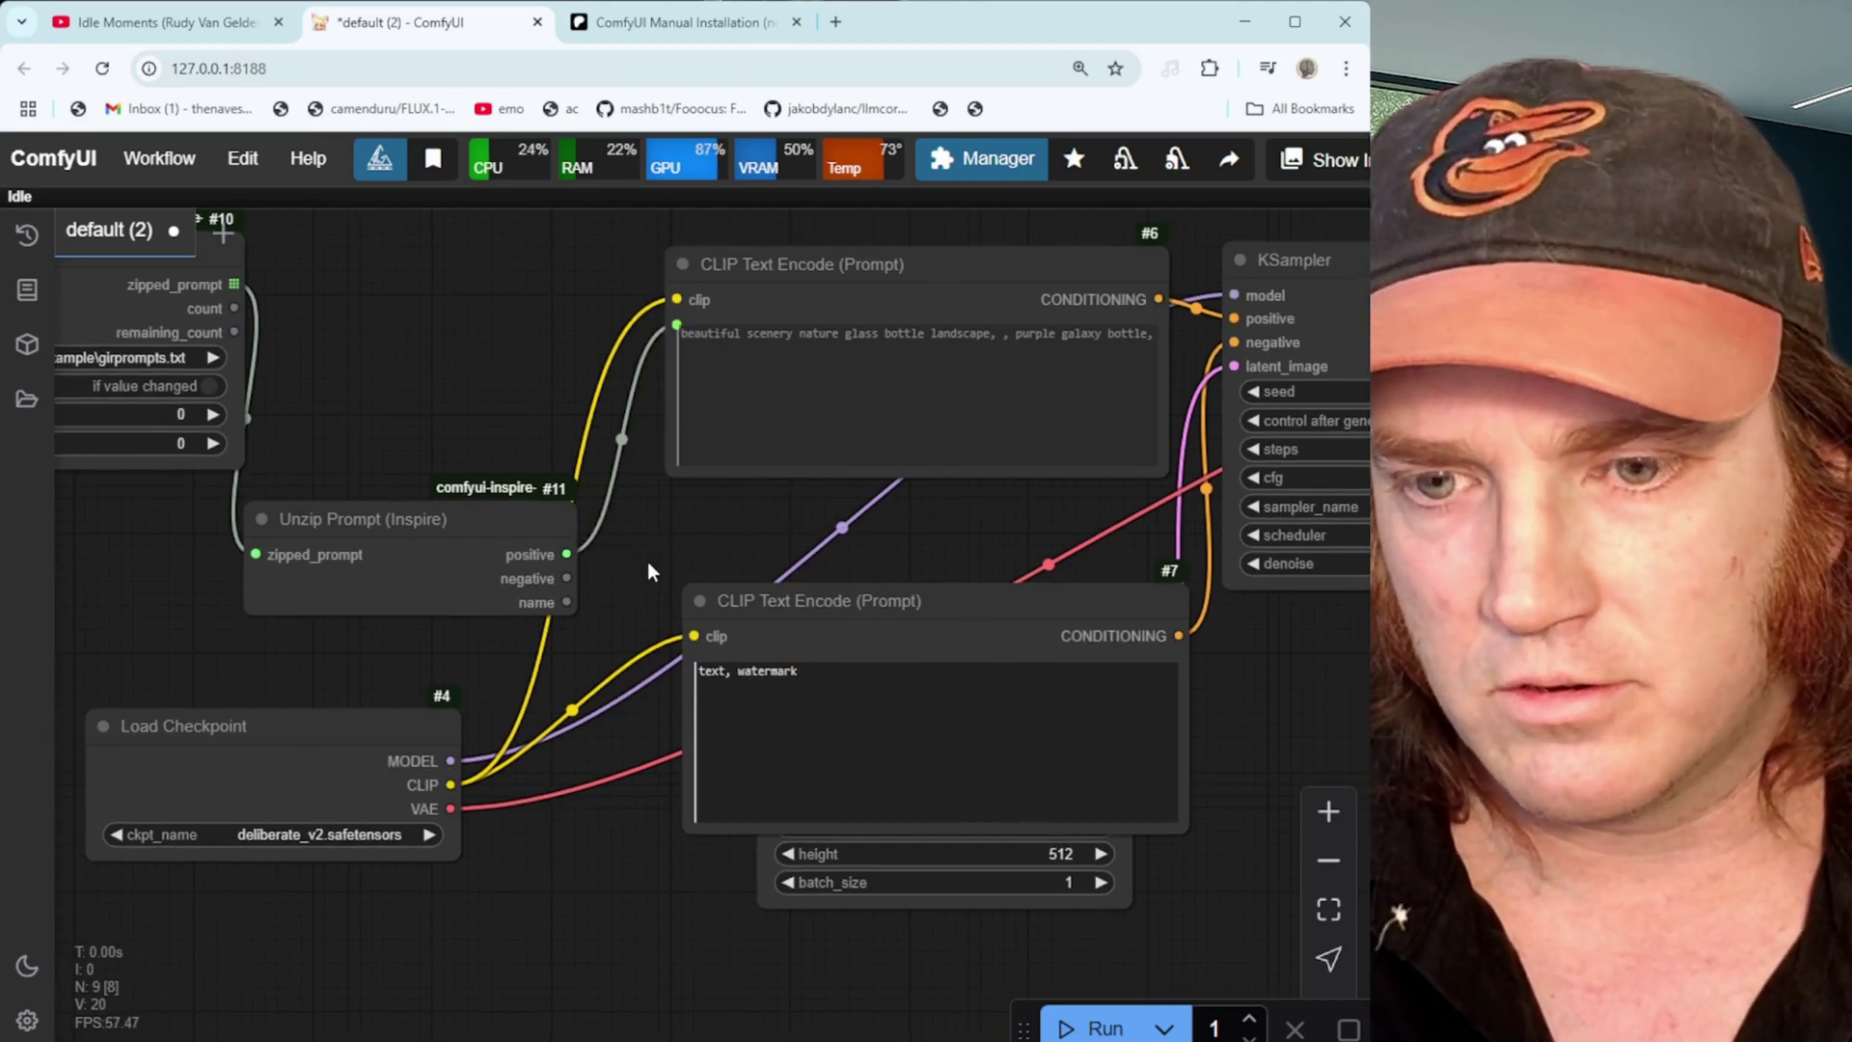
Add a Reroute node beside the Unzip Prompt node's positive output and try to pass the positive link through it
left_click_drag(676, 331, 619, 491)
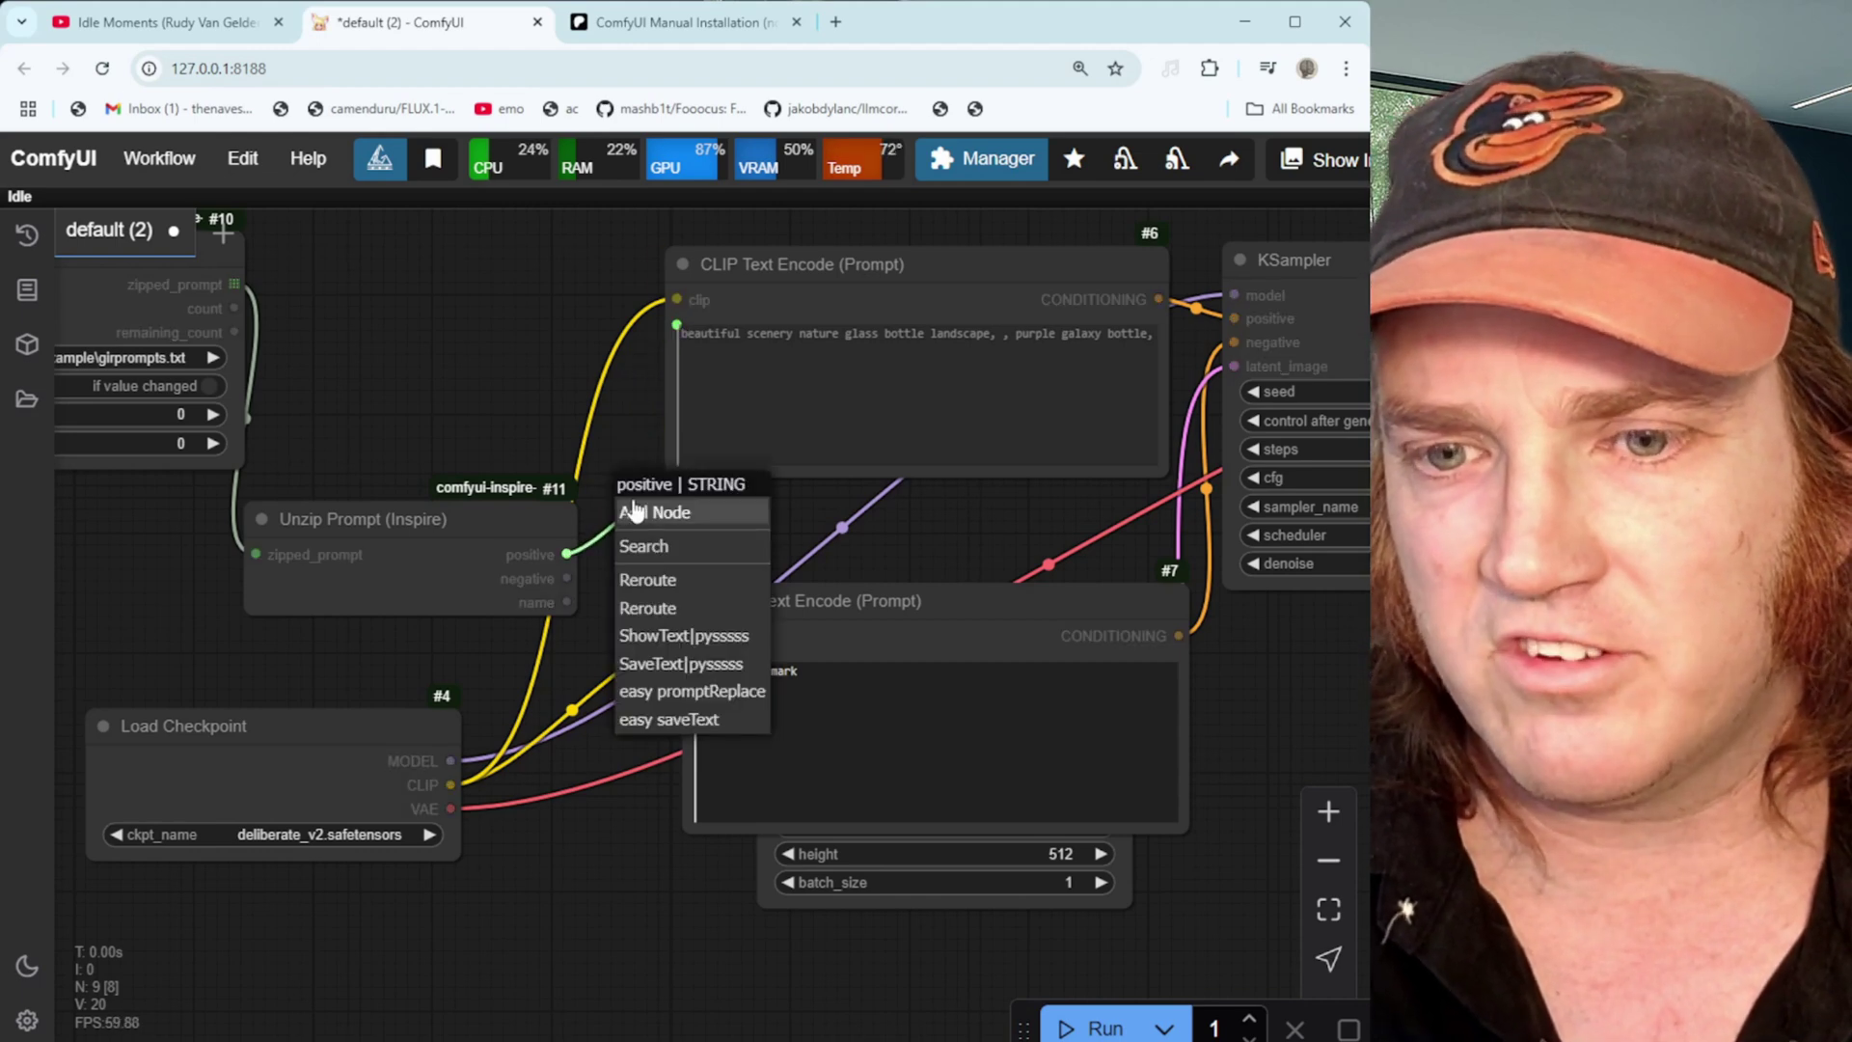
left_click(665, 580)
mouse_move(709, 529)
left_mouse_down()
mouse_move(934, 543)
mouse_move(675, 530)
left_mouse_up()
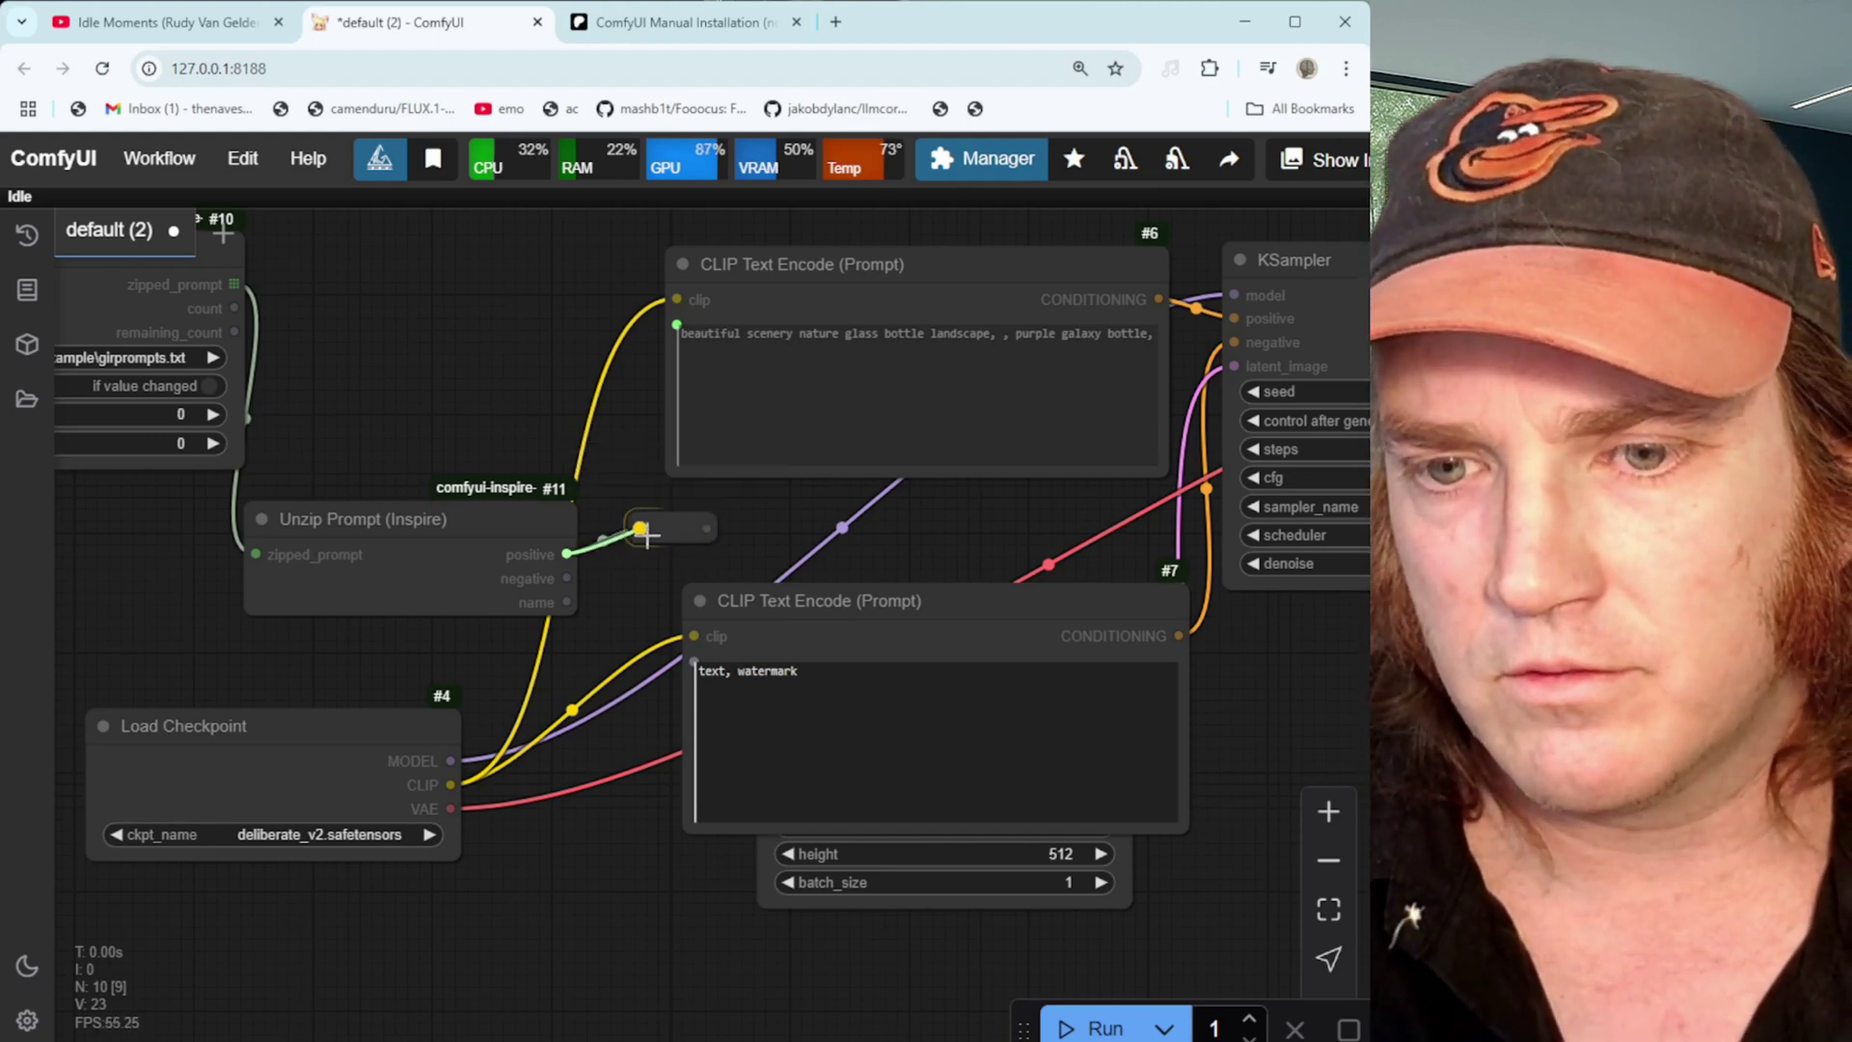
right_click(640, 527)
left_click(667, 522)
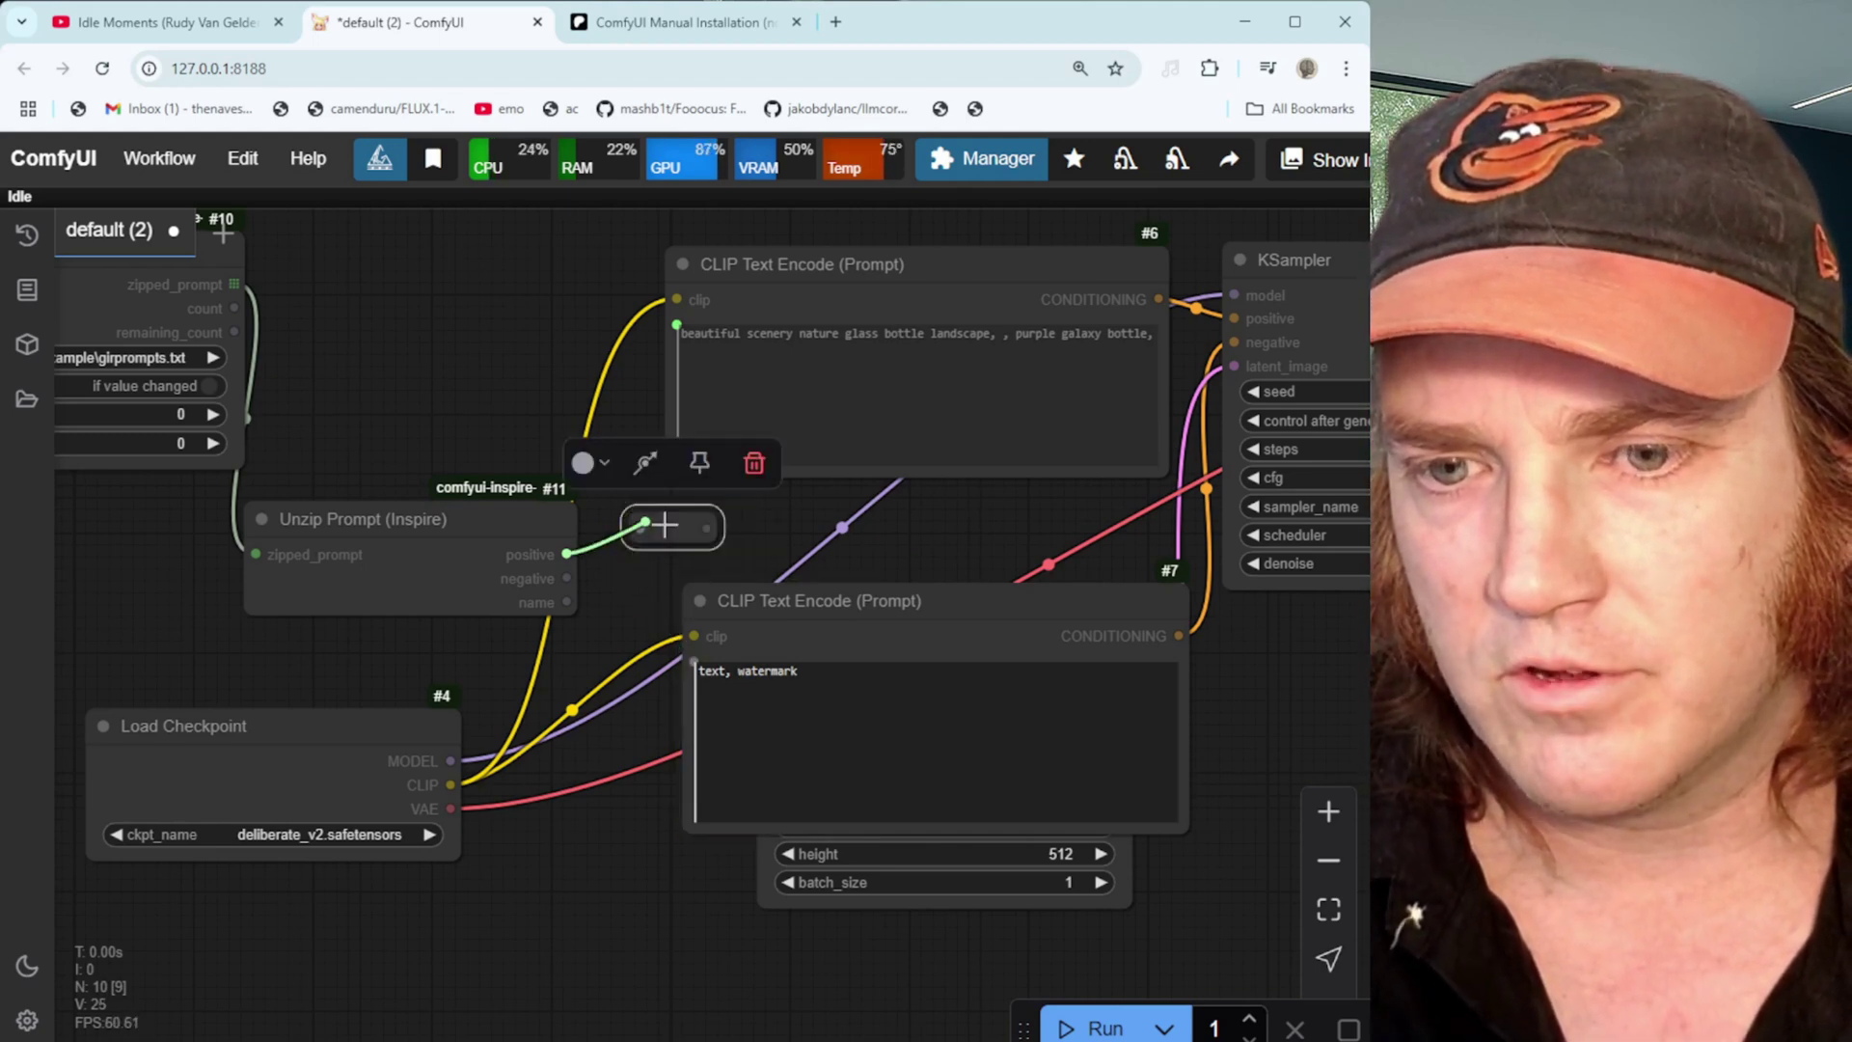
right_click(649, 526)
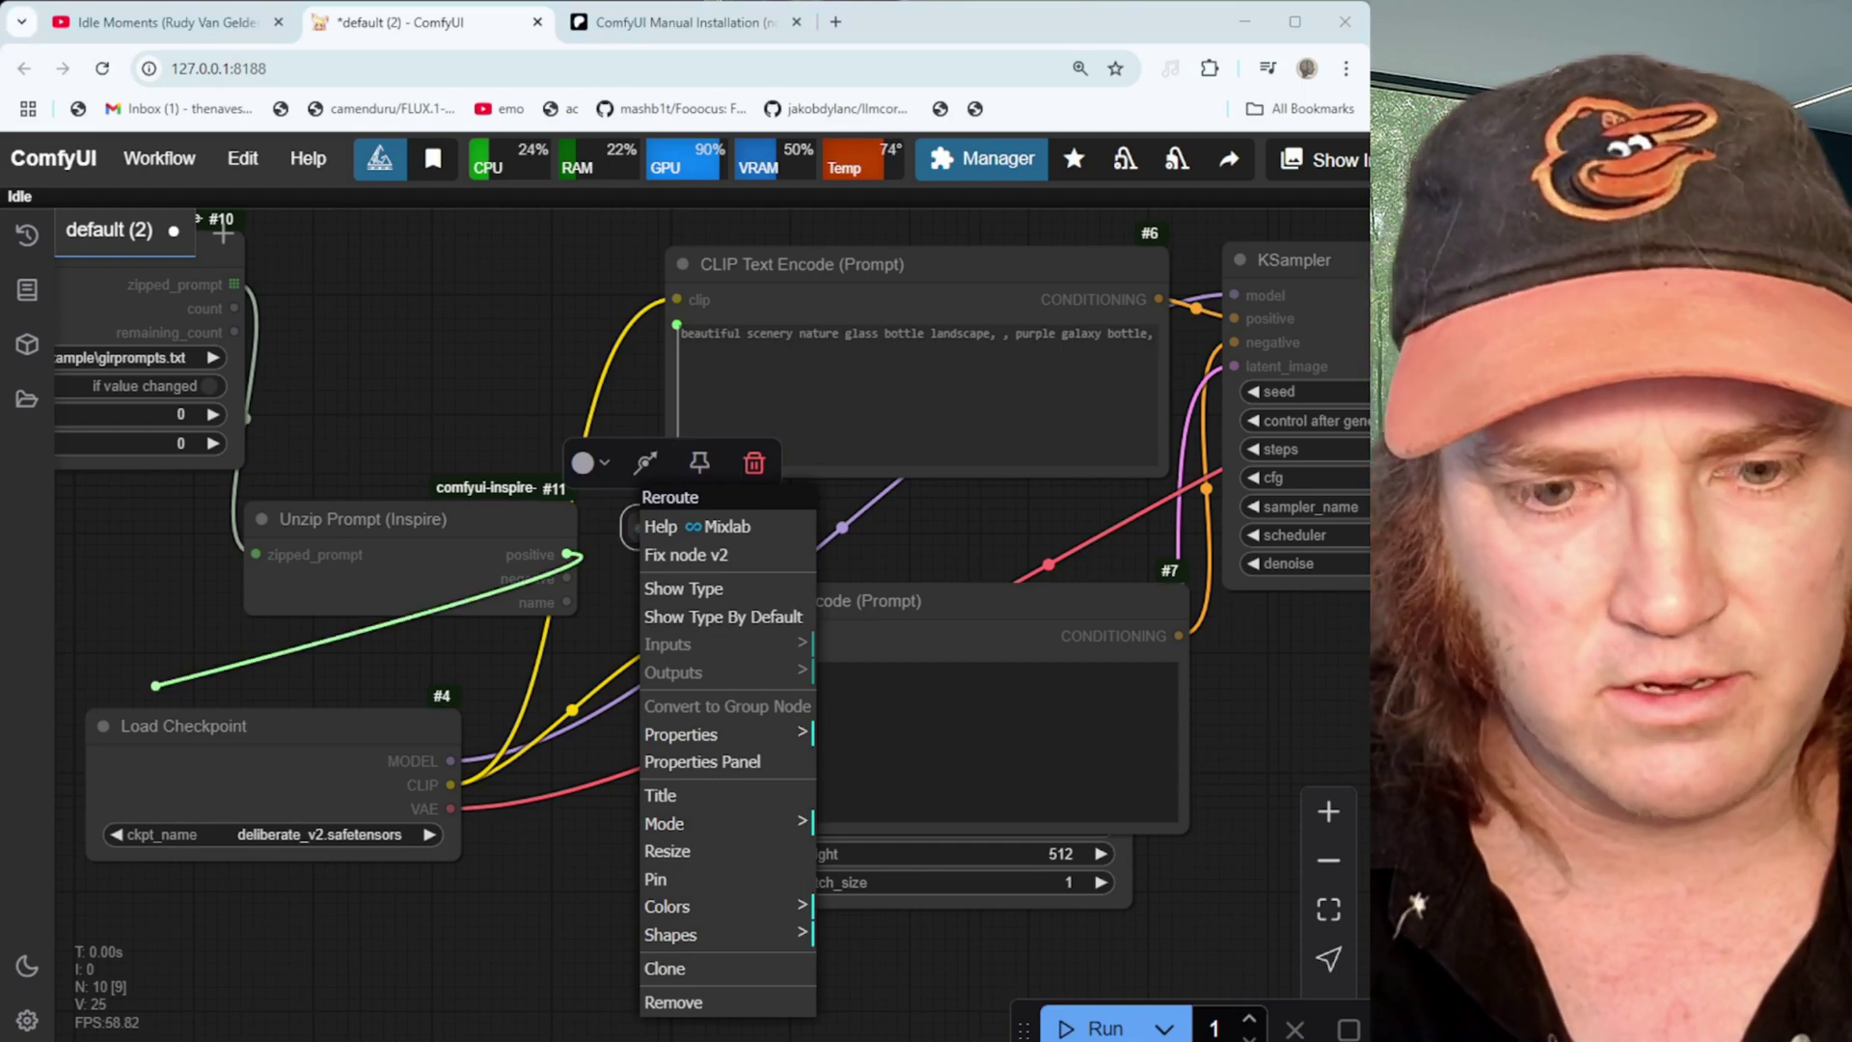
left_click(917, 405)
Disconnect the text input of the upper CLIP Text Encode node and insert random filler characters before "glass" in its prompt
right_click(678, 326)
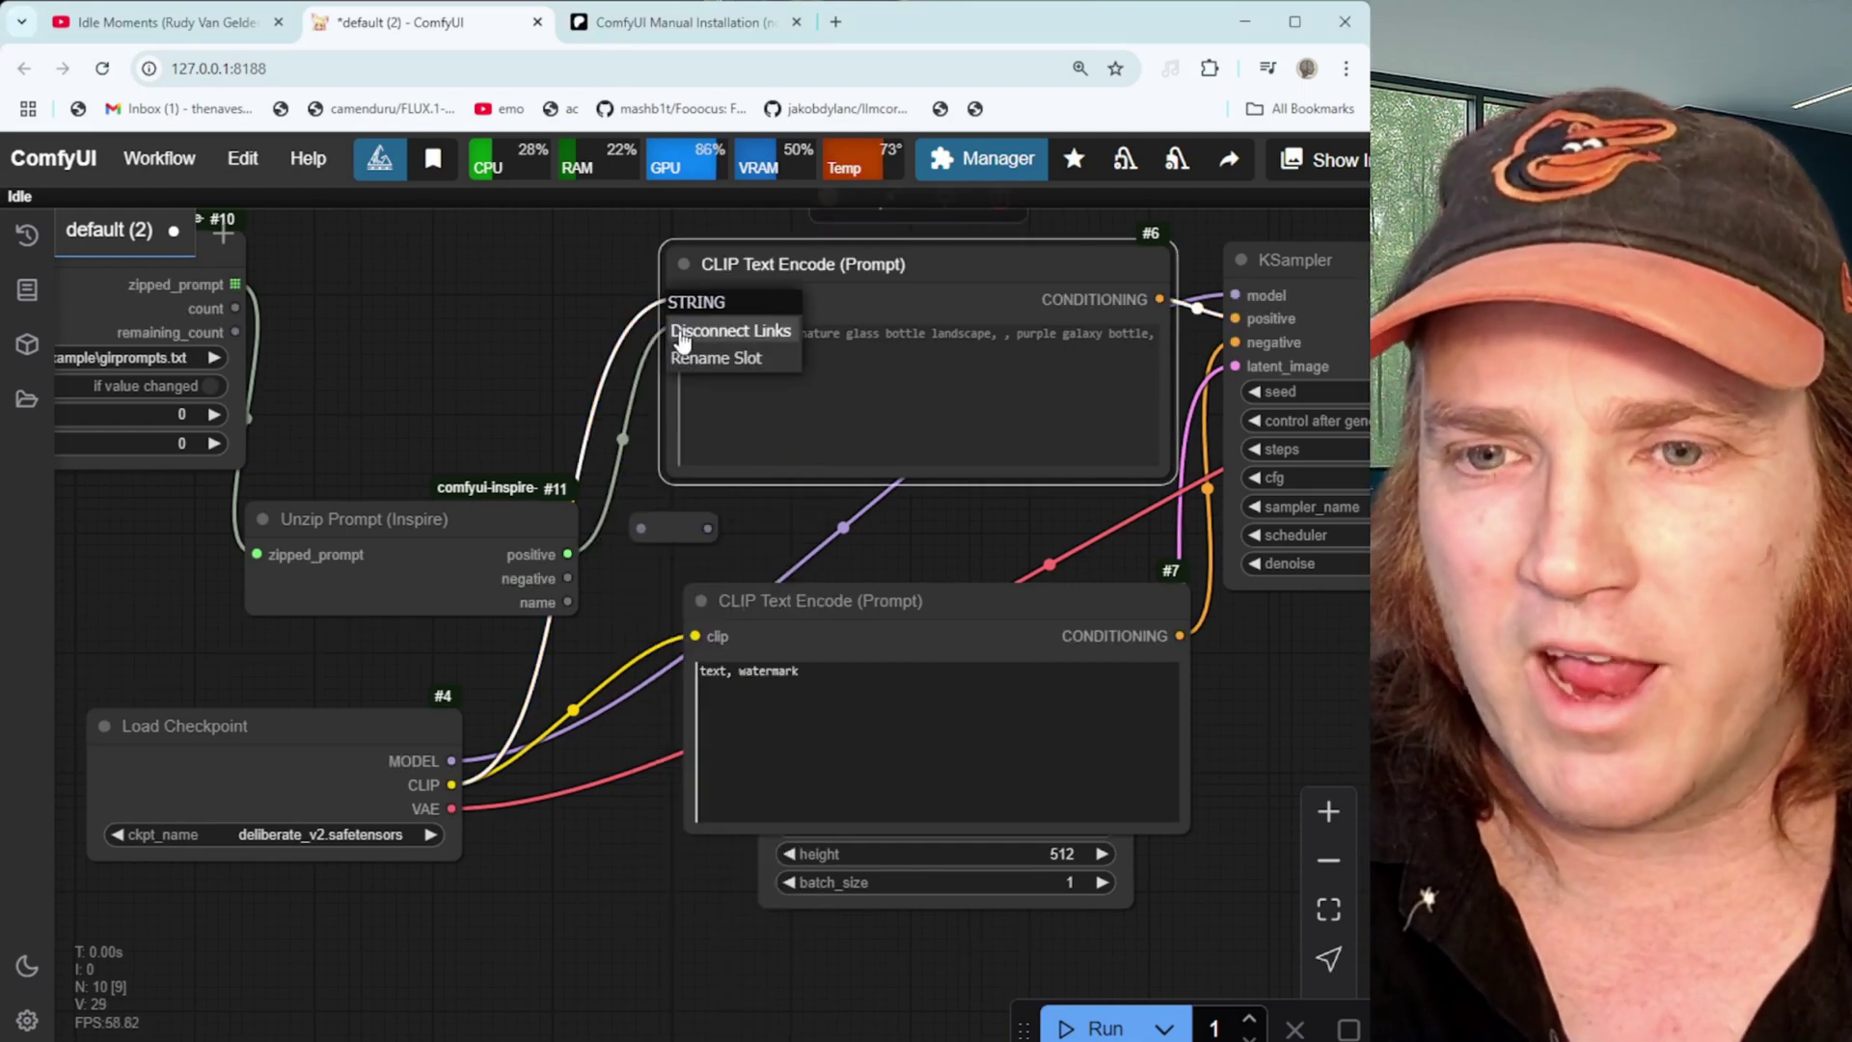
left_click(682, 333)
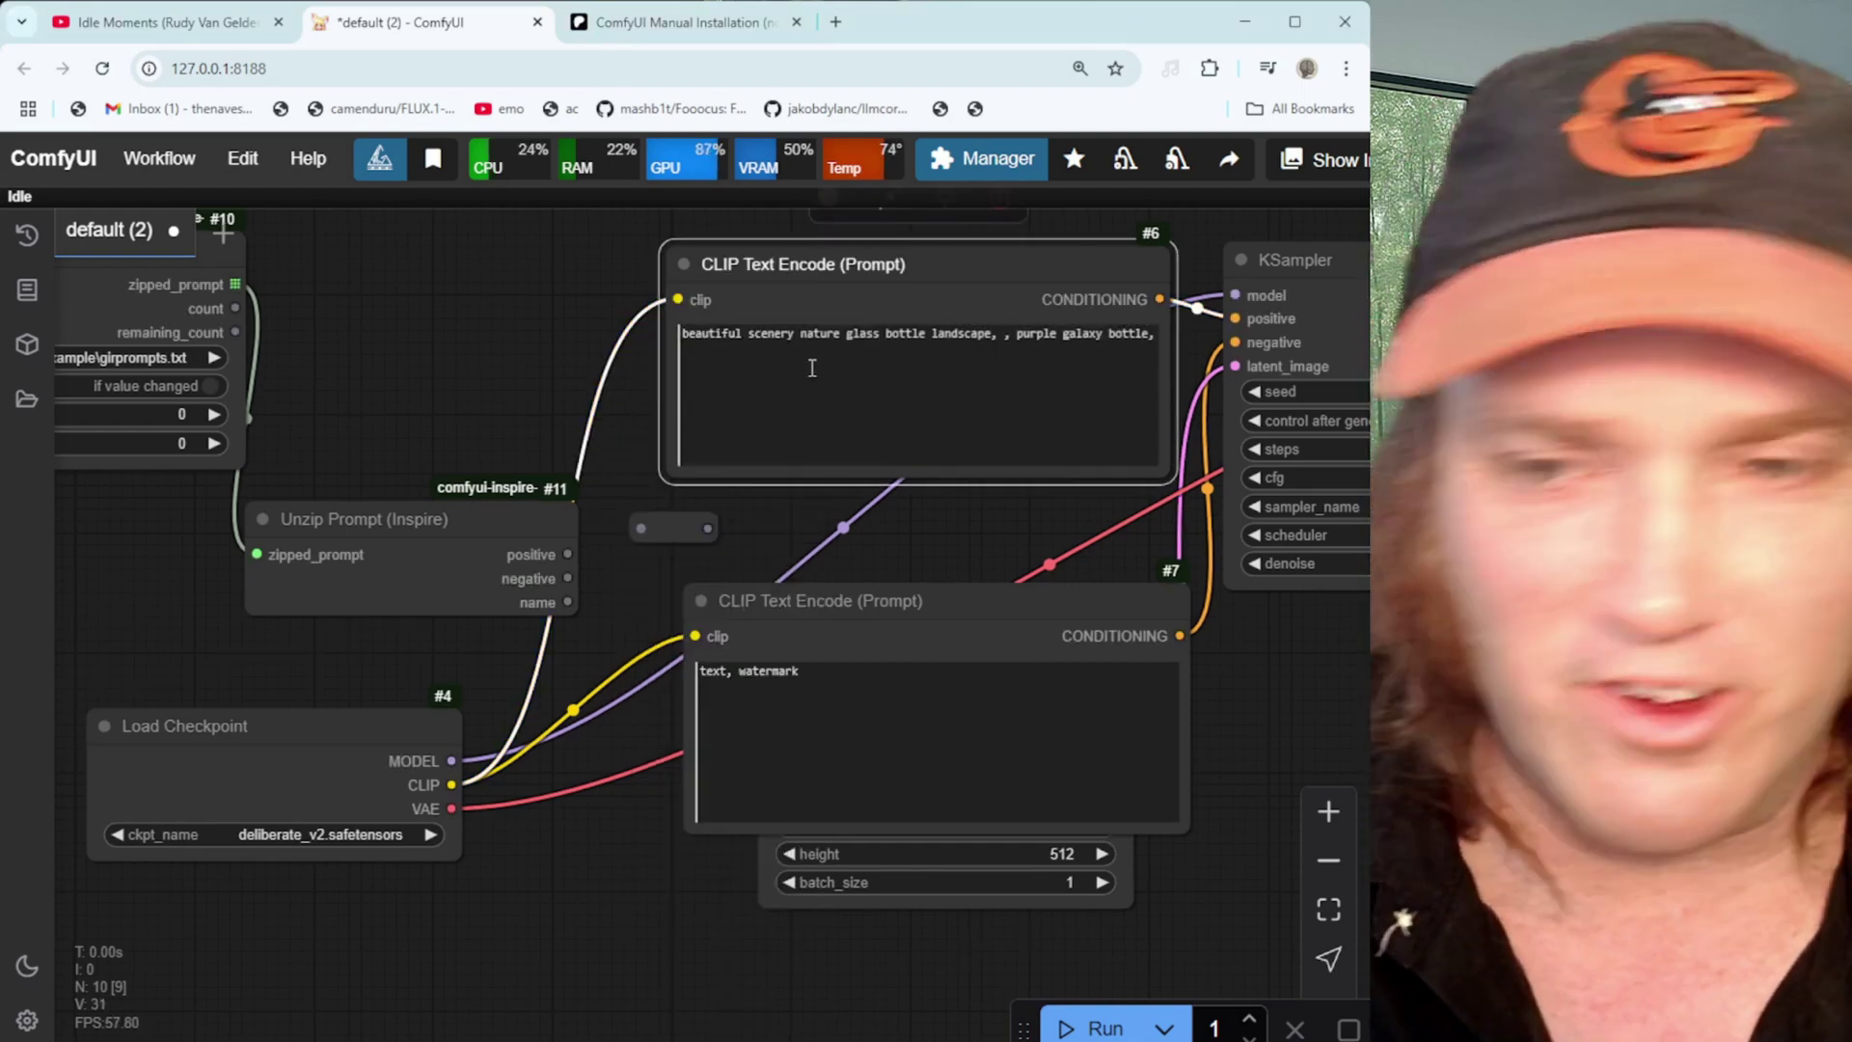
left_click_drag(1010, 338, 714, 337)
left_click(848, 338)
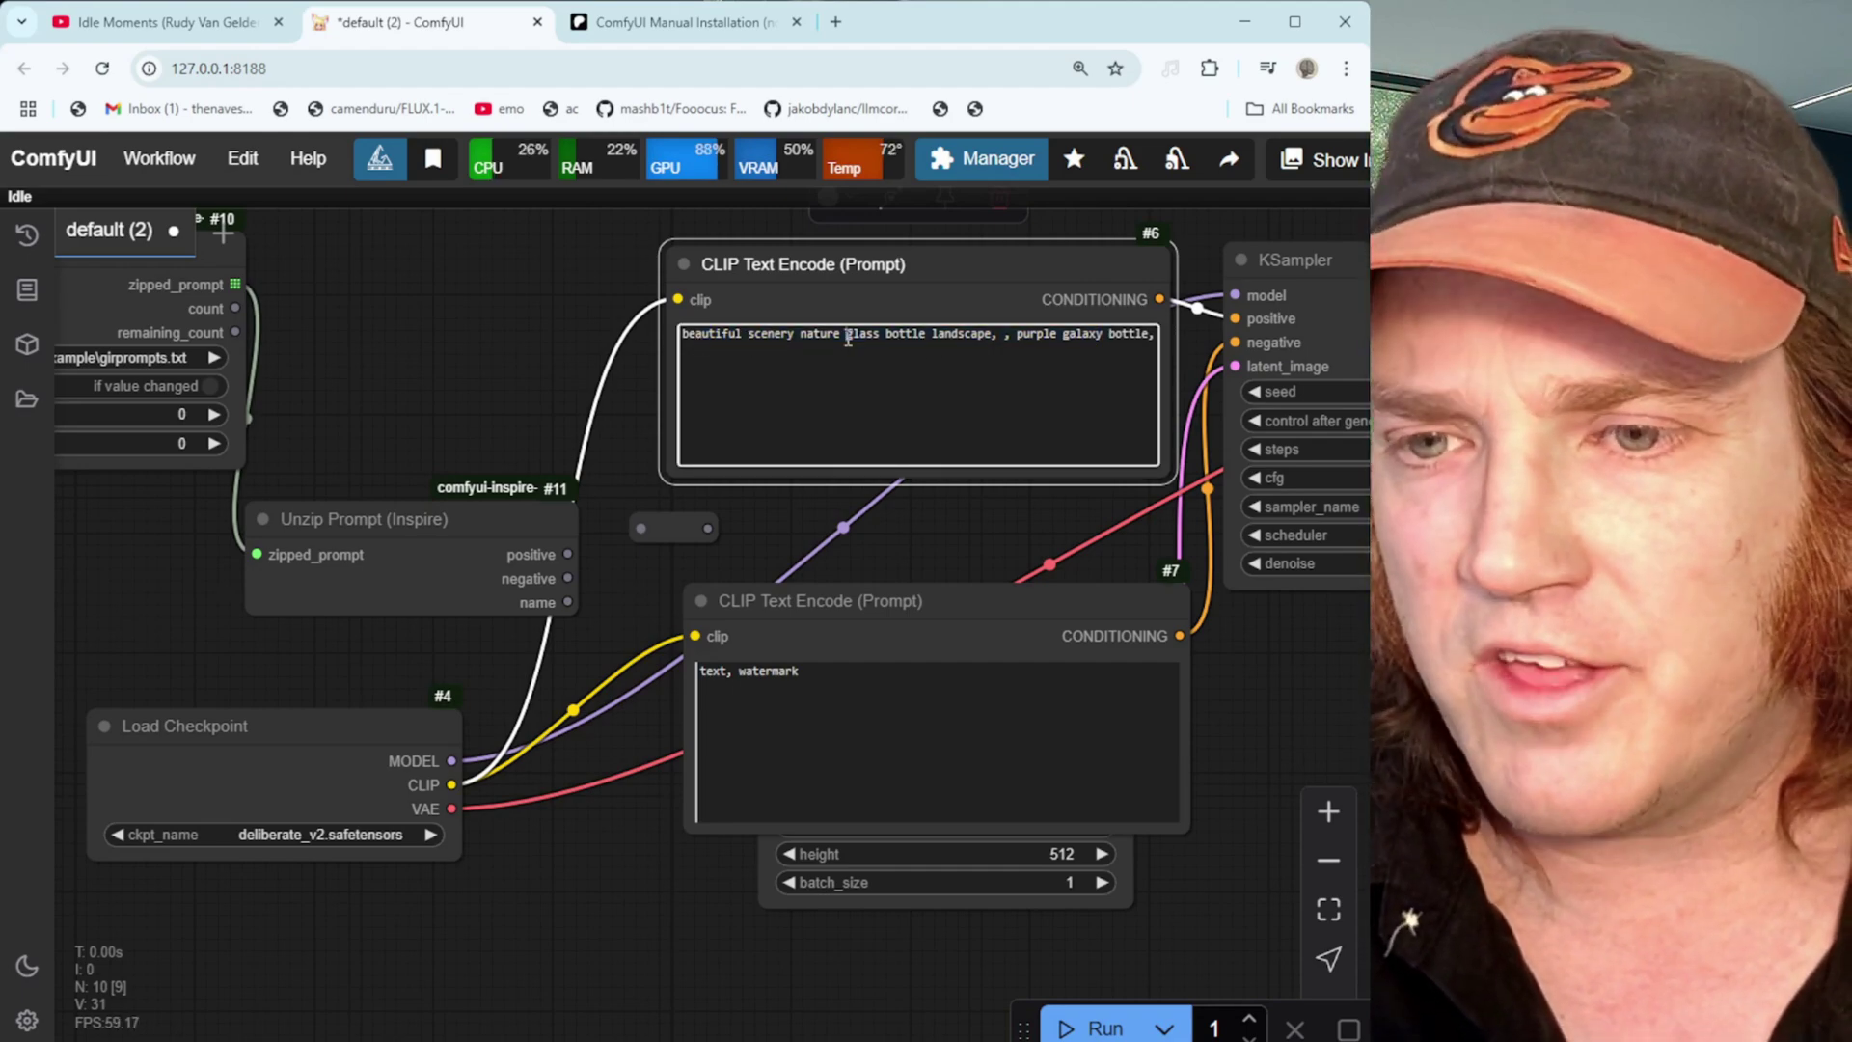
type("dfgdfgdfgdgfdfgdgfdfg")
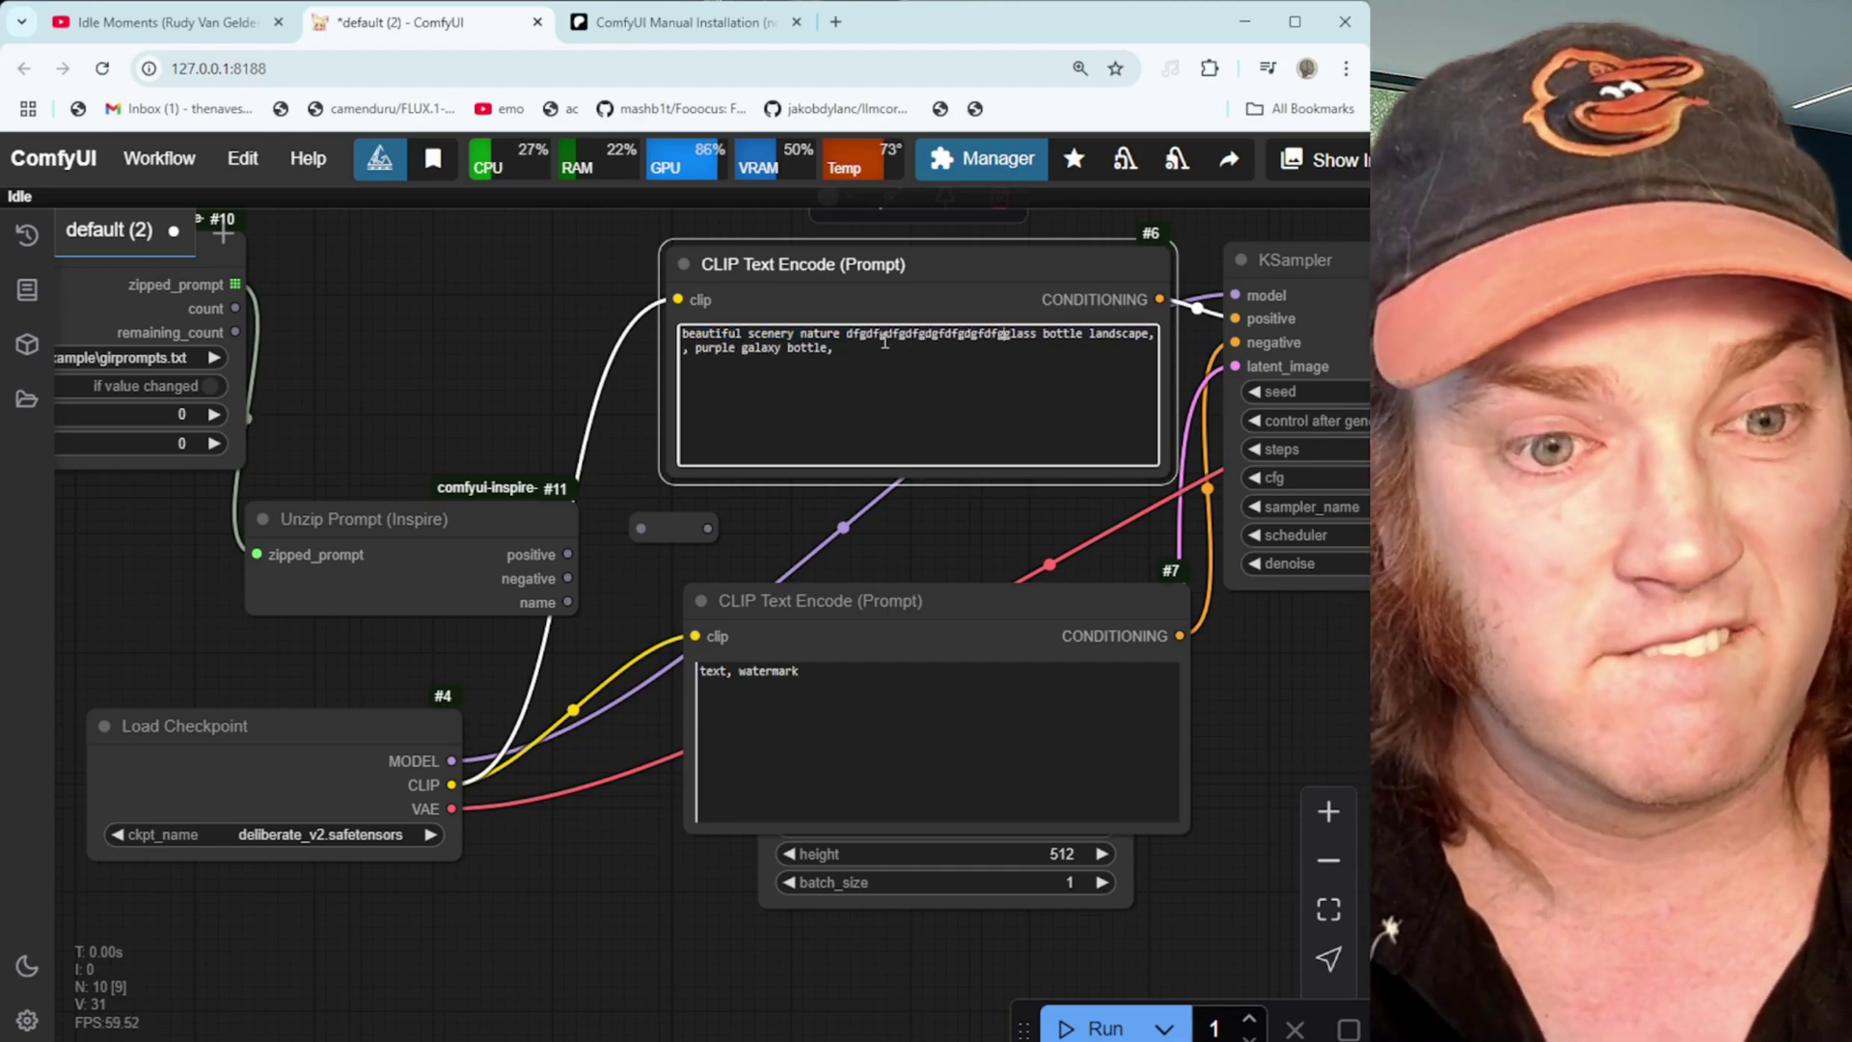
Connect the Unzip Prompt's positive and negative outputs to the upper and lower CLIP Text Encode text inputs, moving the lower encoder slightly up
left_click_drag(568, 554, 970, 385)
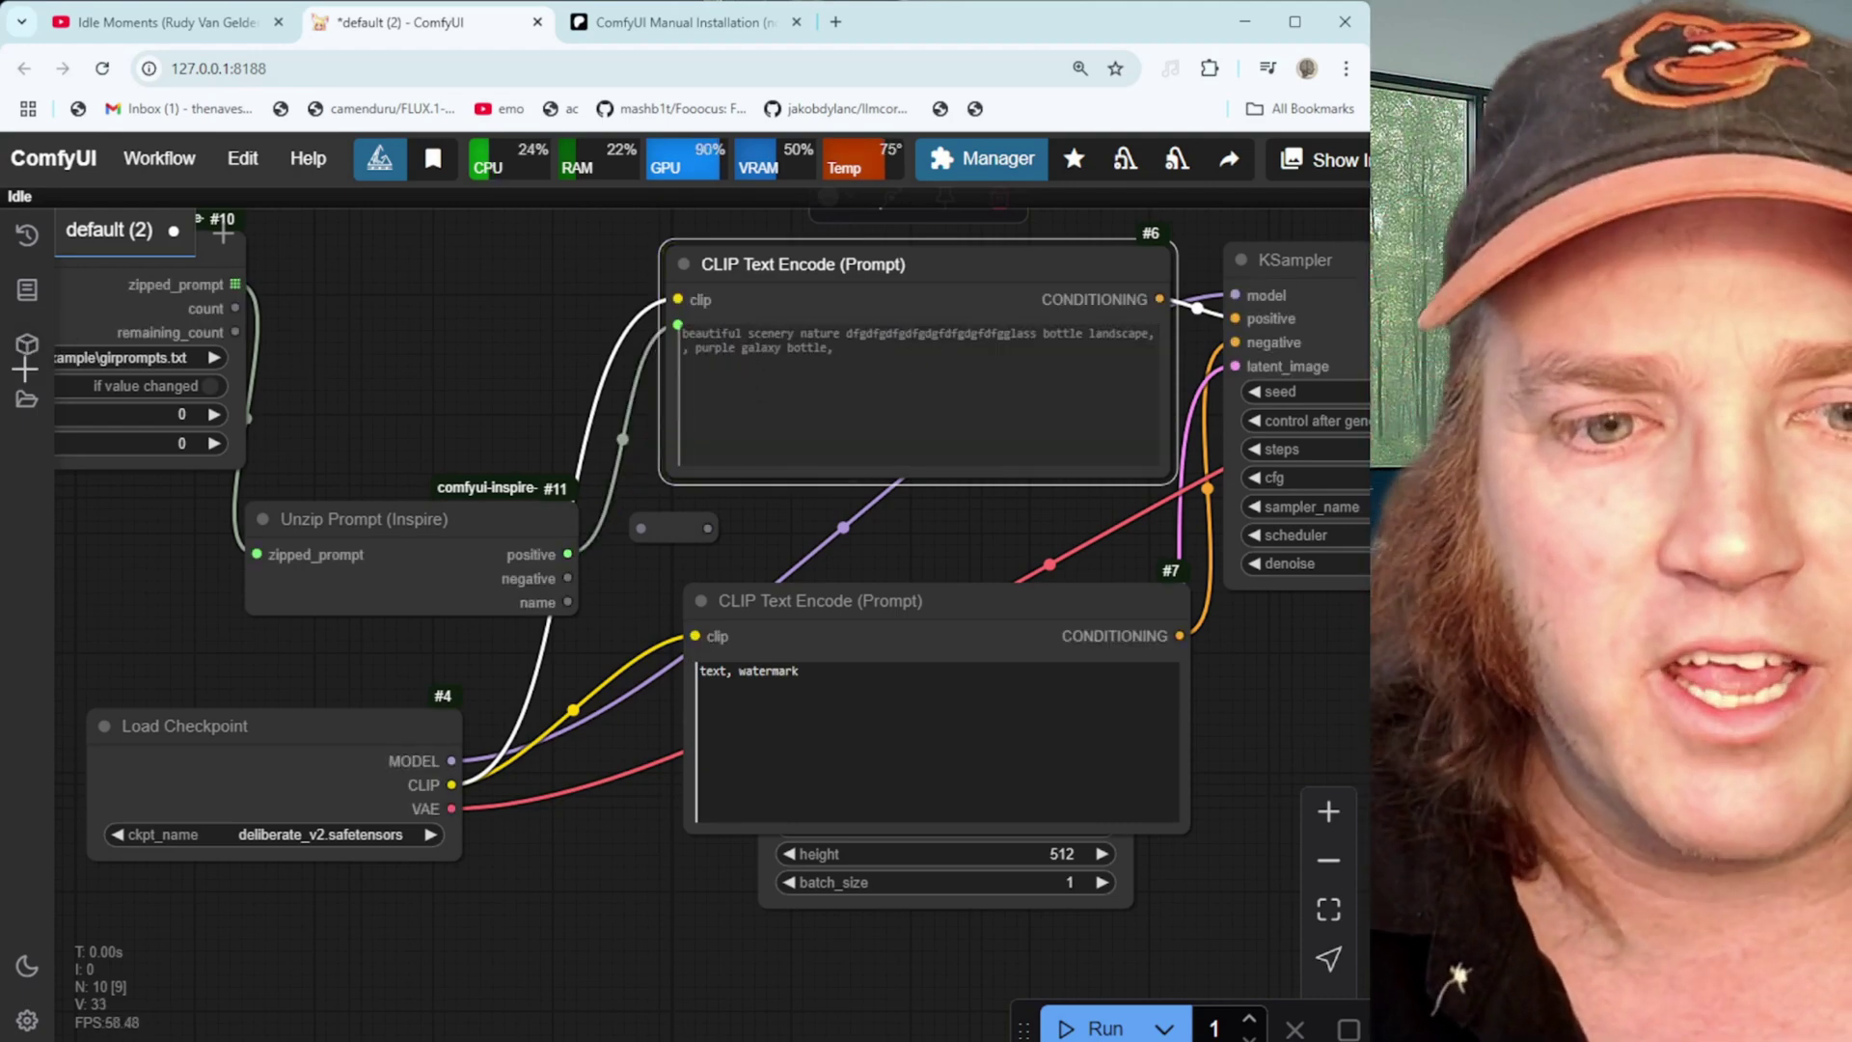
left_click_drag(569, 578, 707, 676)
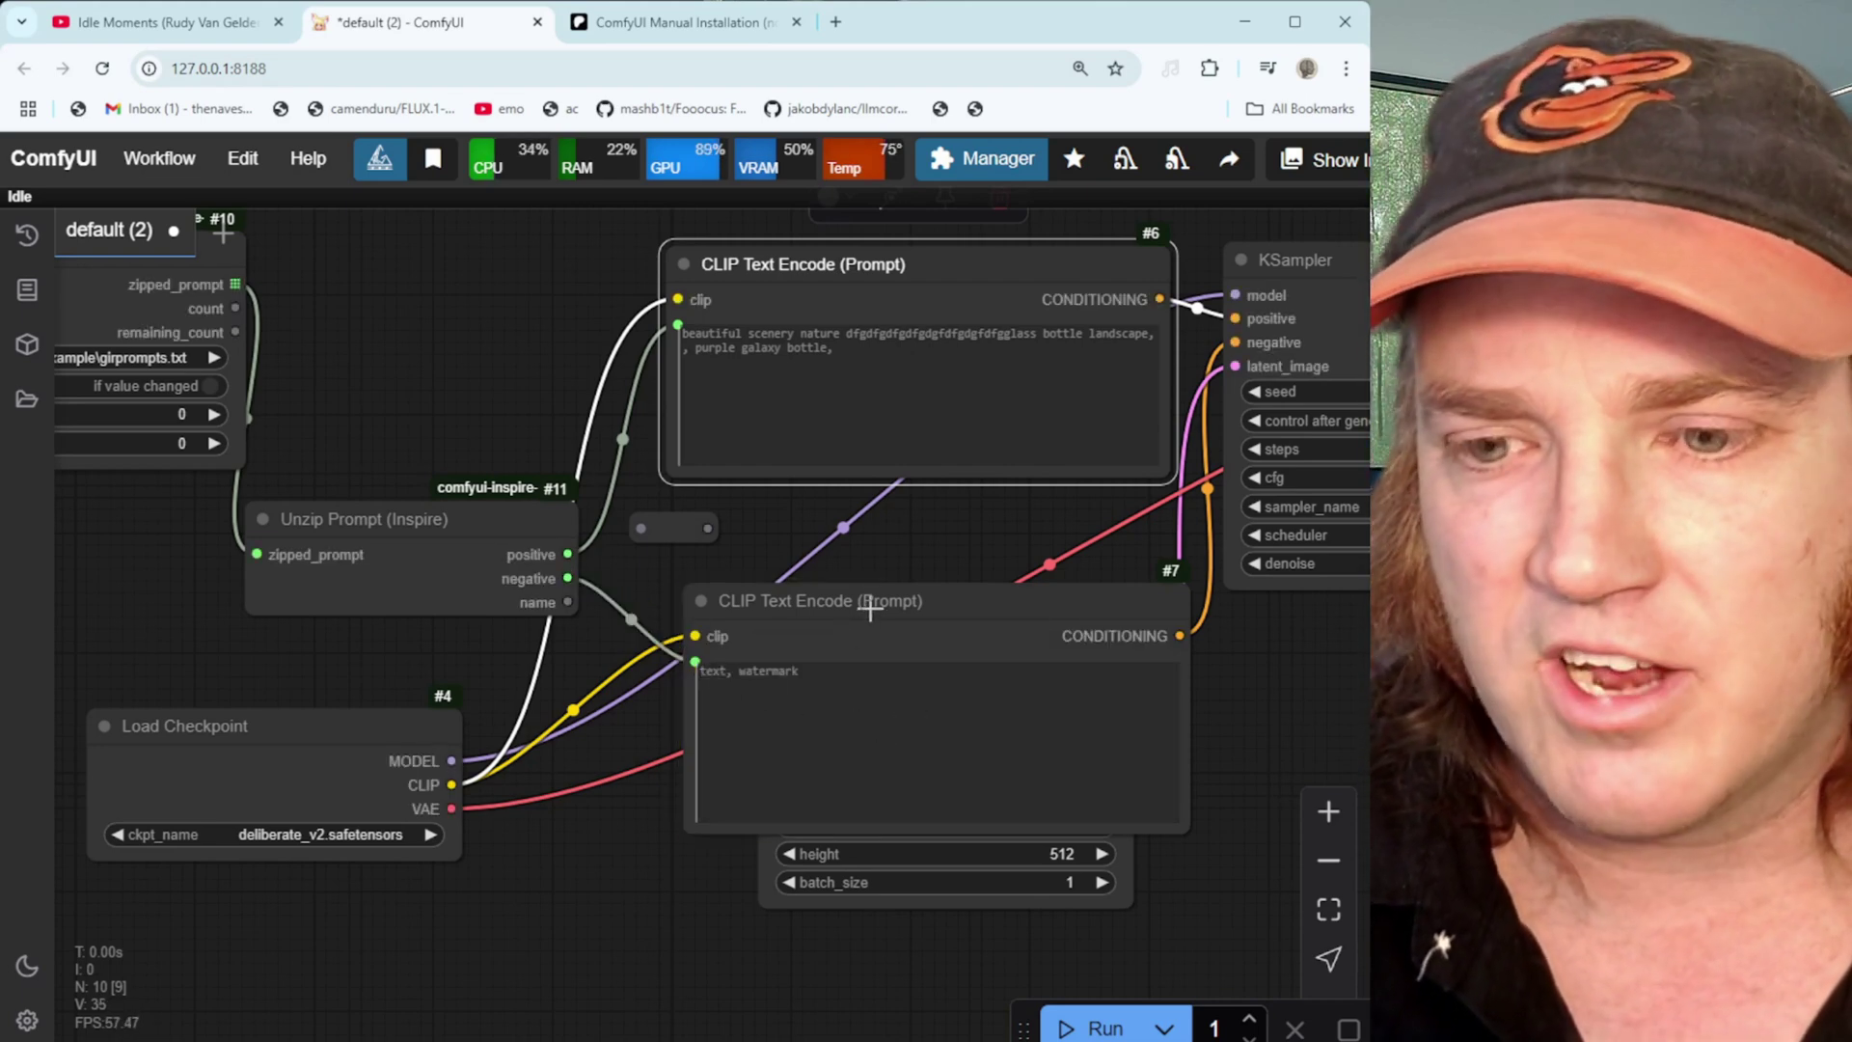
left_click_drag(871, 600, 860, 569)
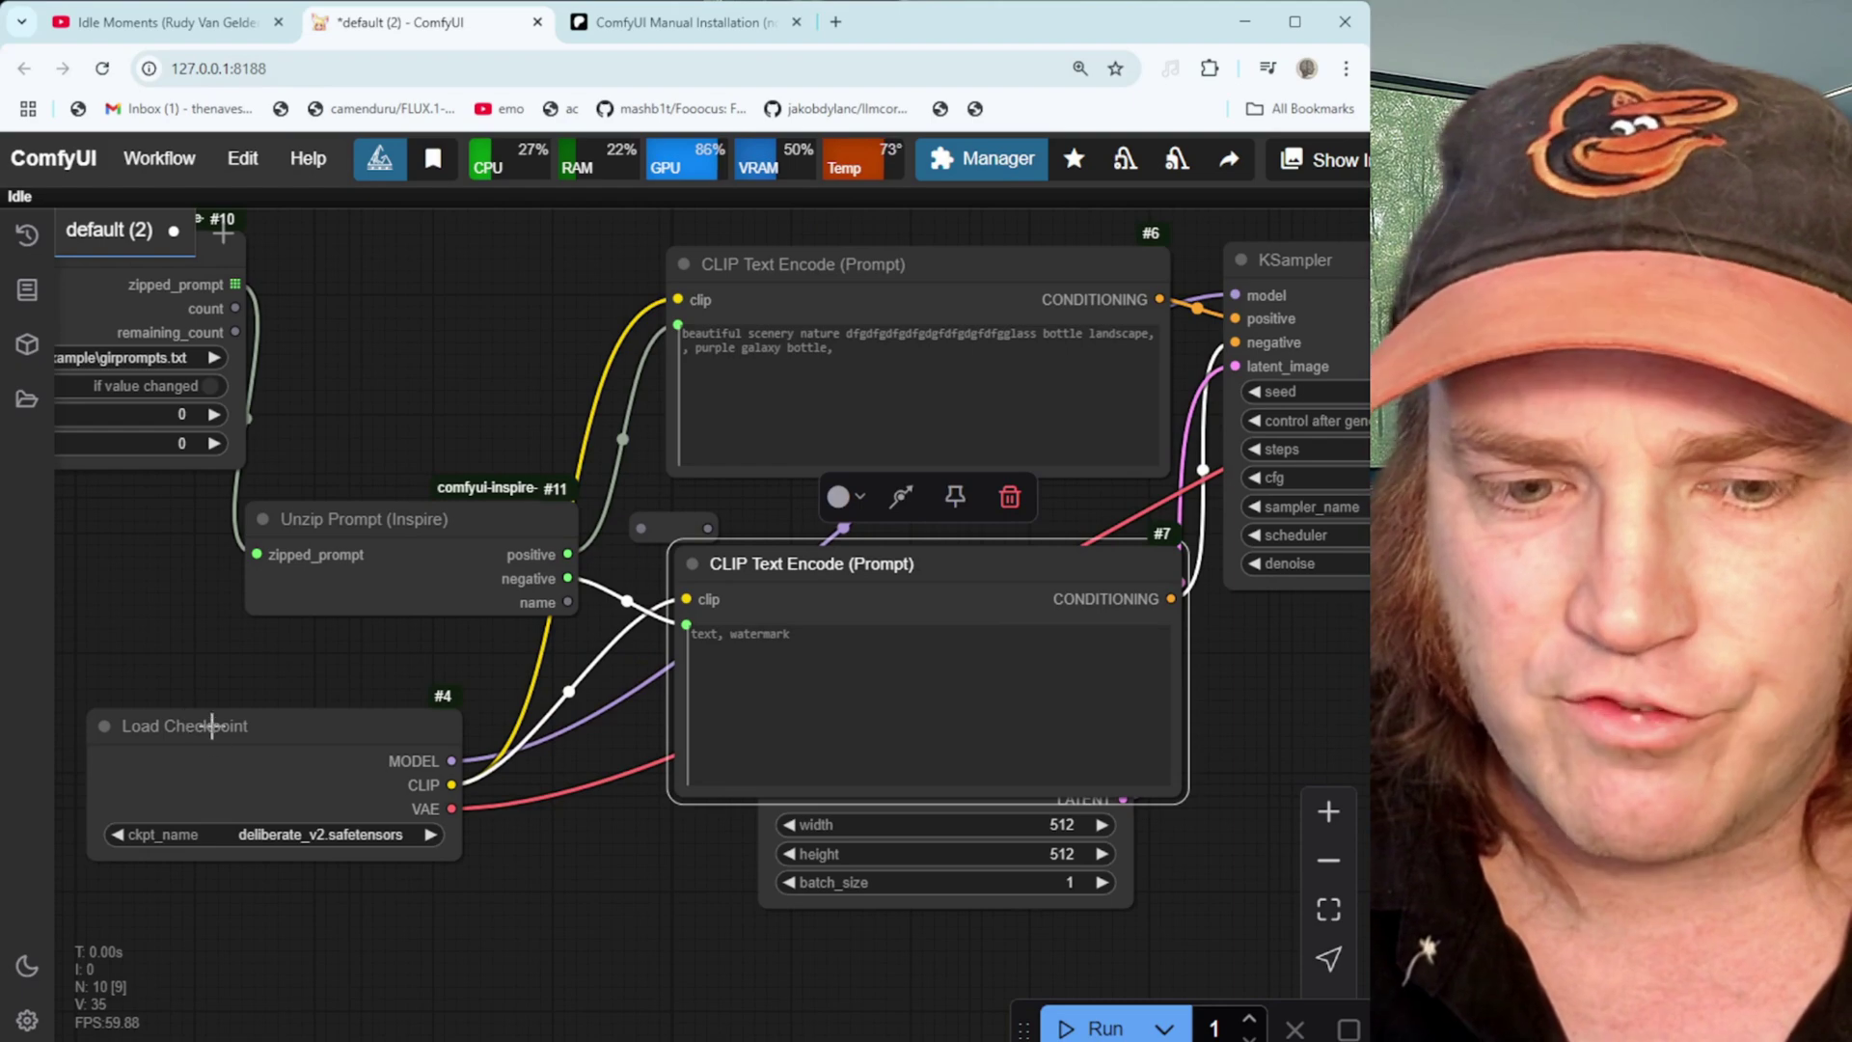
Choose example\girprompts.txt as the prompt_file of the Load Prompts From File node and run the workflow
scroll(634, 884, "down", 2)
left_click_drag(634, 883, 321, 864)
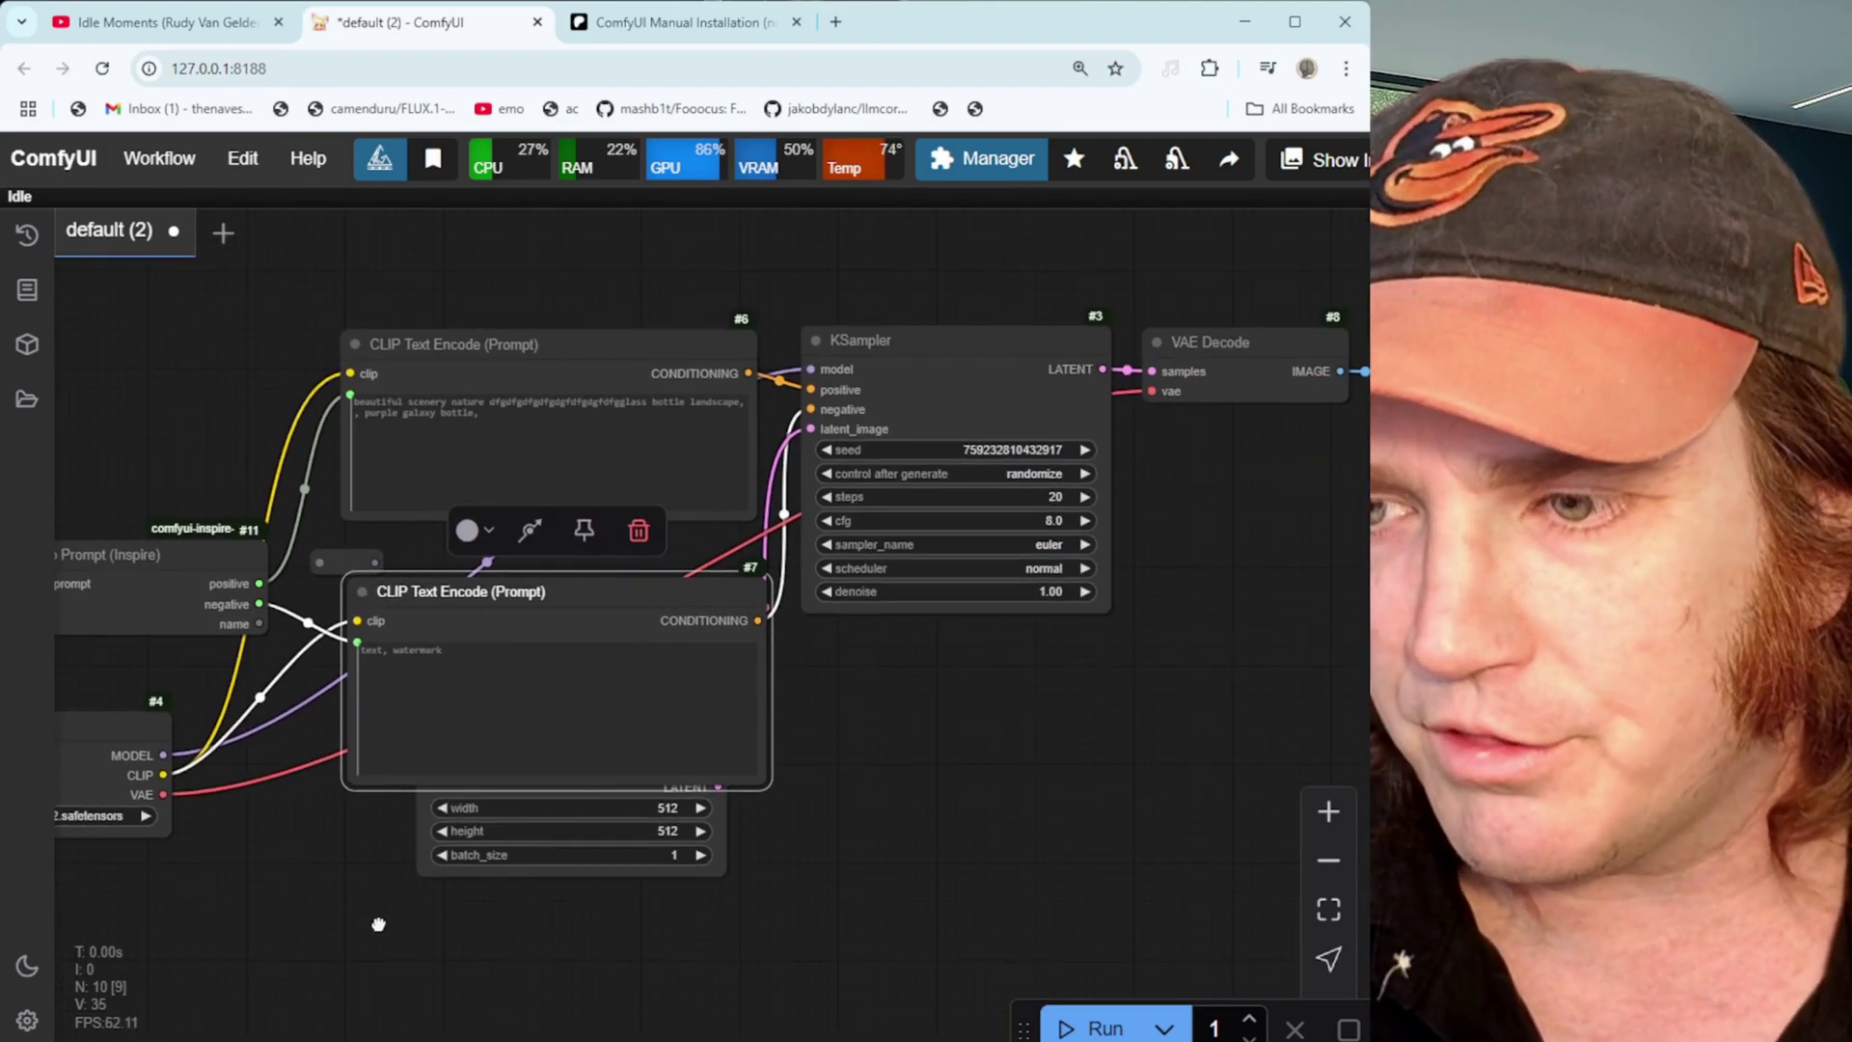
left_click_drag(106, 427, 547, 448)
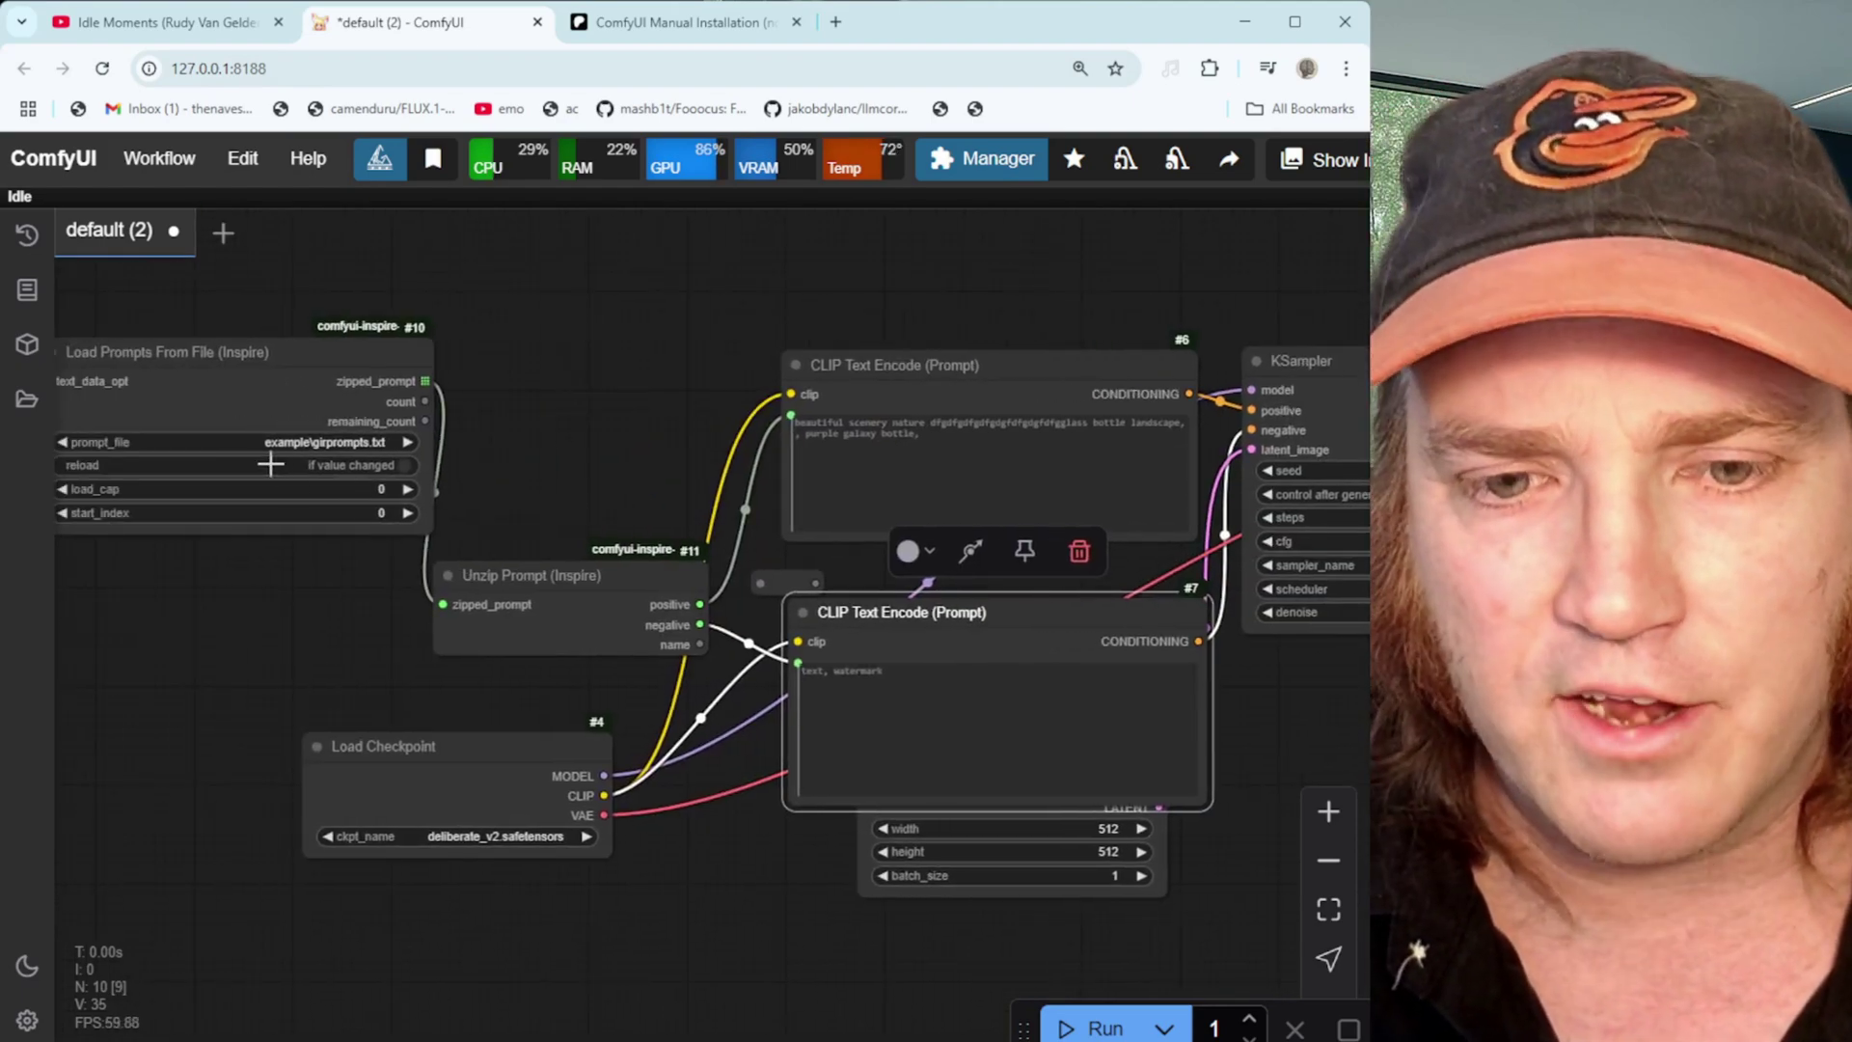
left_click(157, 442)
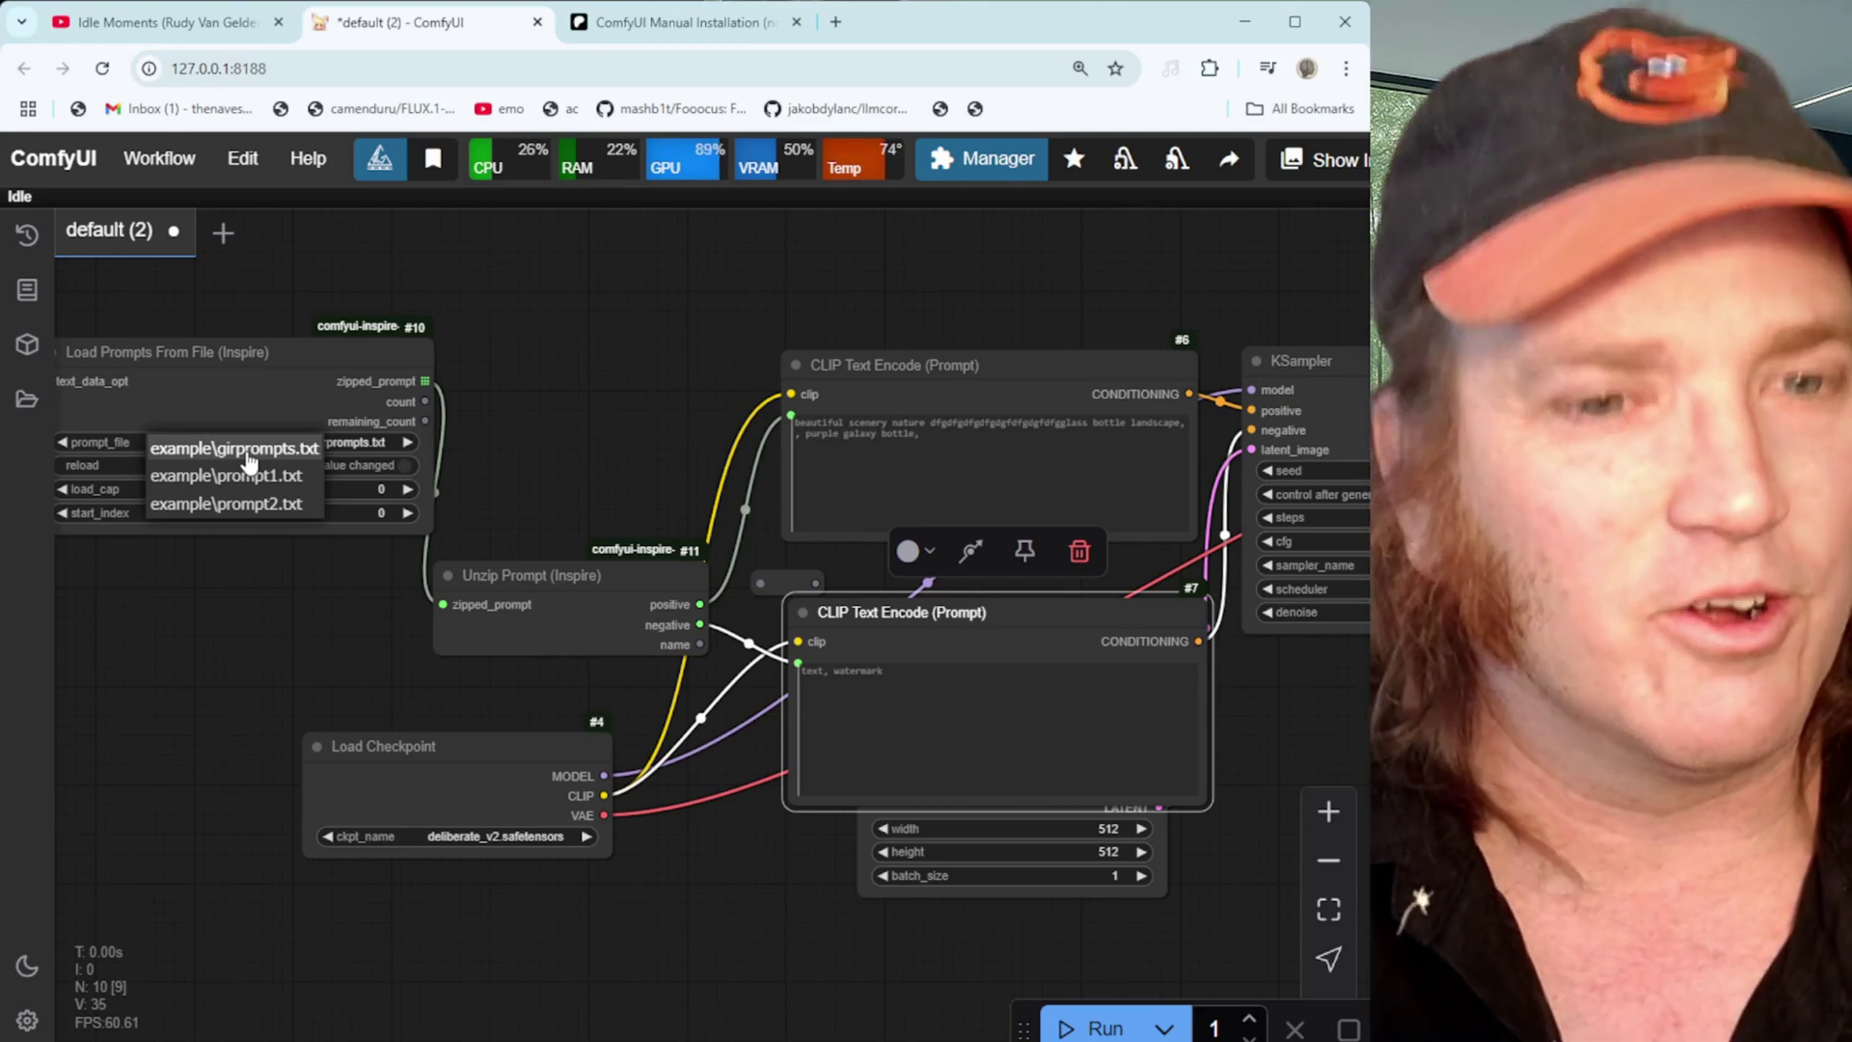
left_click(245, 450)
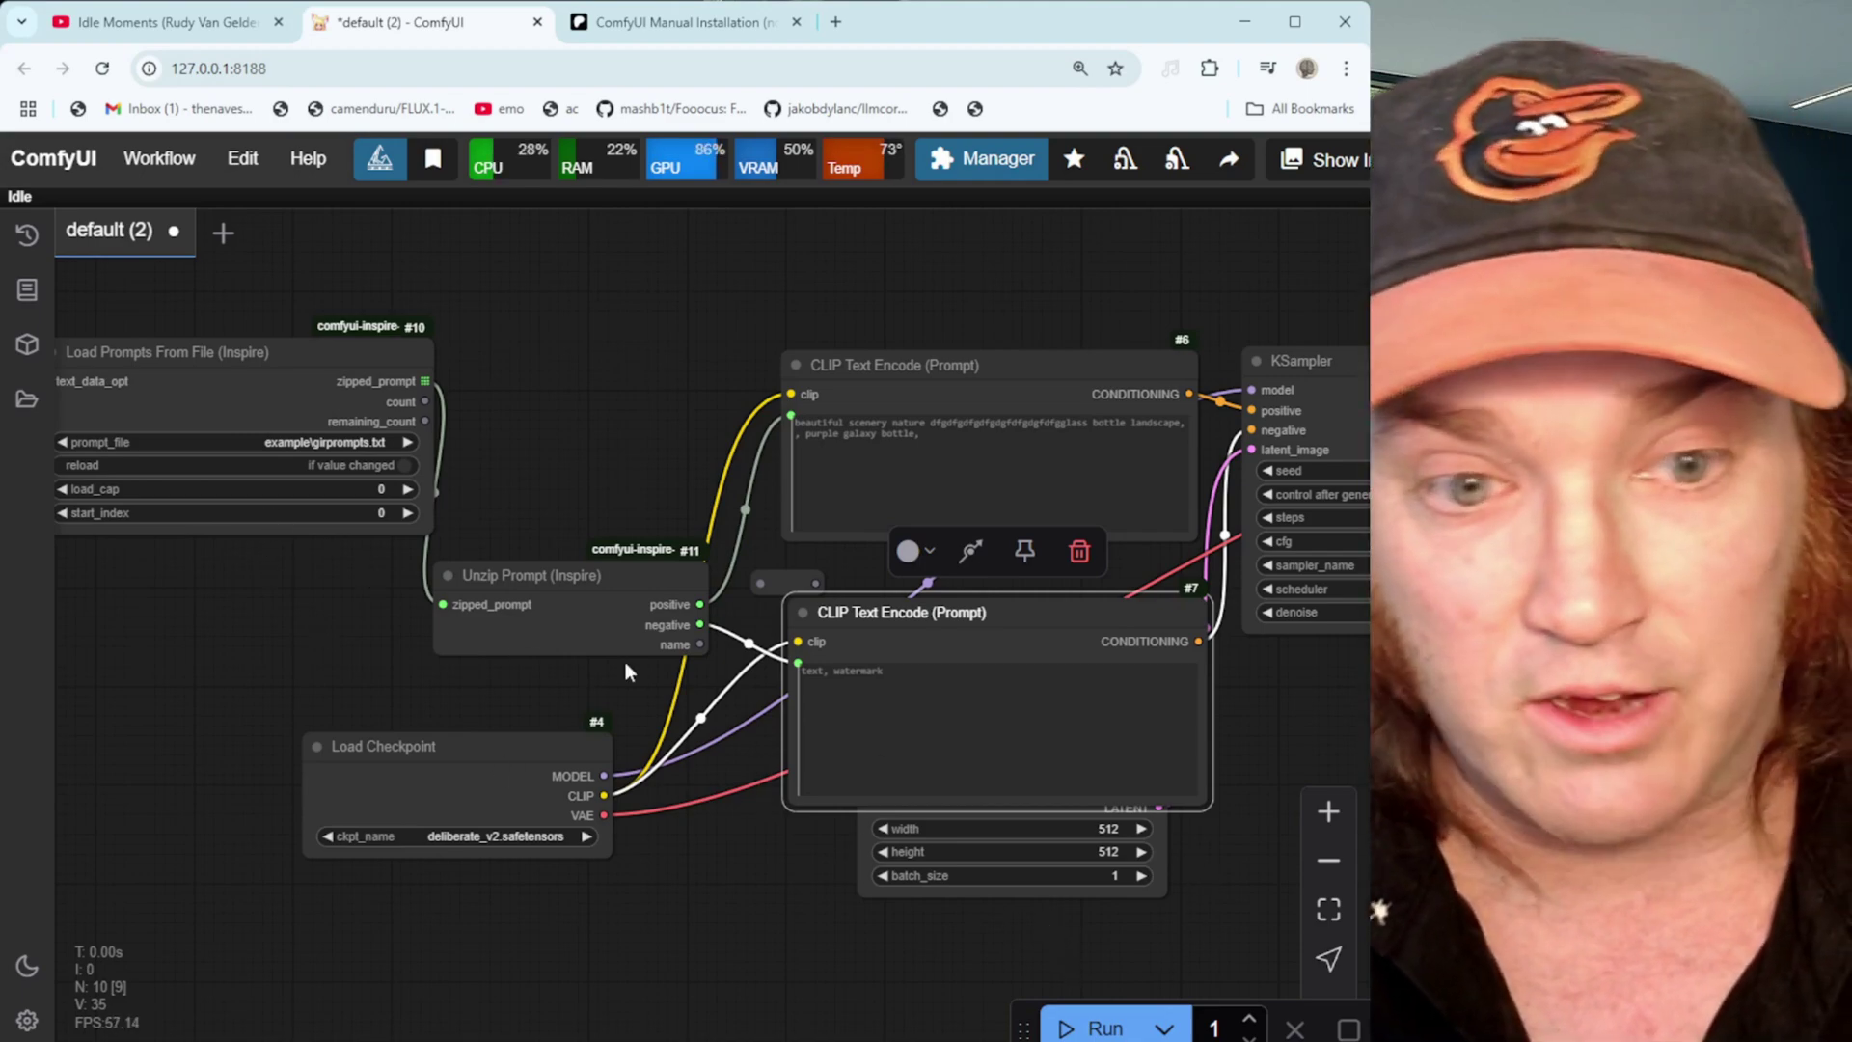
left_click_drag(895, 979, 851, 932)
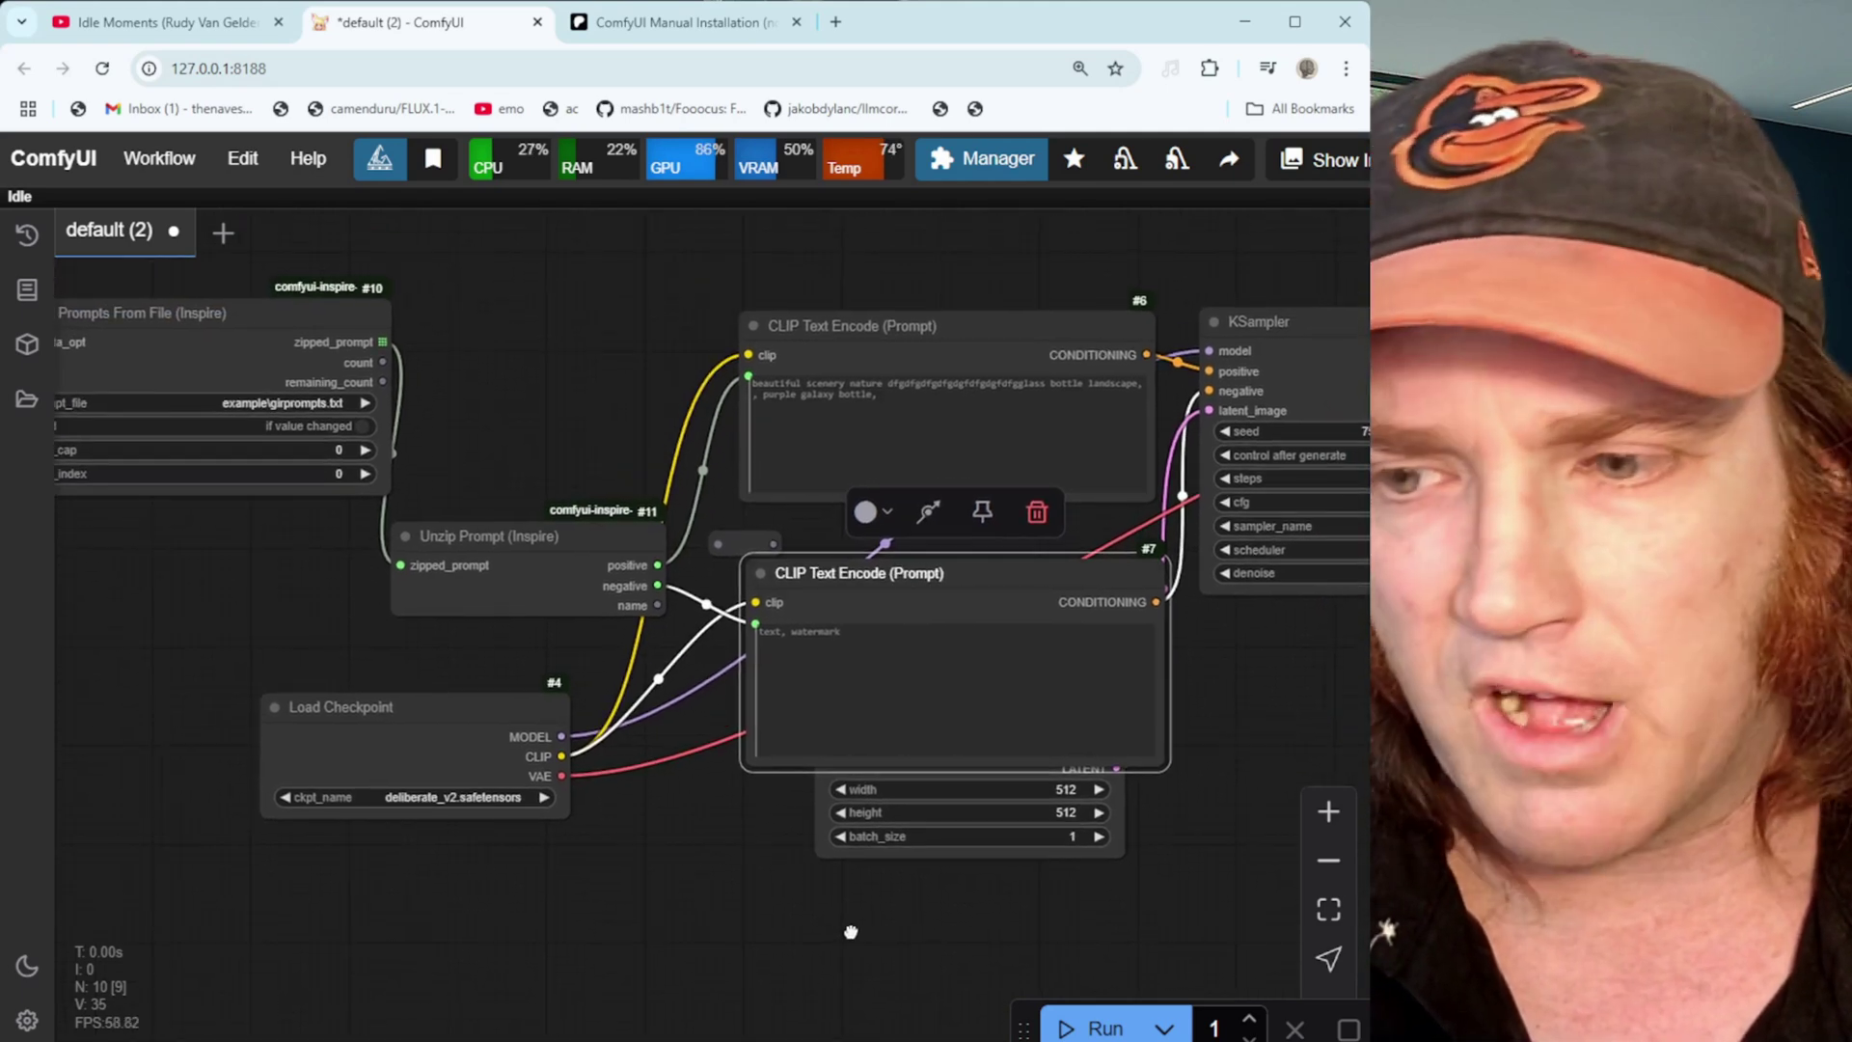
left_click(1097, 1028)
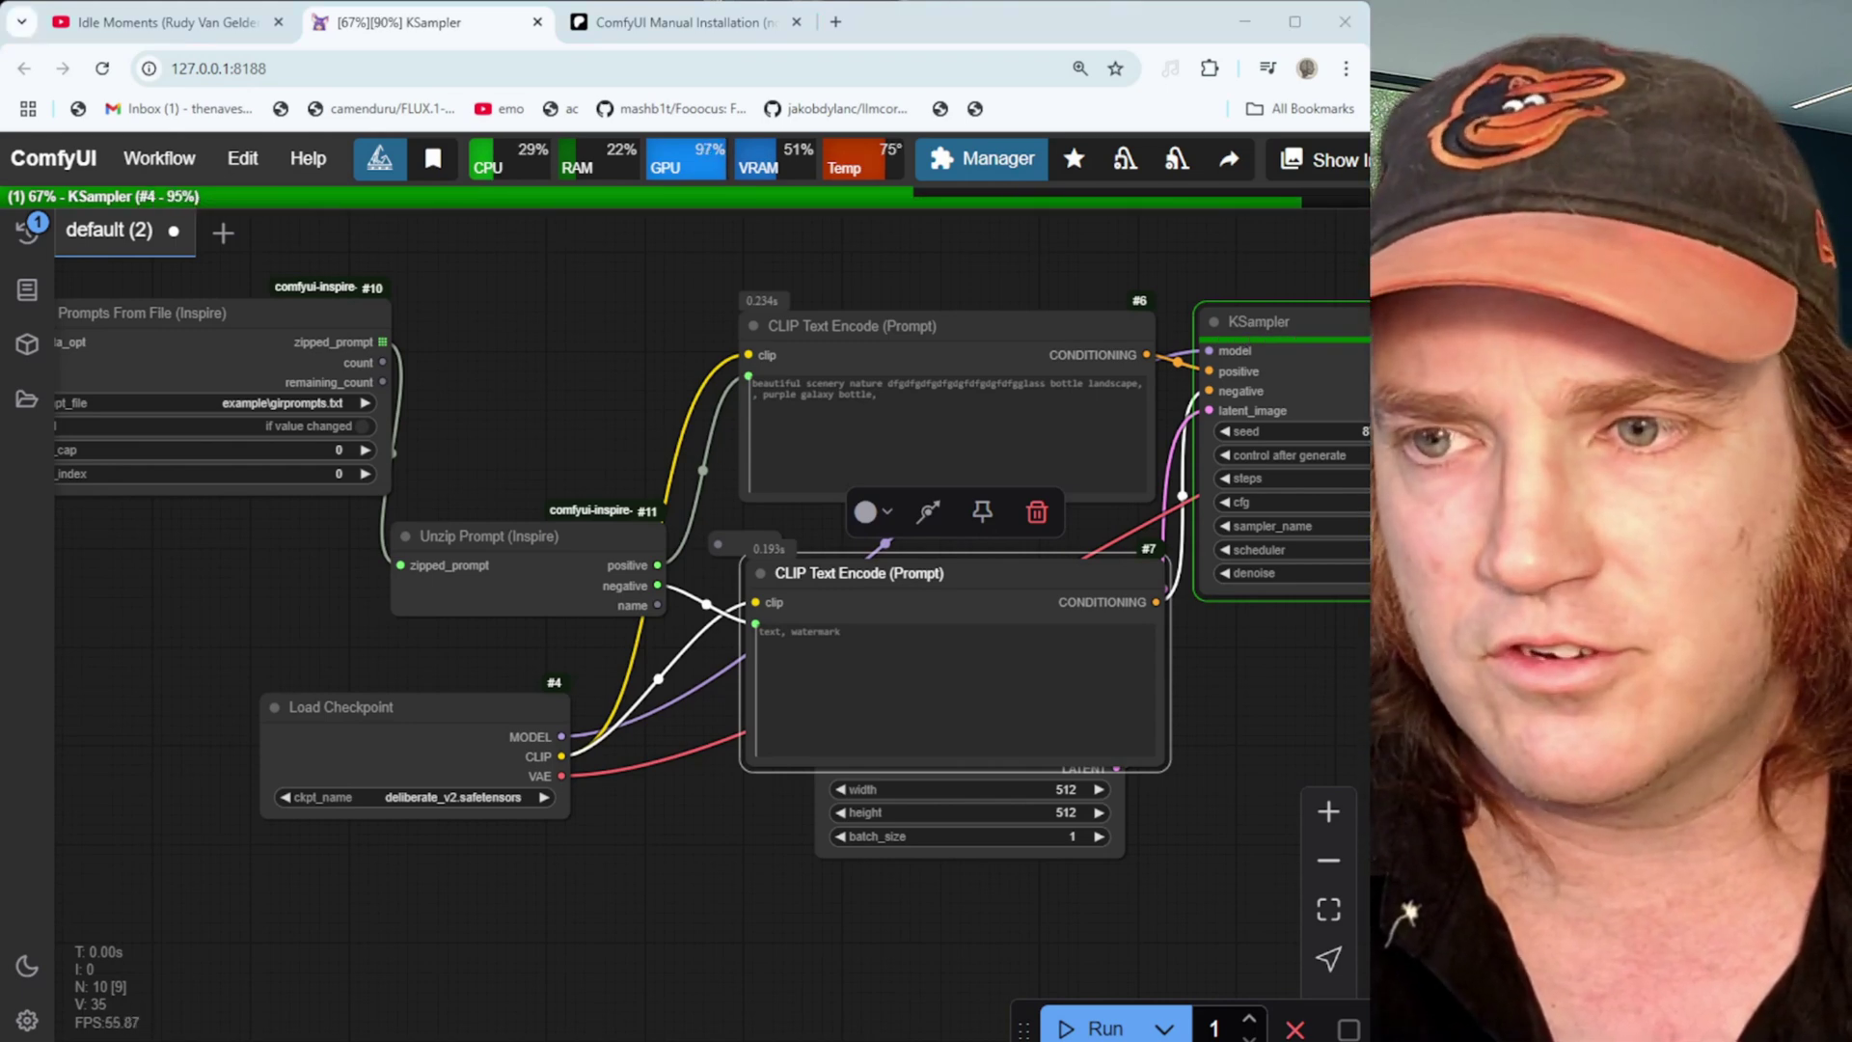
Examine the generated images in the Save Image node
left_click_drag(1300, 731, 1225, 729)
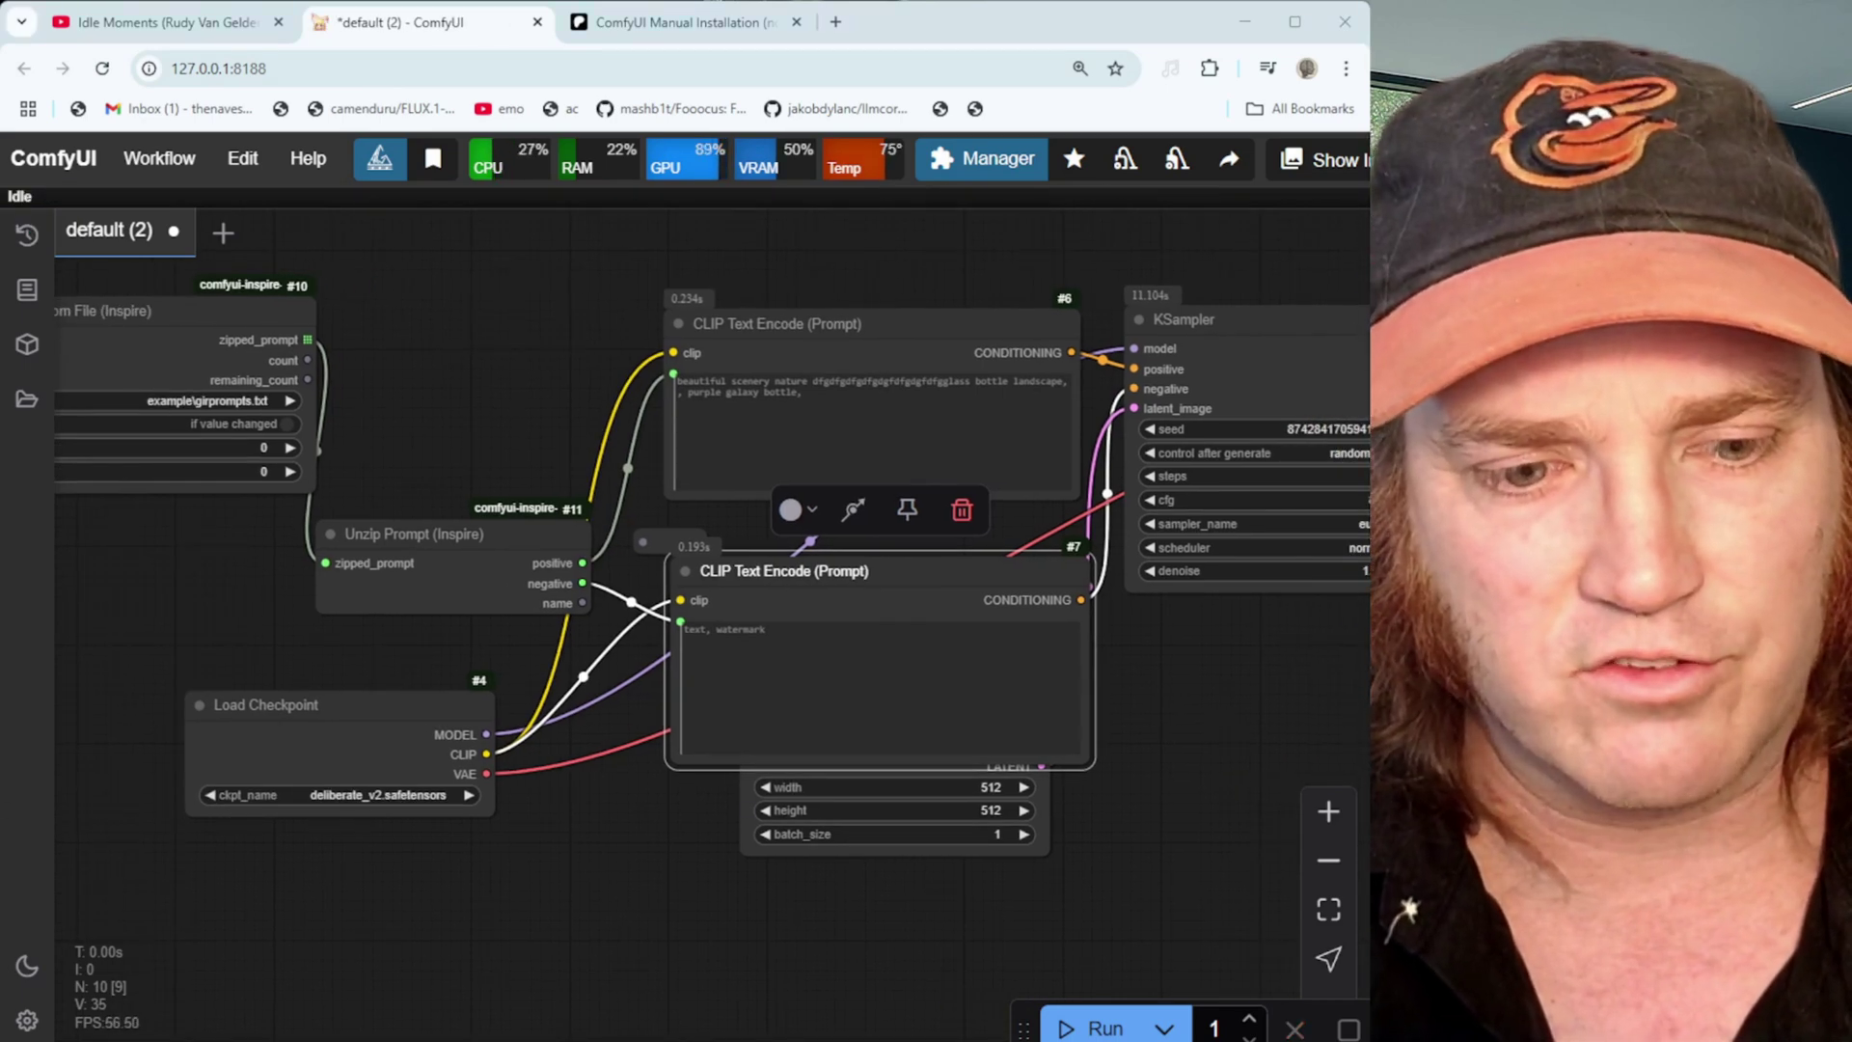
left_click_drag(1408, 743, 476, 786)
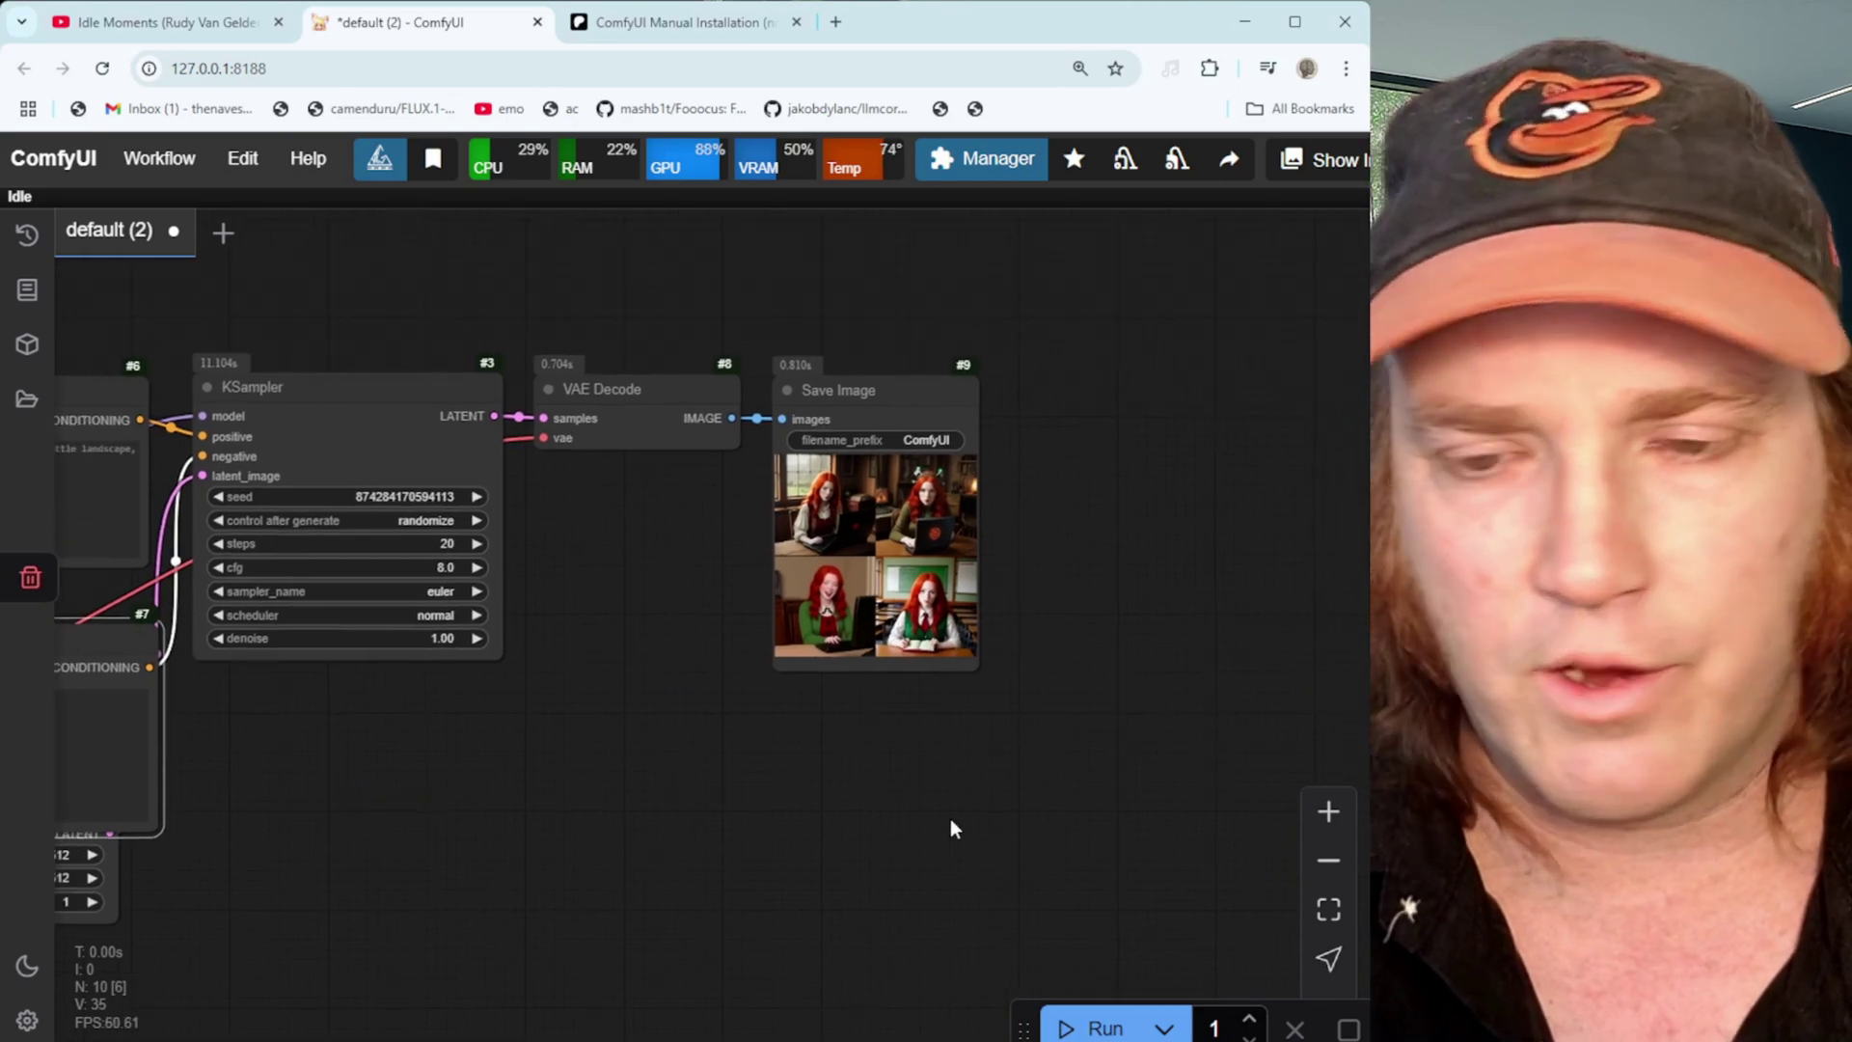
scroll(1262, 825, "up", 4)
scroll(1259, 815, "up", 3)
left_click_drag(901, 550, 984, 739)
scroll(984, 739, "up", 3)
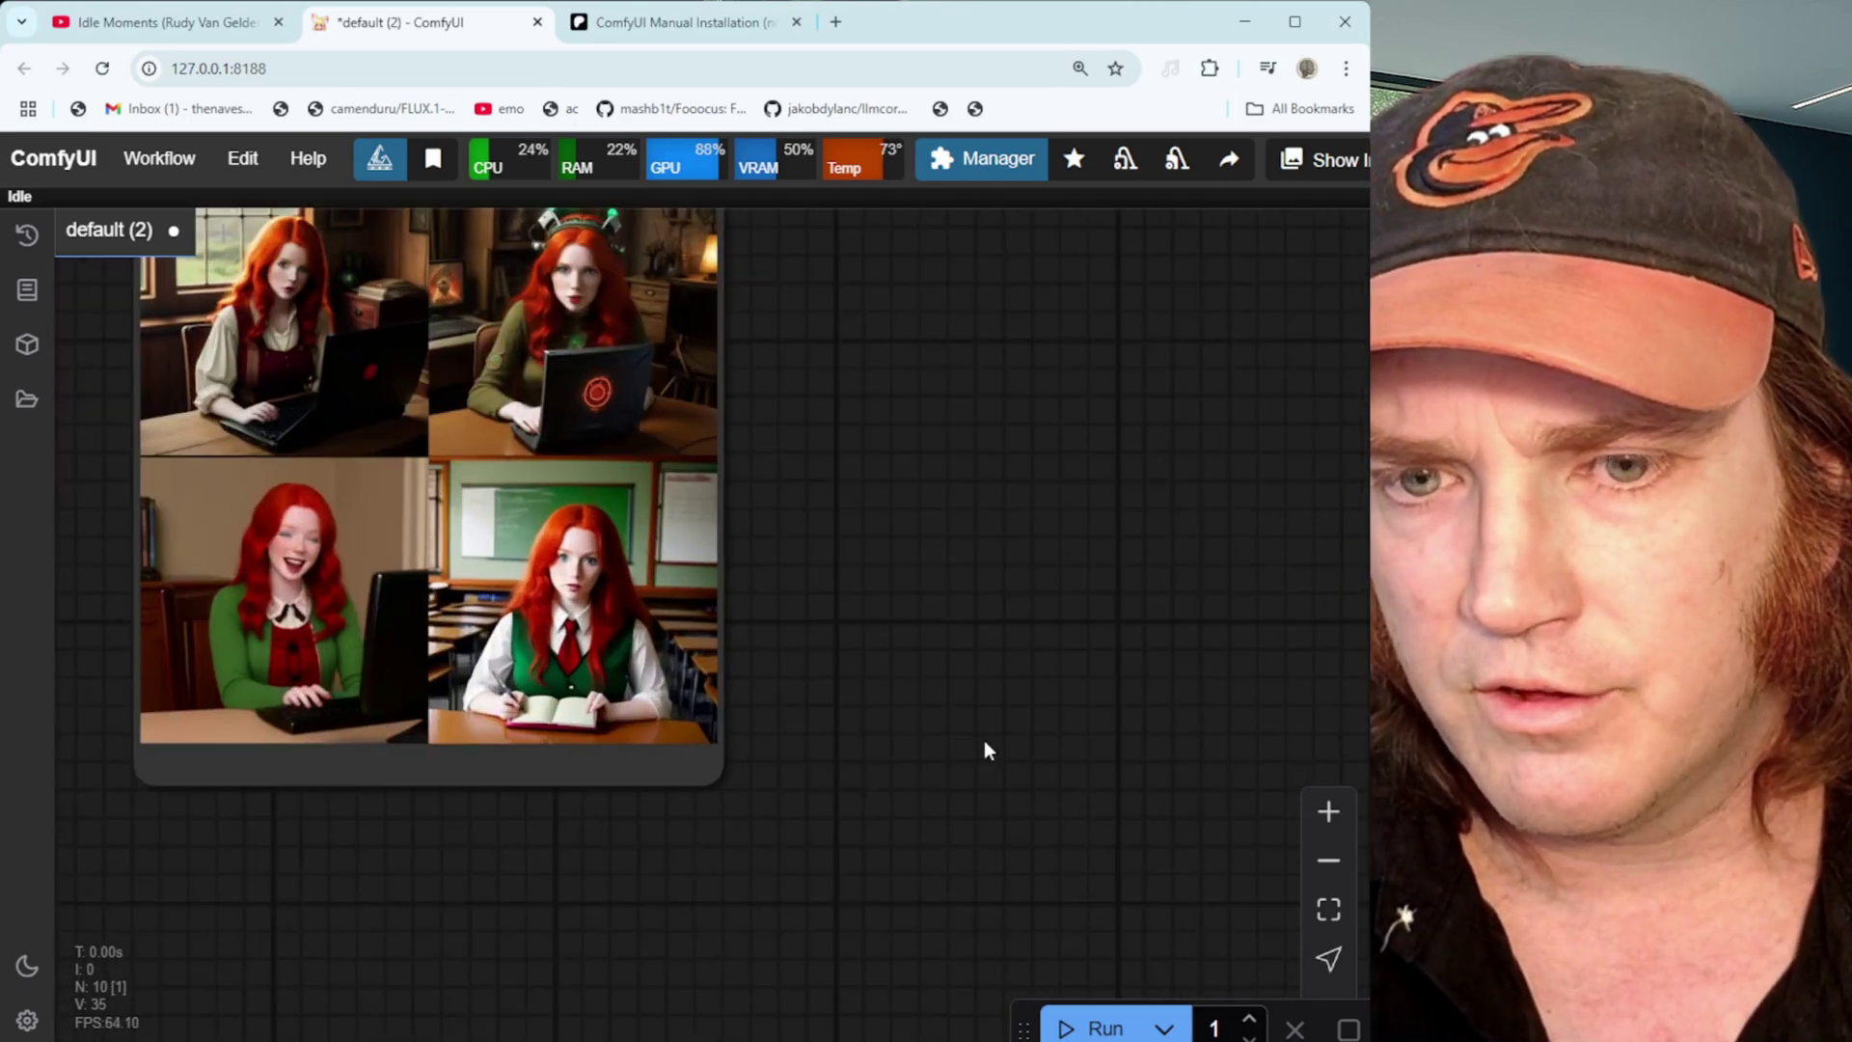
left_click_drag(965, 526, 1169, 662)
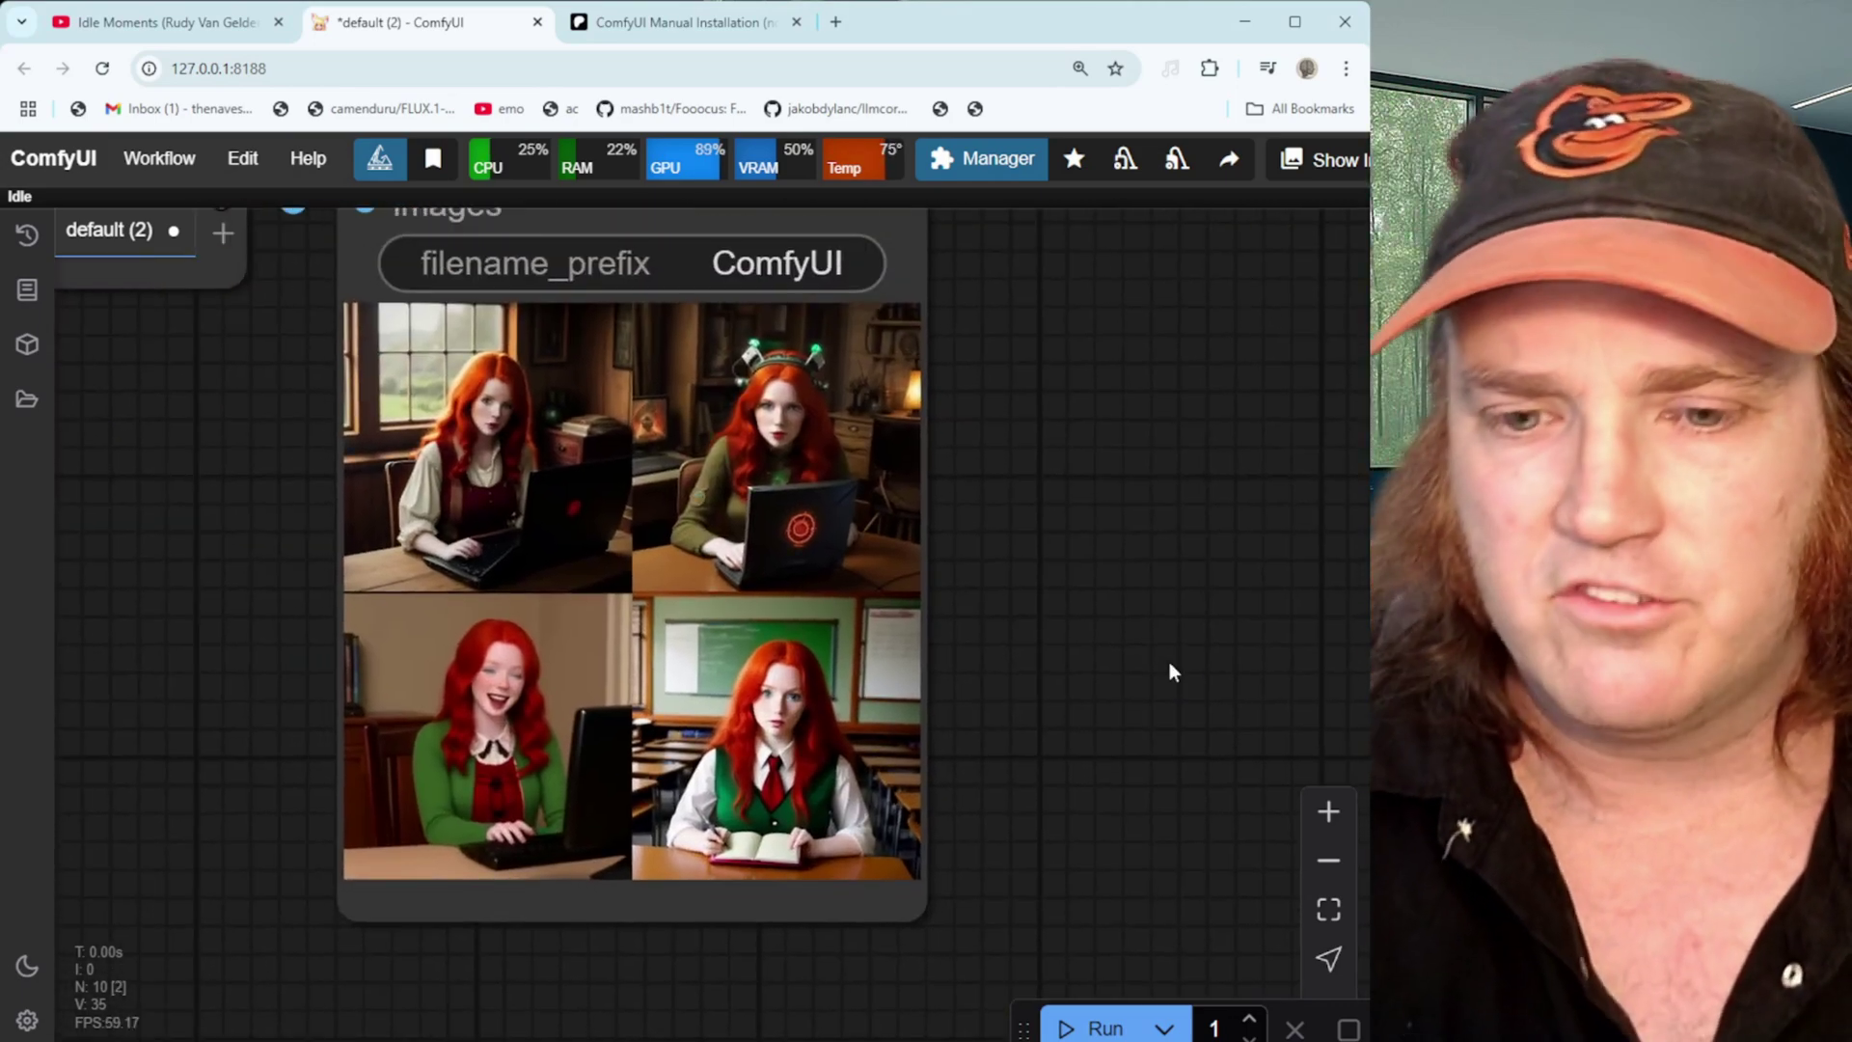
left_click_drag(215, 654, 368, 666)
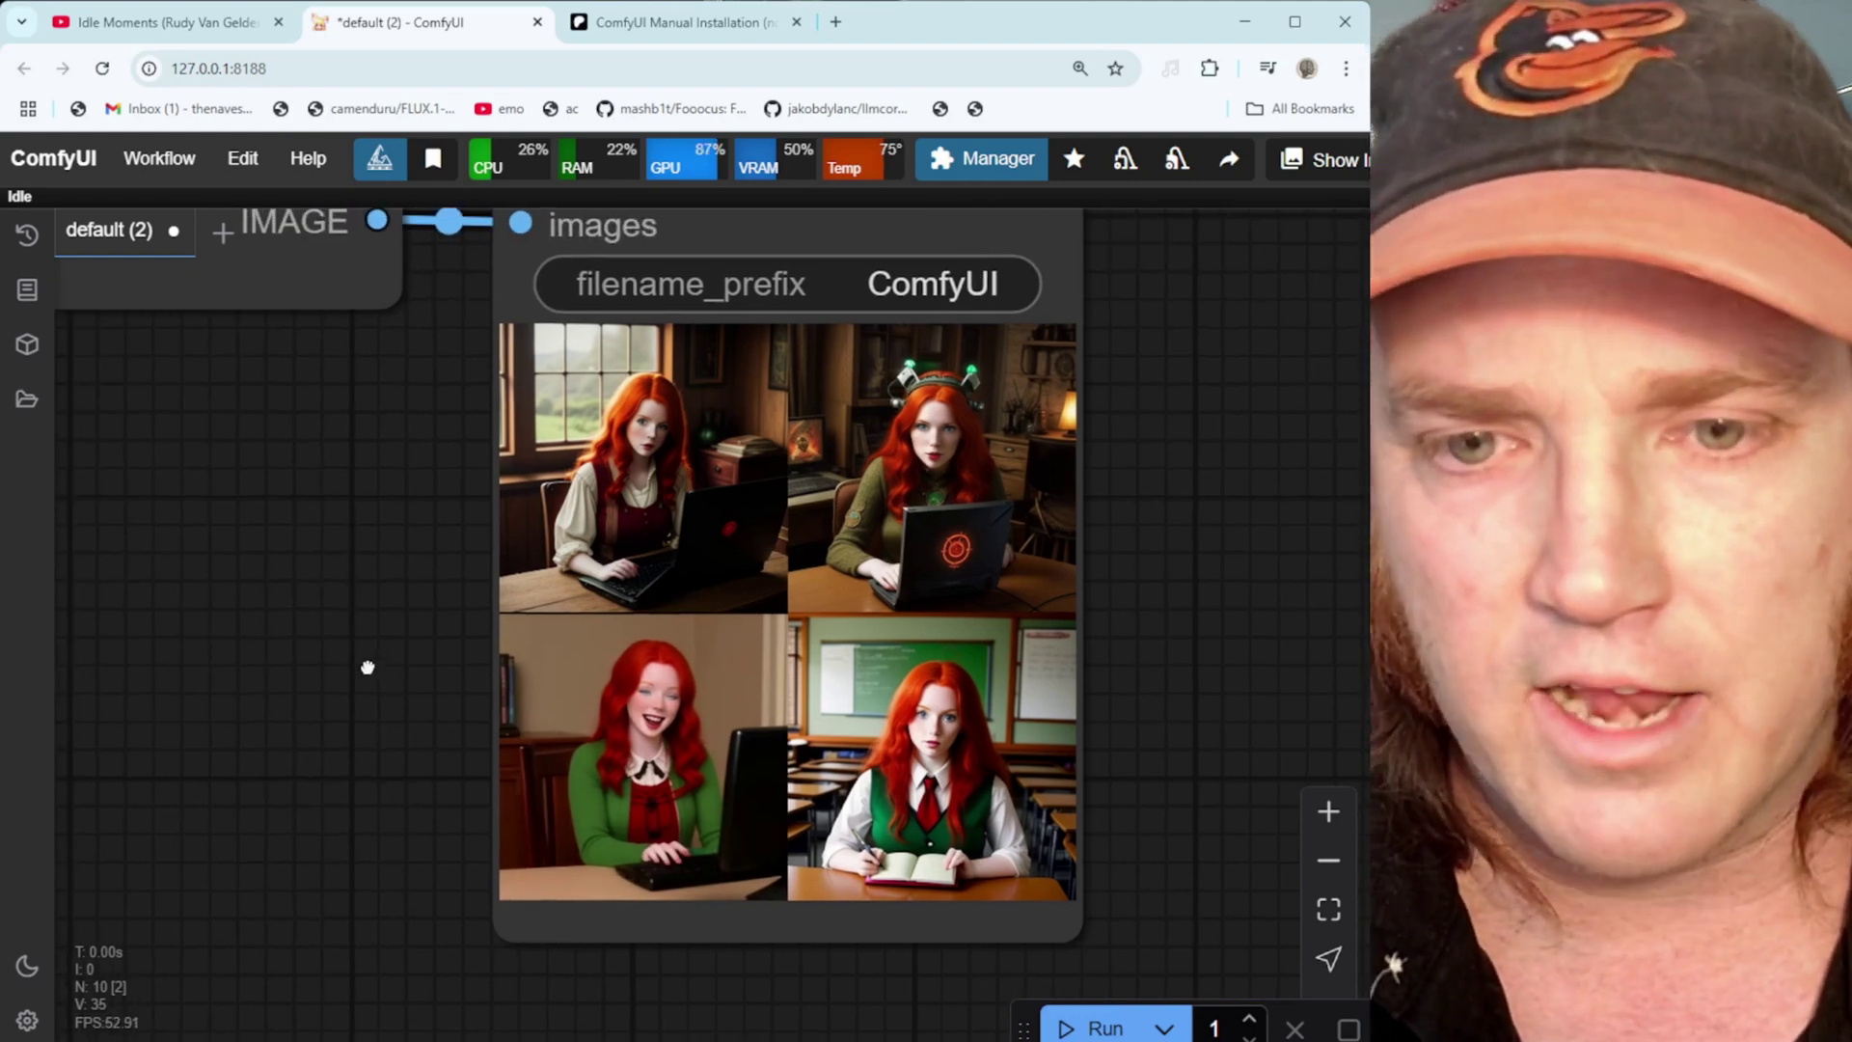
scroll(430, 616, "left", 5)
scroll(430, 616, "up", 3)
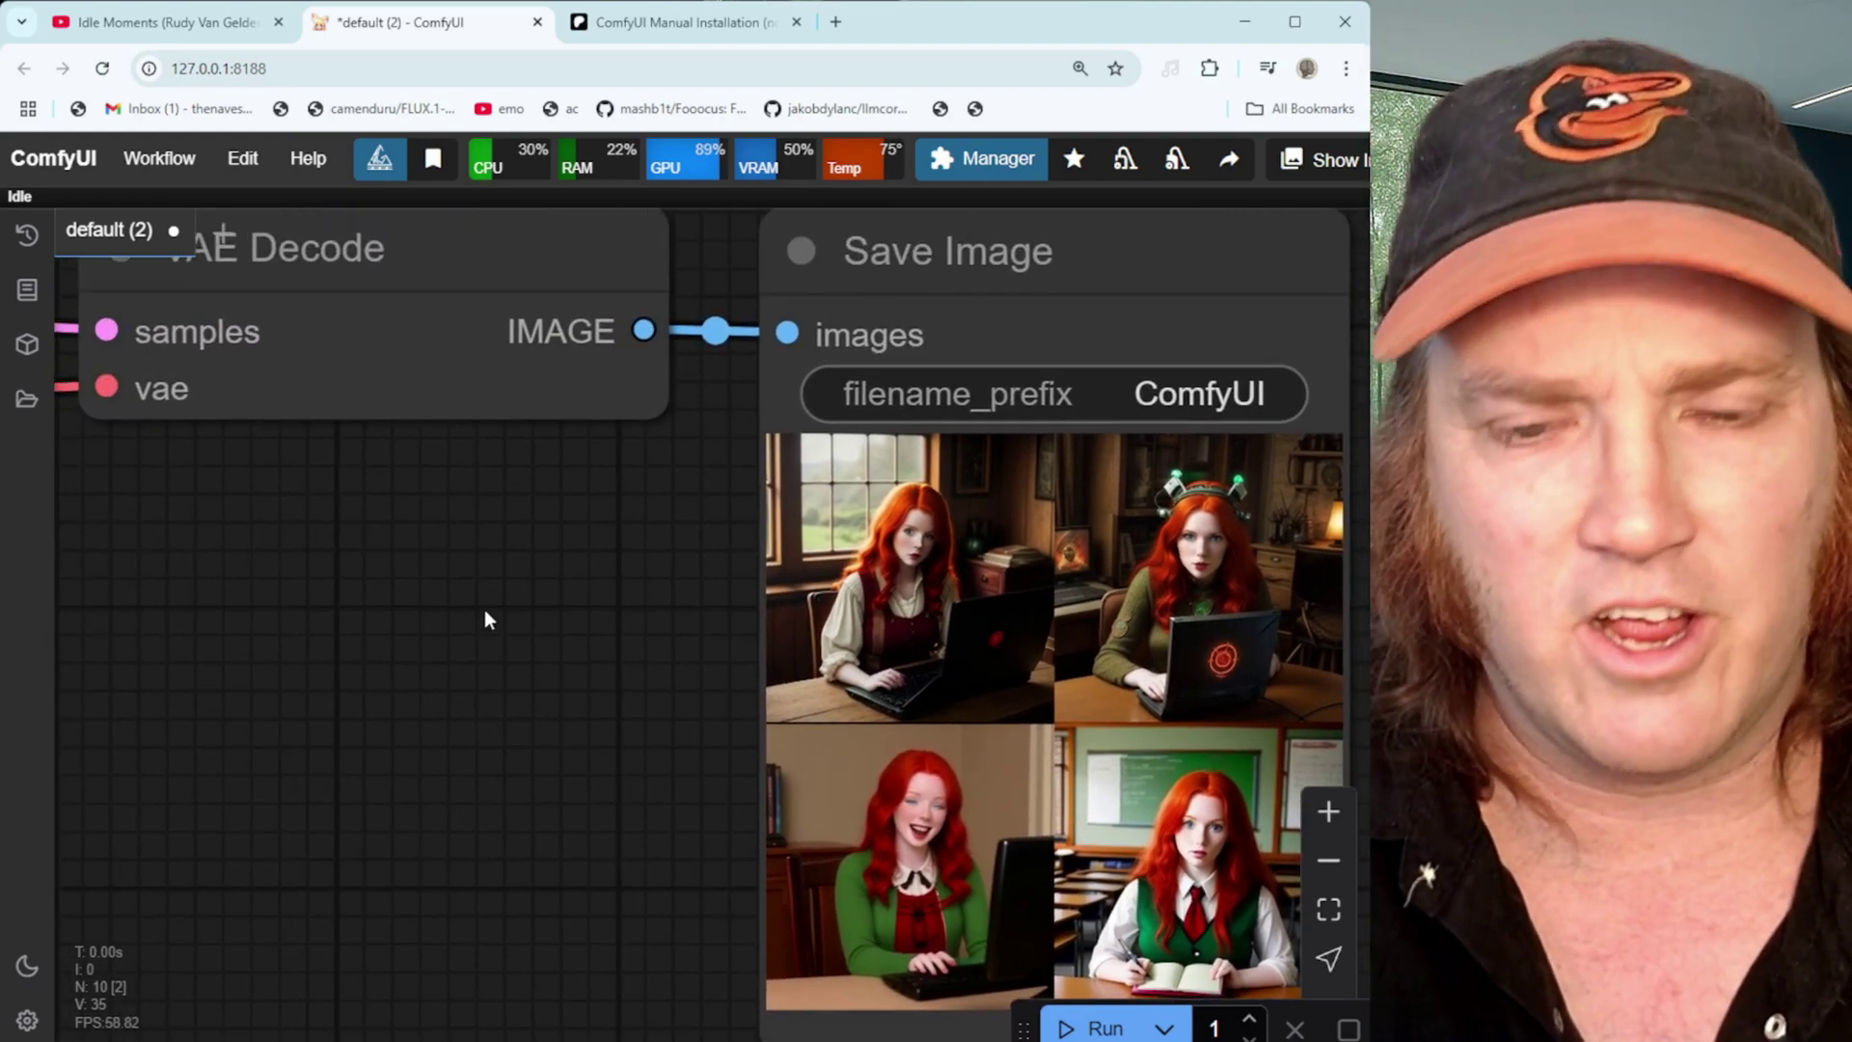
Examine the load_cap and start_index settings of the Load Prompts From File node and read the load_cap description
scroll(483, 628, "down", 2)
scroll(483, 613, "left", 5)
scroll(446, 537, "left", 4)
scroll(189, 415, "down", 2)
scroll(126, 348, "left", 15)
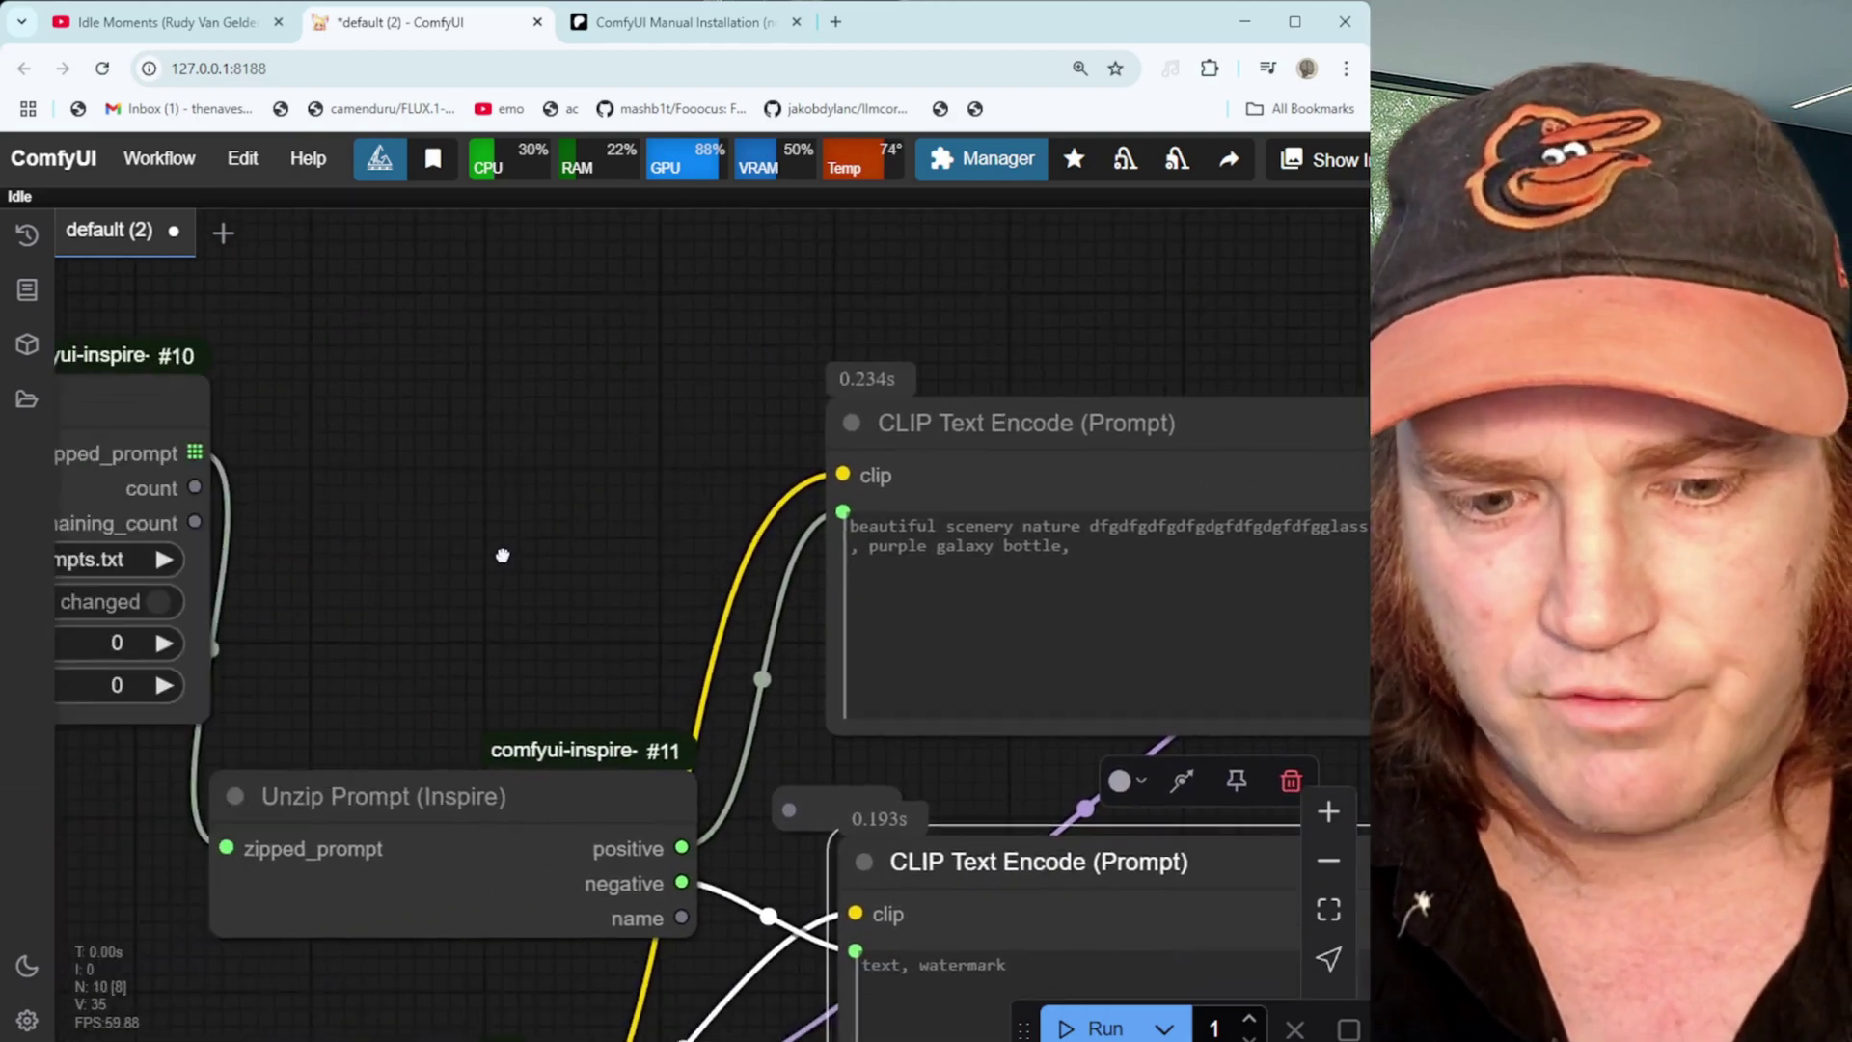
scroll(932, 550, "left", 5)
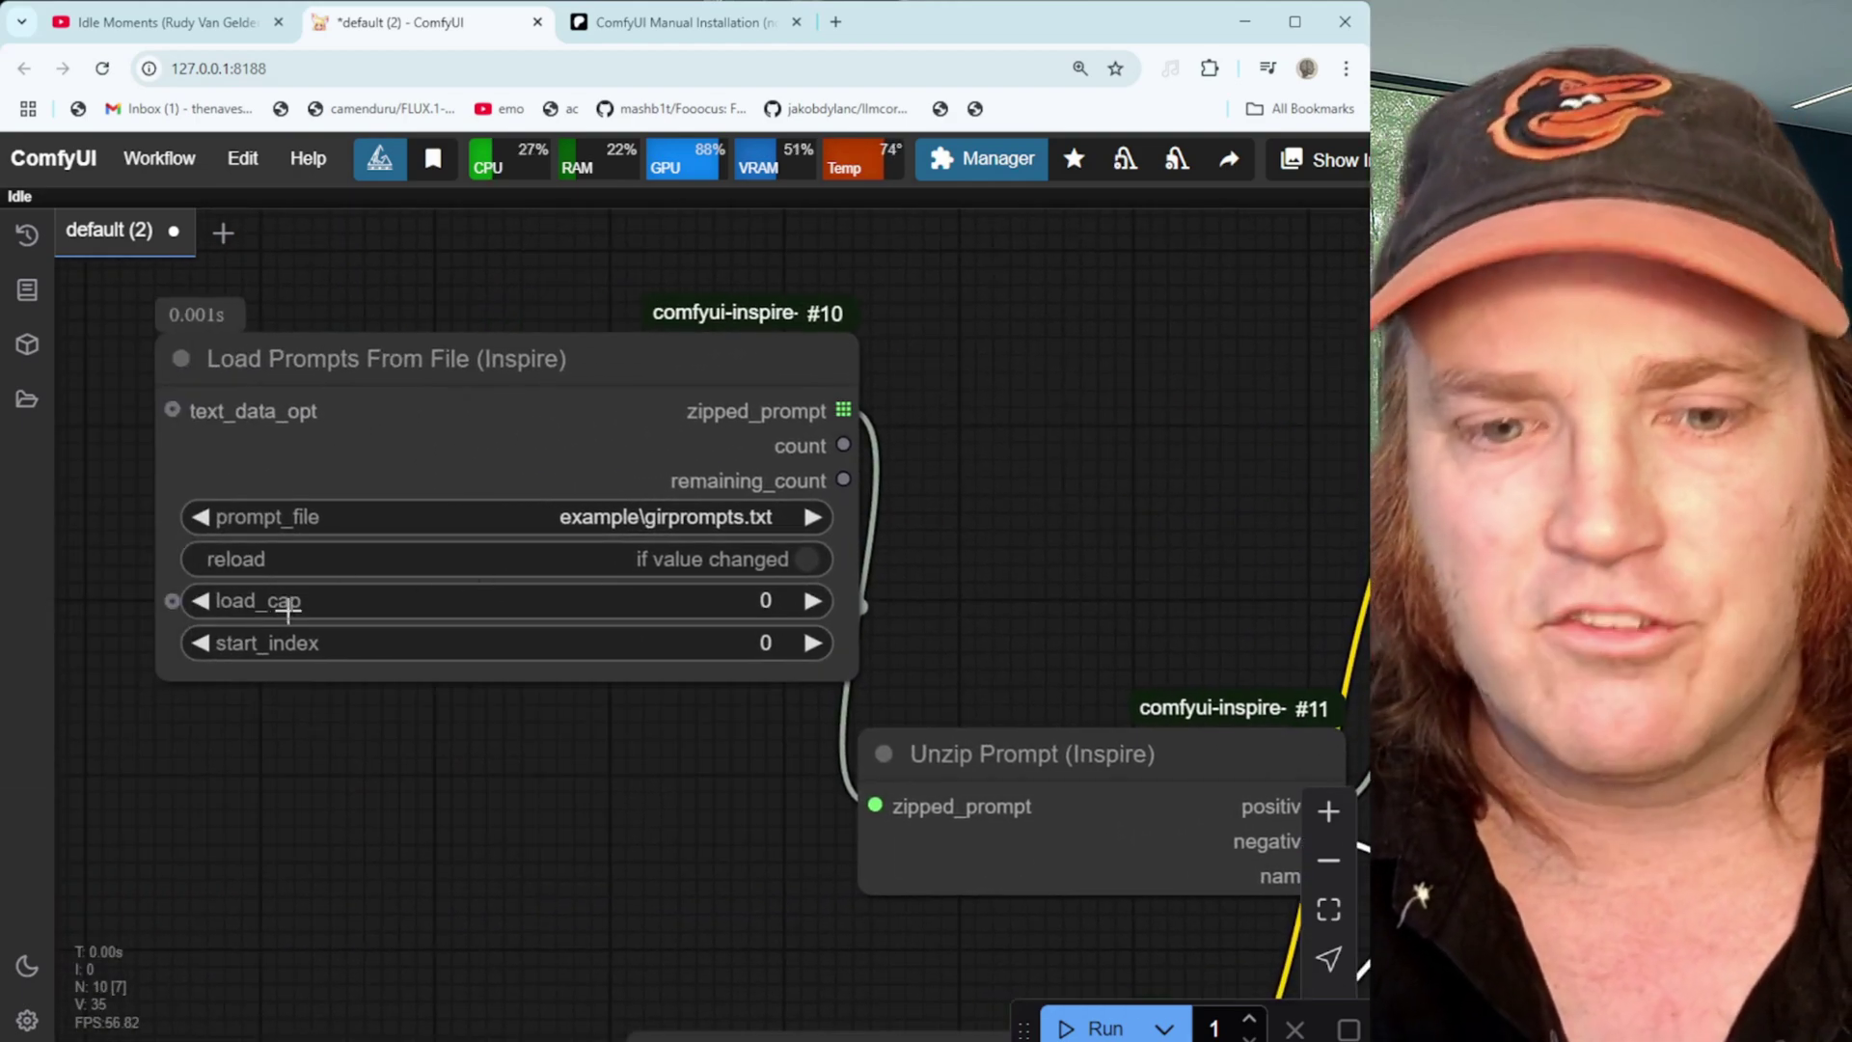
mouse_move(271, 605)
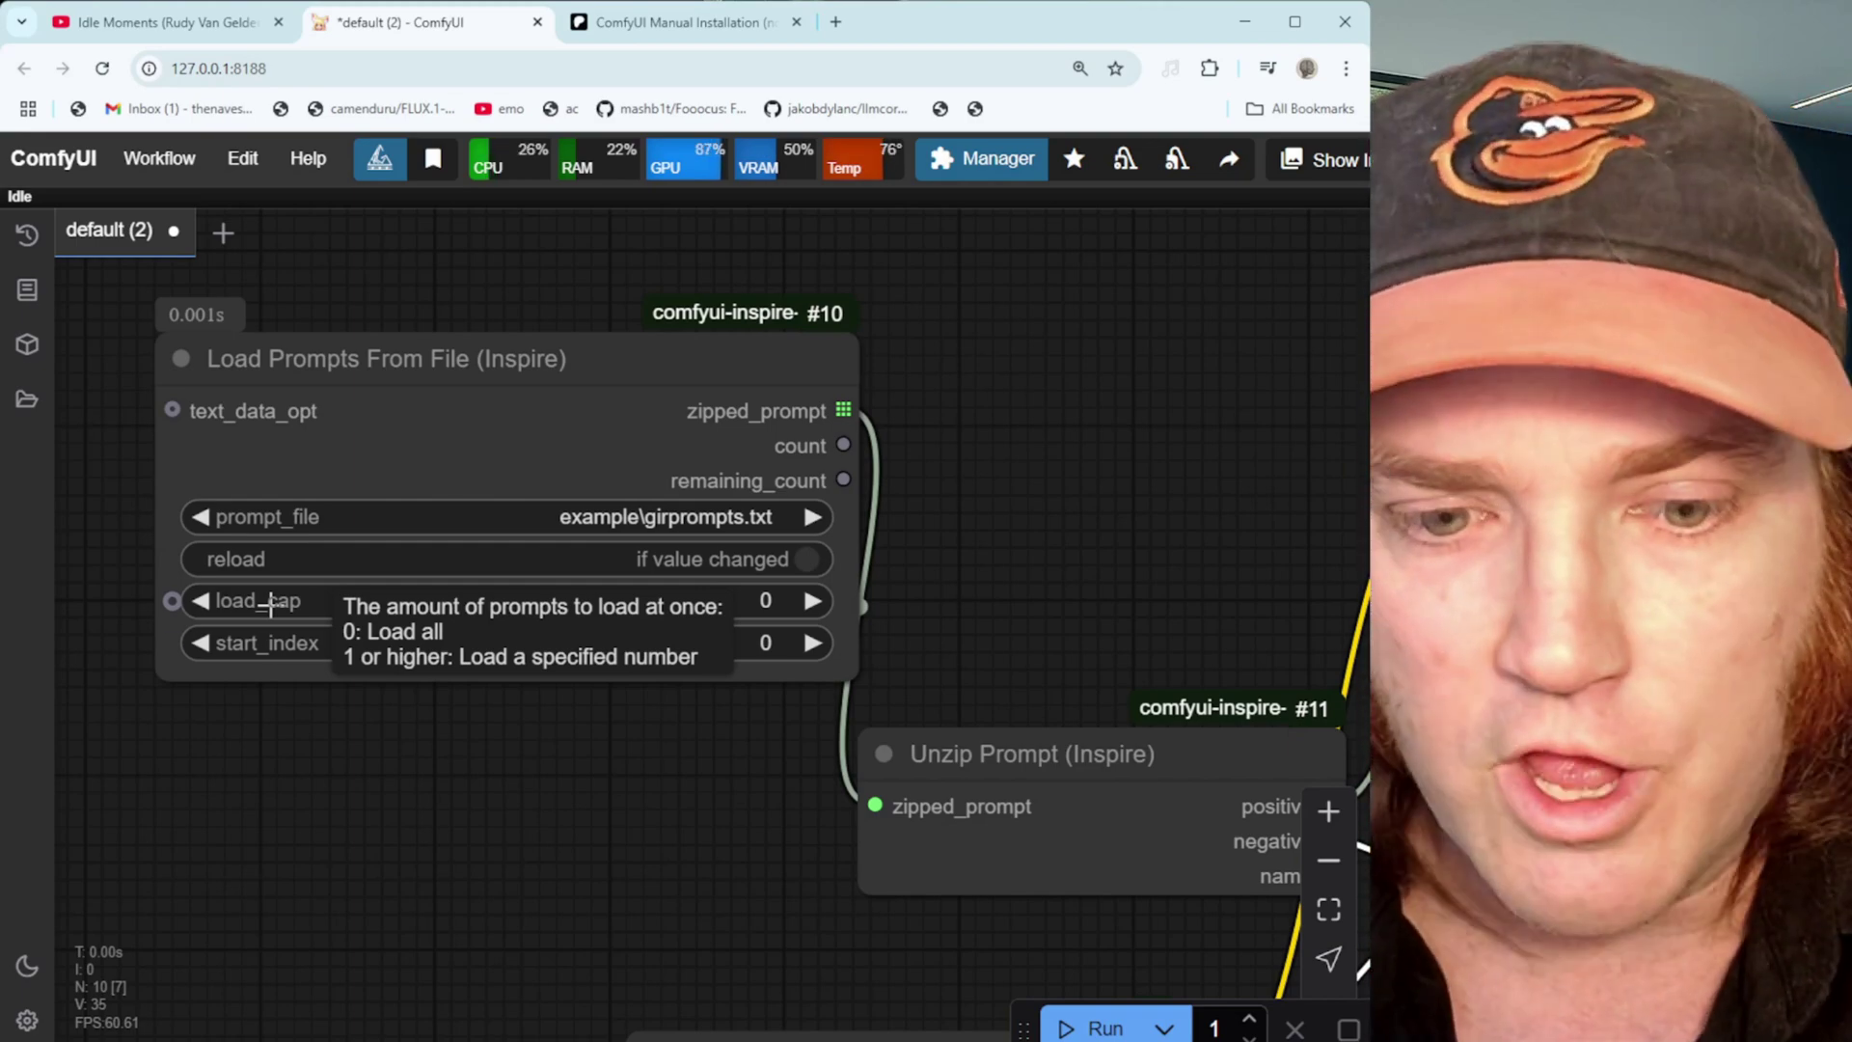
mouse_move(318, 652)
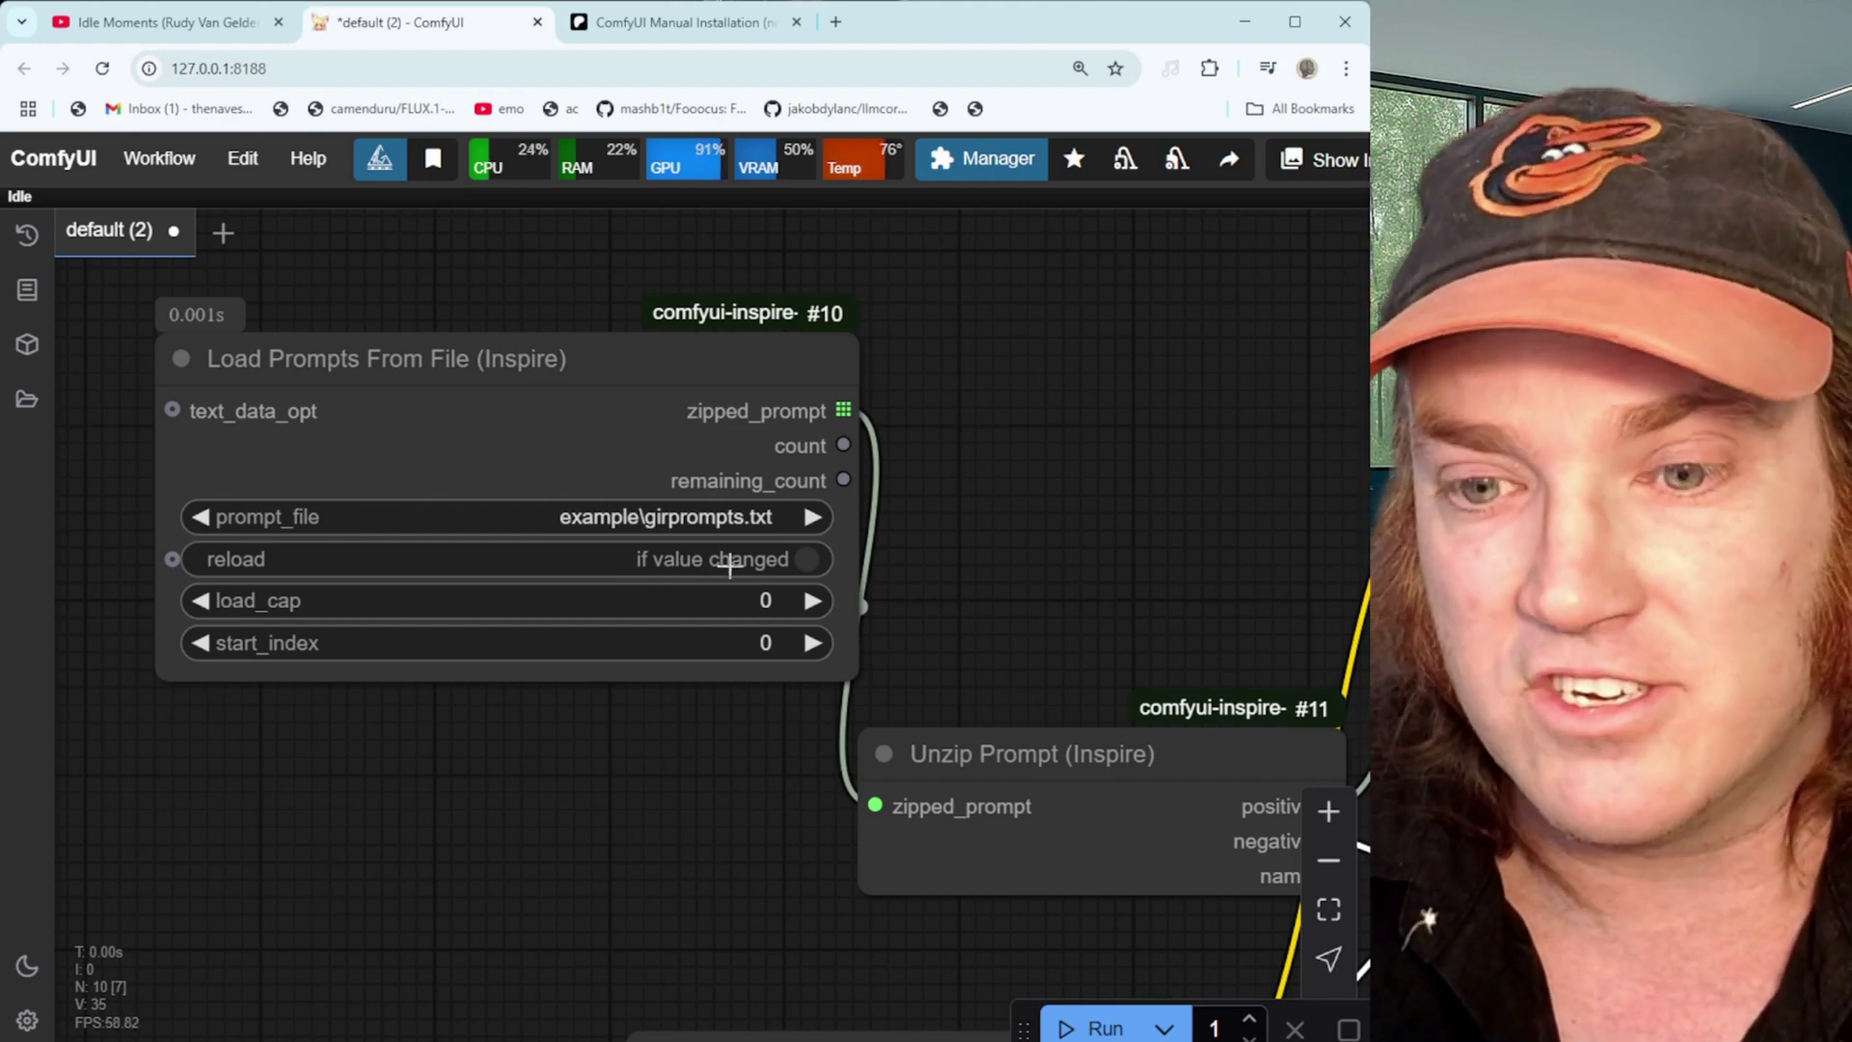
Set reload on the Load Prompts From File node to "if file changed" and run the workflow again
left_click(728, 567)
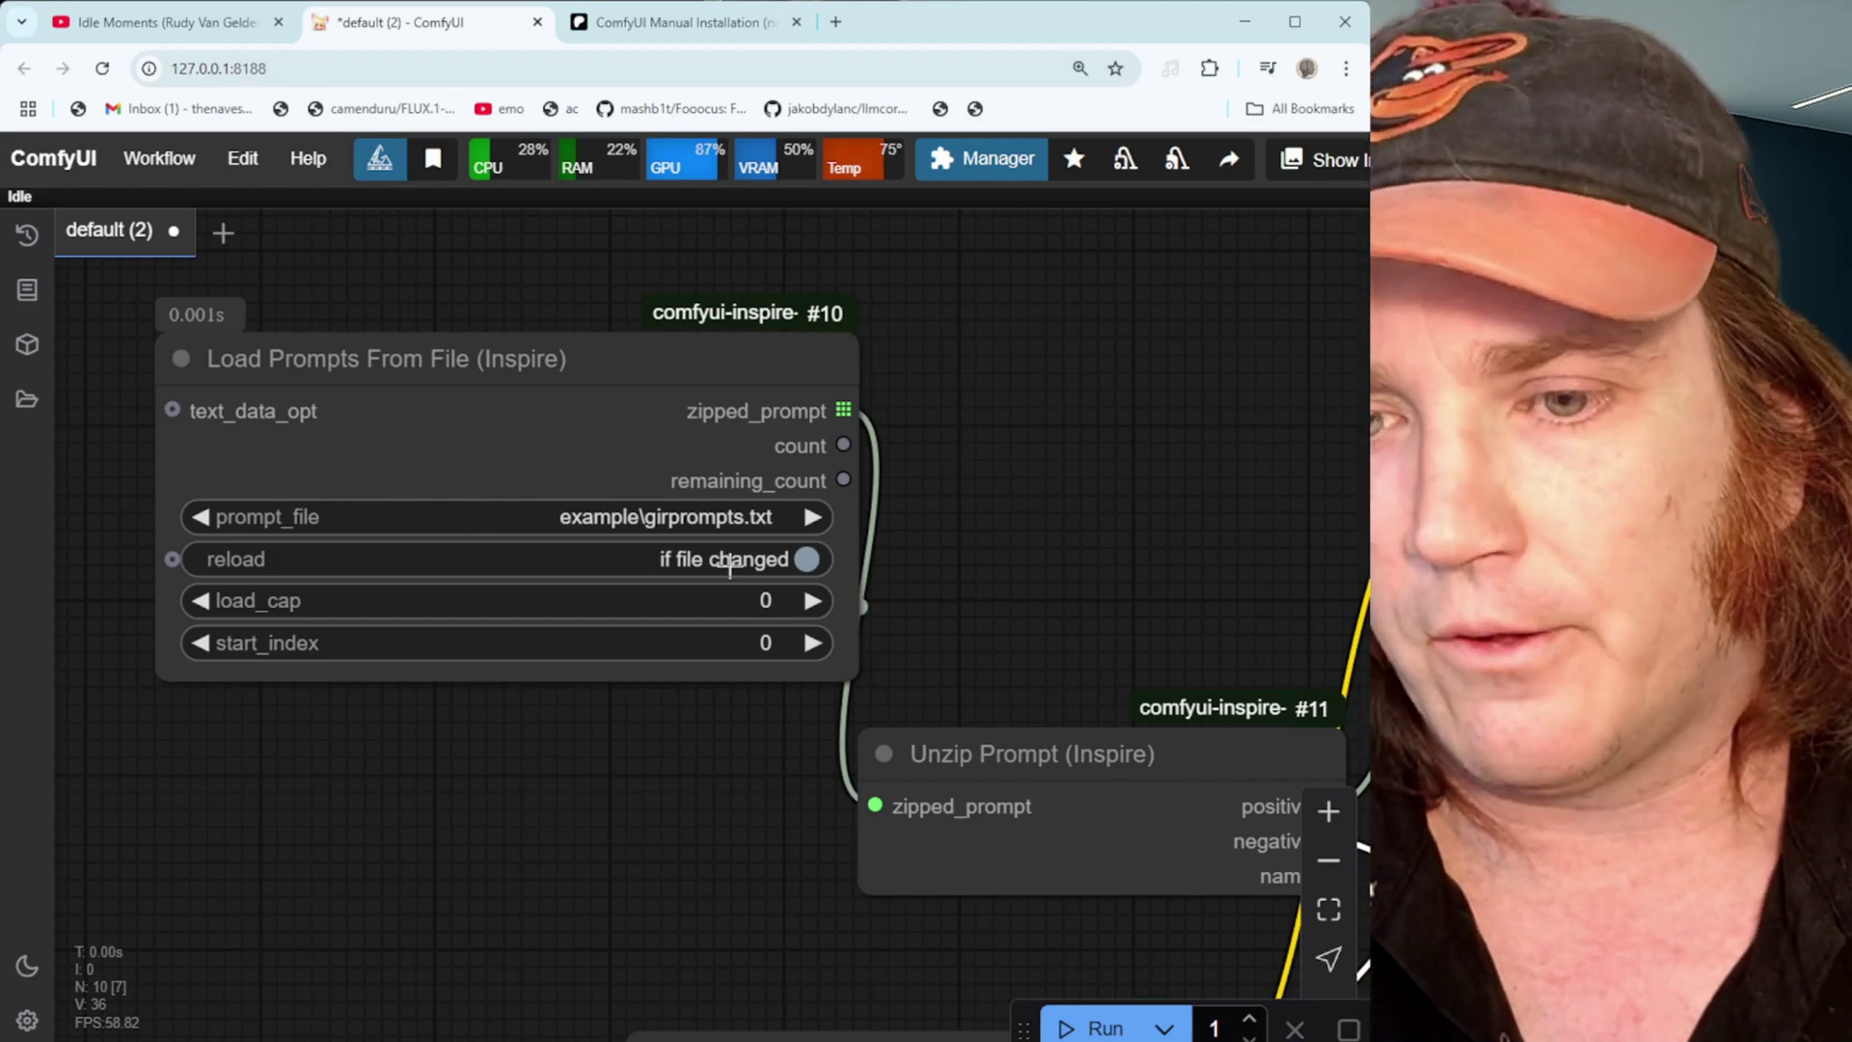
left_click_drag(784, 816, 610, 635)
left_click(1080, 1028)
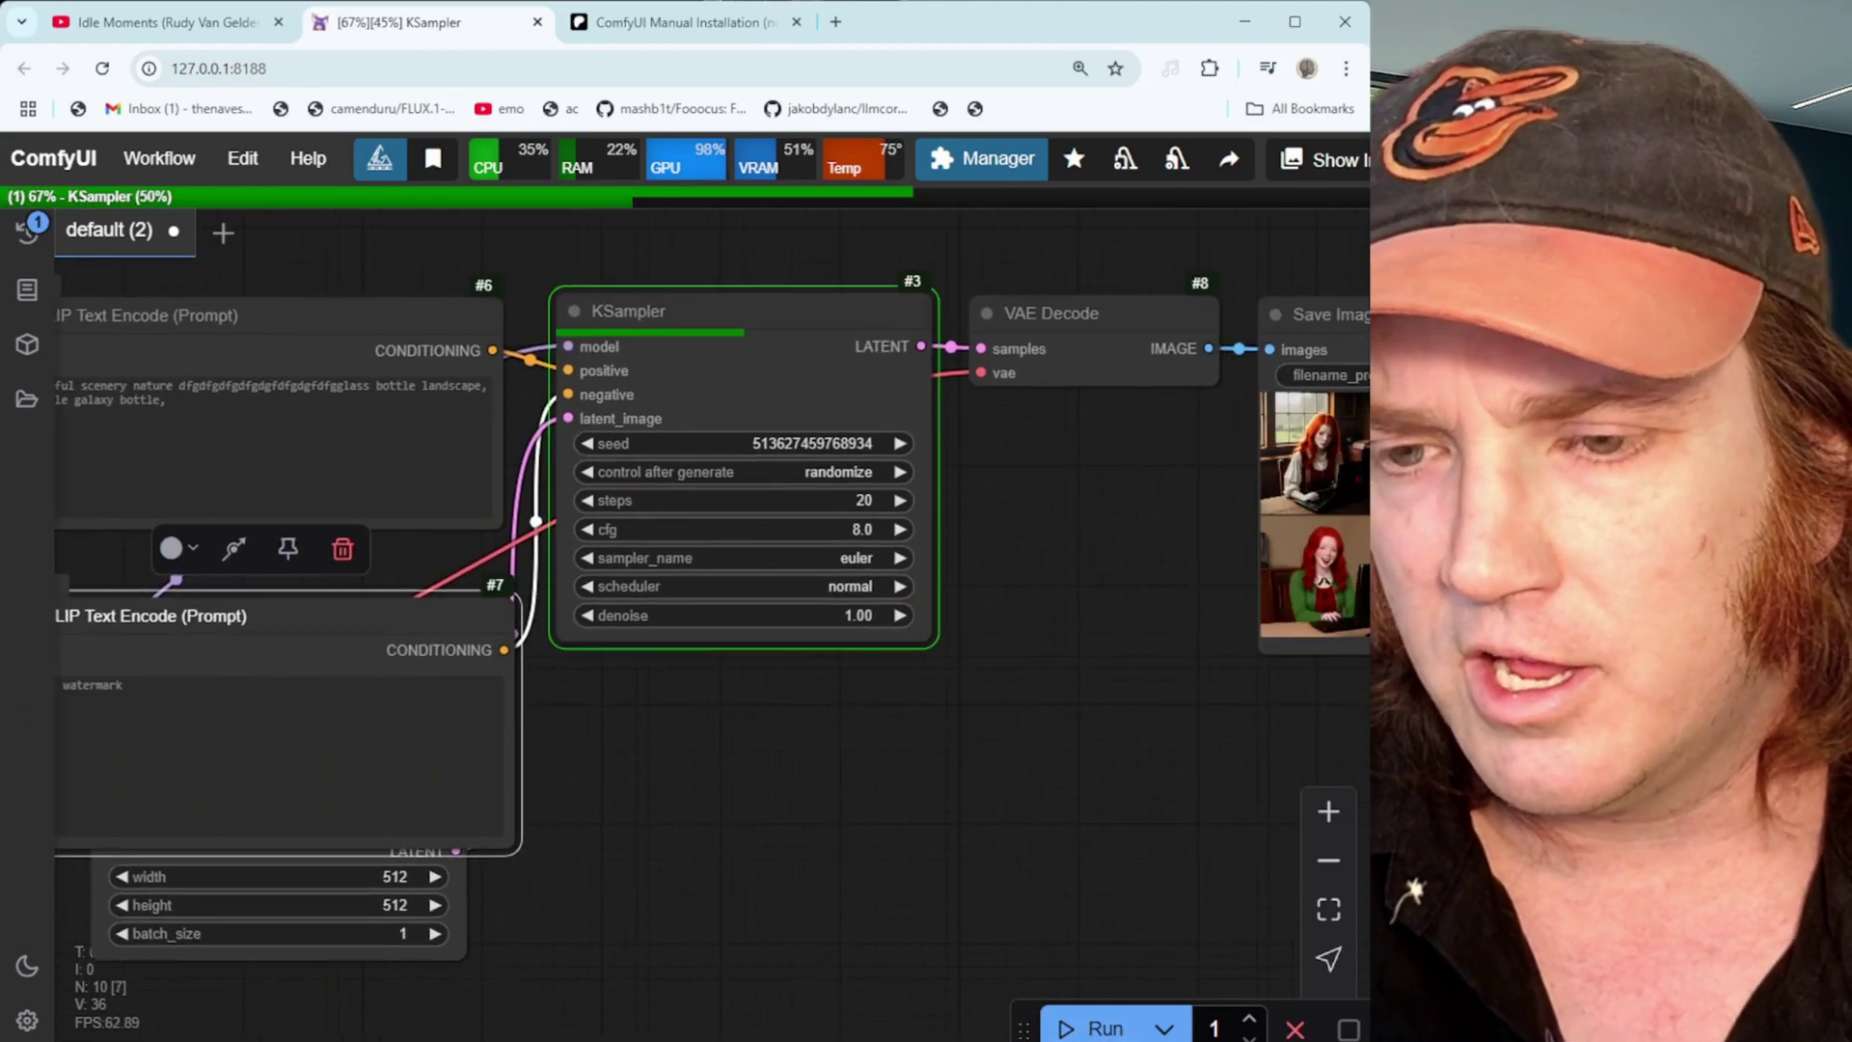
Inspect the newly generated images in the Save Image node, and review the prompt-loading nodes and their links
left_click_drag(962, 714, 783, 759)
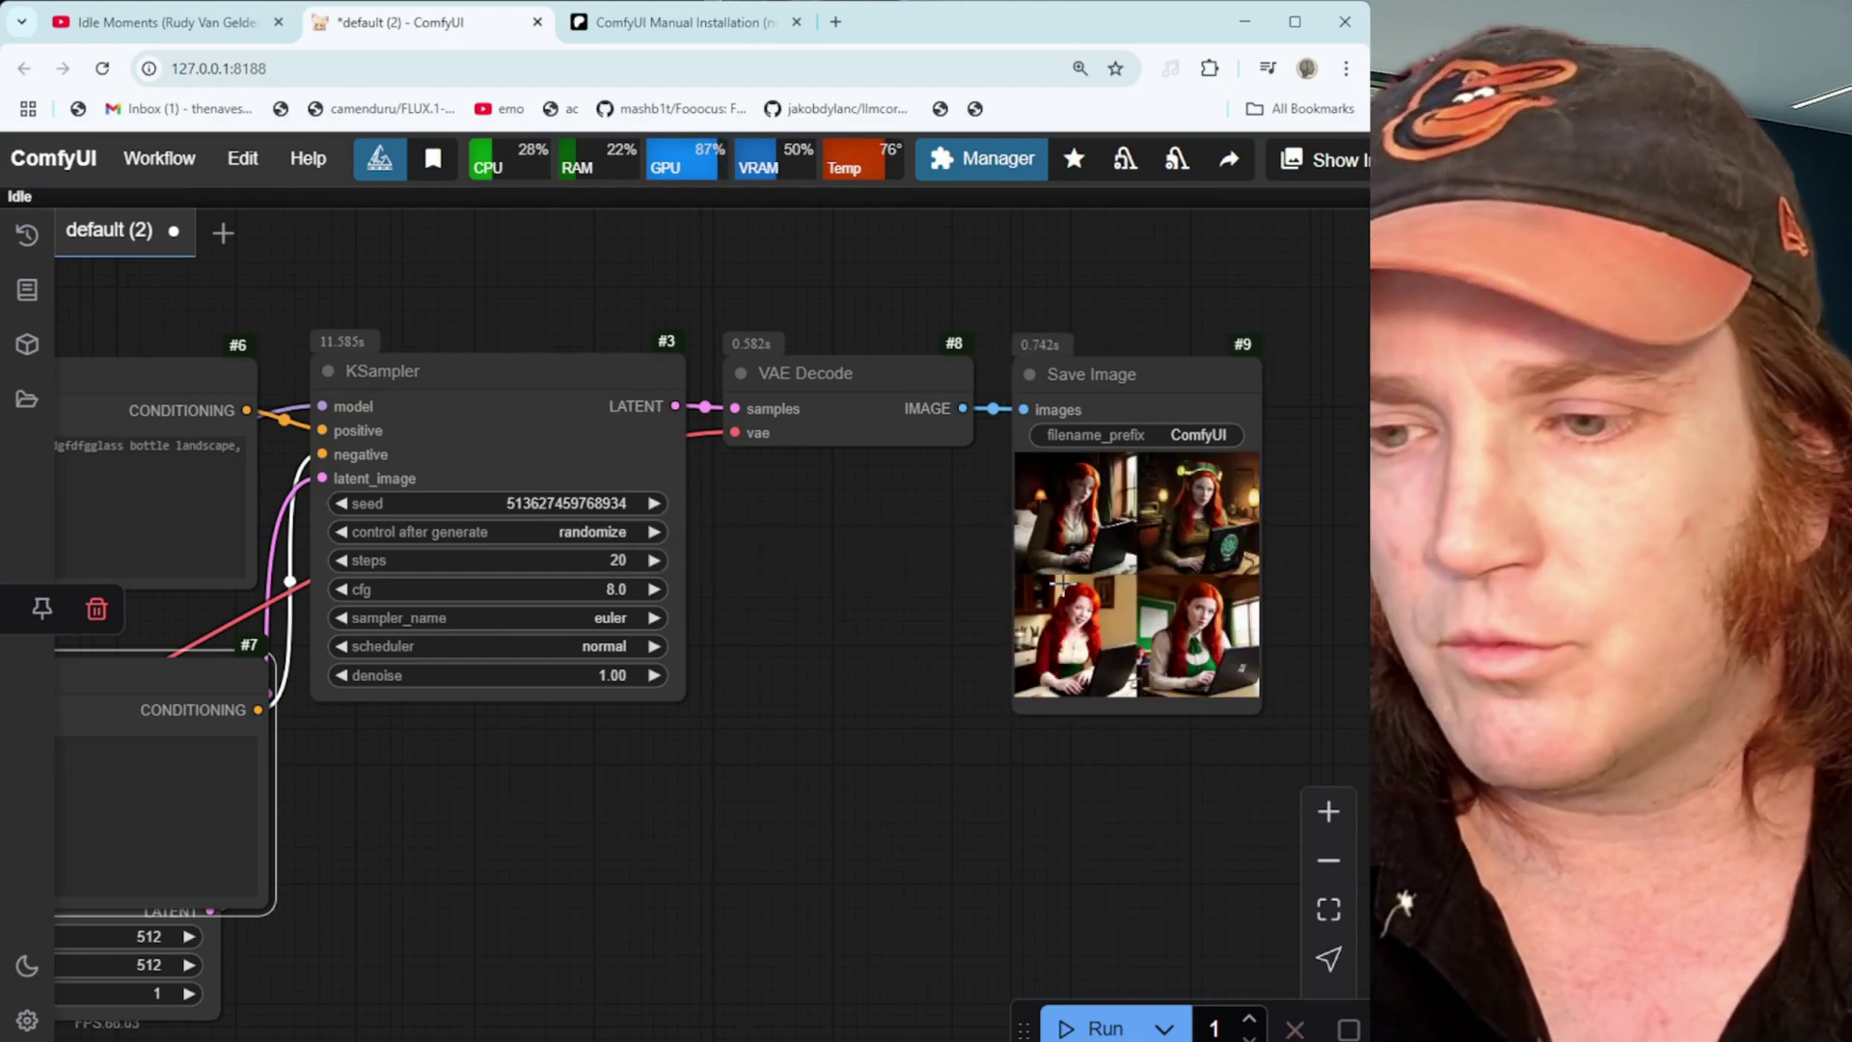
scroll(969, 734, "up", 3)
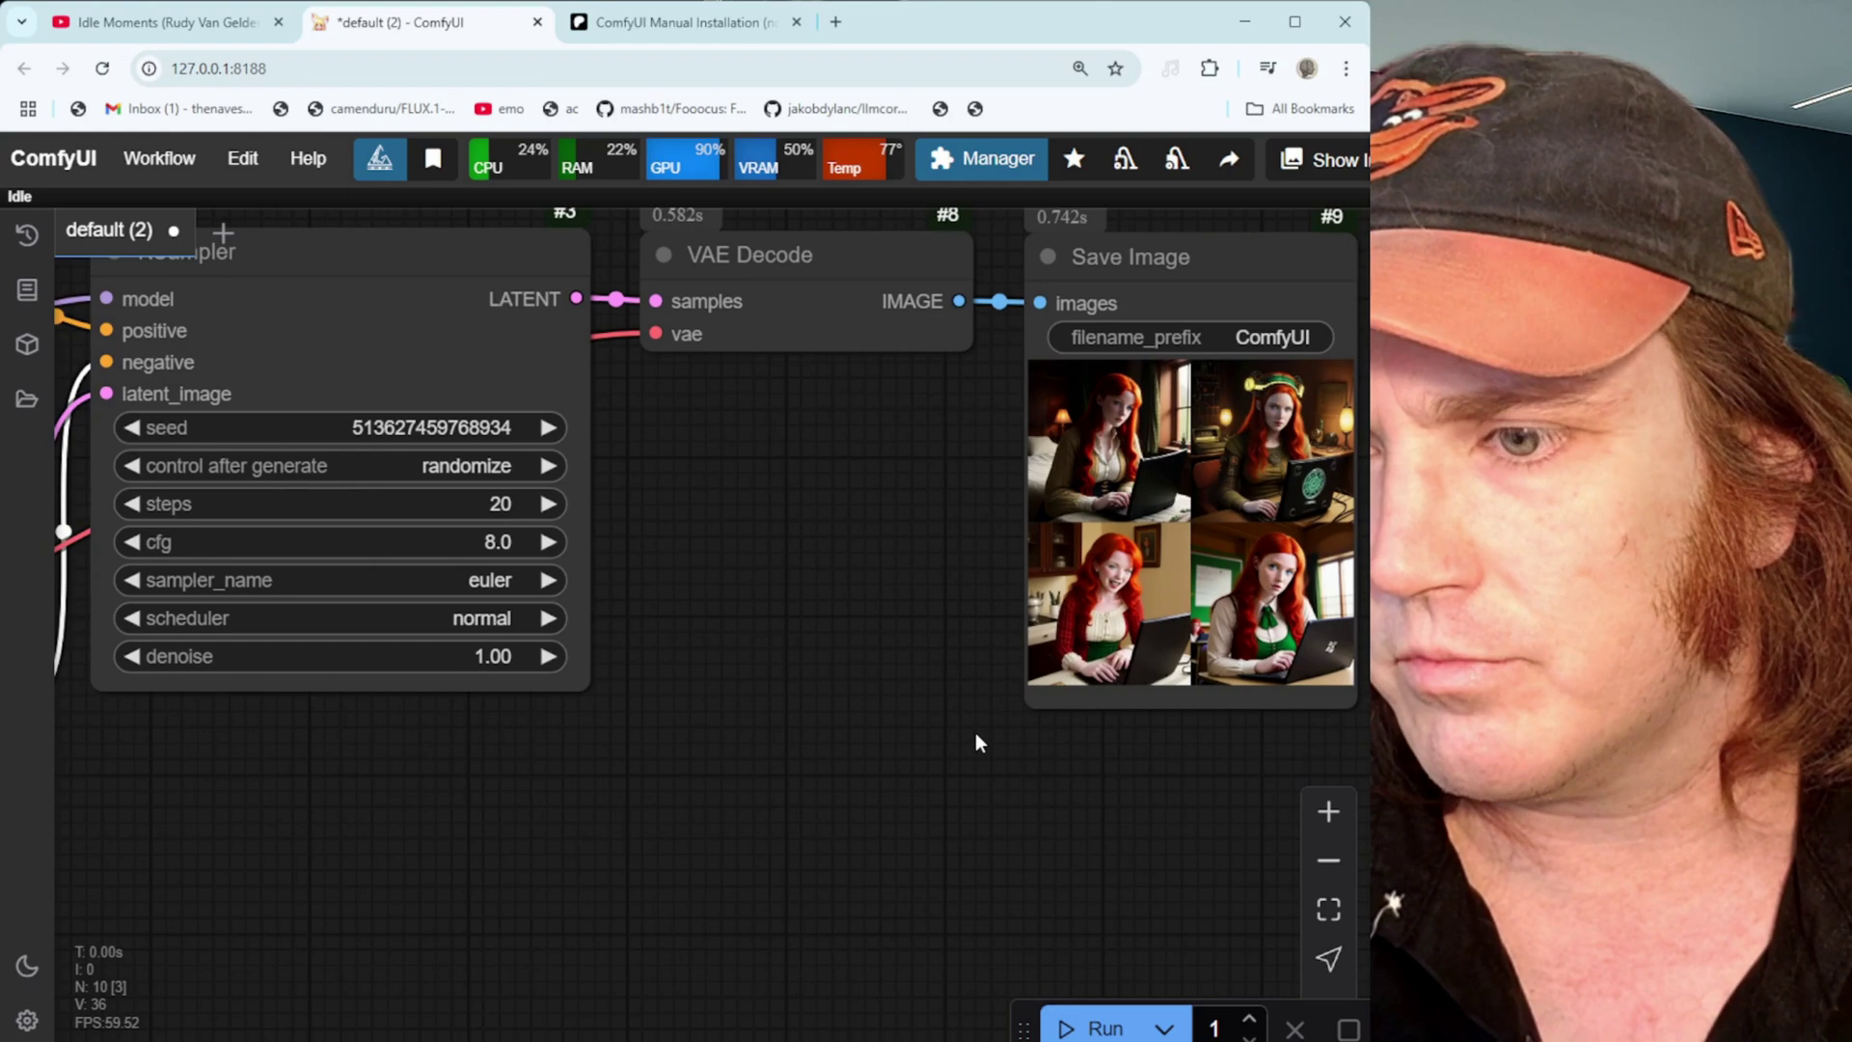
scroll(975, 732, "down", 2)
left_click_drag(646, 921, 1195, 889)
left_click_drag(118, 629, 407, 542)
mouse_move(319, 413)
left_mouse_down()
mouse_move(560, 413)
mouse_move(530, 521)
mouse_move(696, 496)
mouse_move(646, 498)
left_mouse_up()
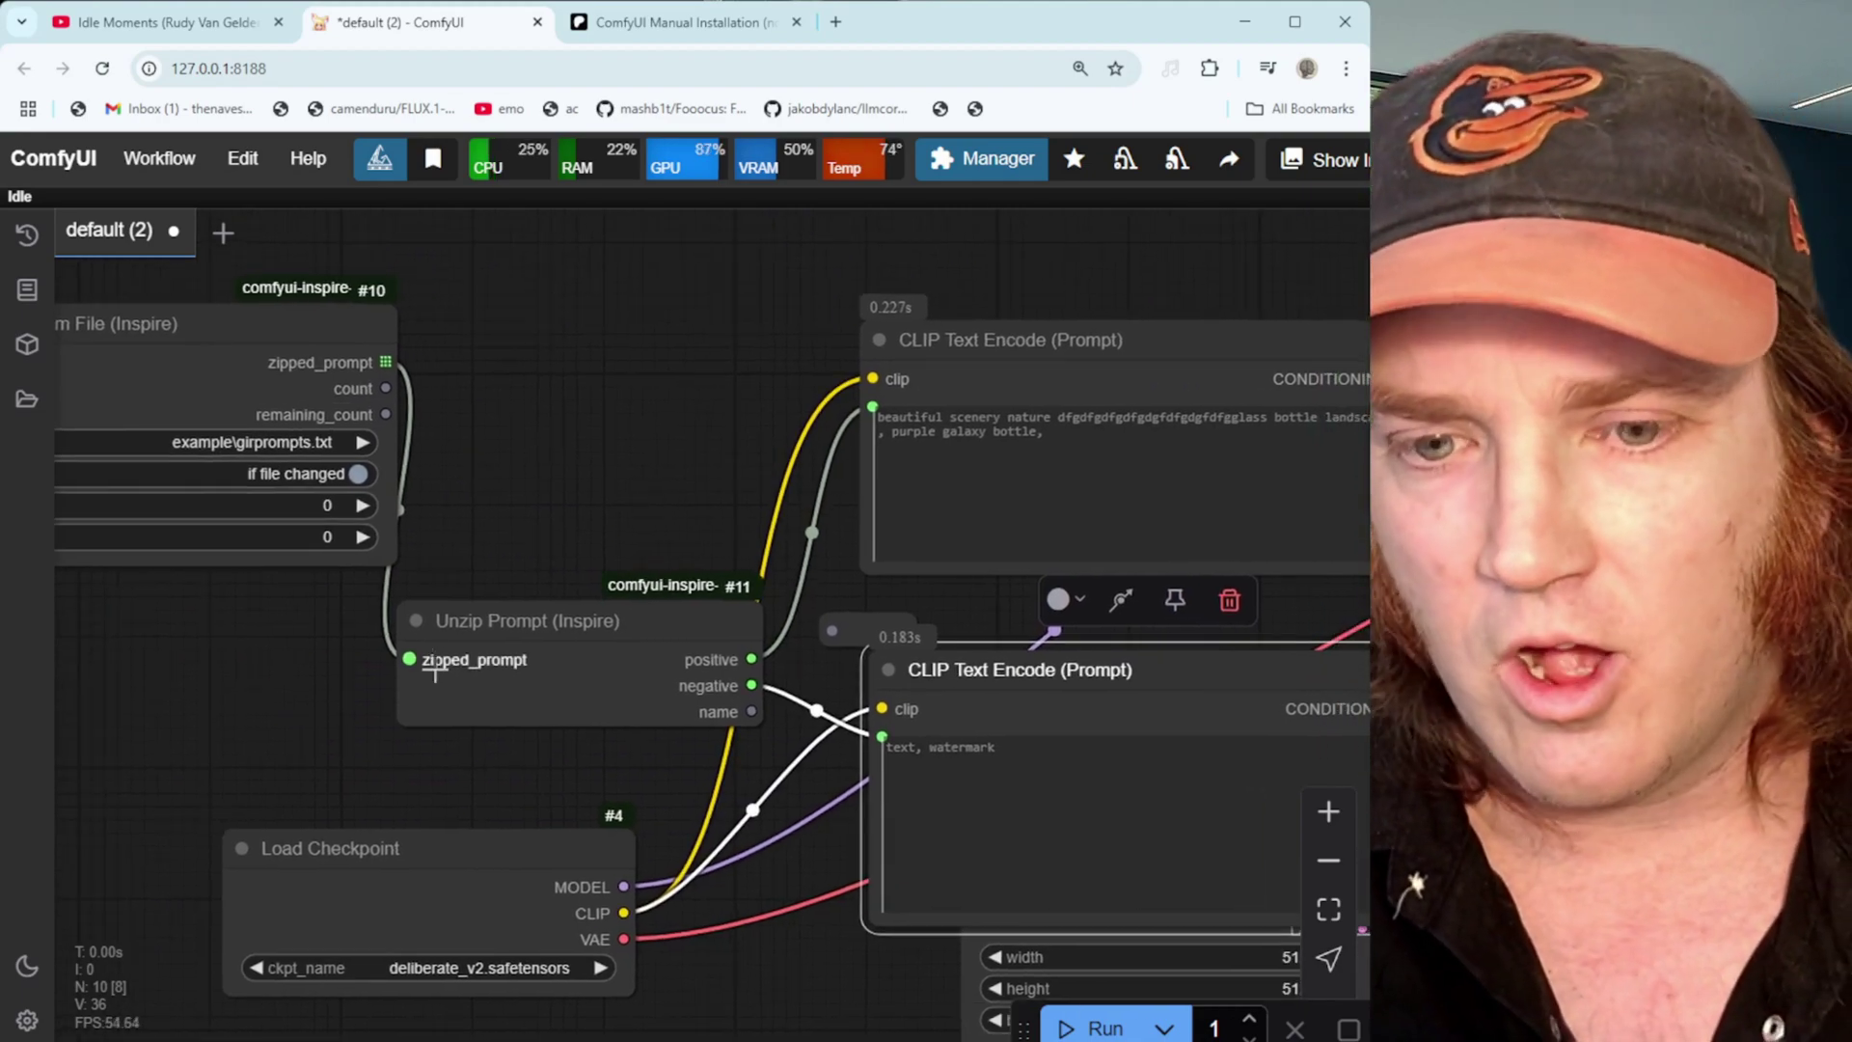
left_click_drag(397, 405, 596, 412)
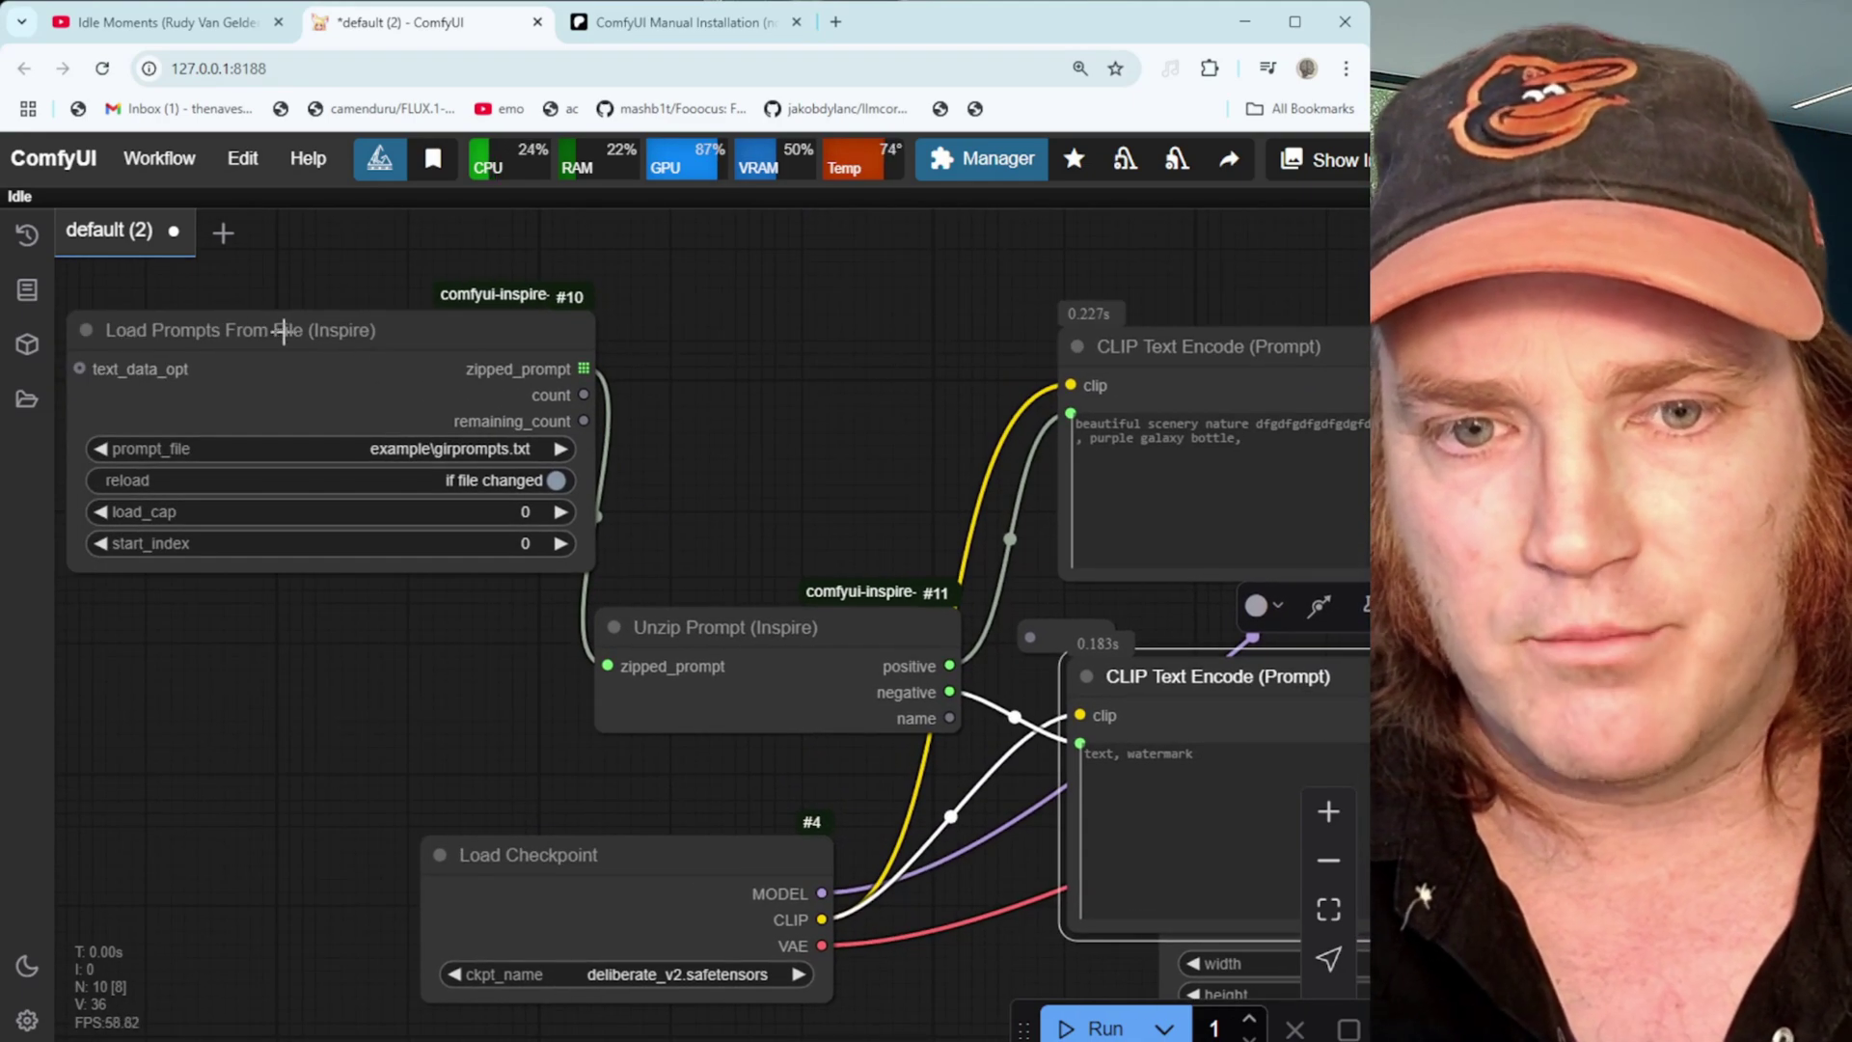
left_click_drag(872, 502, 565, 444)
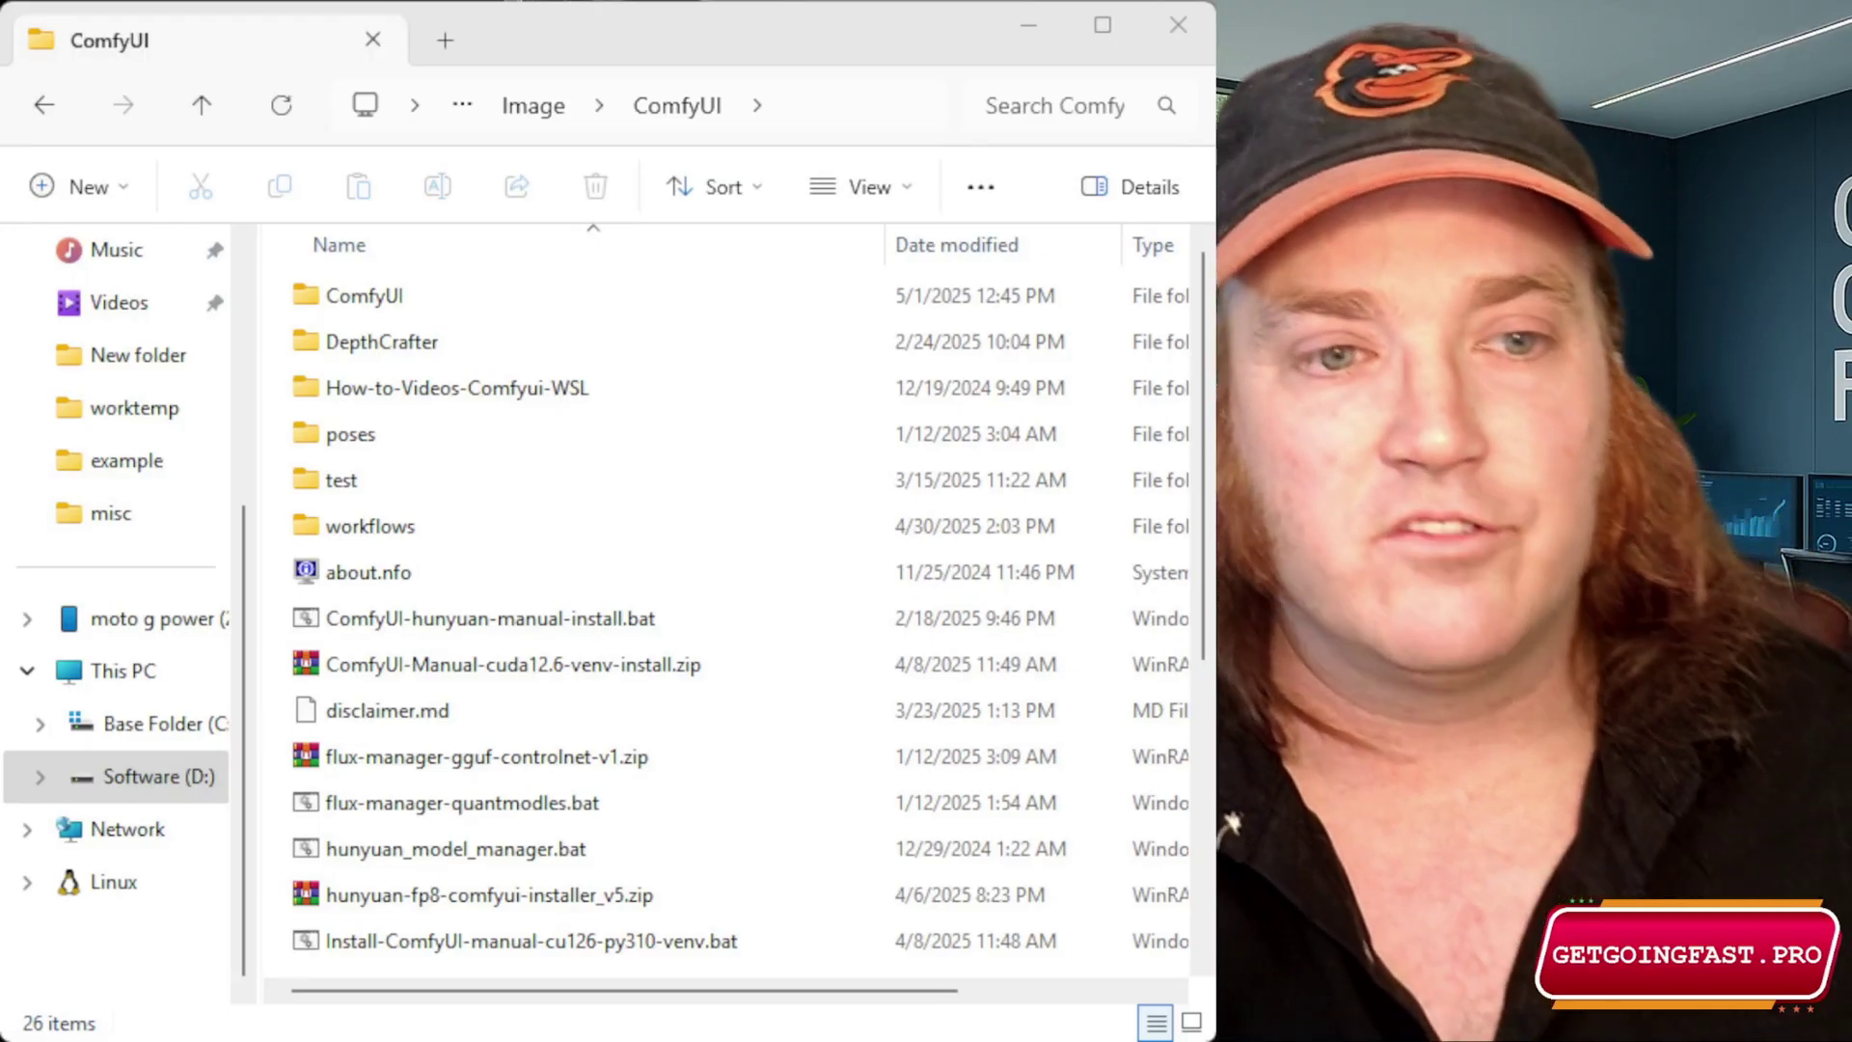
Open the custom_nodes folder inside the inner ComfyUI folder in File Explorer
left_click(413, 1009)
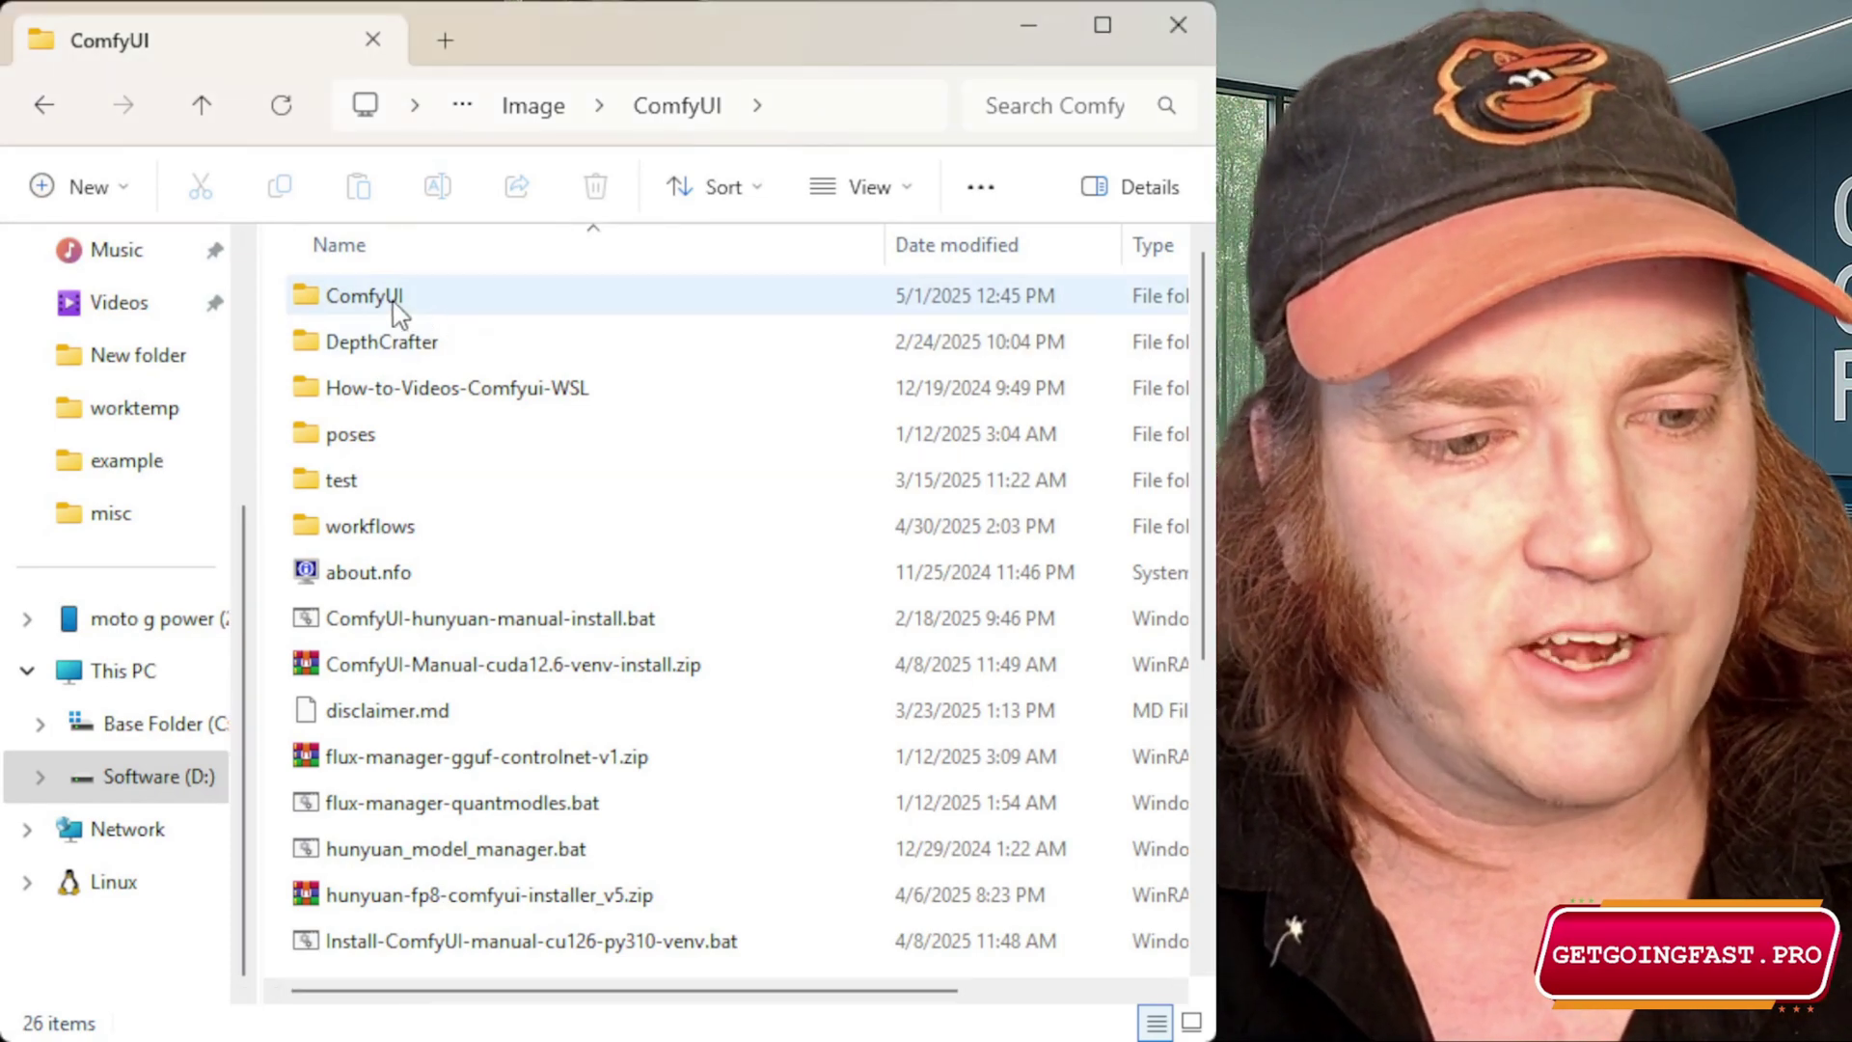
left_click(394, 305)
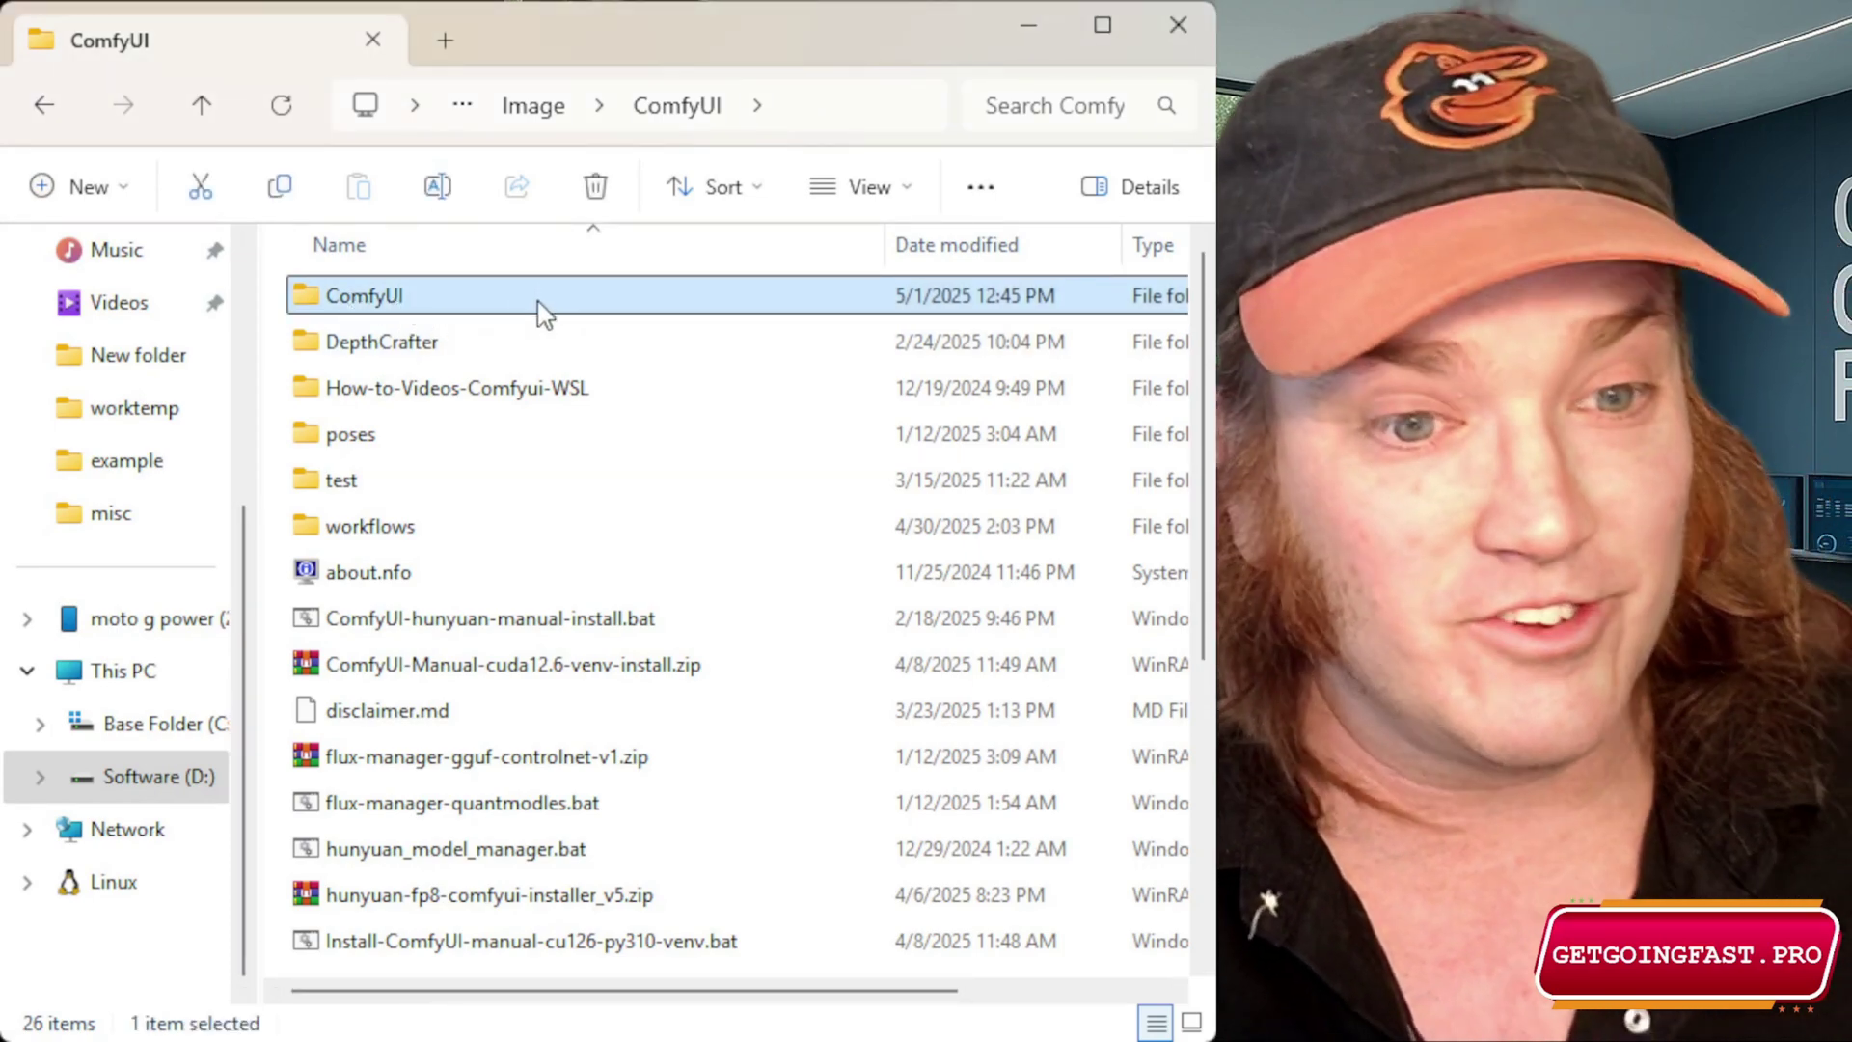
double_click(461, 306)
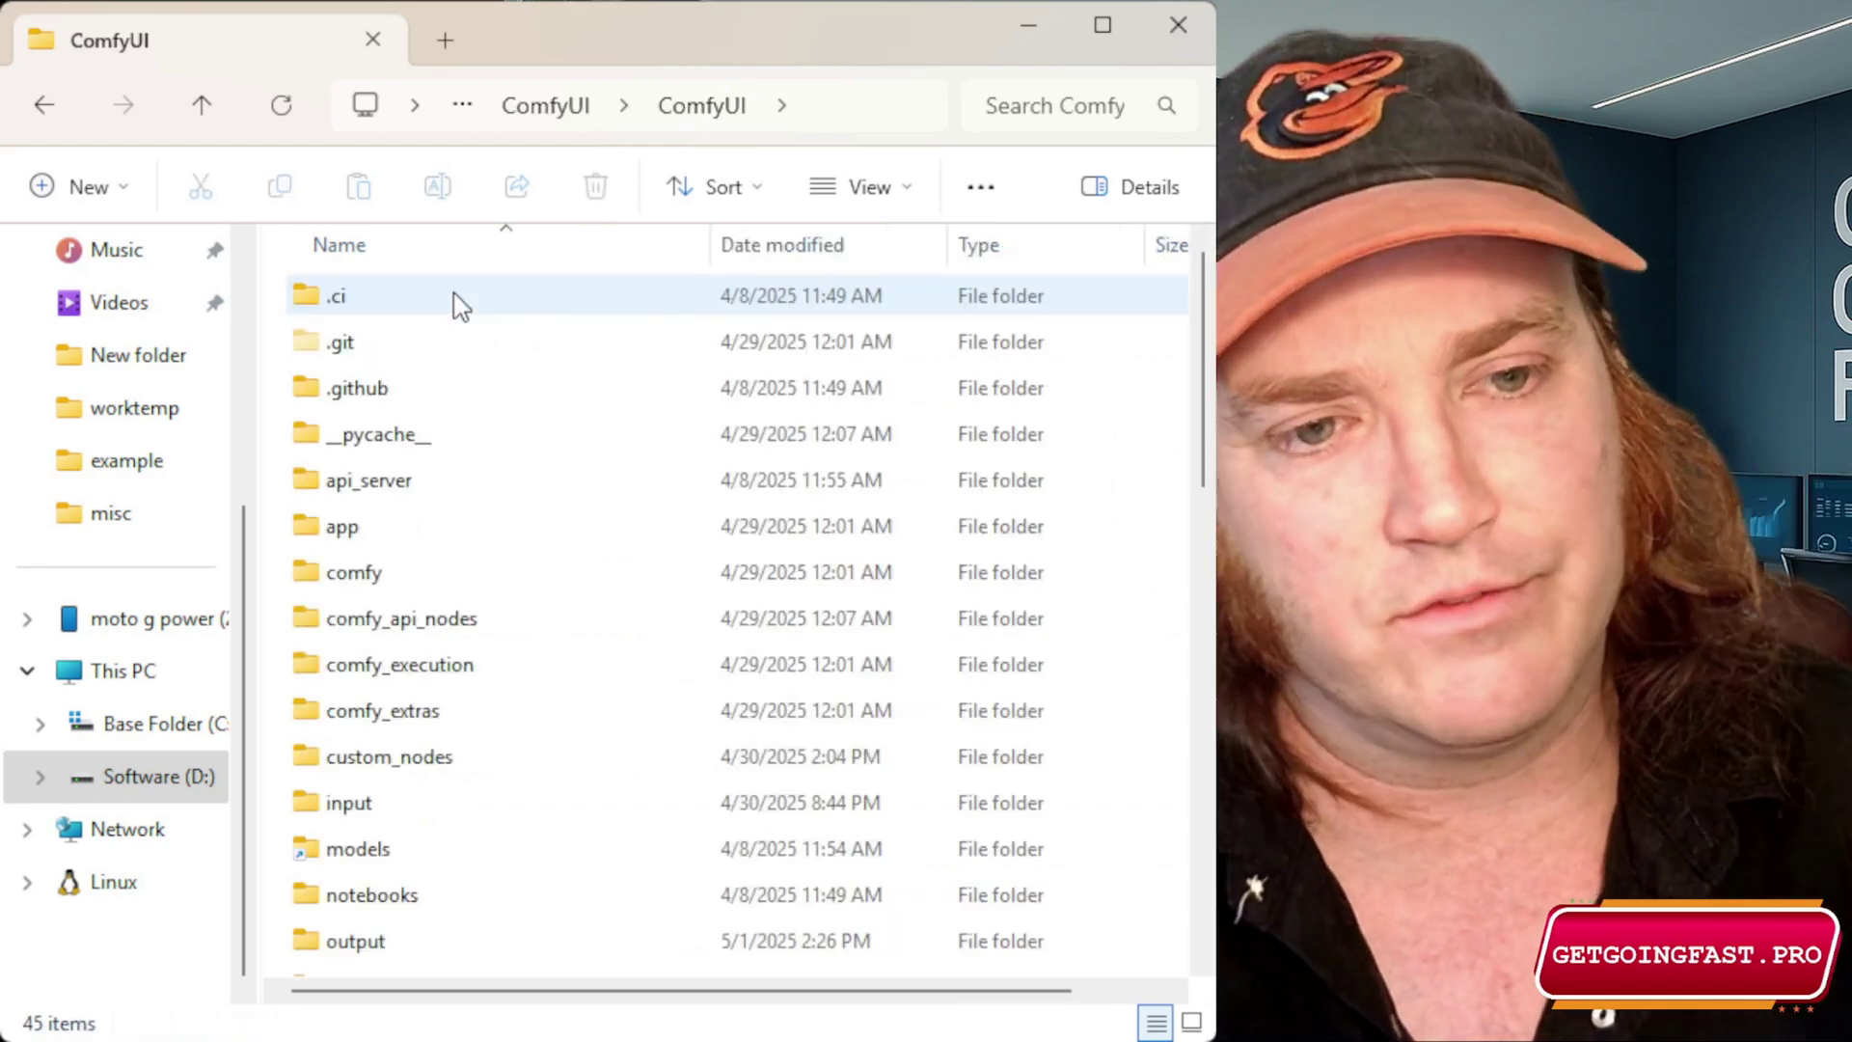
left_click(412, 767)
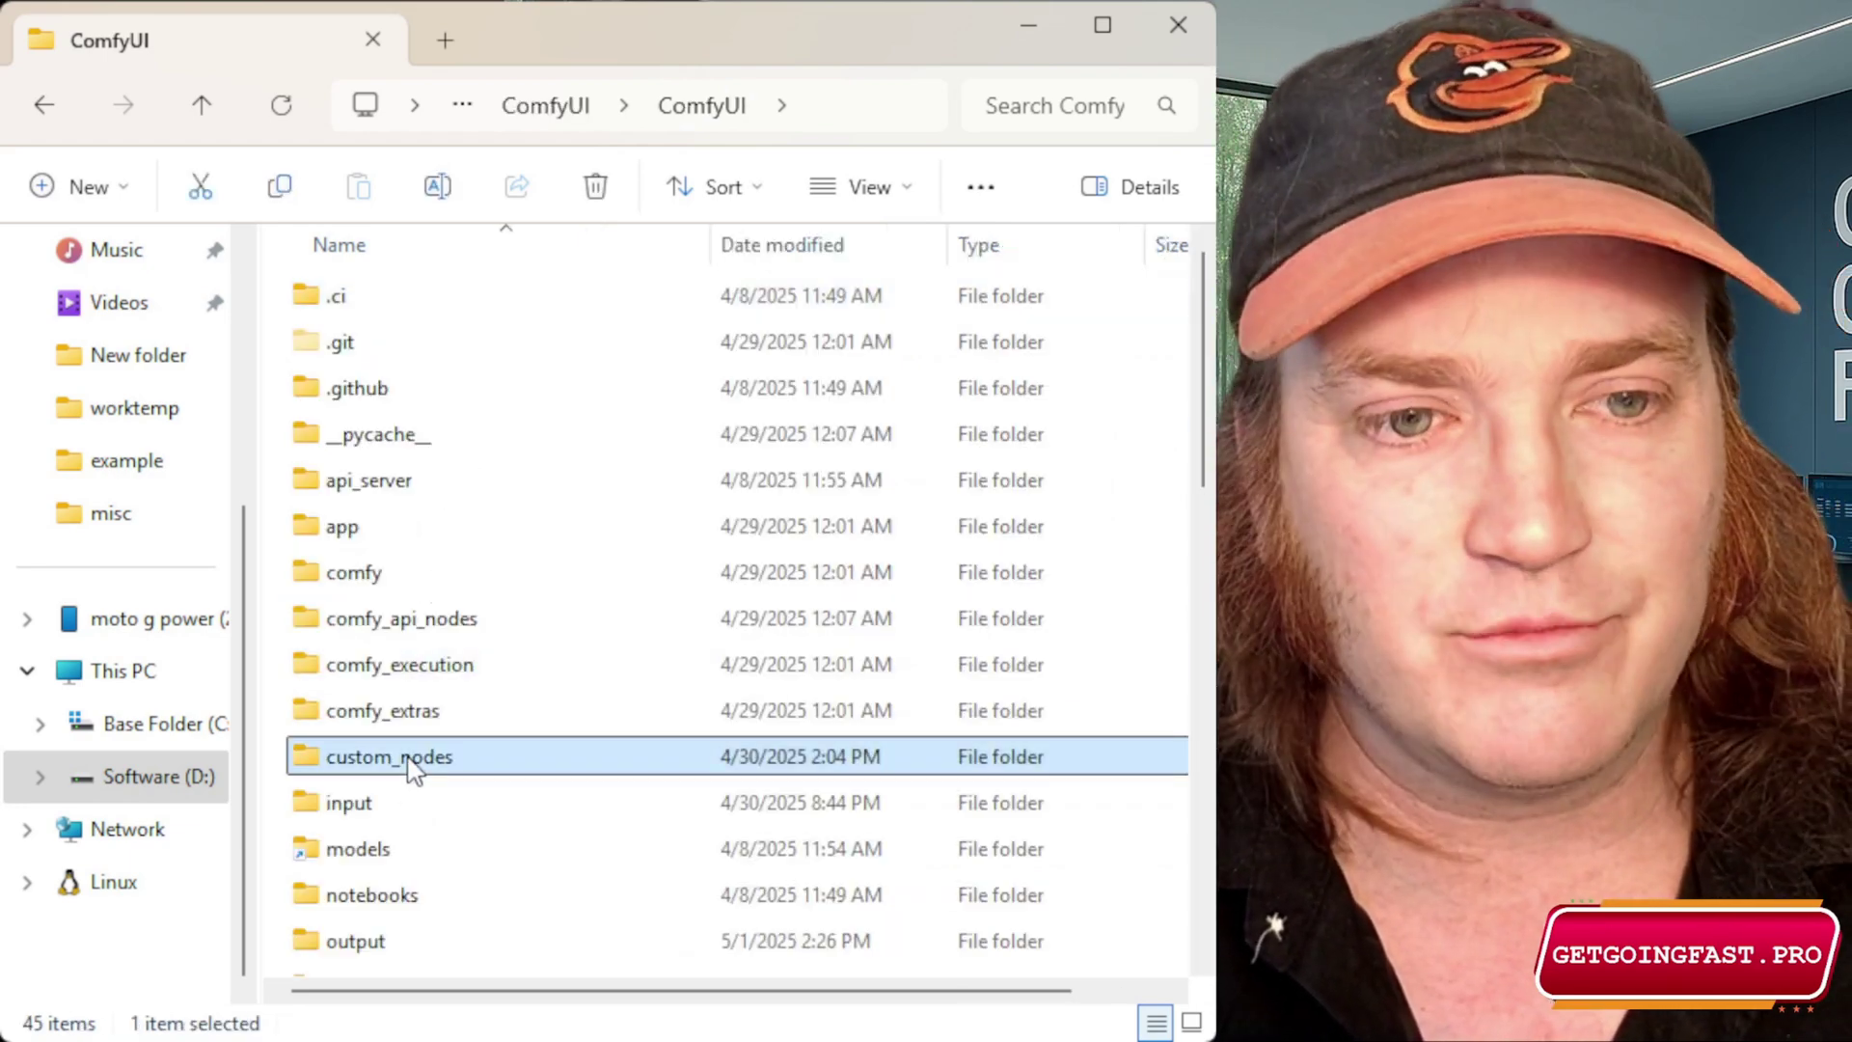
double_click(412, 767)
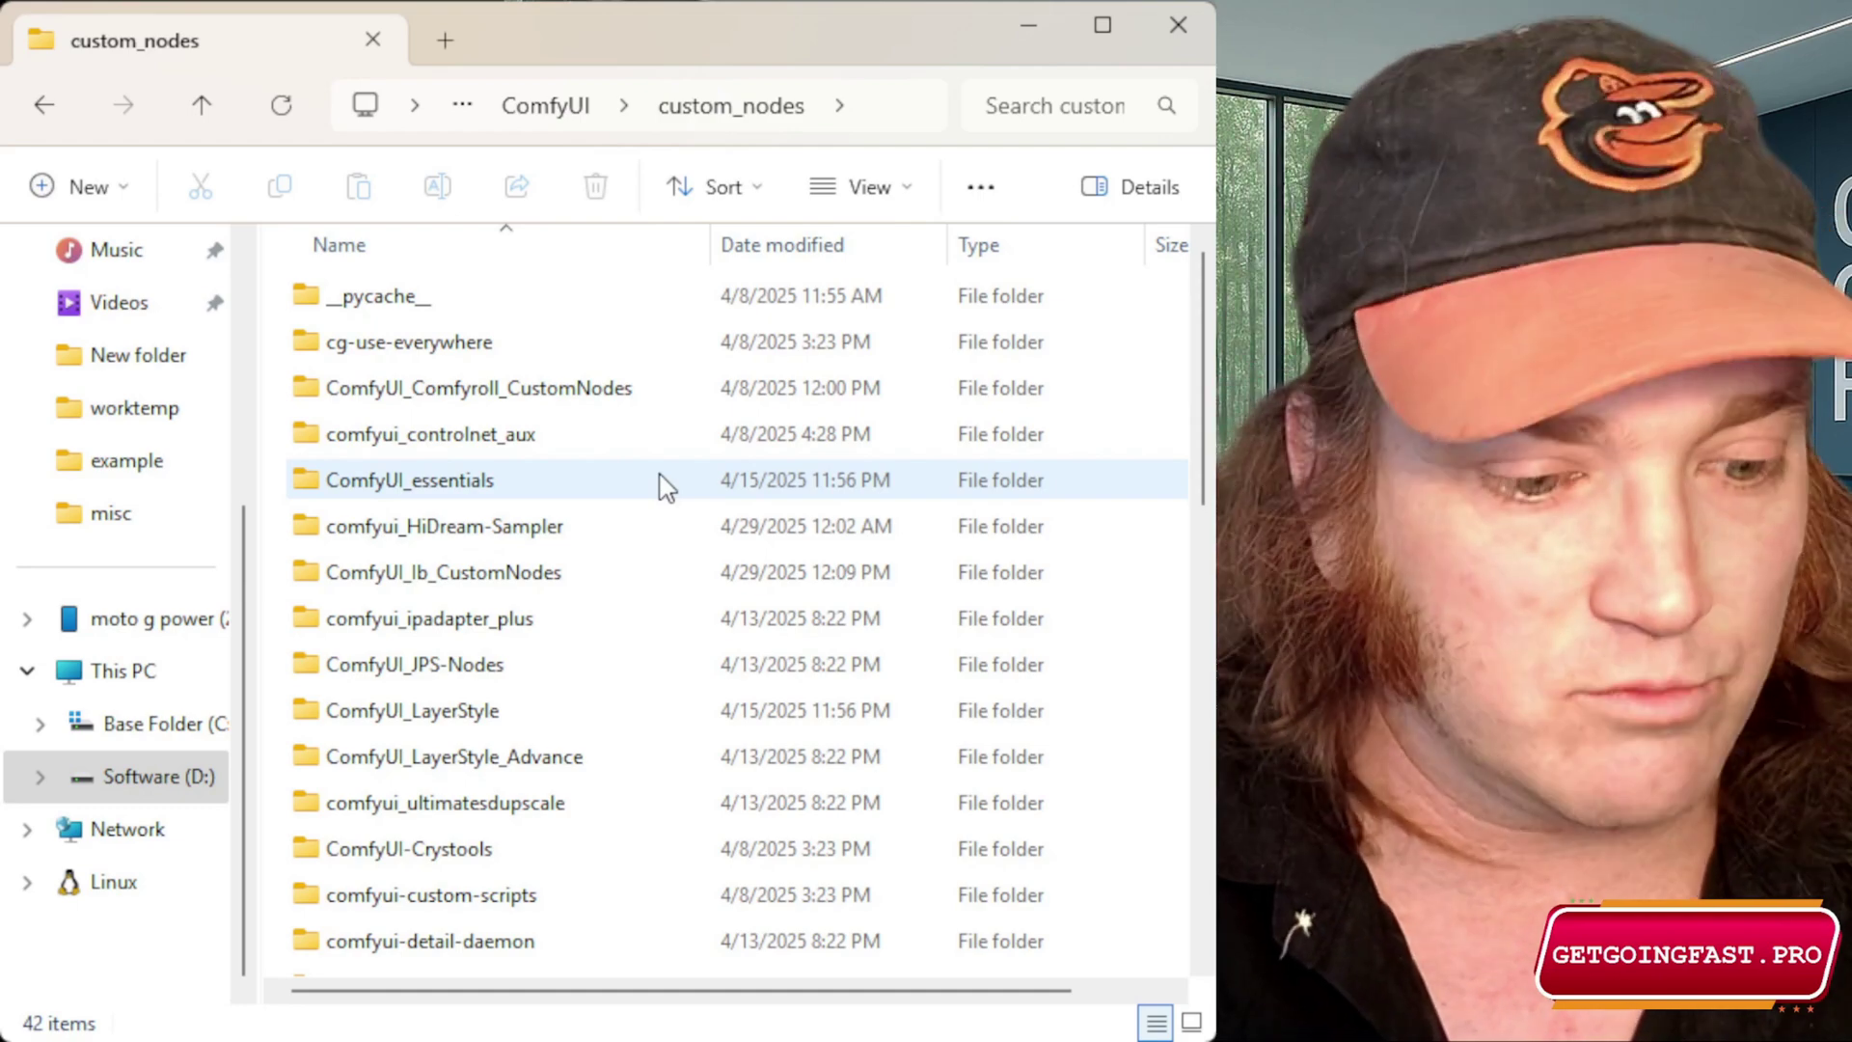
Find the comfyui-inspire-pack folder among the custom nodes and open it
scroll(456, 425, "down", 6)
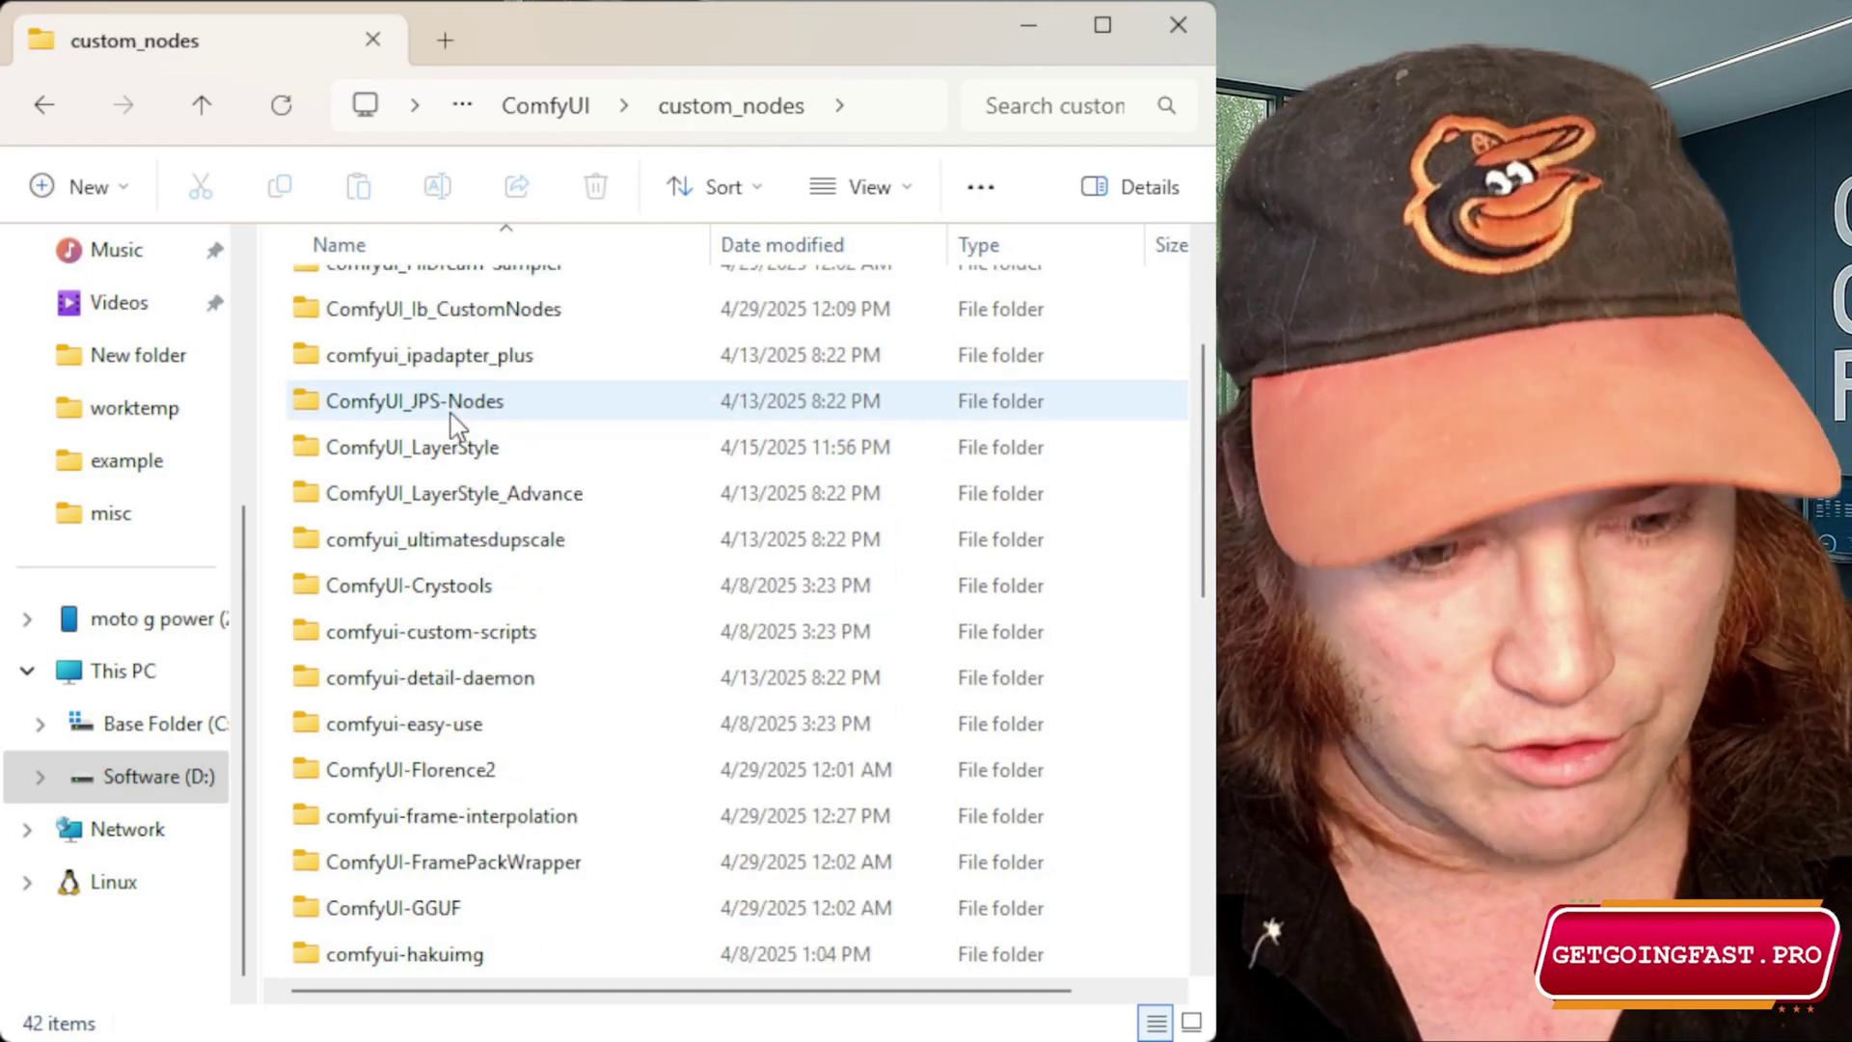
scroll(455, 425, "down", 3)
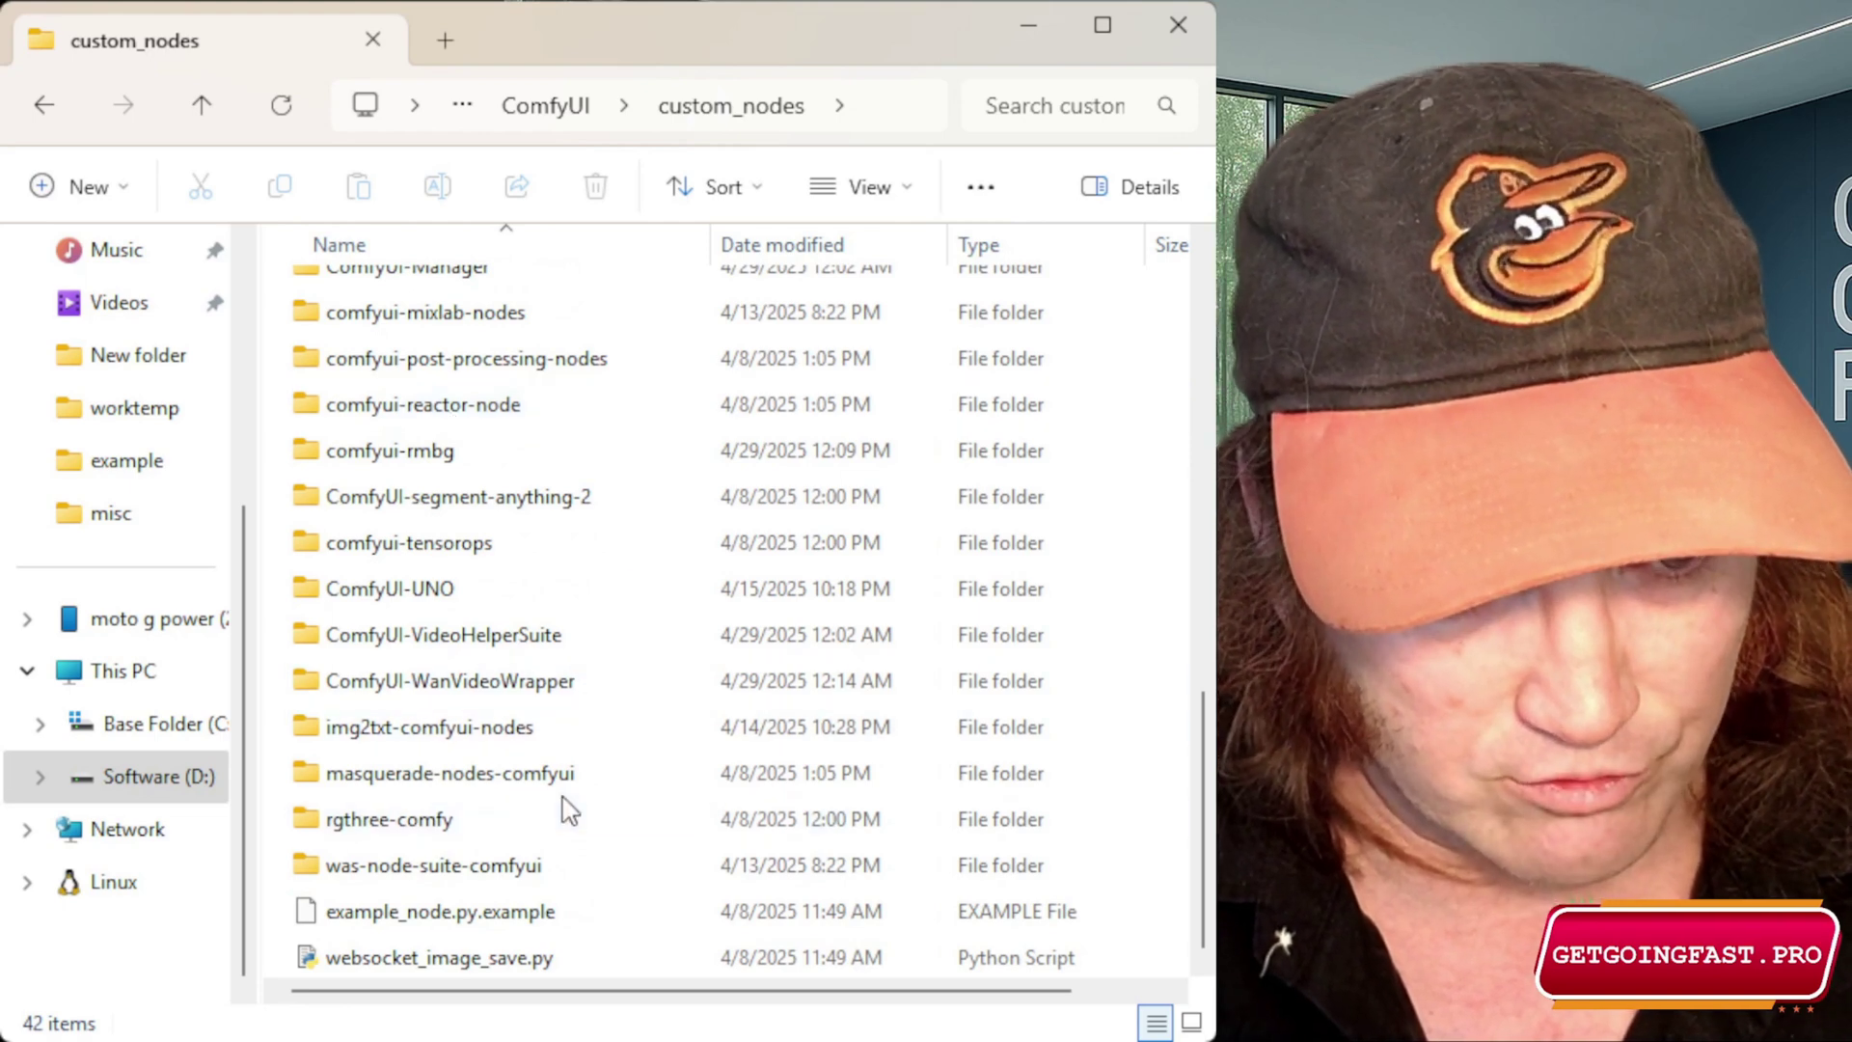
scroll(545, 587, "up", 2)
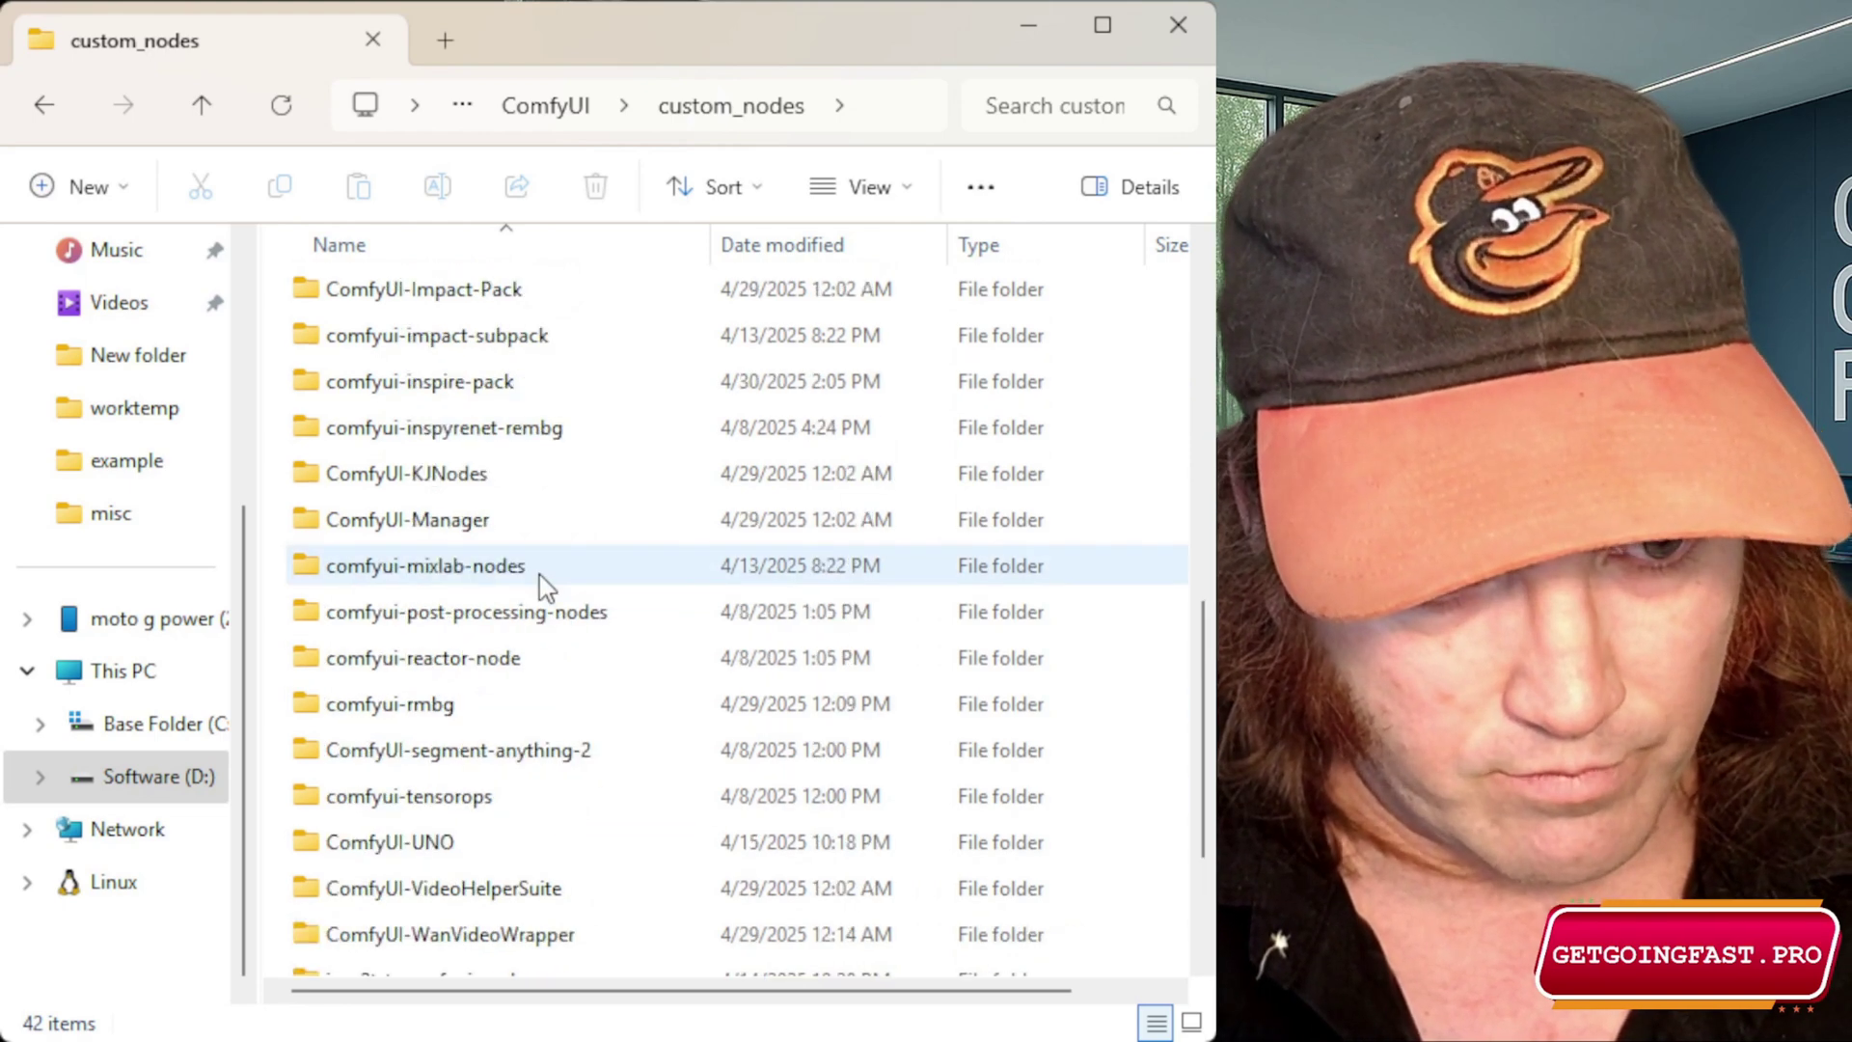
left_click(483, 390)
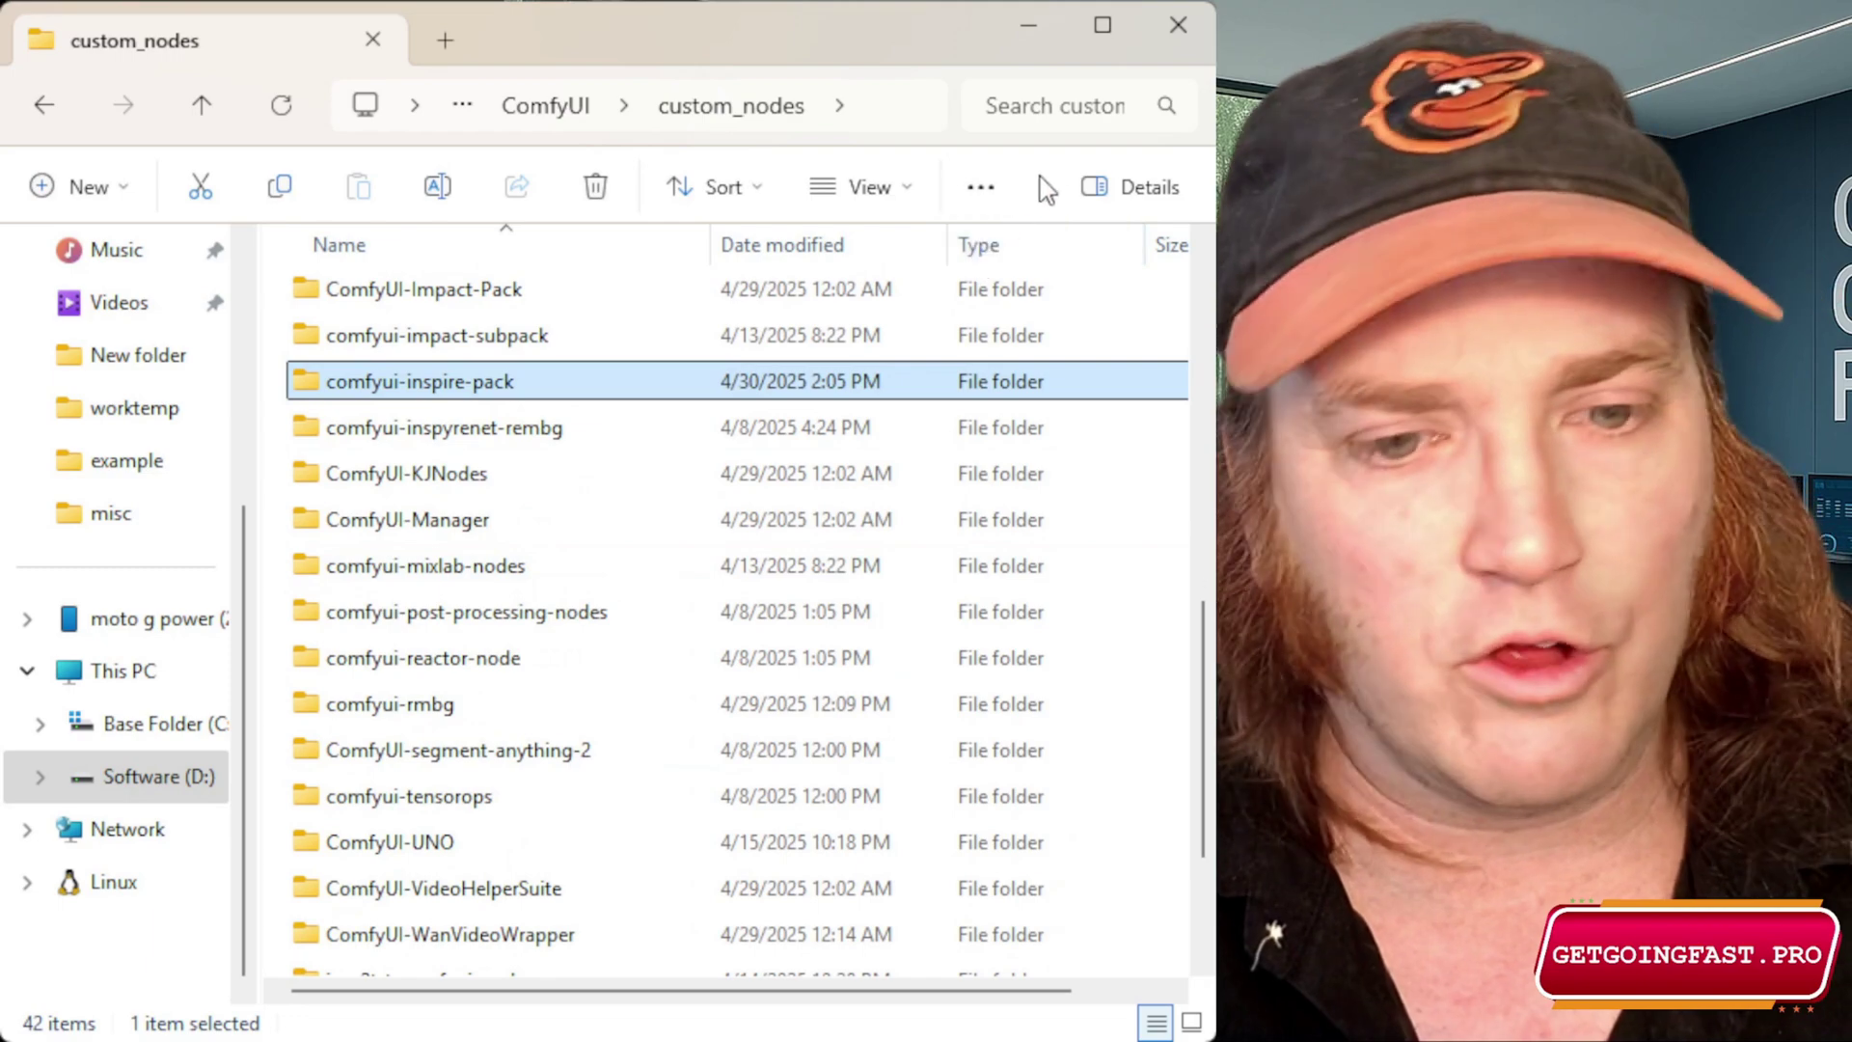
left_click(1090, 106)
double_click(501, 376)
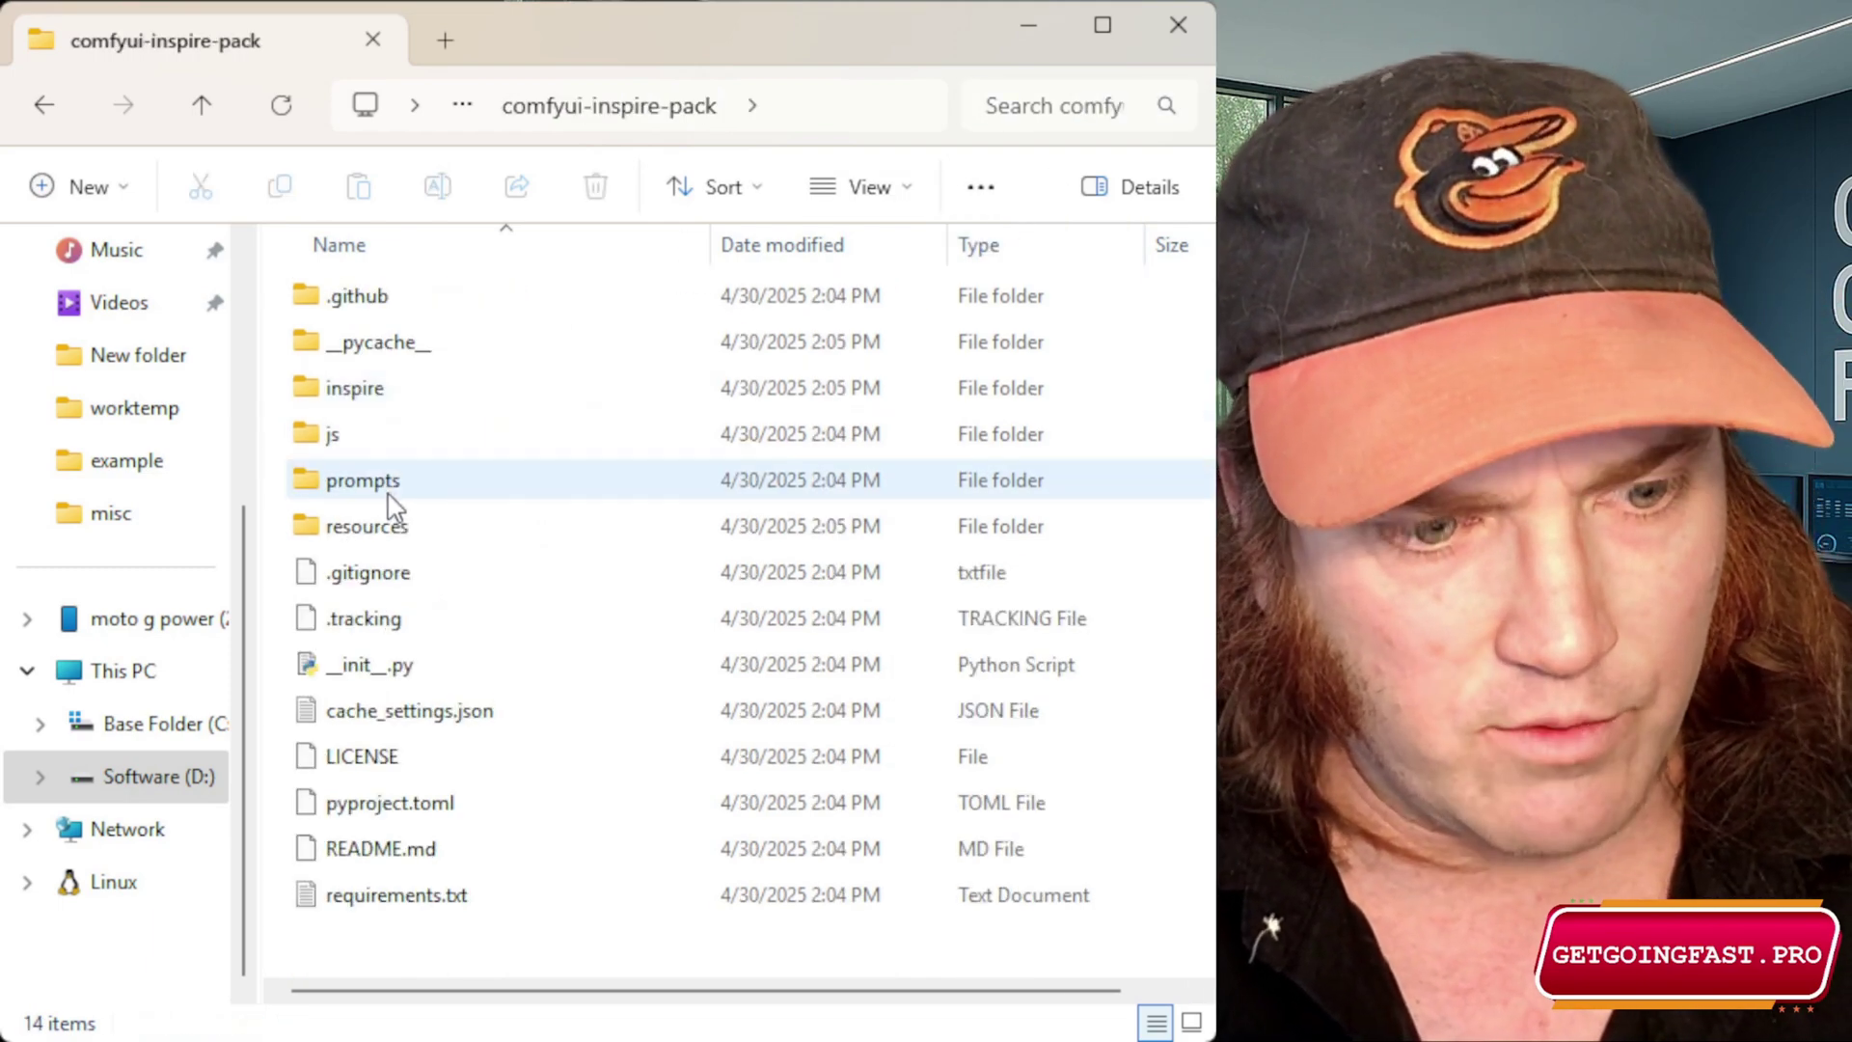
Go into the example subfolder of prompts and open girprompts.txt
left_click(371, 499)
double_click(371, 500)
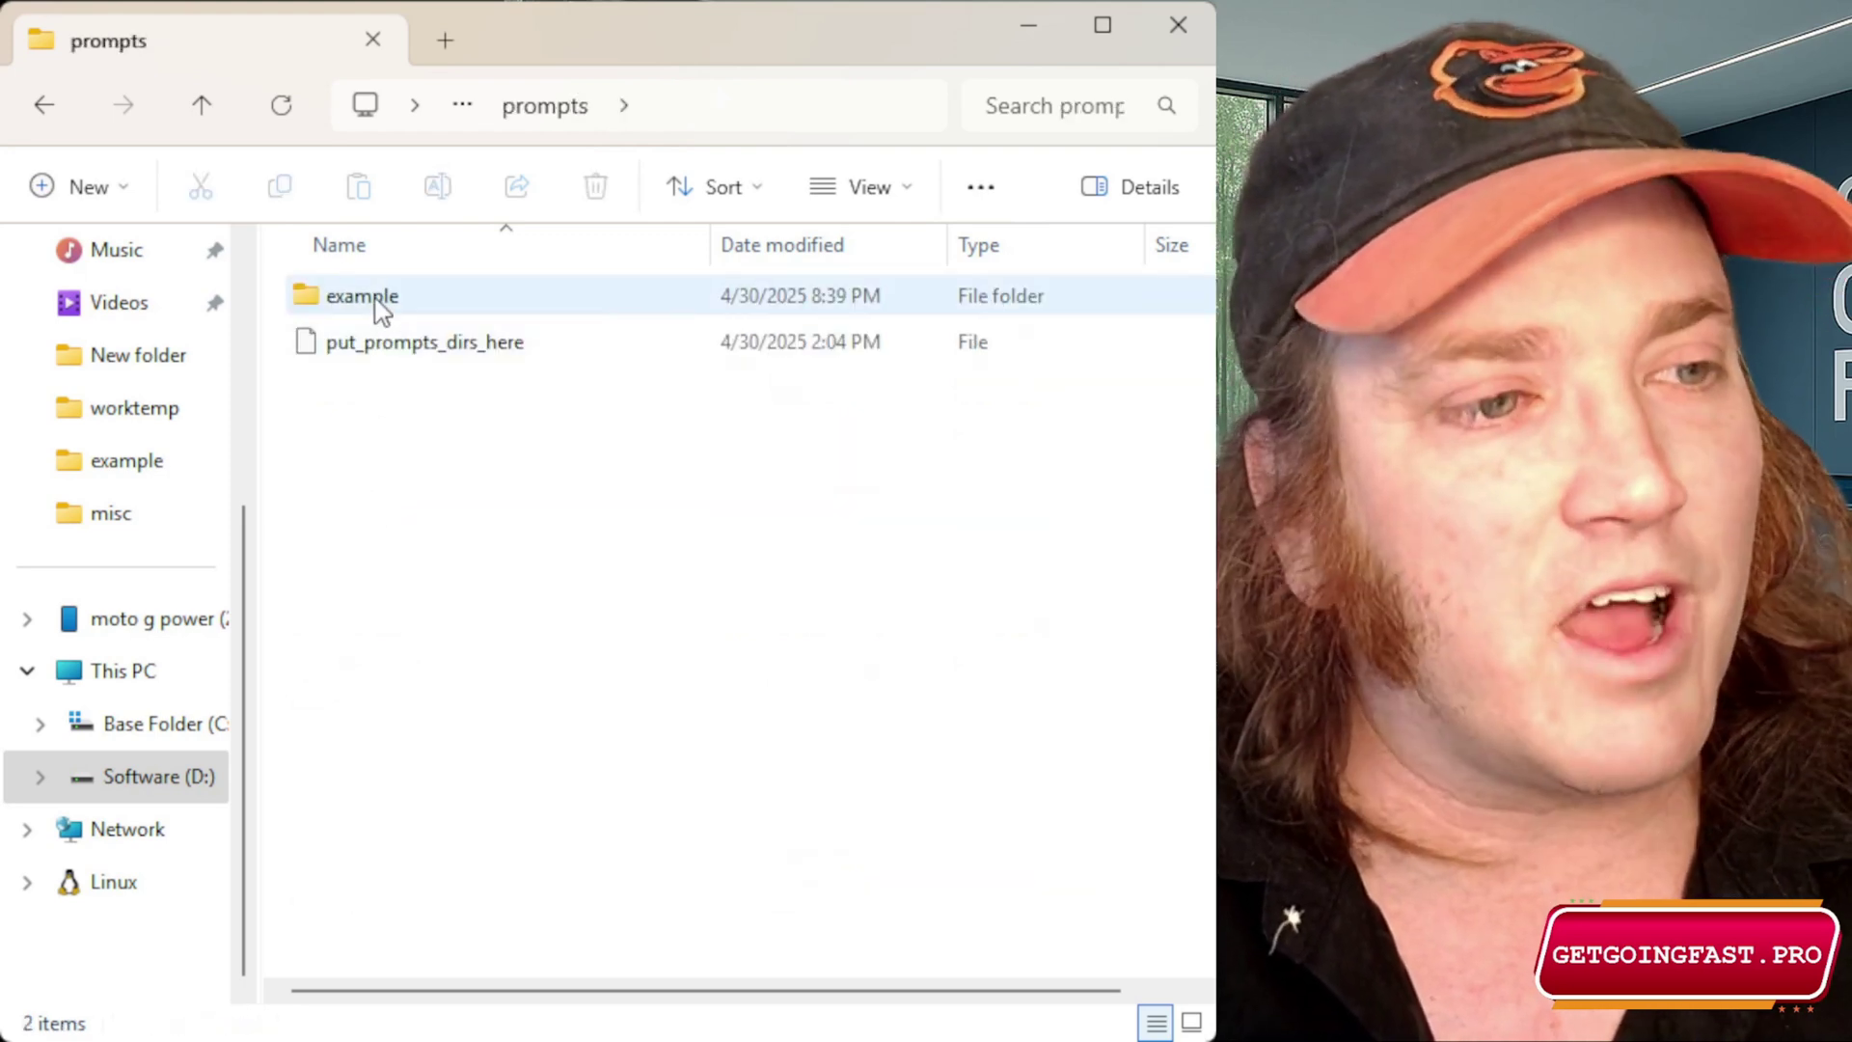
double_click(381, 307)
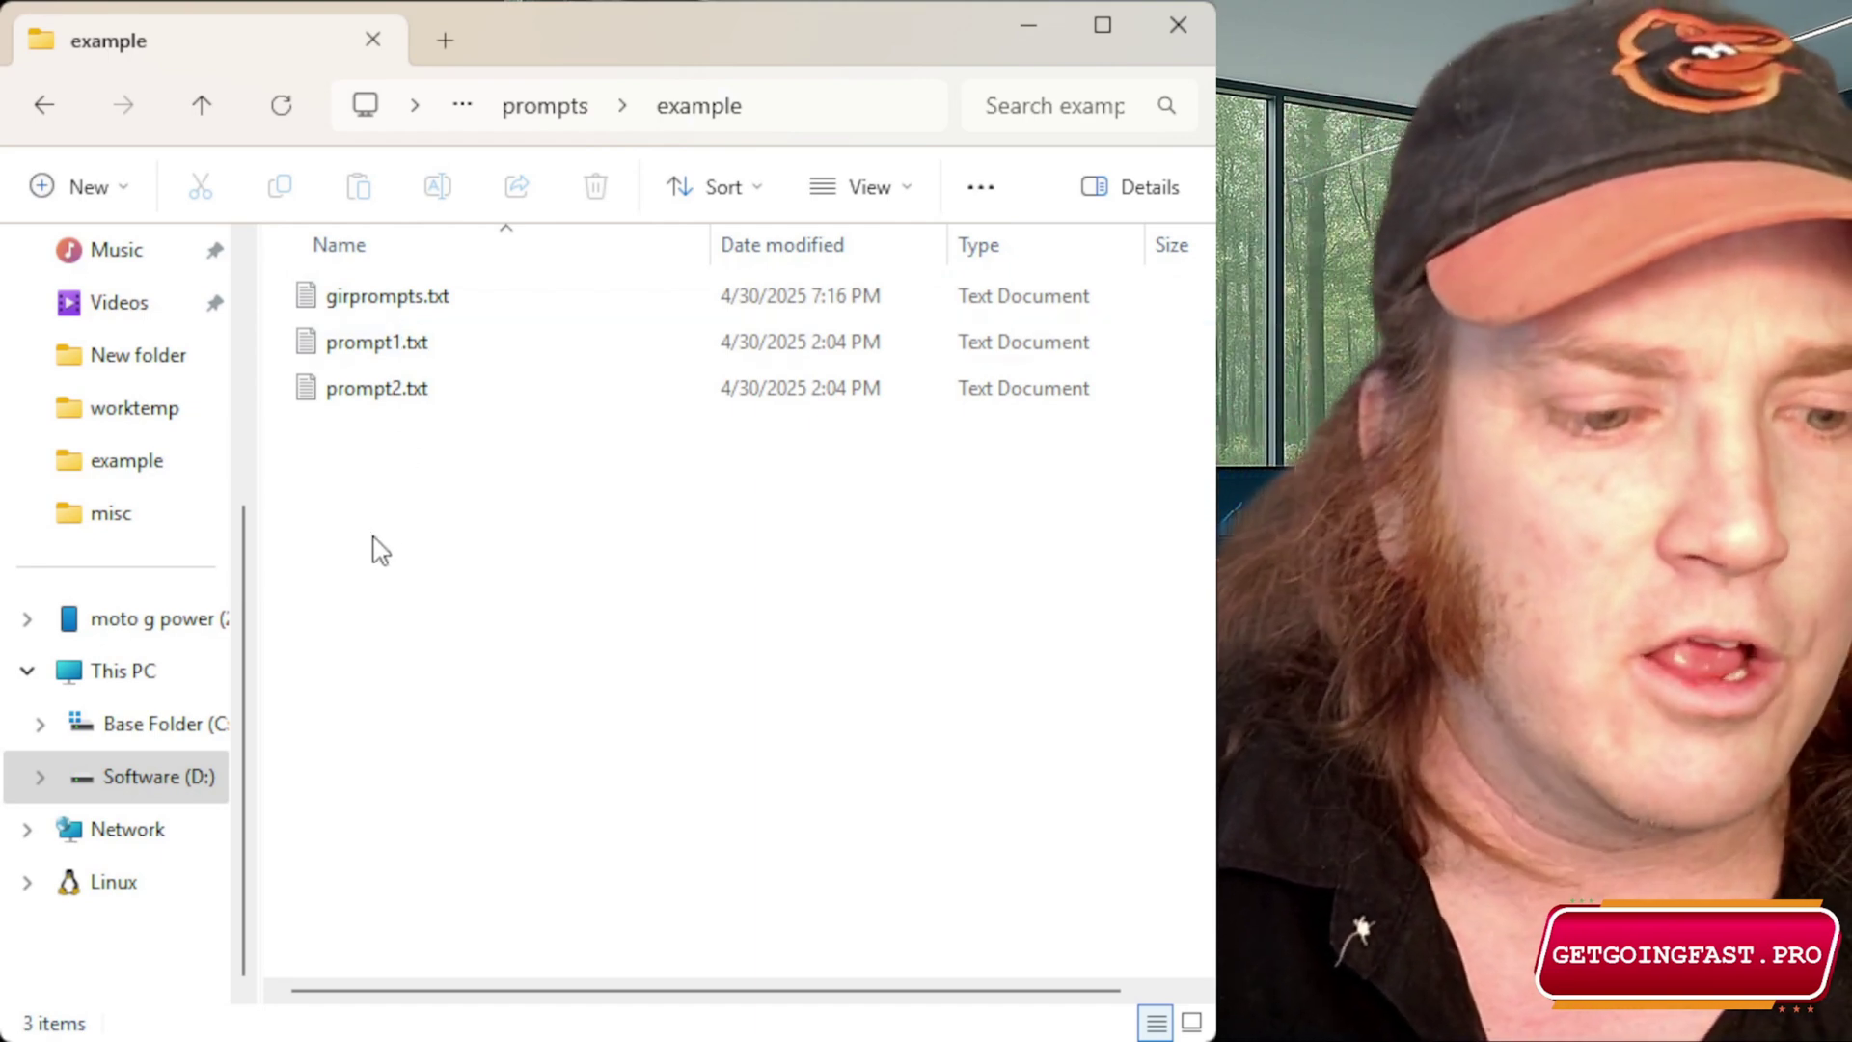
double_click(400, 306)
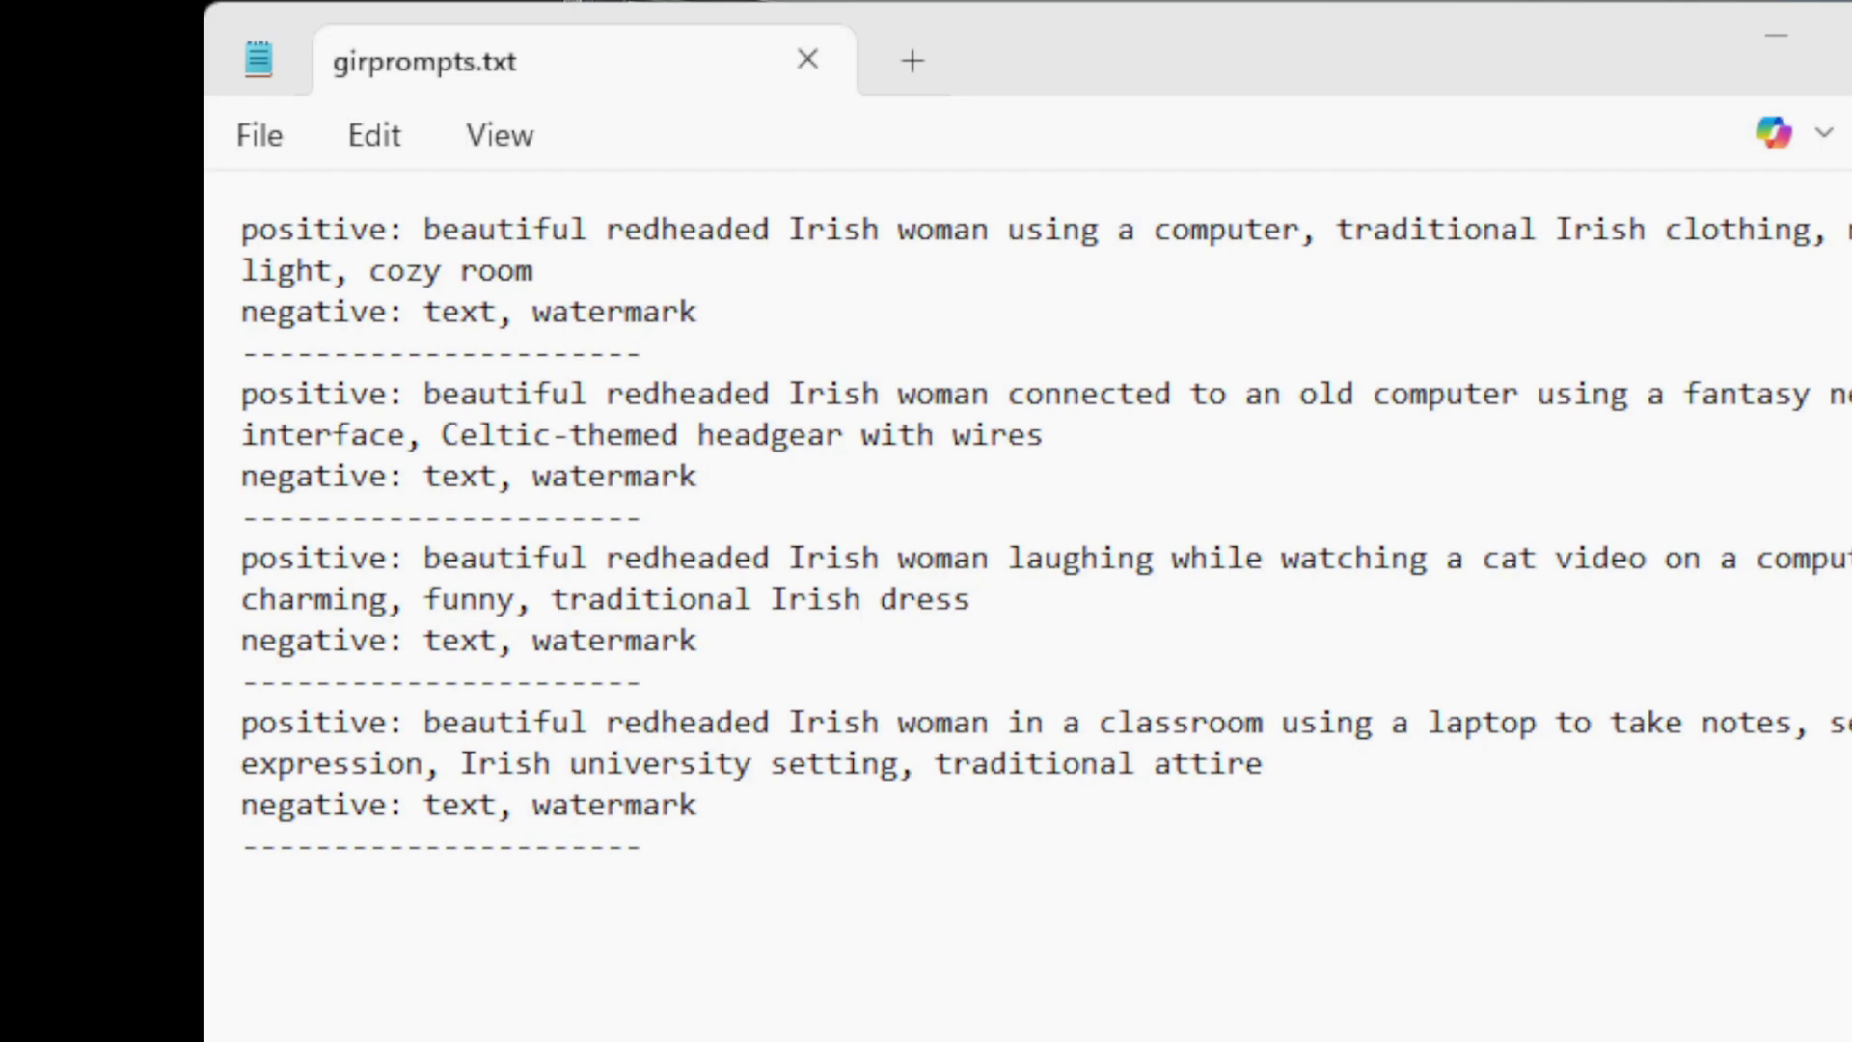
Examine how the first entry in girprompts.txt is laid out, including its "positive:" and "negative:" labels
left_click(479, 259)
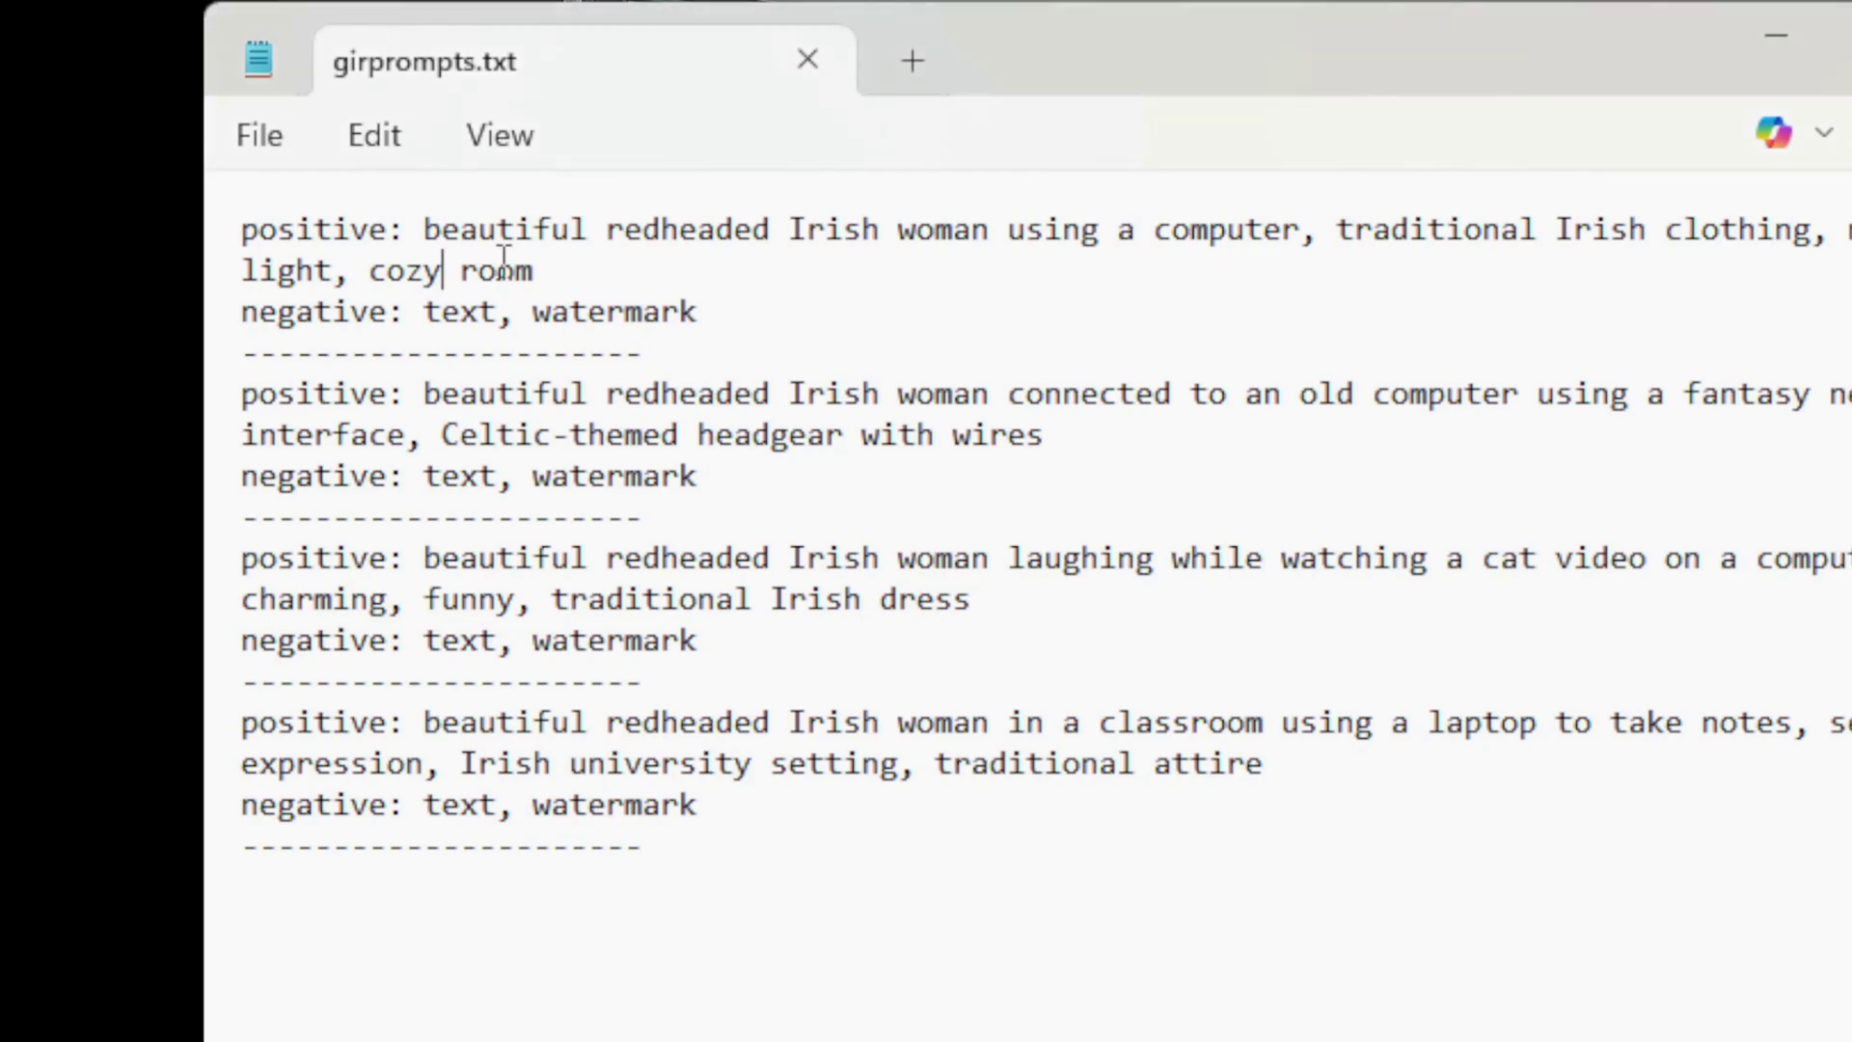
left_click_drag(1090, 435, 1550, 393)
left_click(1542, 398)
left_click_drag(406, 232, 241, 231)
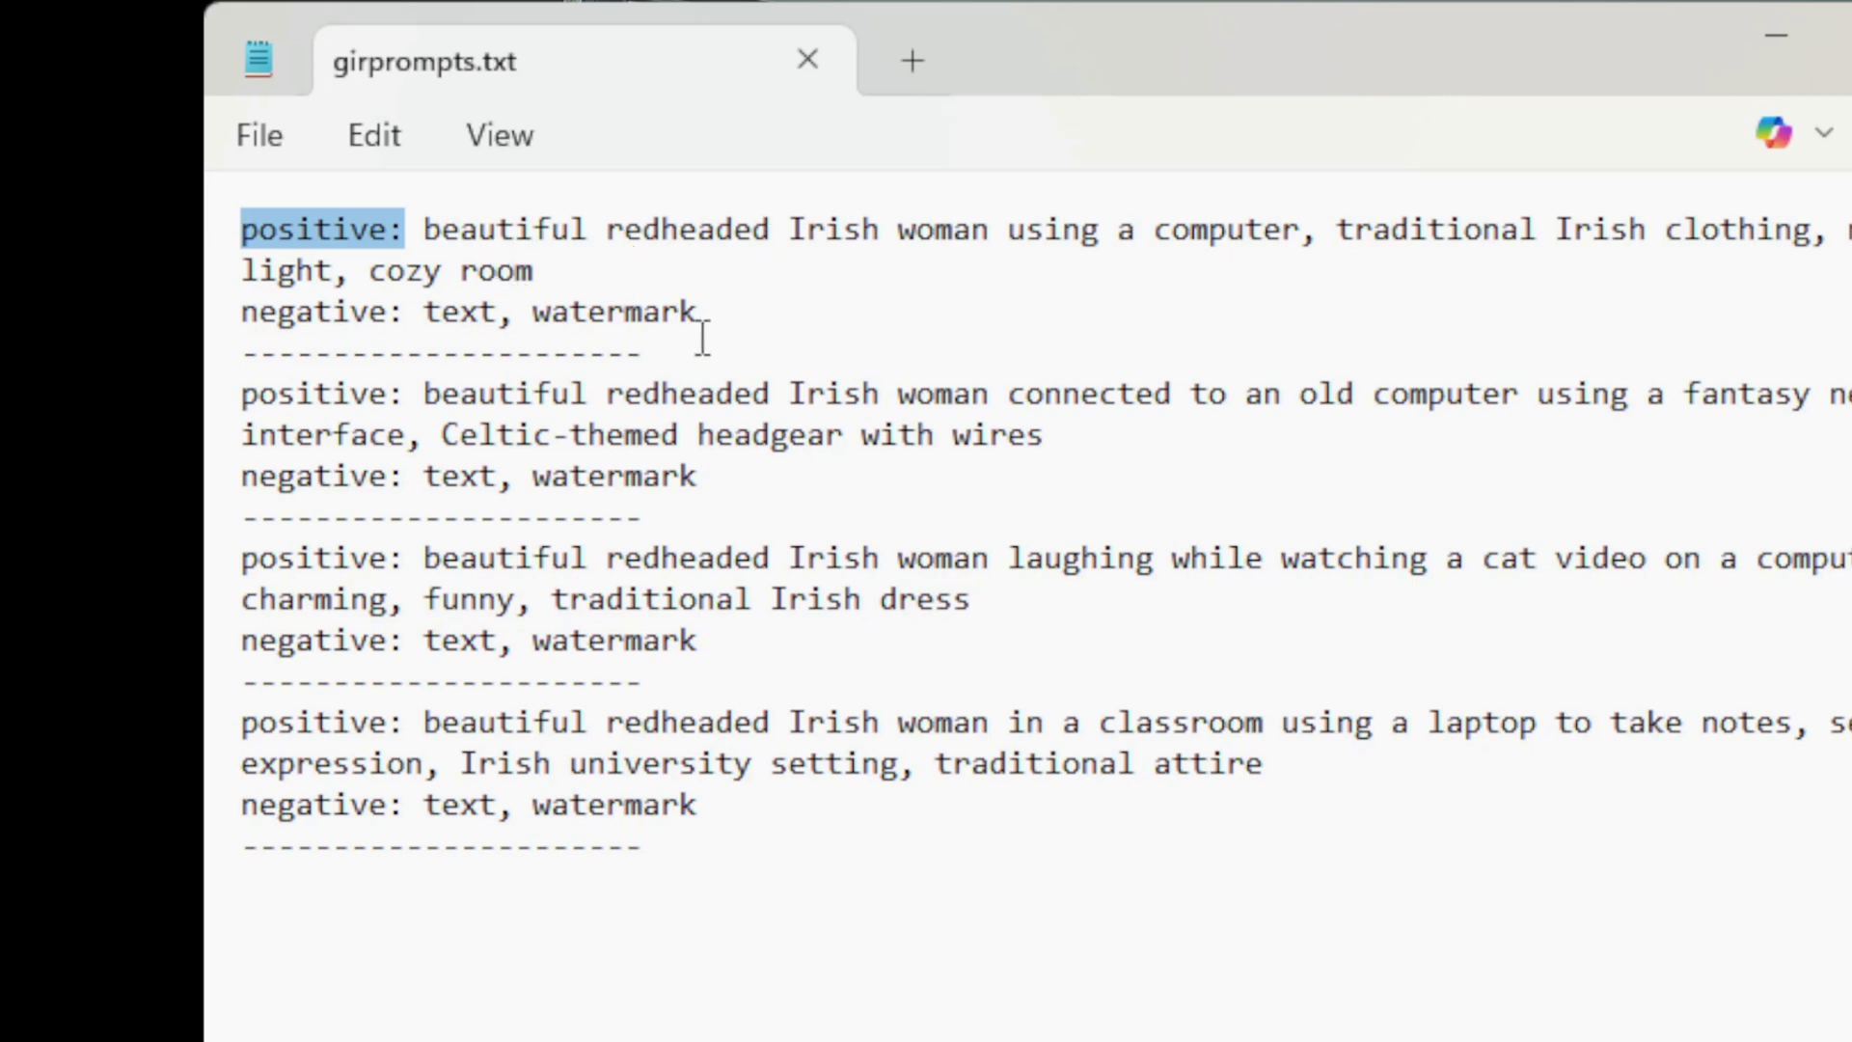
left_click_drag(406, 311, 228, 311)
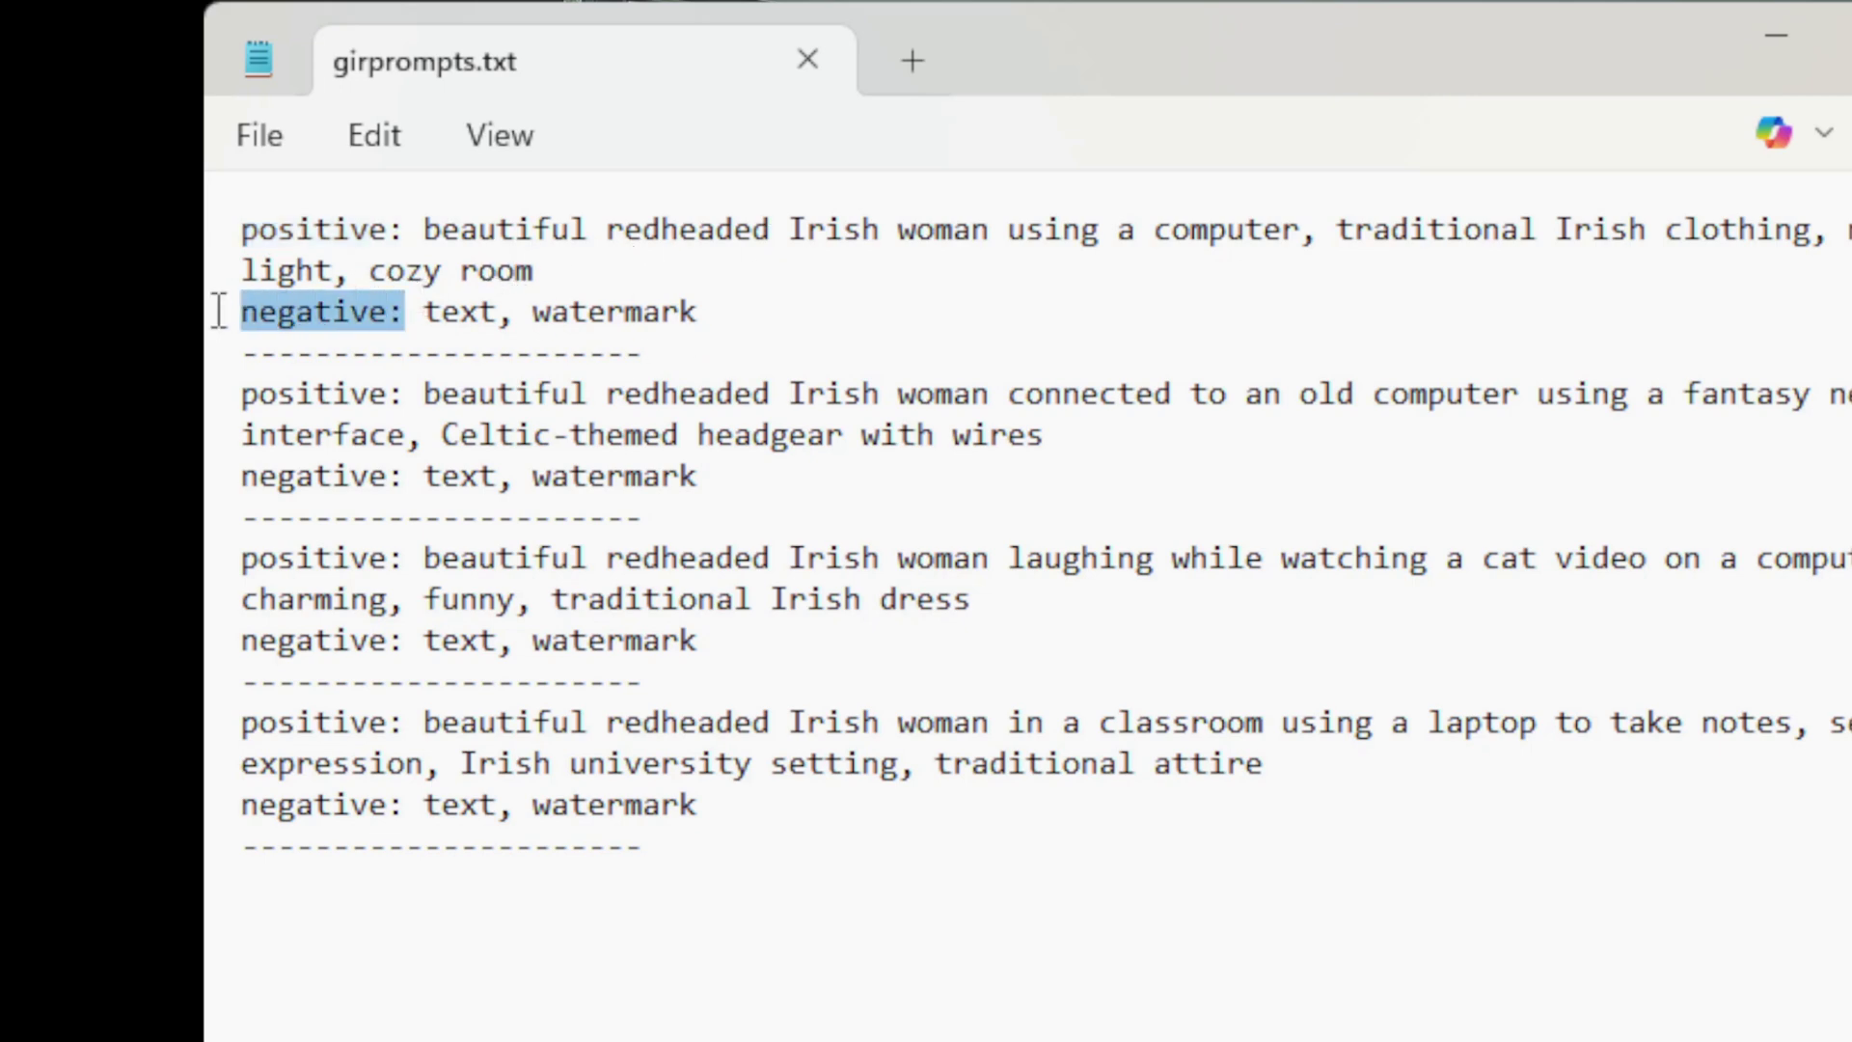
left_click(414, 318)
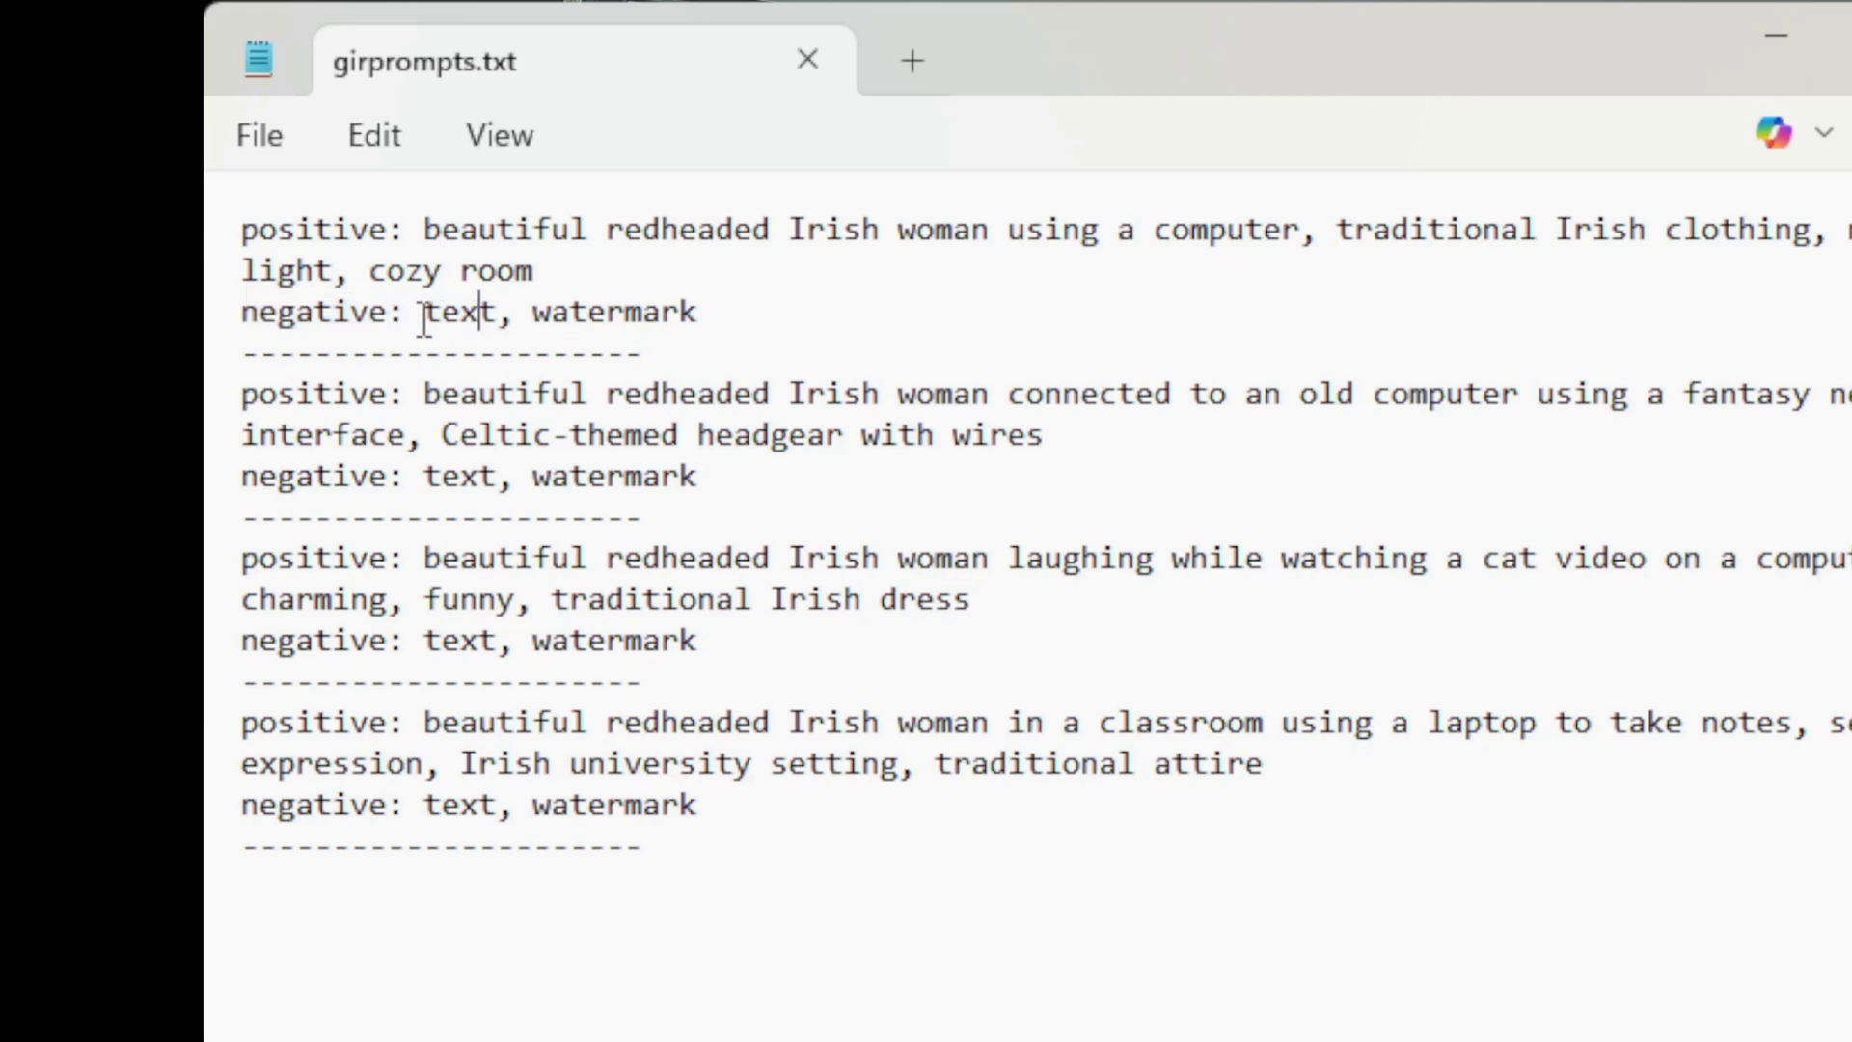
Append ", malformed, deformed, low quality" to the first entry's negative prompt
left_click_drag(426, 312, 726, 314)
left_click(741, 326)
key("BackSpace")
type(", malfo")
type("rne")
key("BackSpace")
key("BackSpace")
type("med, deformed, ")
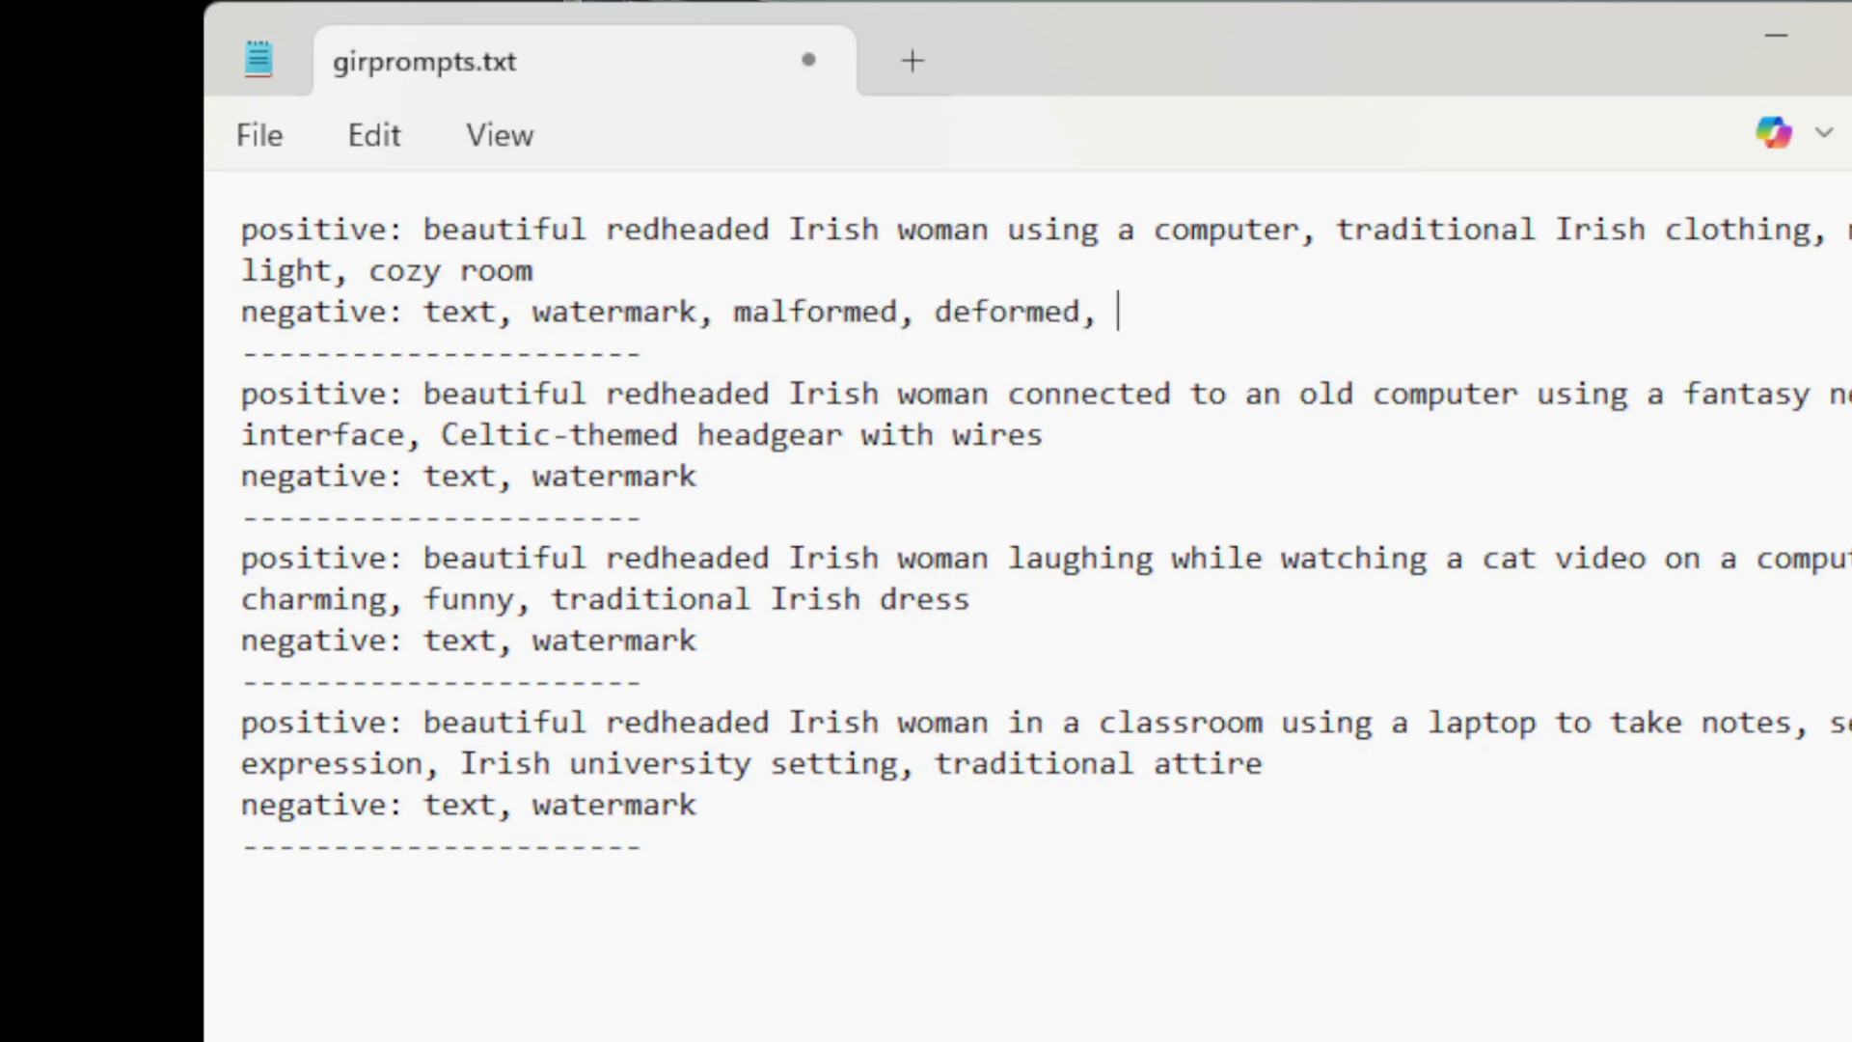
type("low quality")
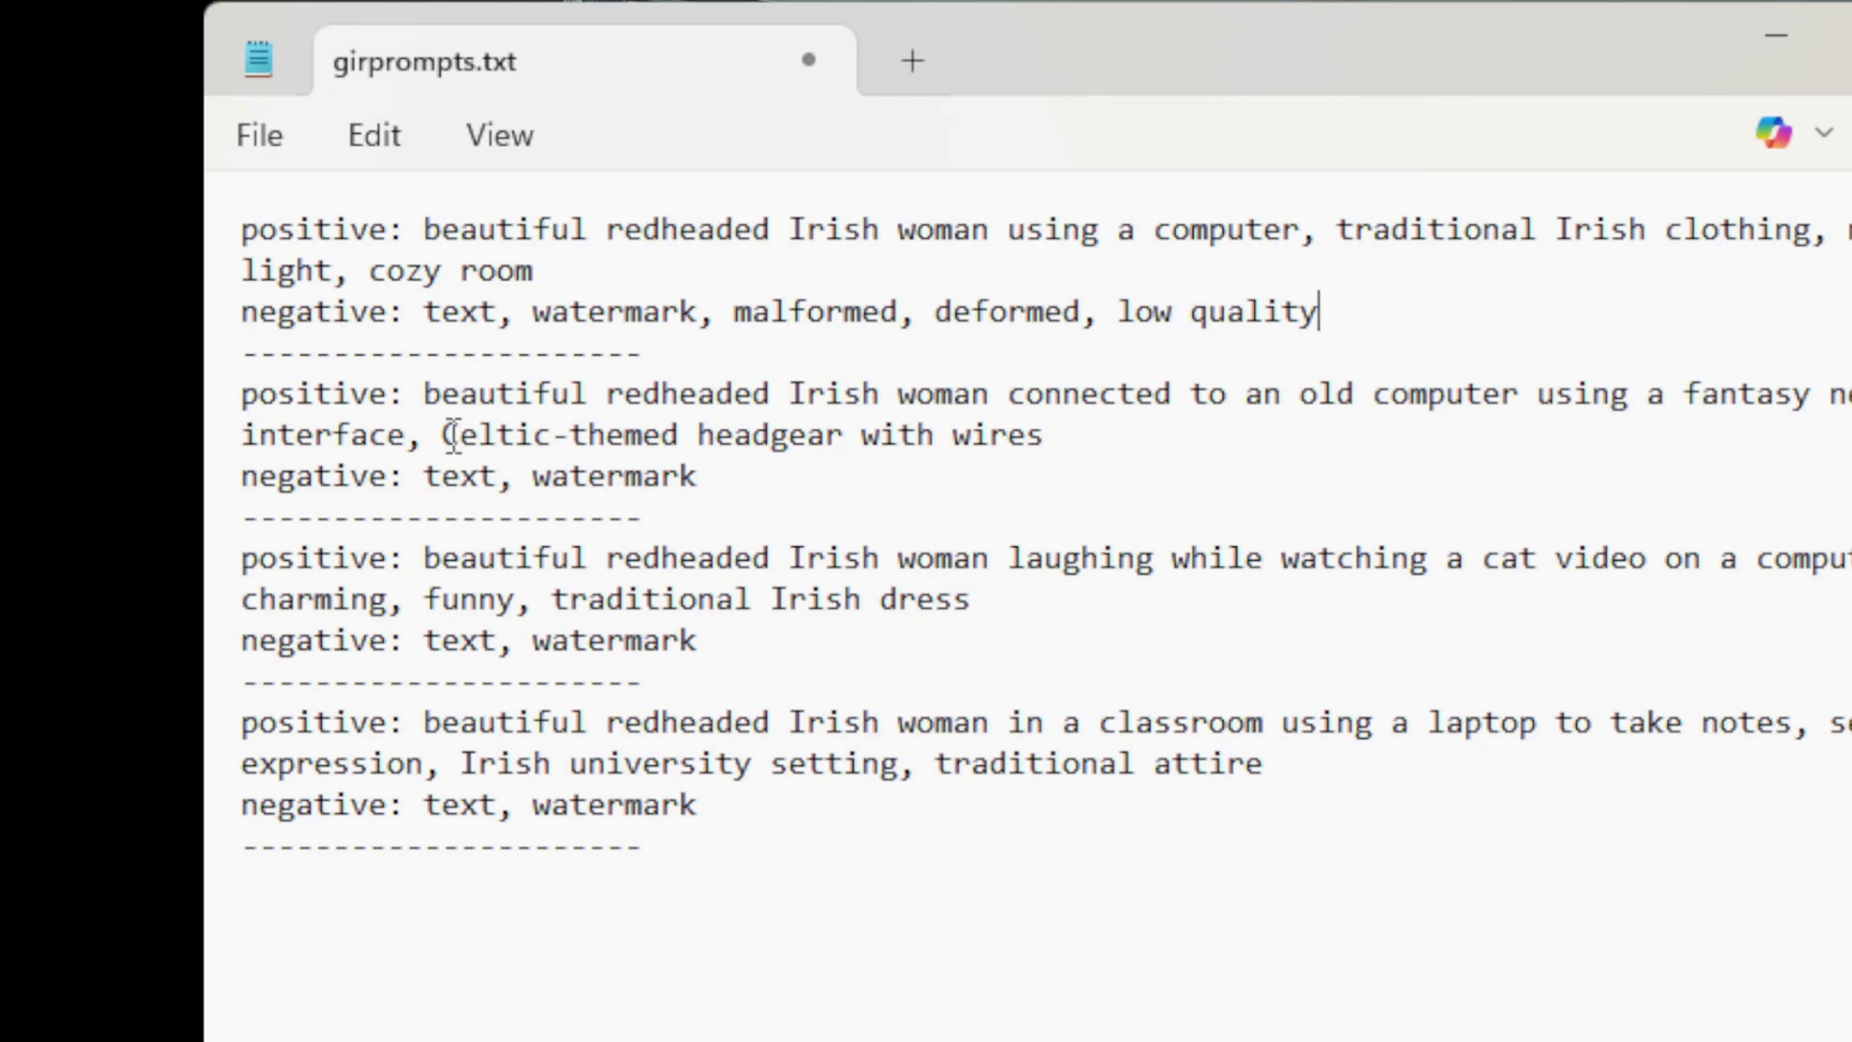
Examine the dashed separator line between the first and second prompt entries
left_click_drag(670, 352, 243, 355)
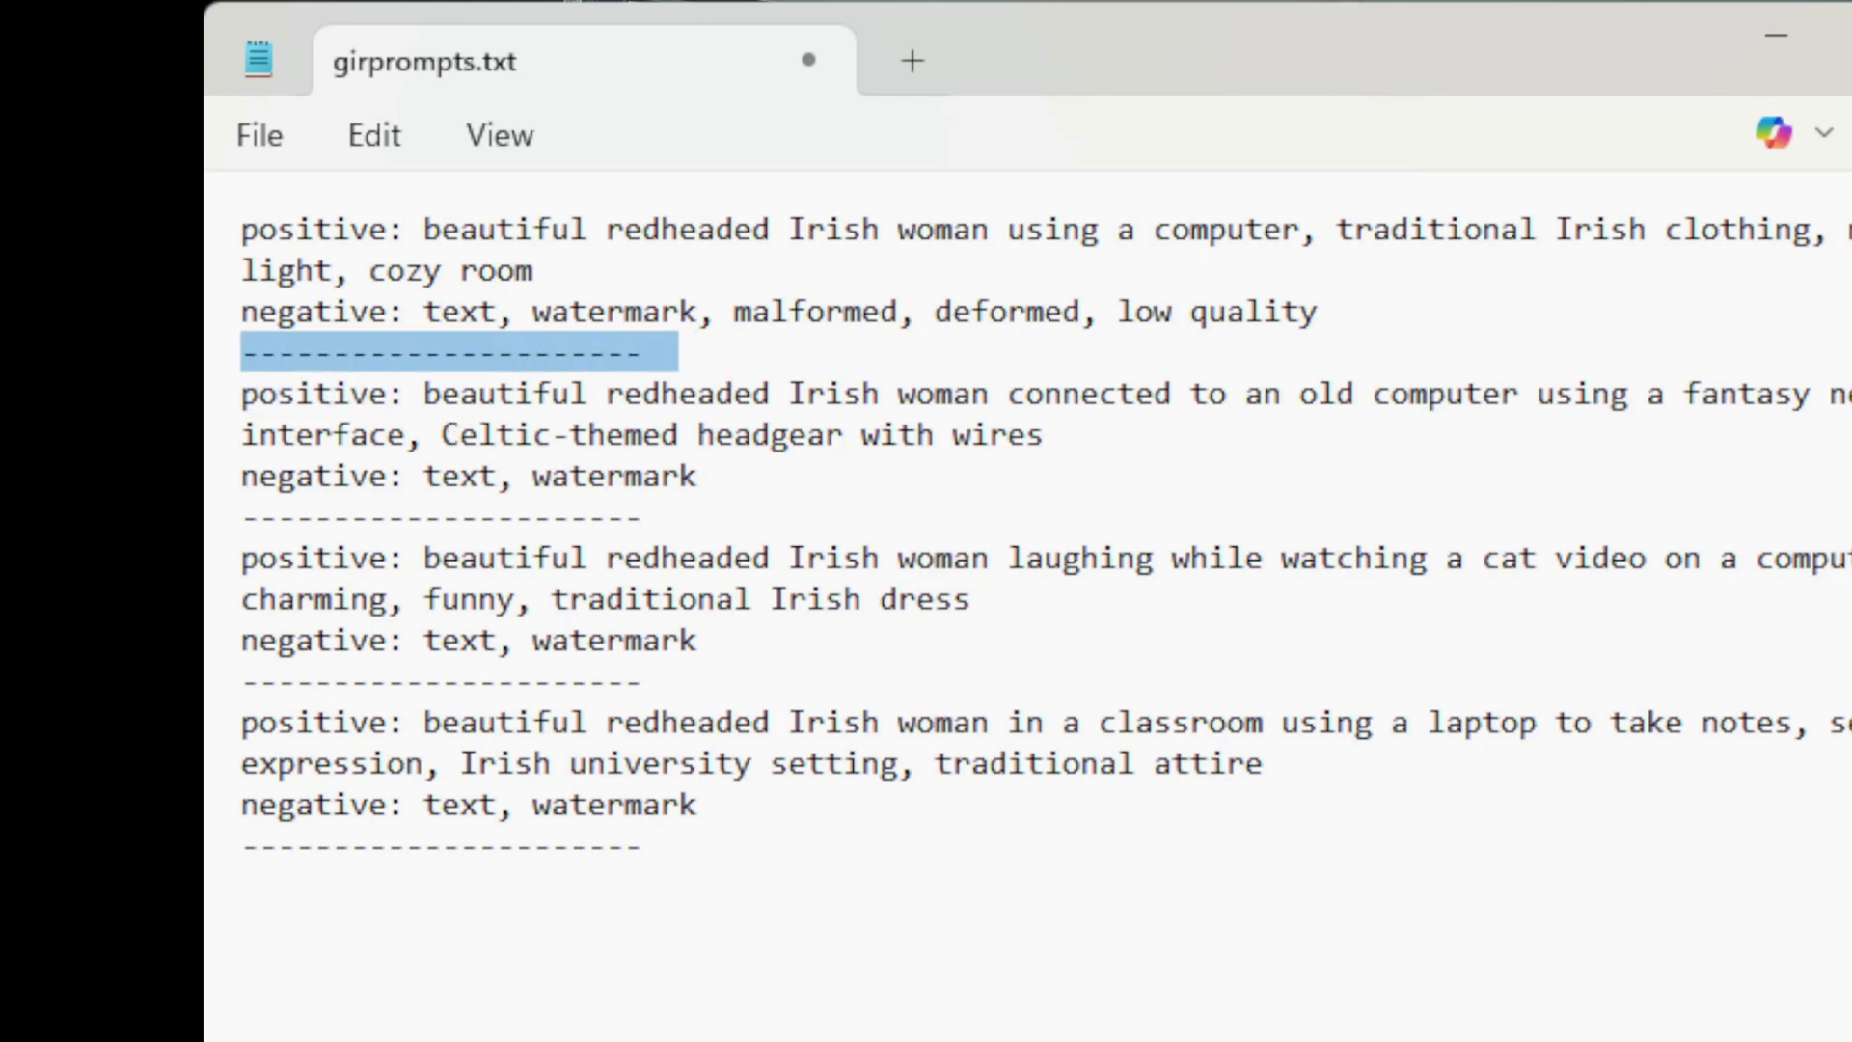
left_click(250, 352)
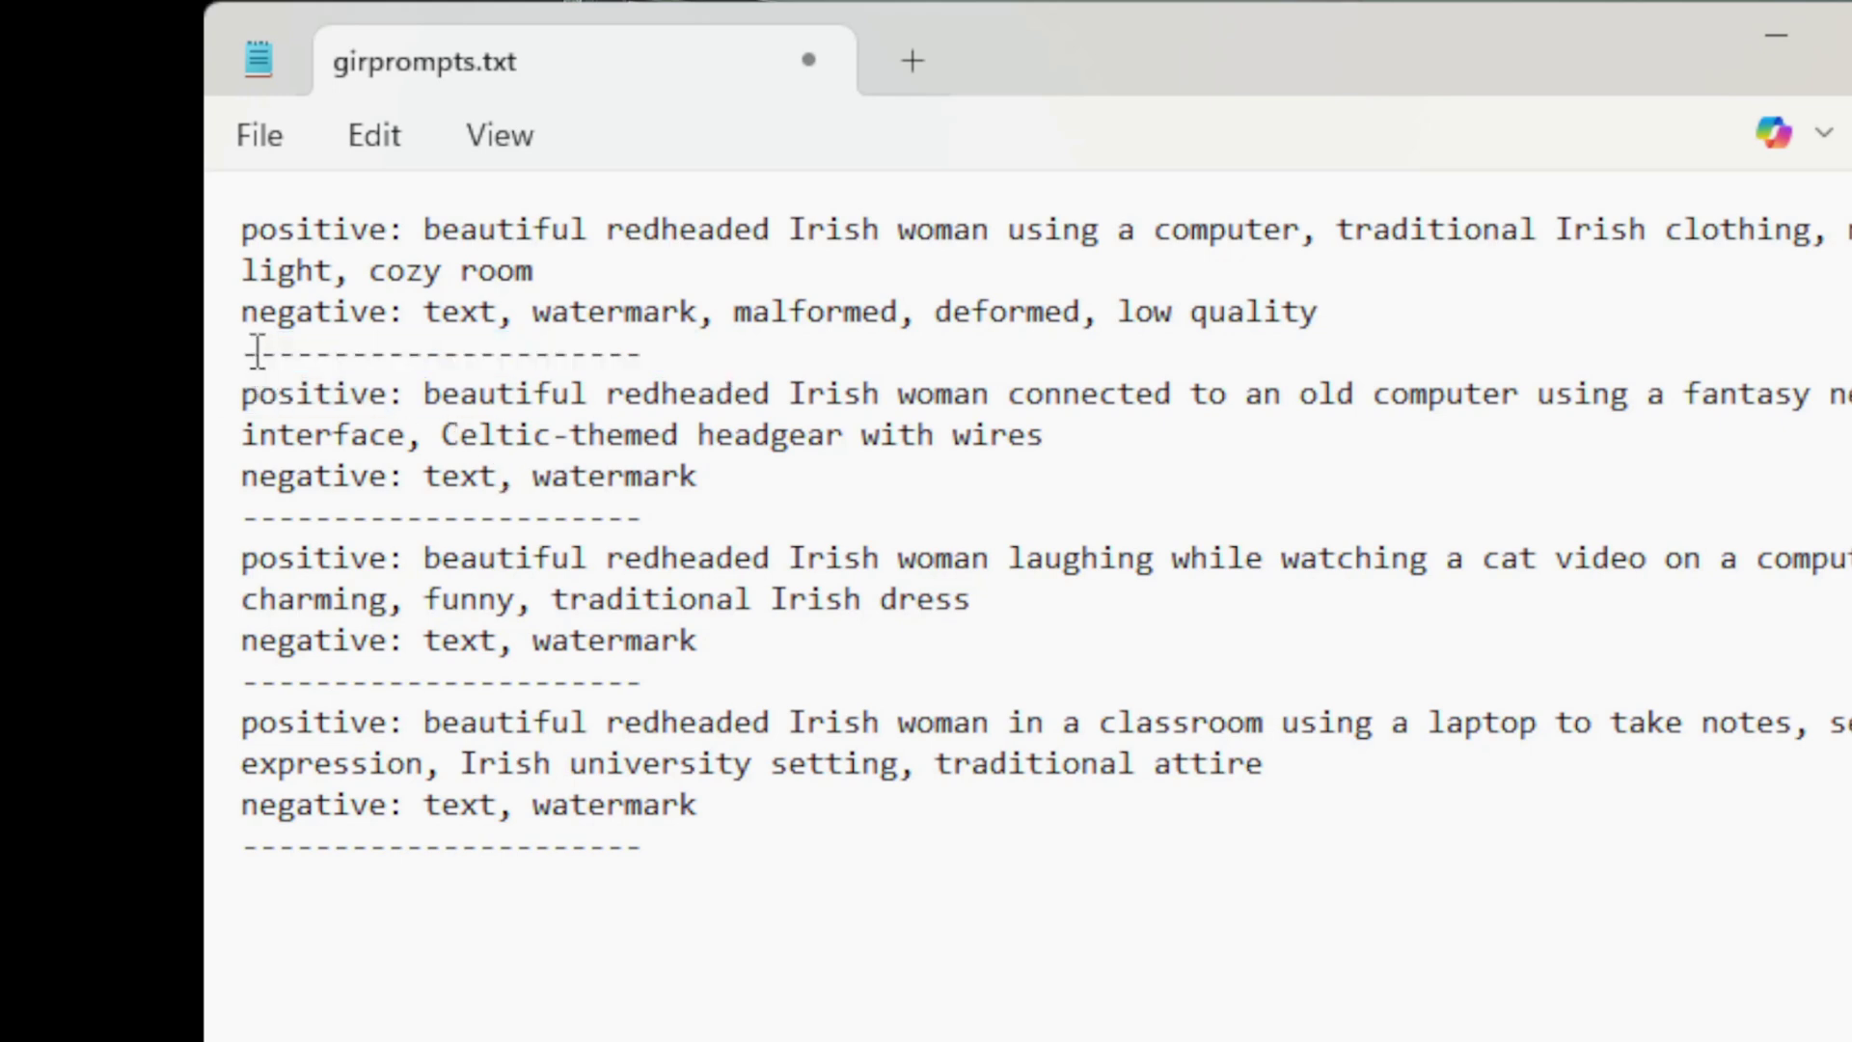
left_click_drag(252, 349, 657, 356)
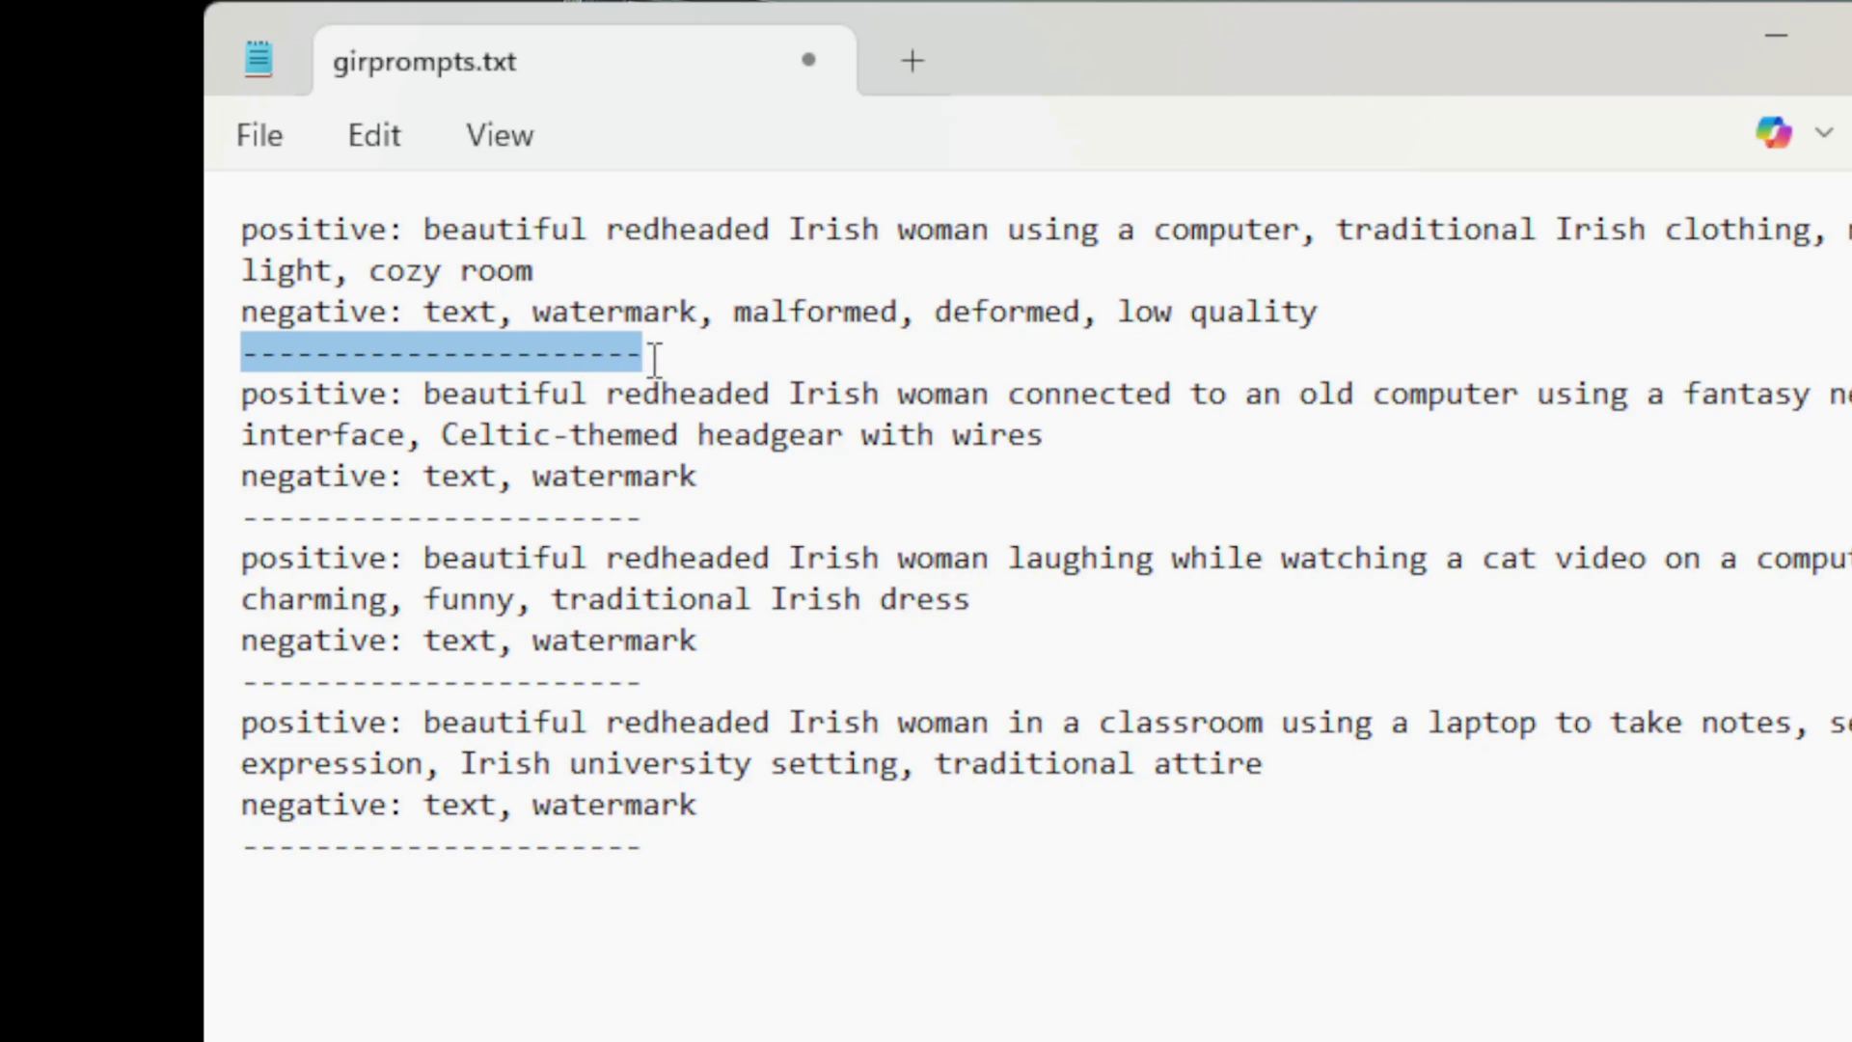
left_click(820, 360)
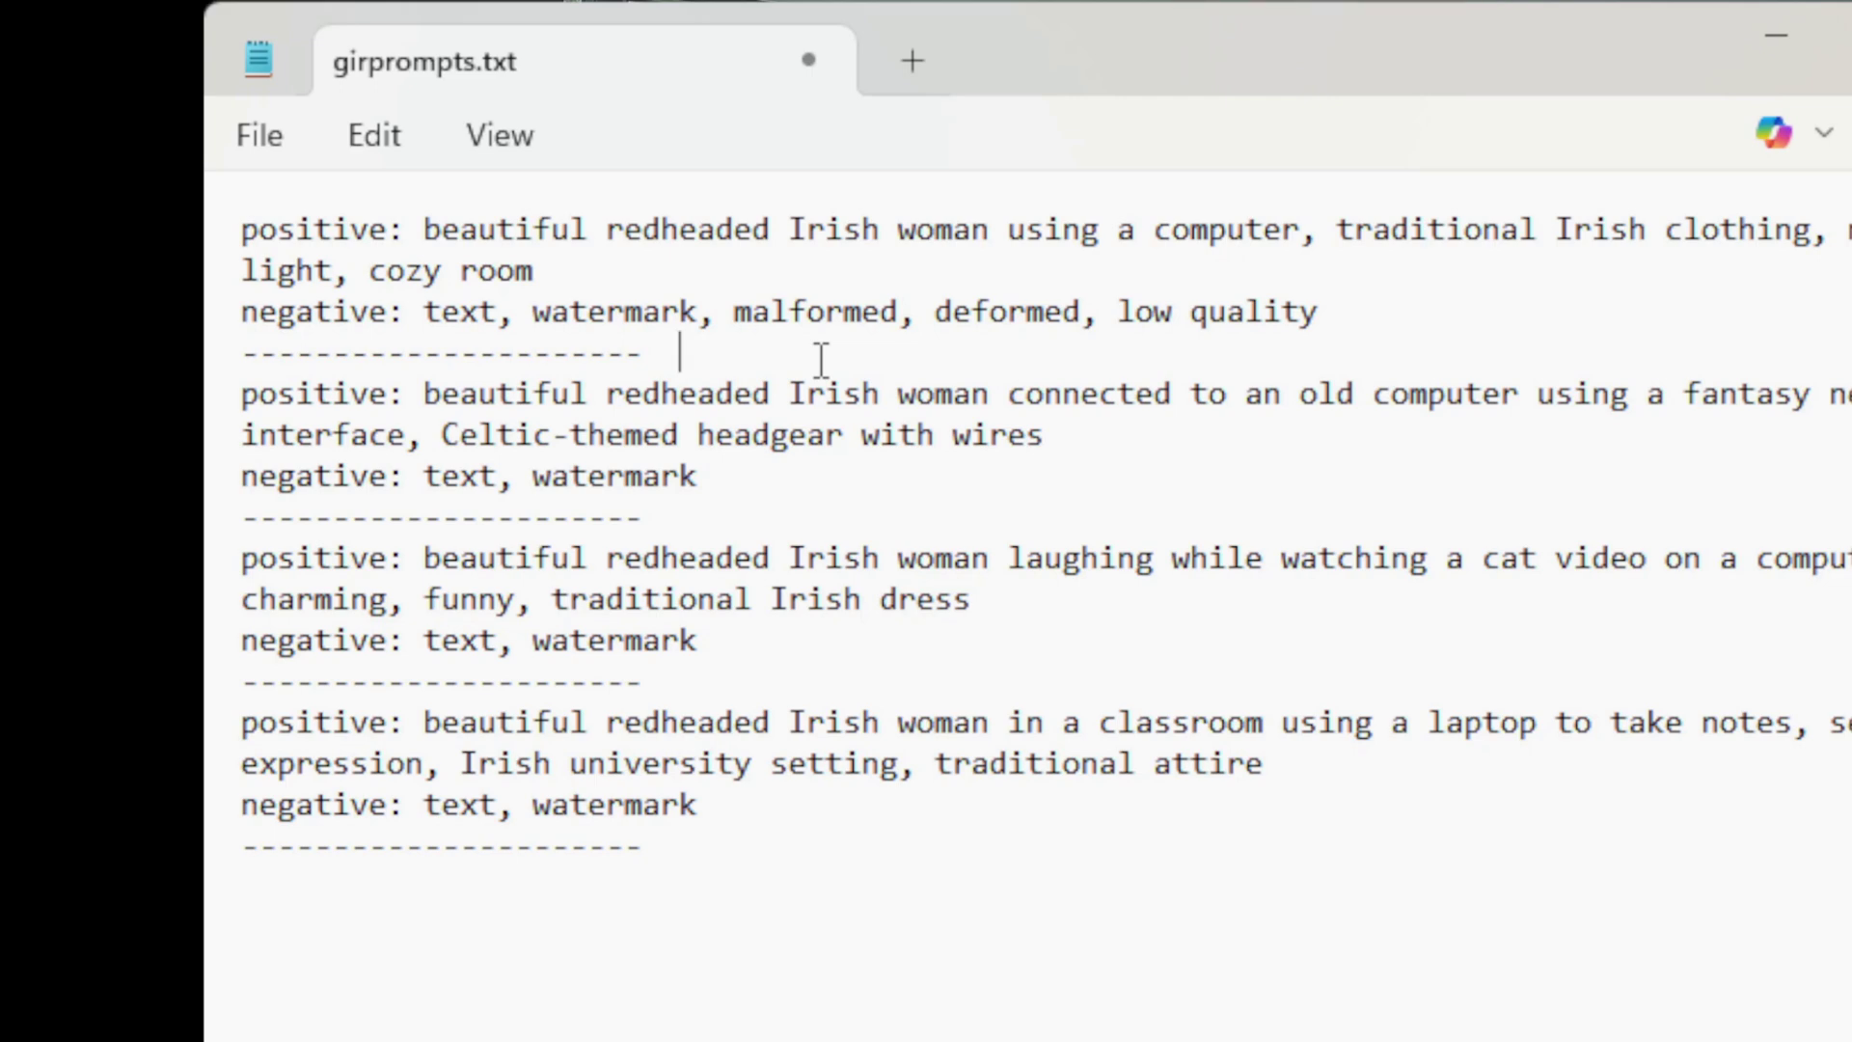
Select the whole text of girprompts.txt, and open ChatGPT in a new browser tab
left_click(798, 847)
key("ctrl+a")
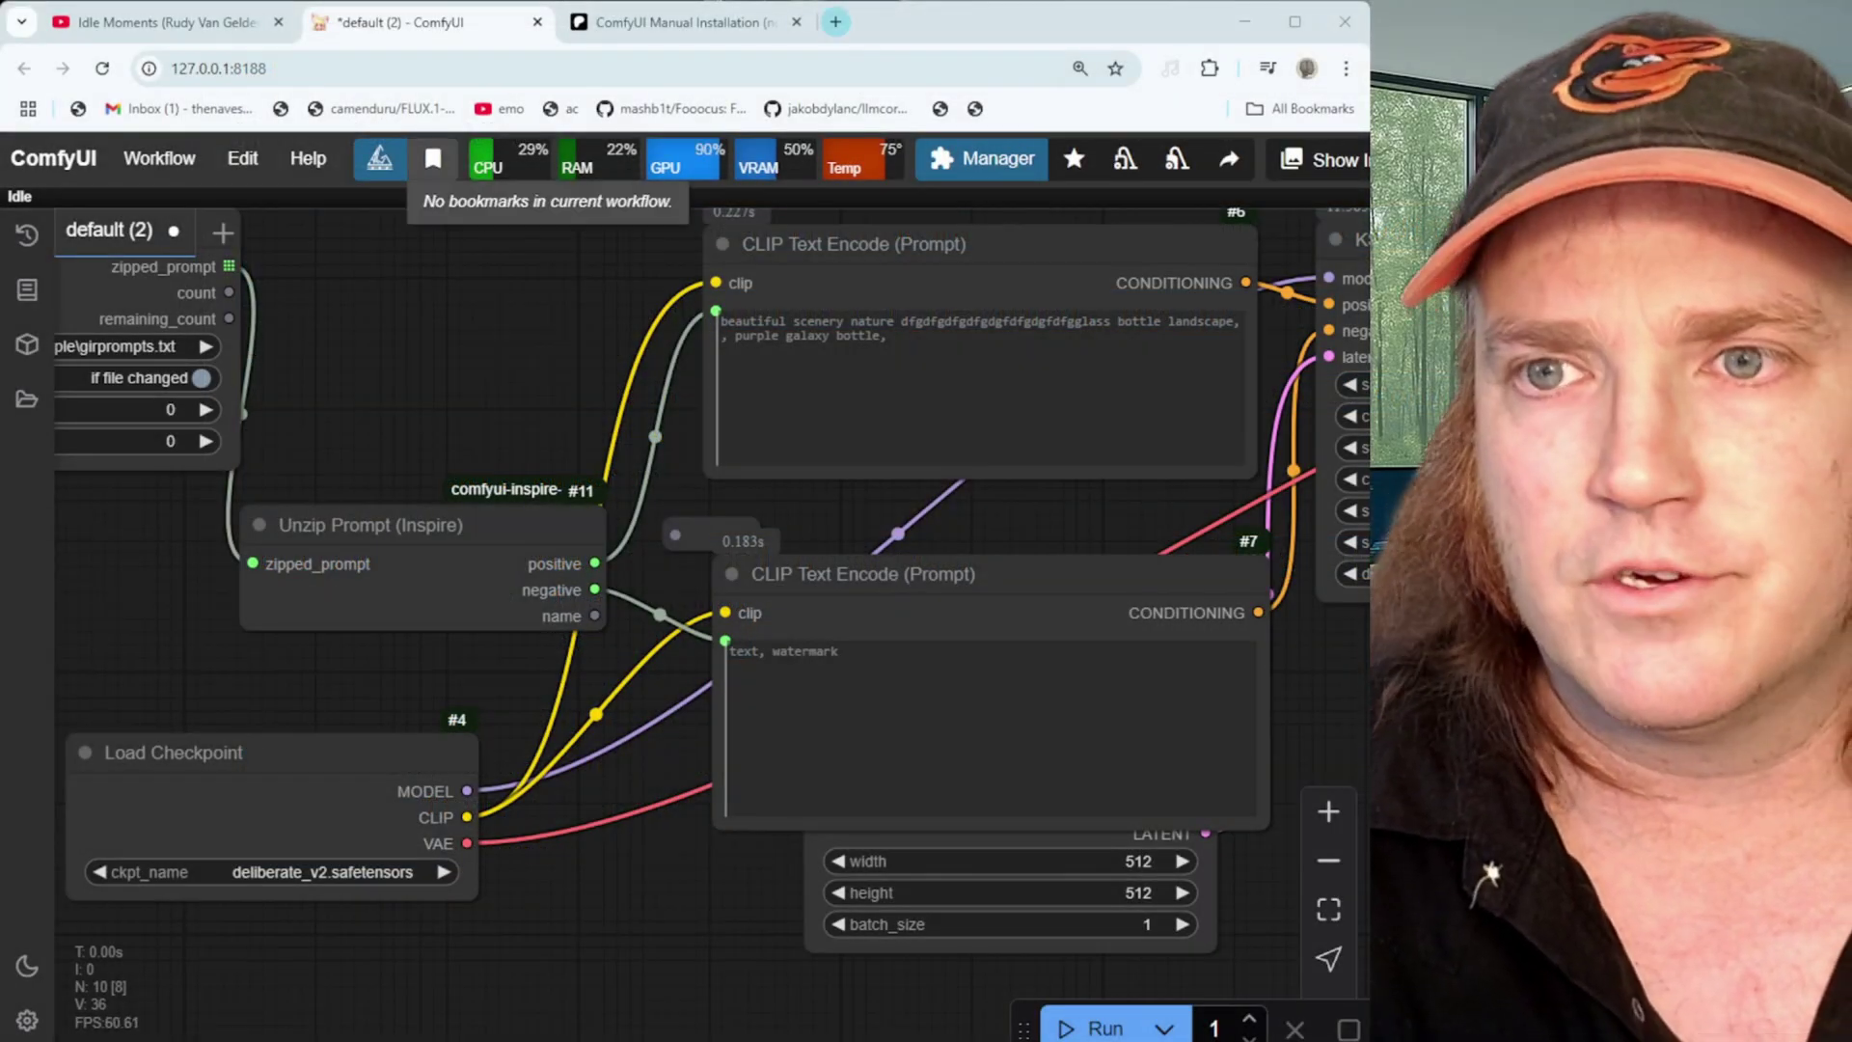
left_click(842, 23)
type("chat")
key("Return")
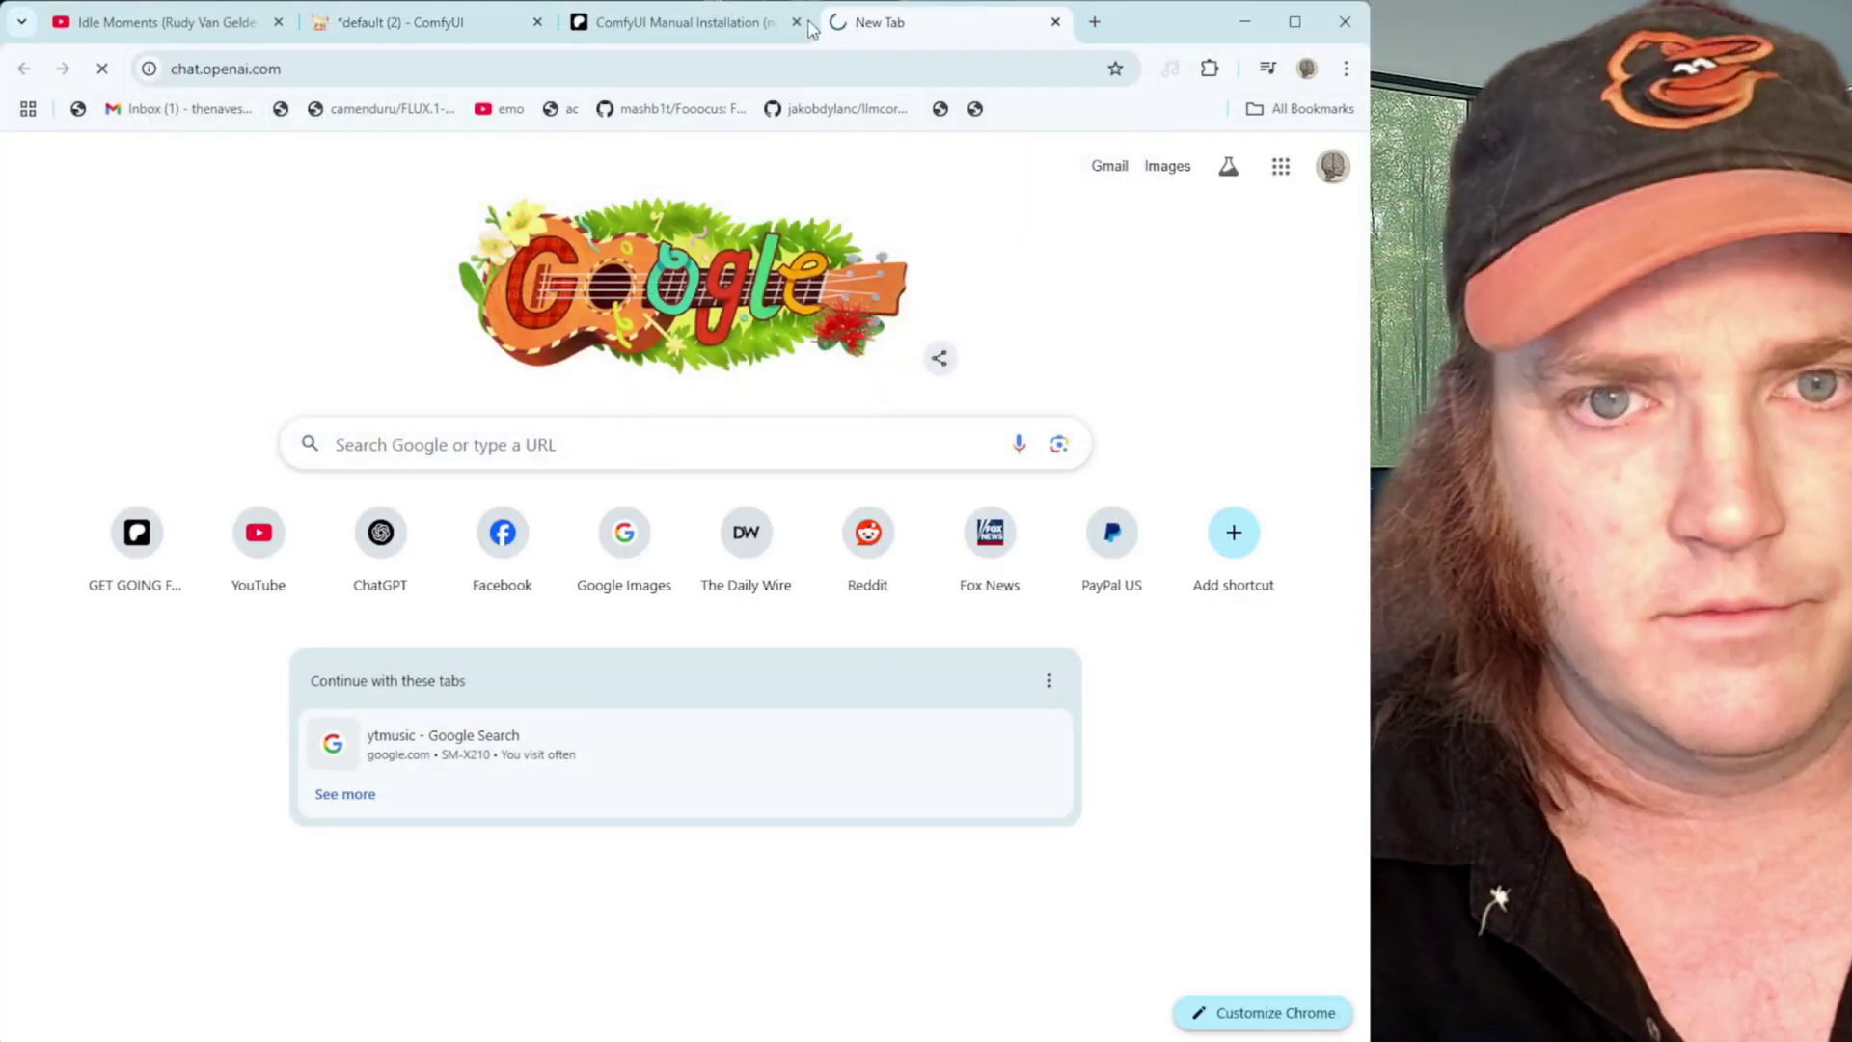
left_click(35, 163)
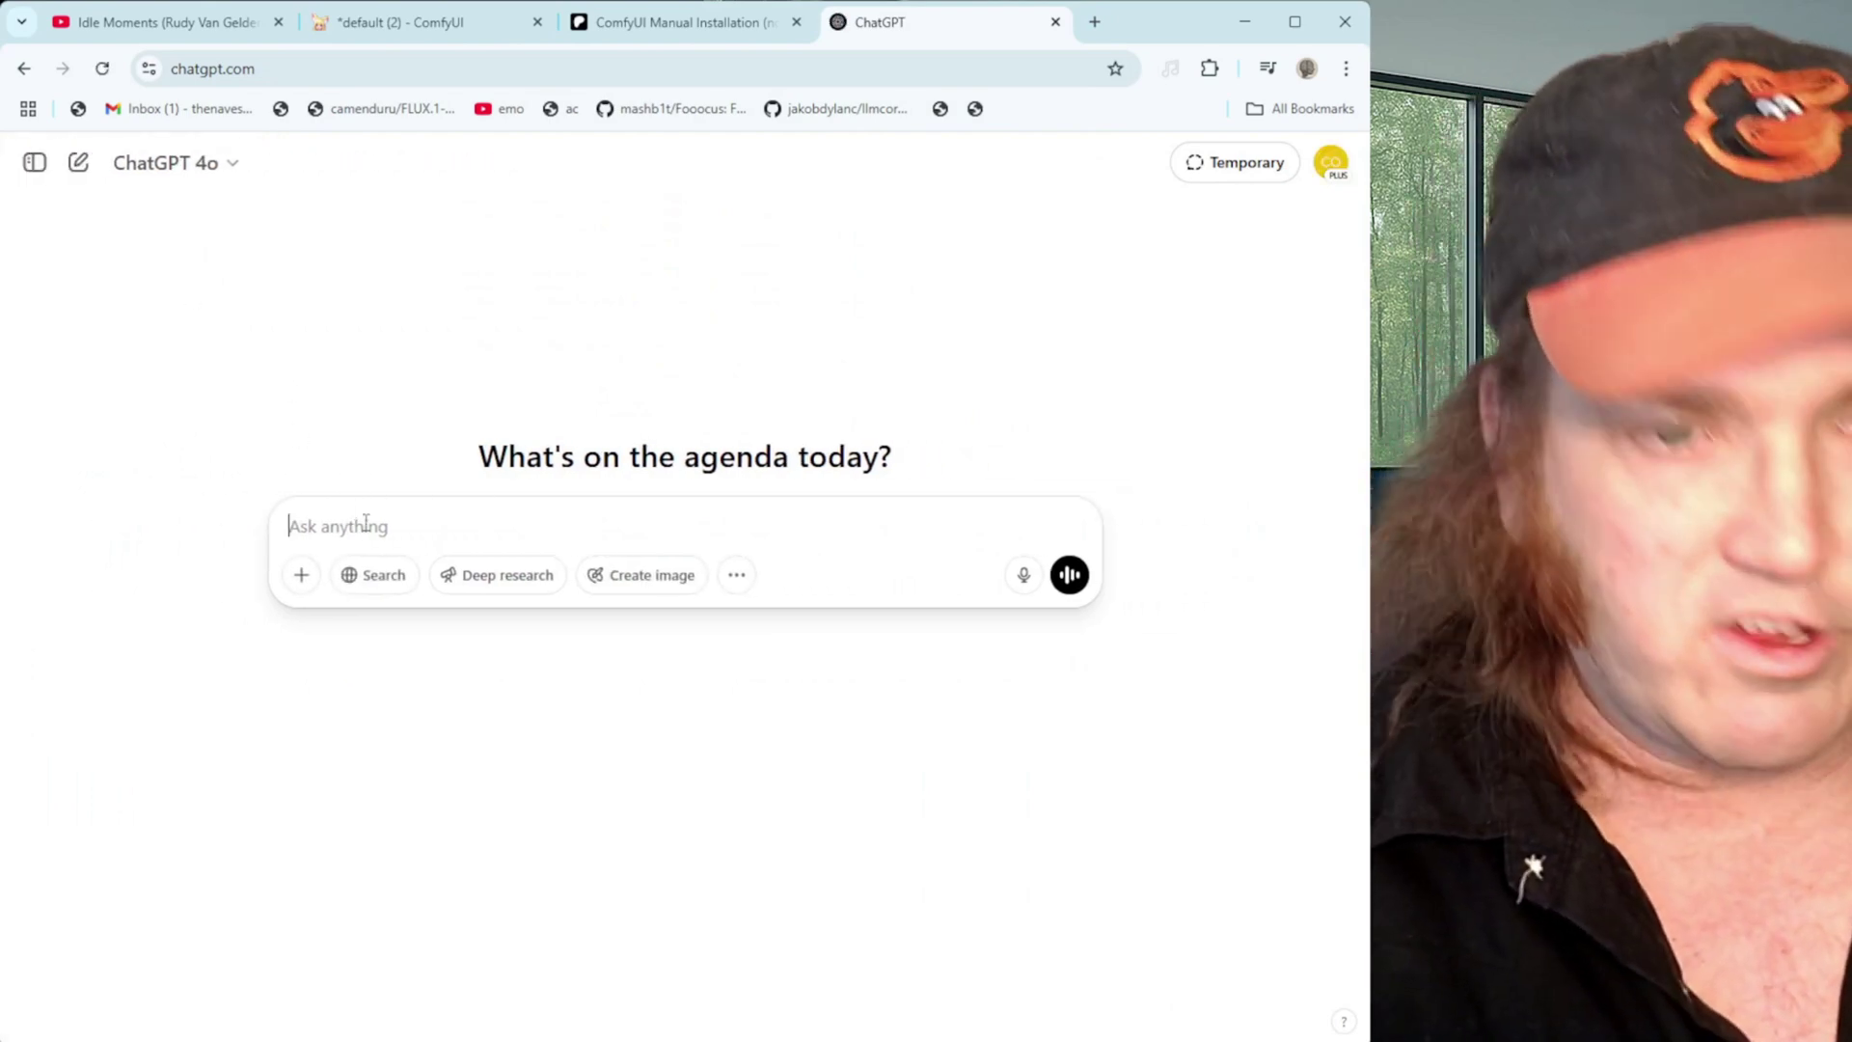
Begin the ChatGPT message with "write 10 prompts about a beautiful dark haired romanian woman"
type("write")
type(" 10 prom")
key("BackSpace")
type("10 pro")
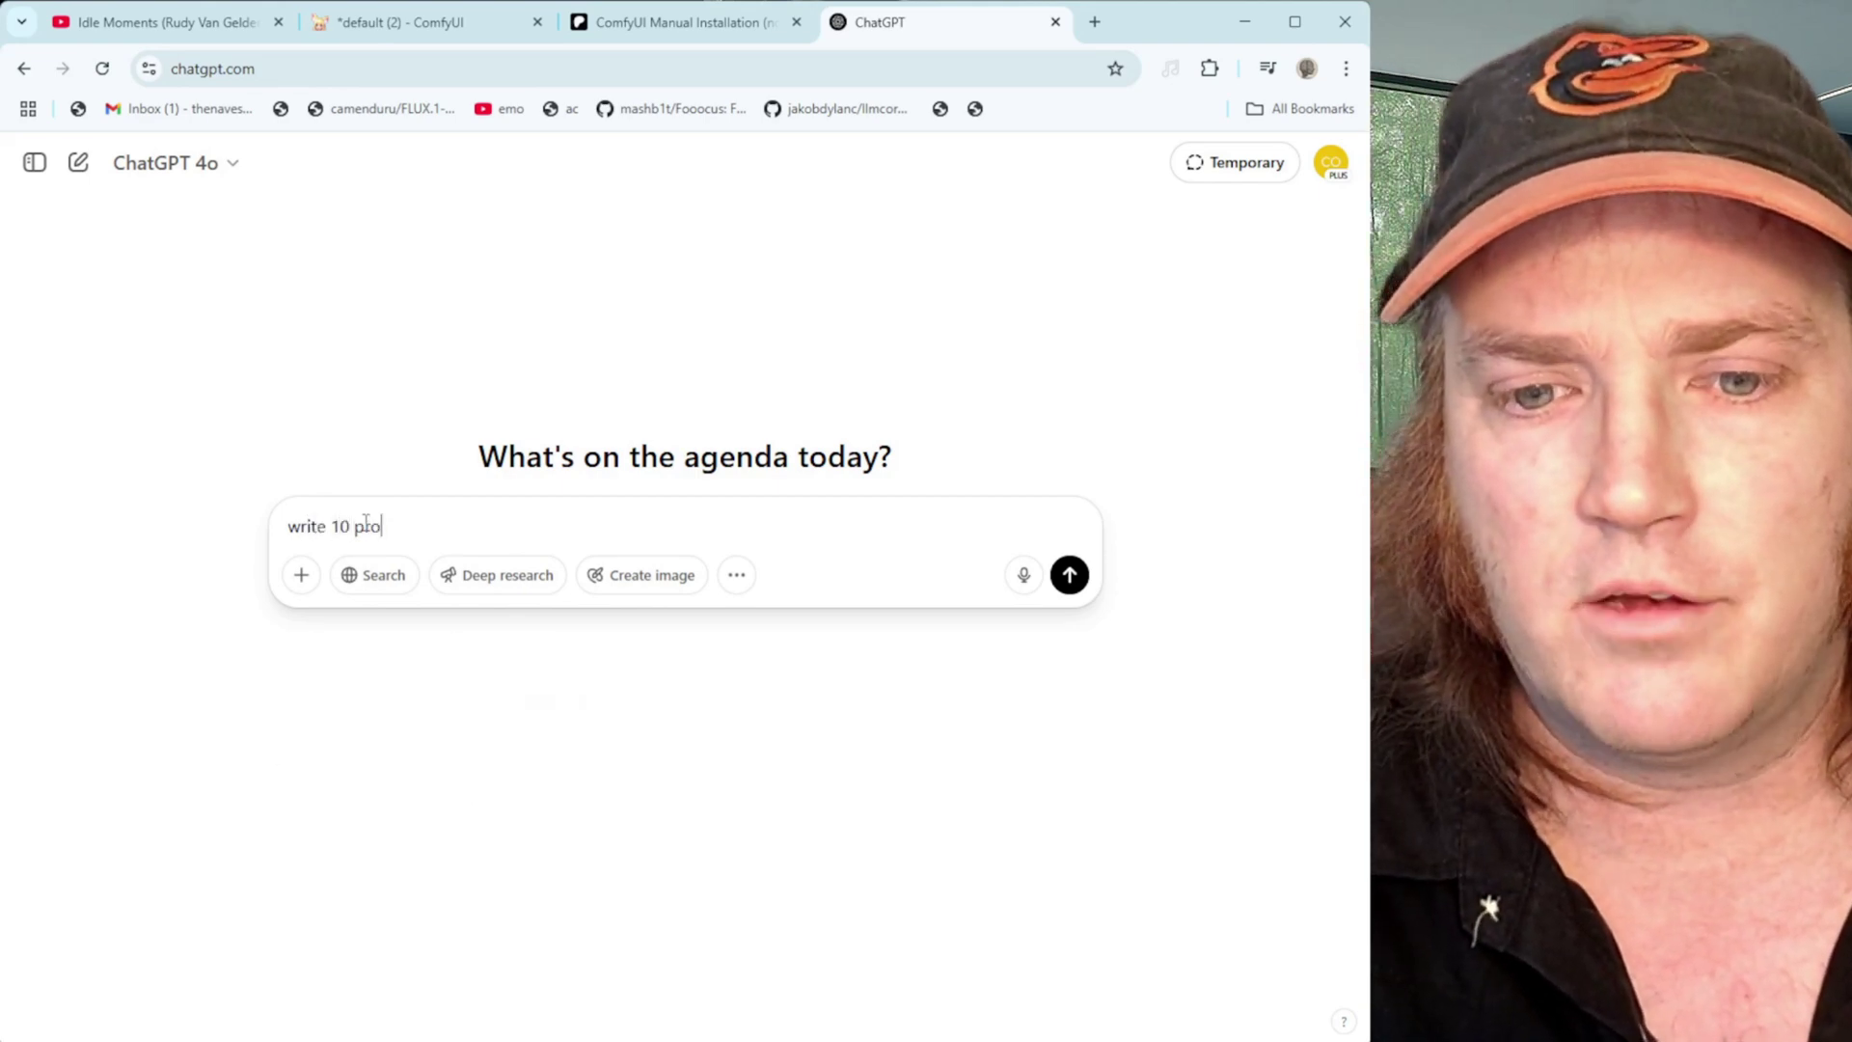
type("mpts about a beautiful")
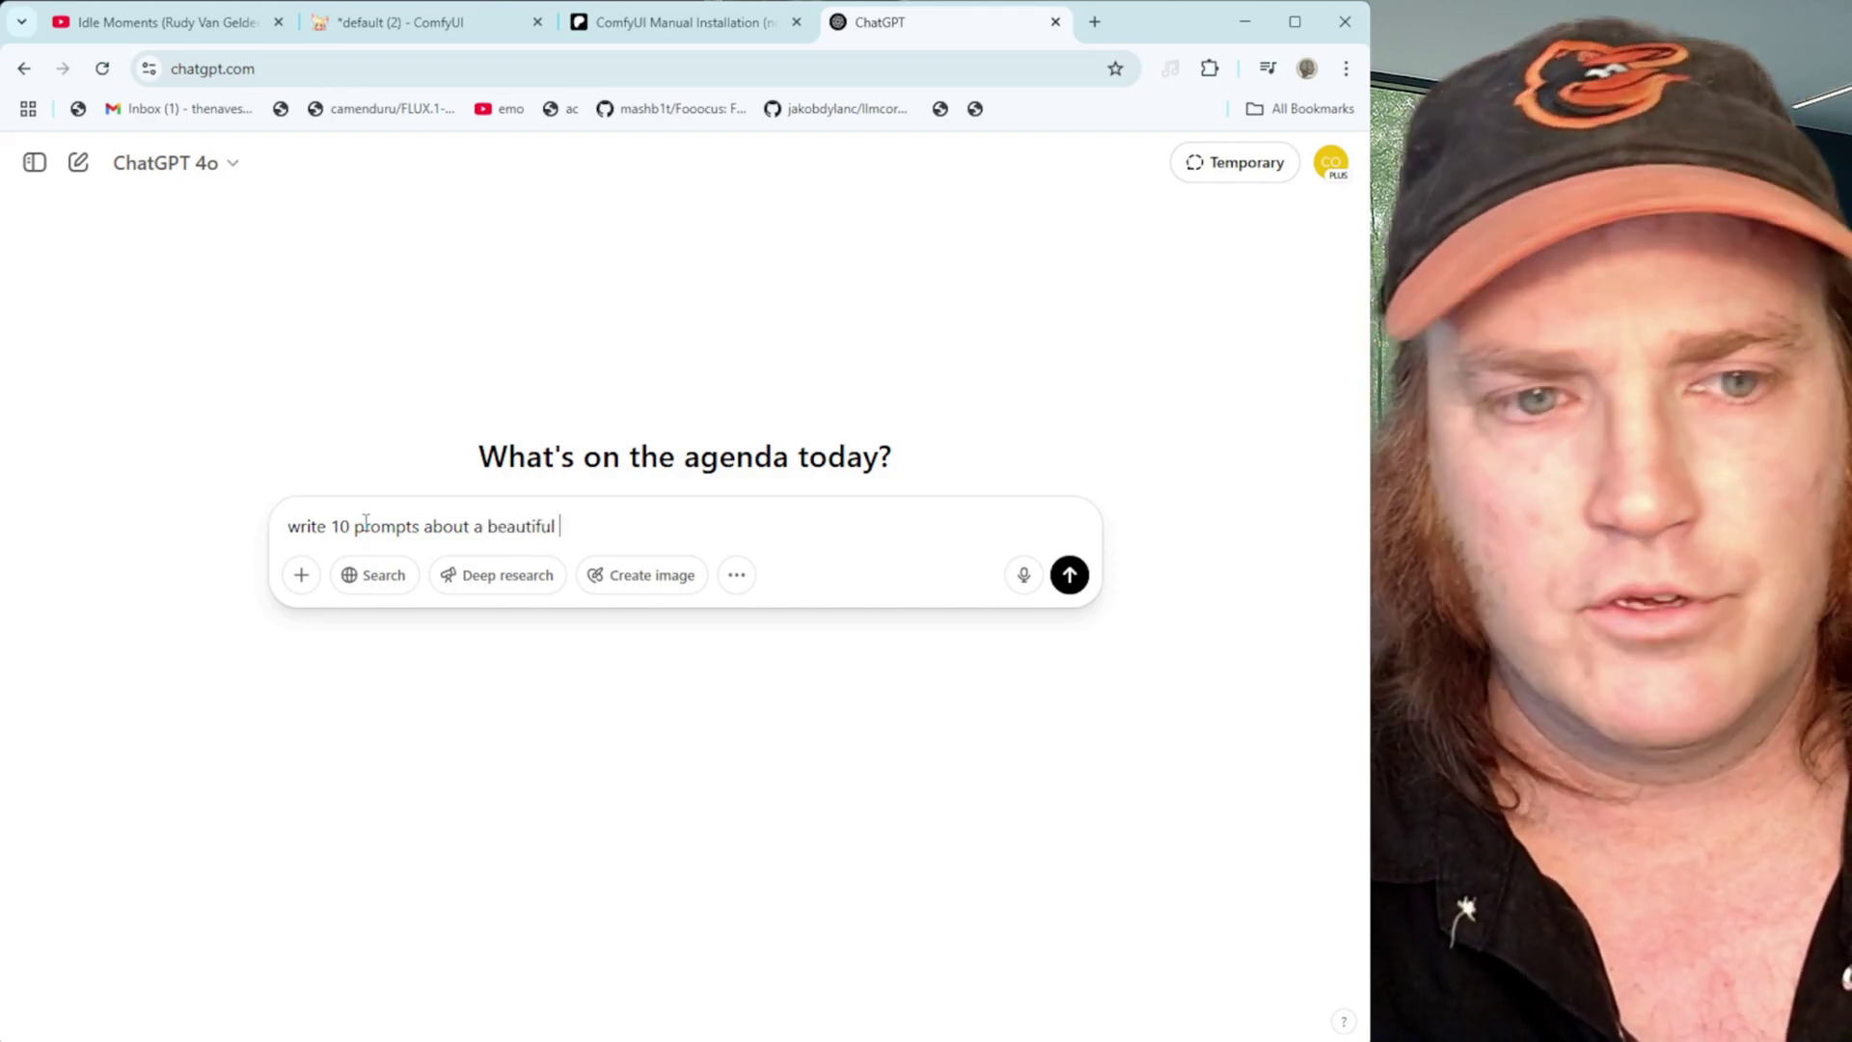
type(" dark haired")
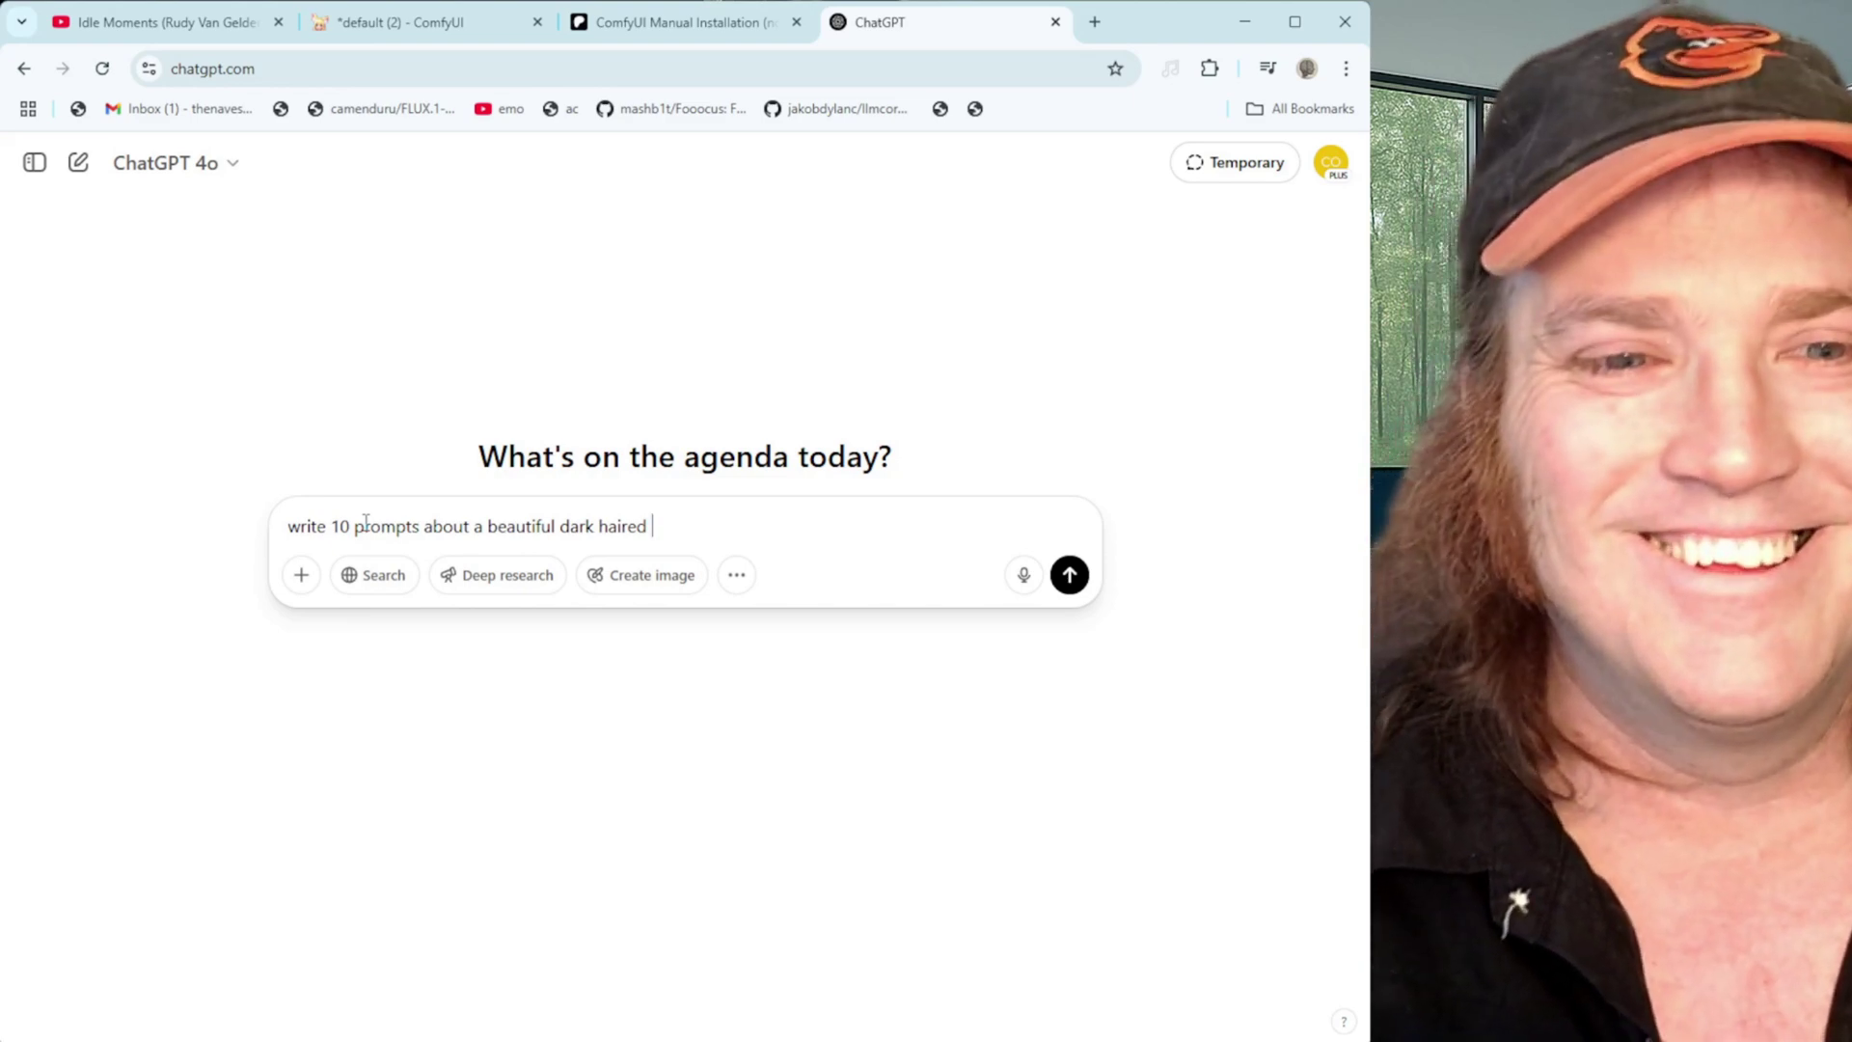
type("romaninan wo")
key("BackSpace")
type("oman ")
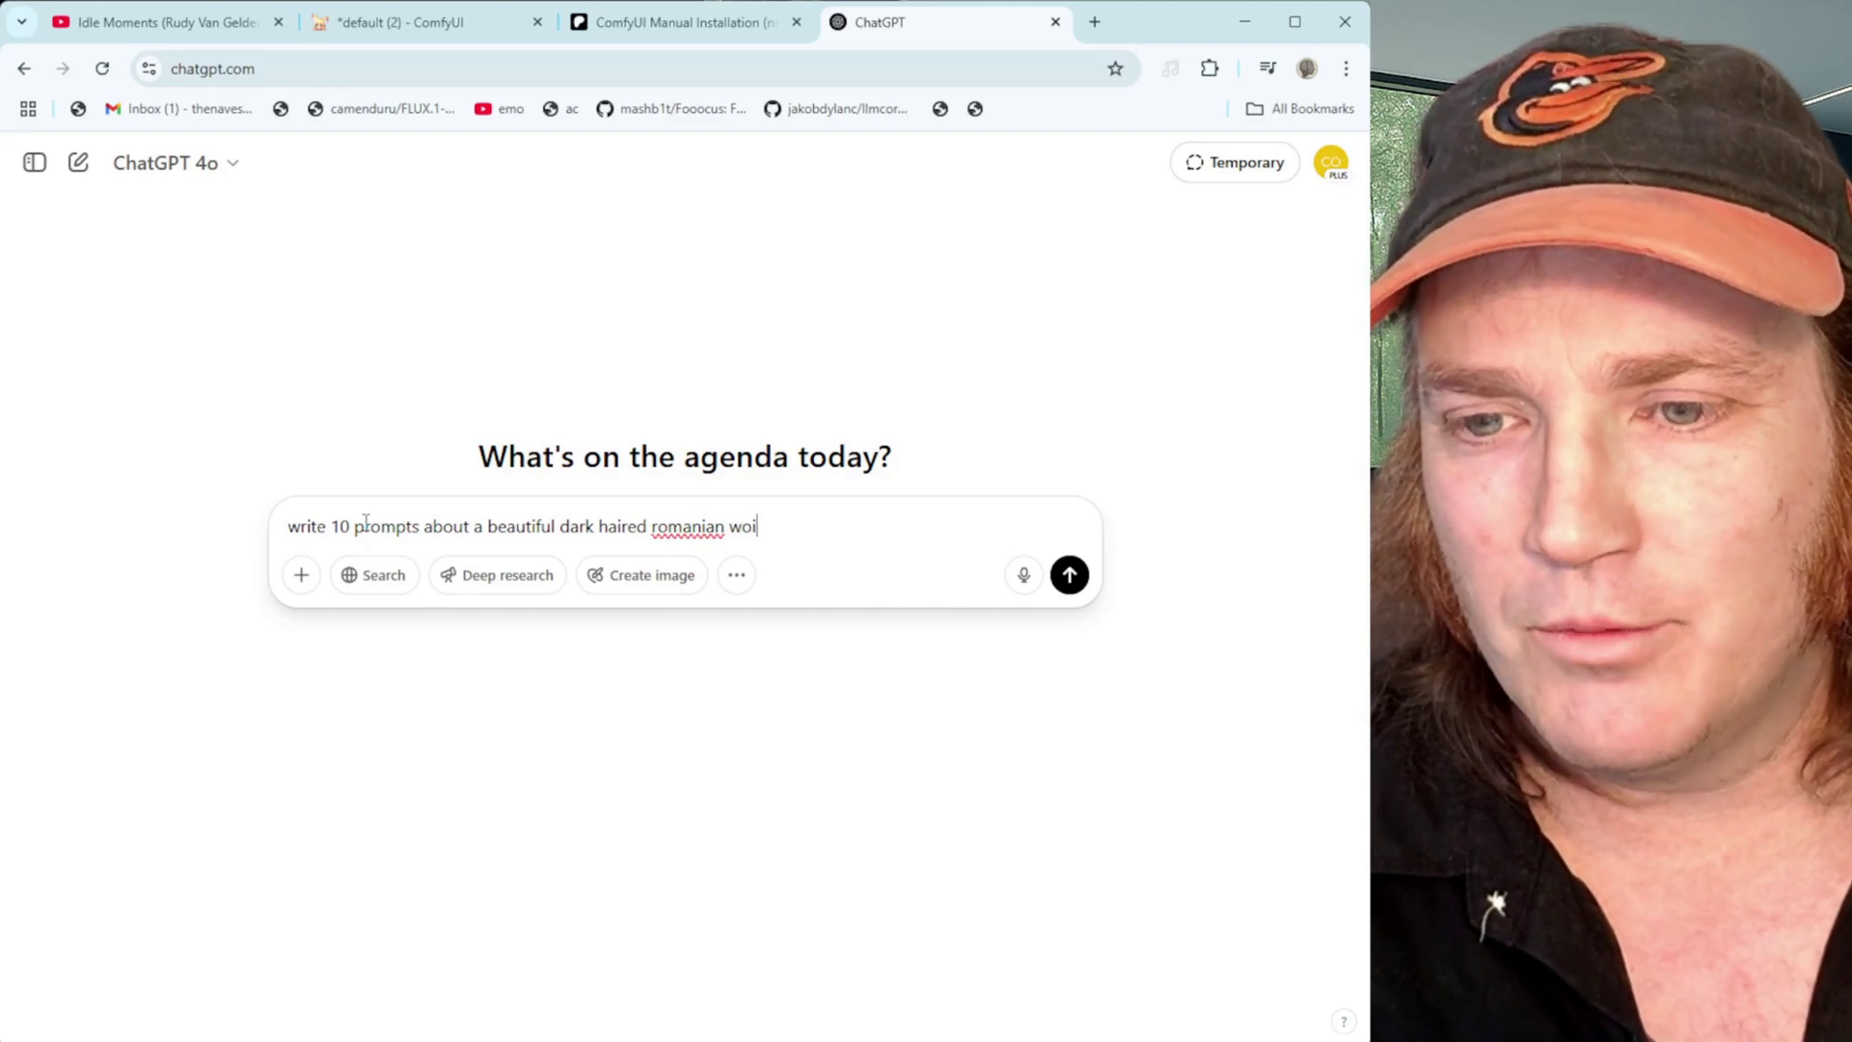
Continue the ChatGPT message with ".. be creative and diverse." and leave a blank line after it
type(".")
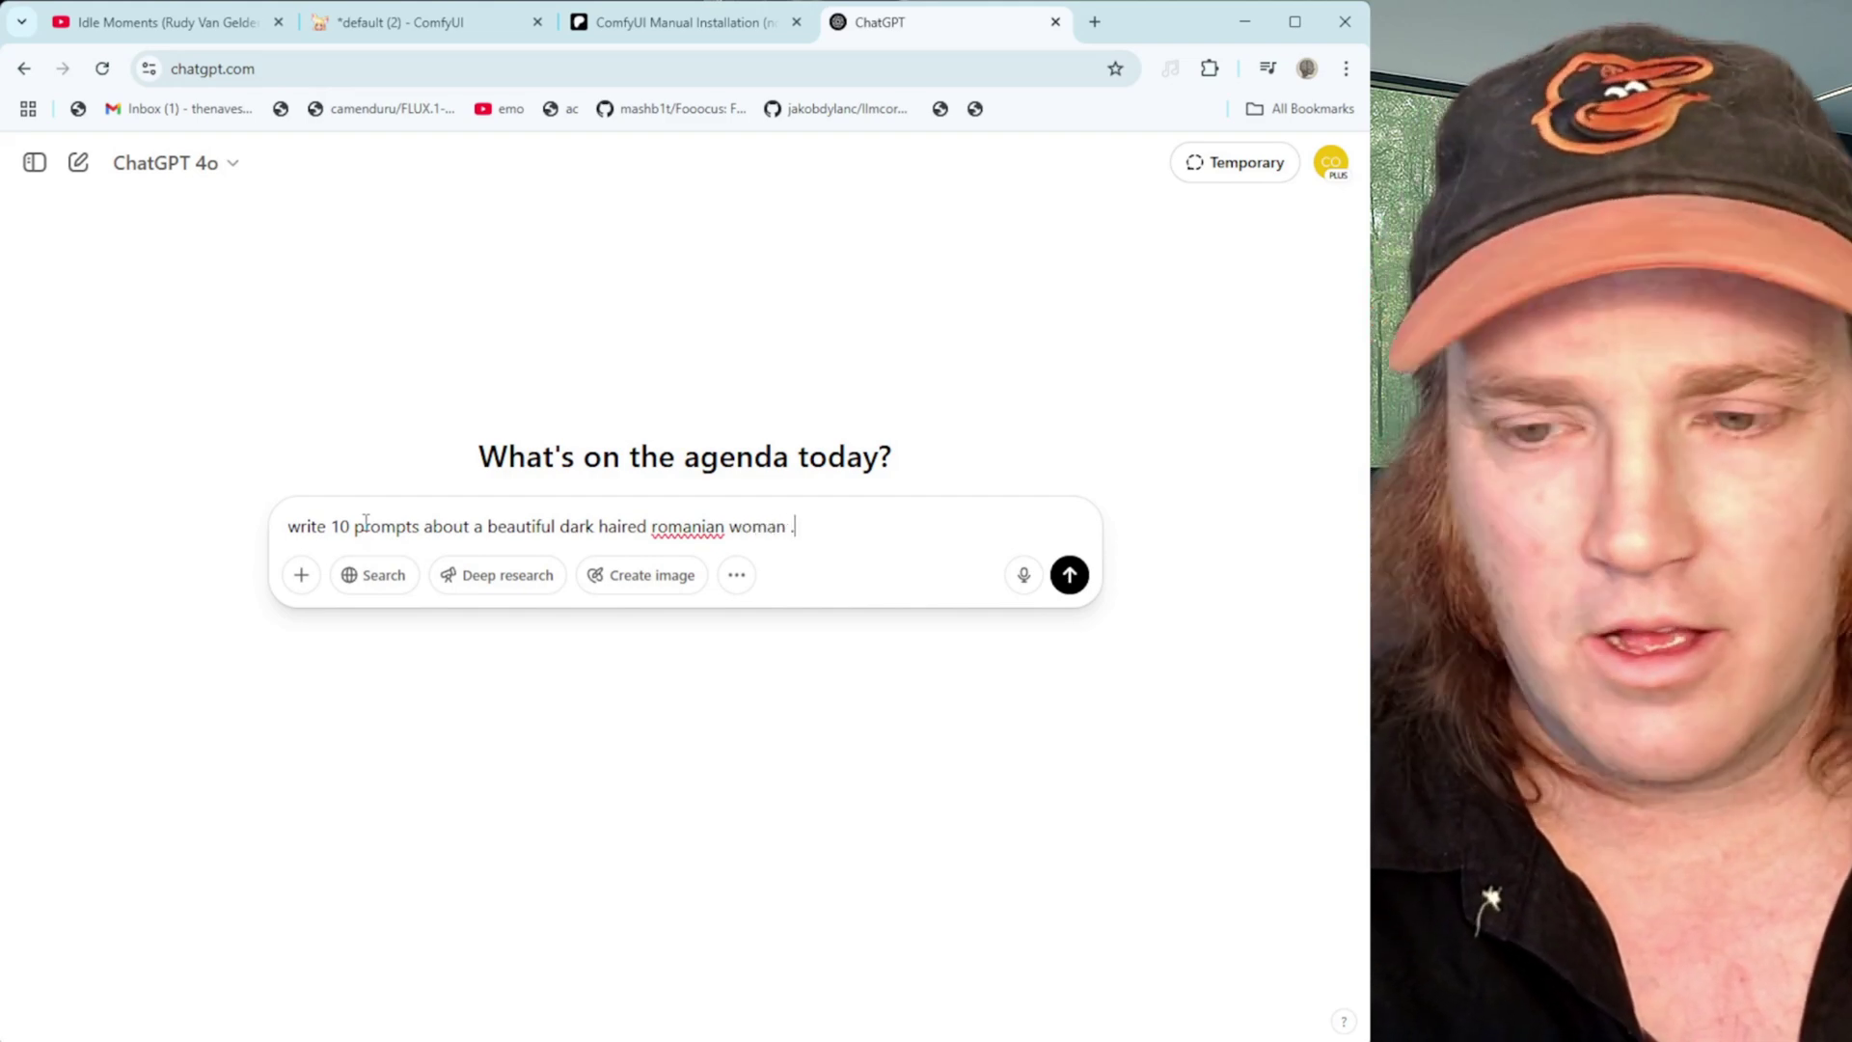
type(". be creative.")
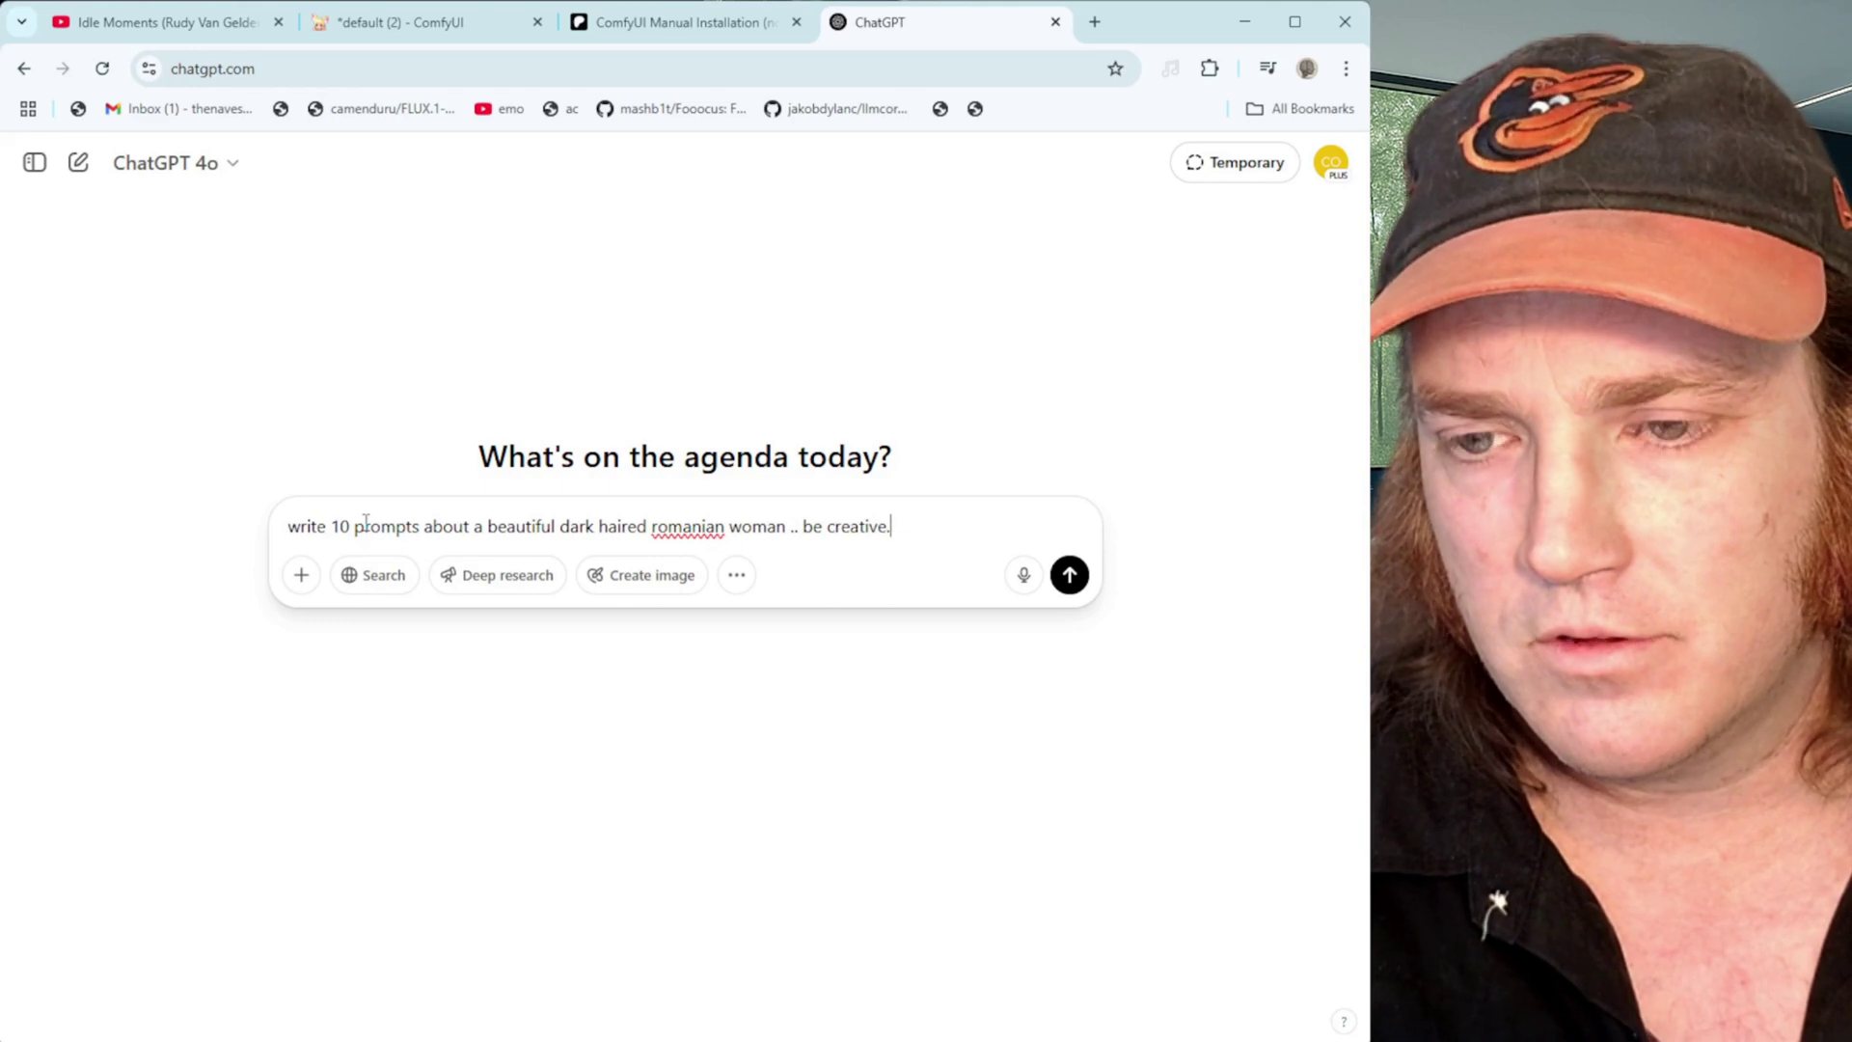
key("BackSpace")
type(" and ")
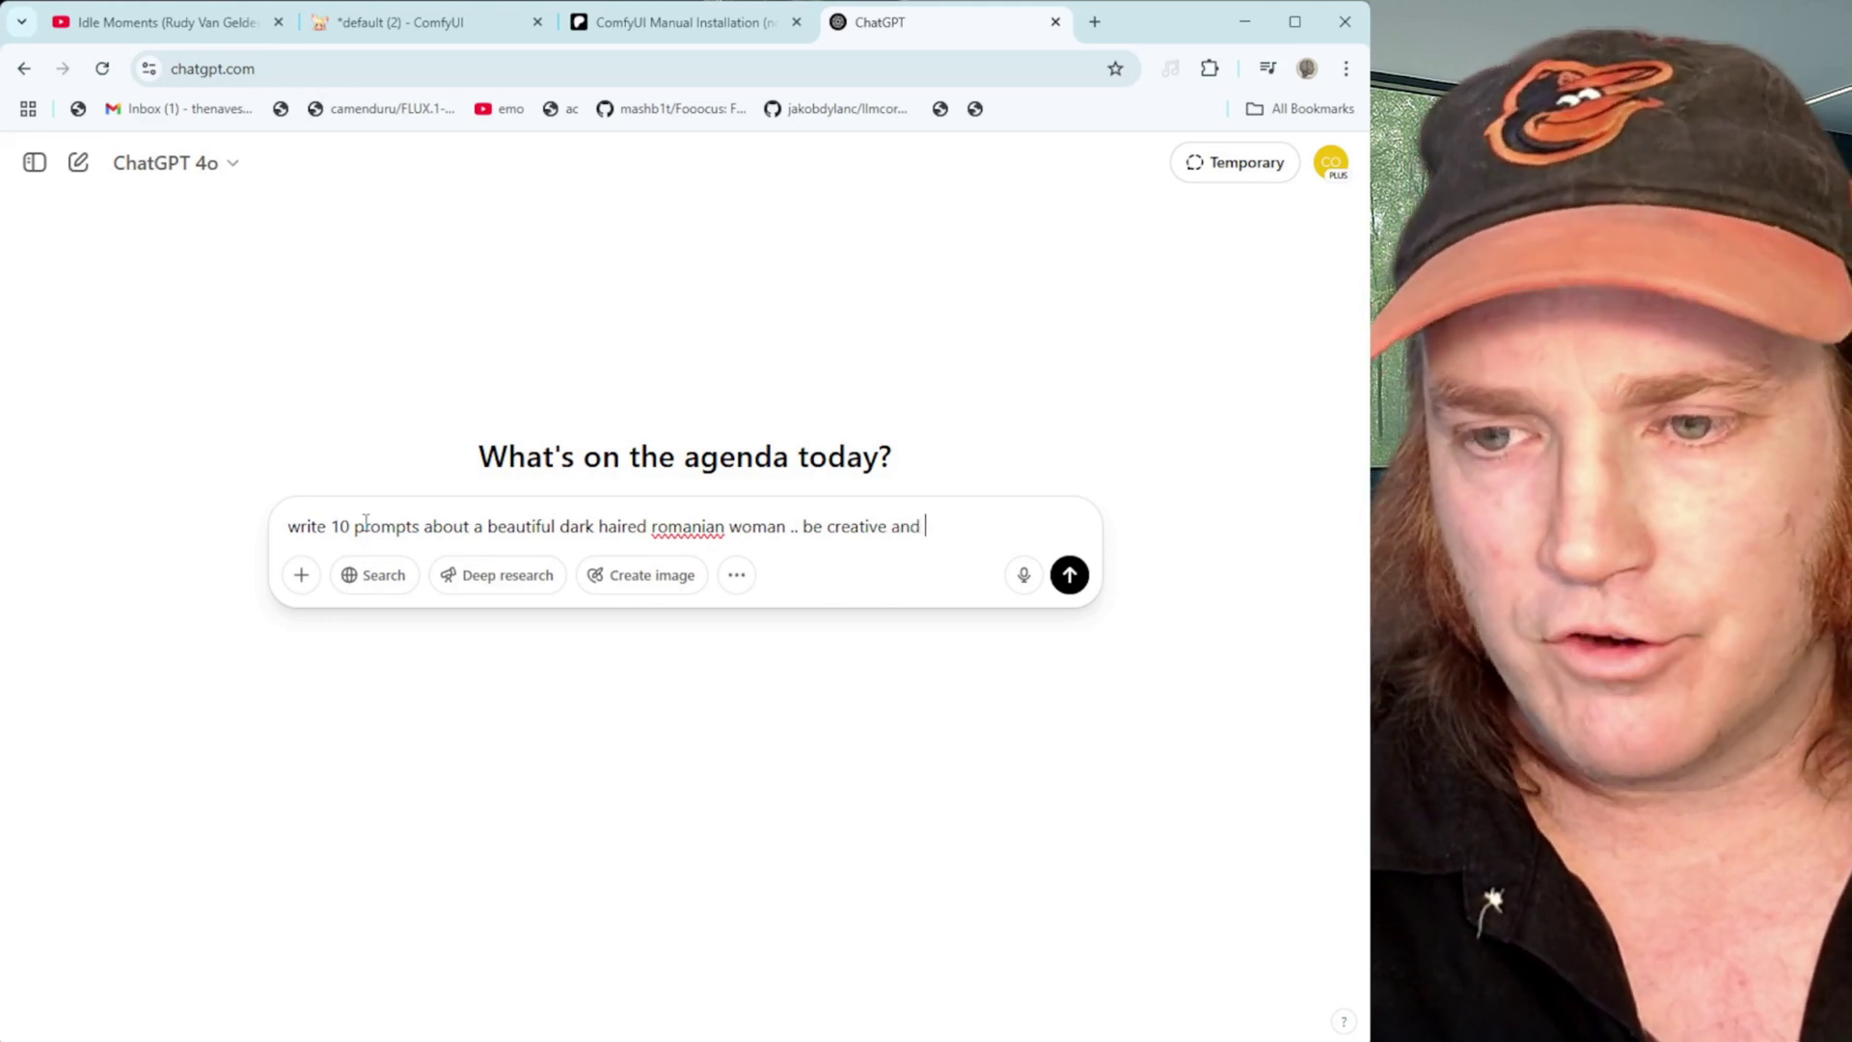
type("diverre.")
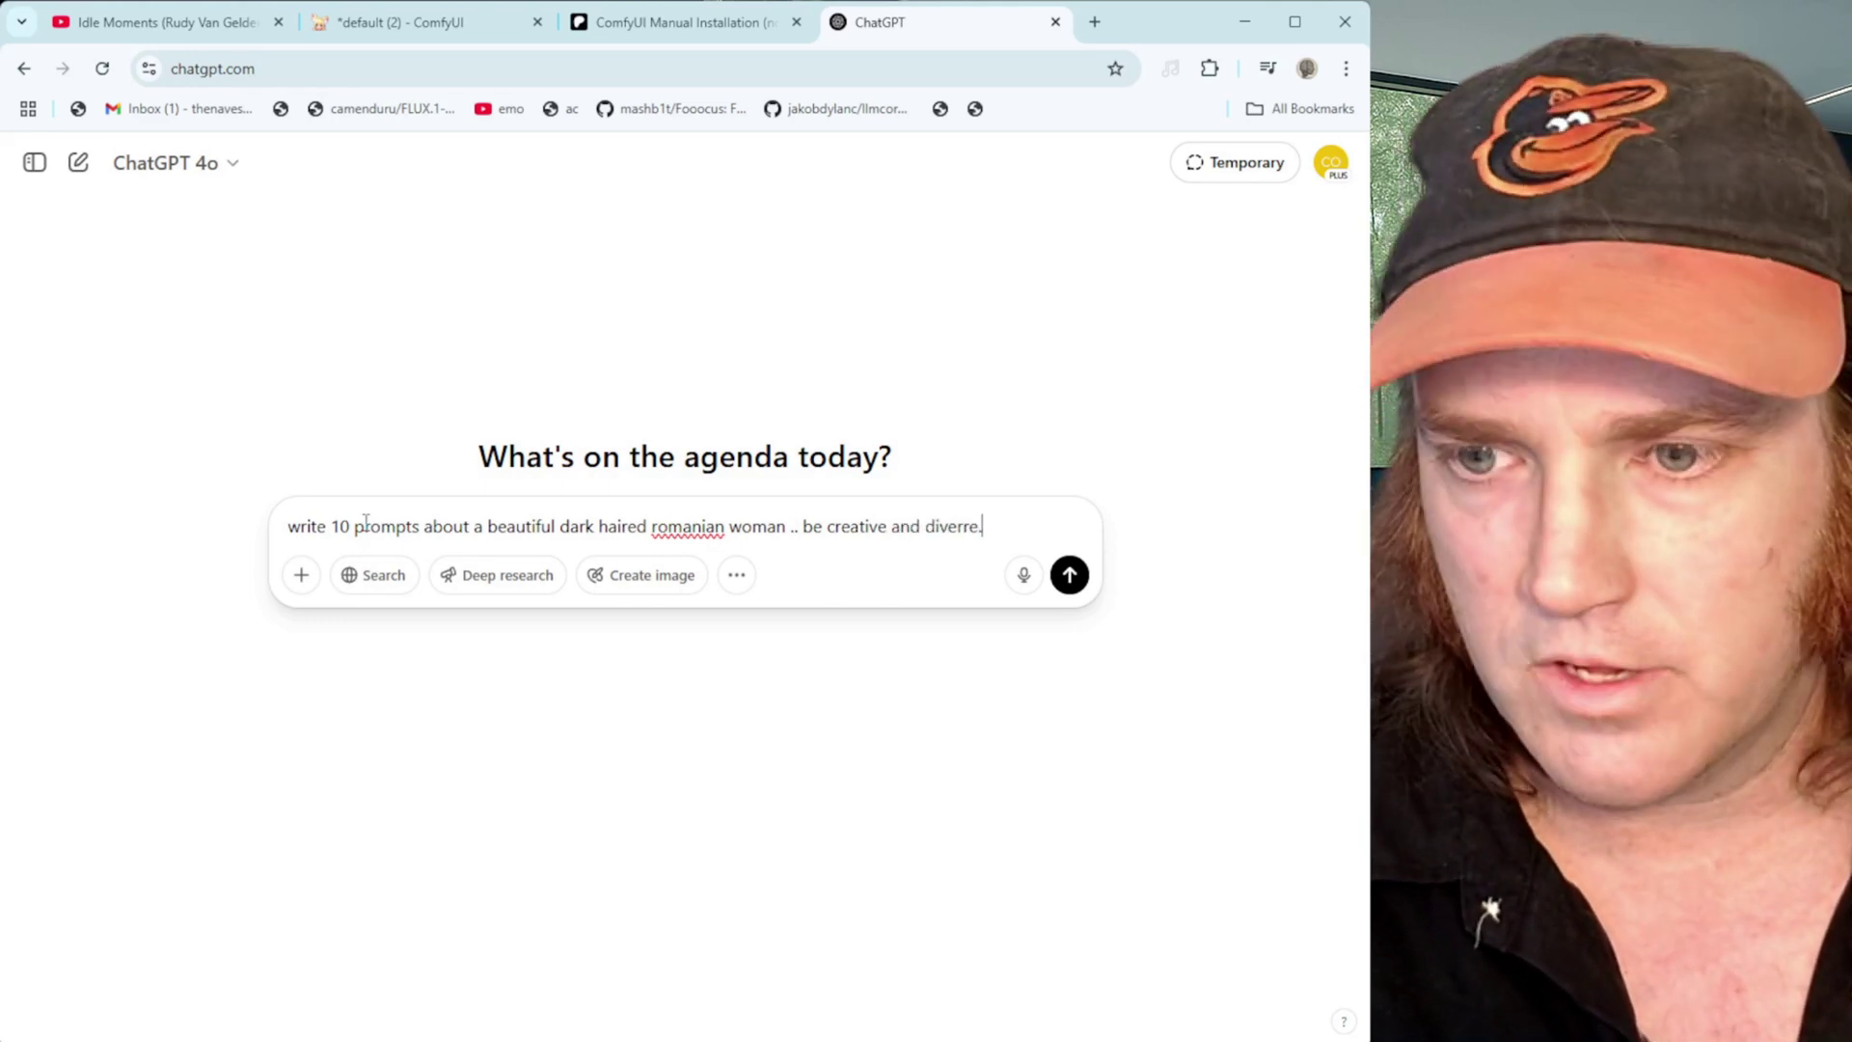
key("BackSpace")
type("se.")
key("shift+Return")
key("shift+Return")
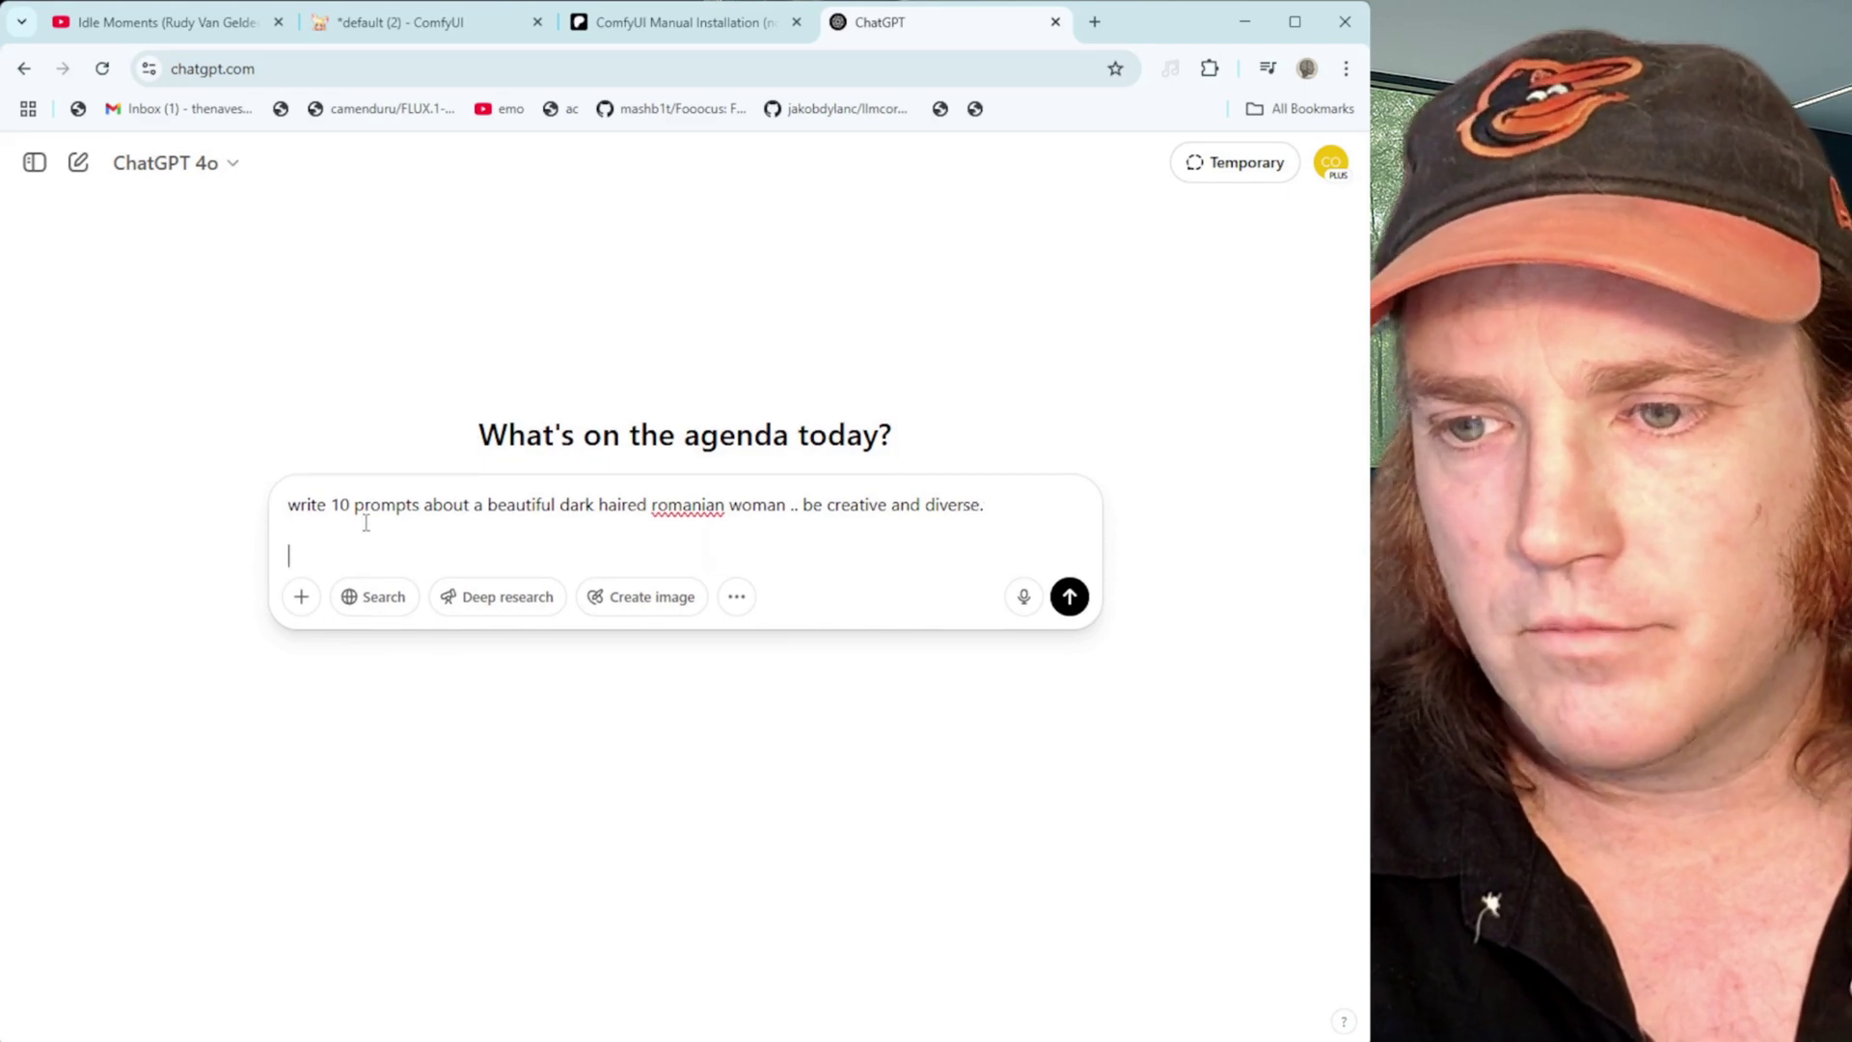
Add "Format the output to follow this format: {" to the message and start a new line
type("Pyorm")
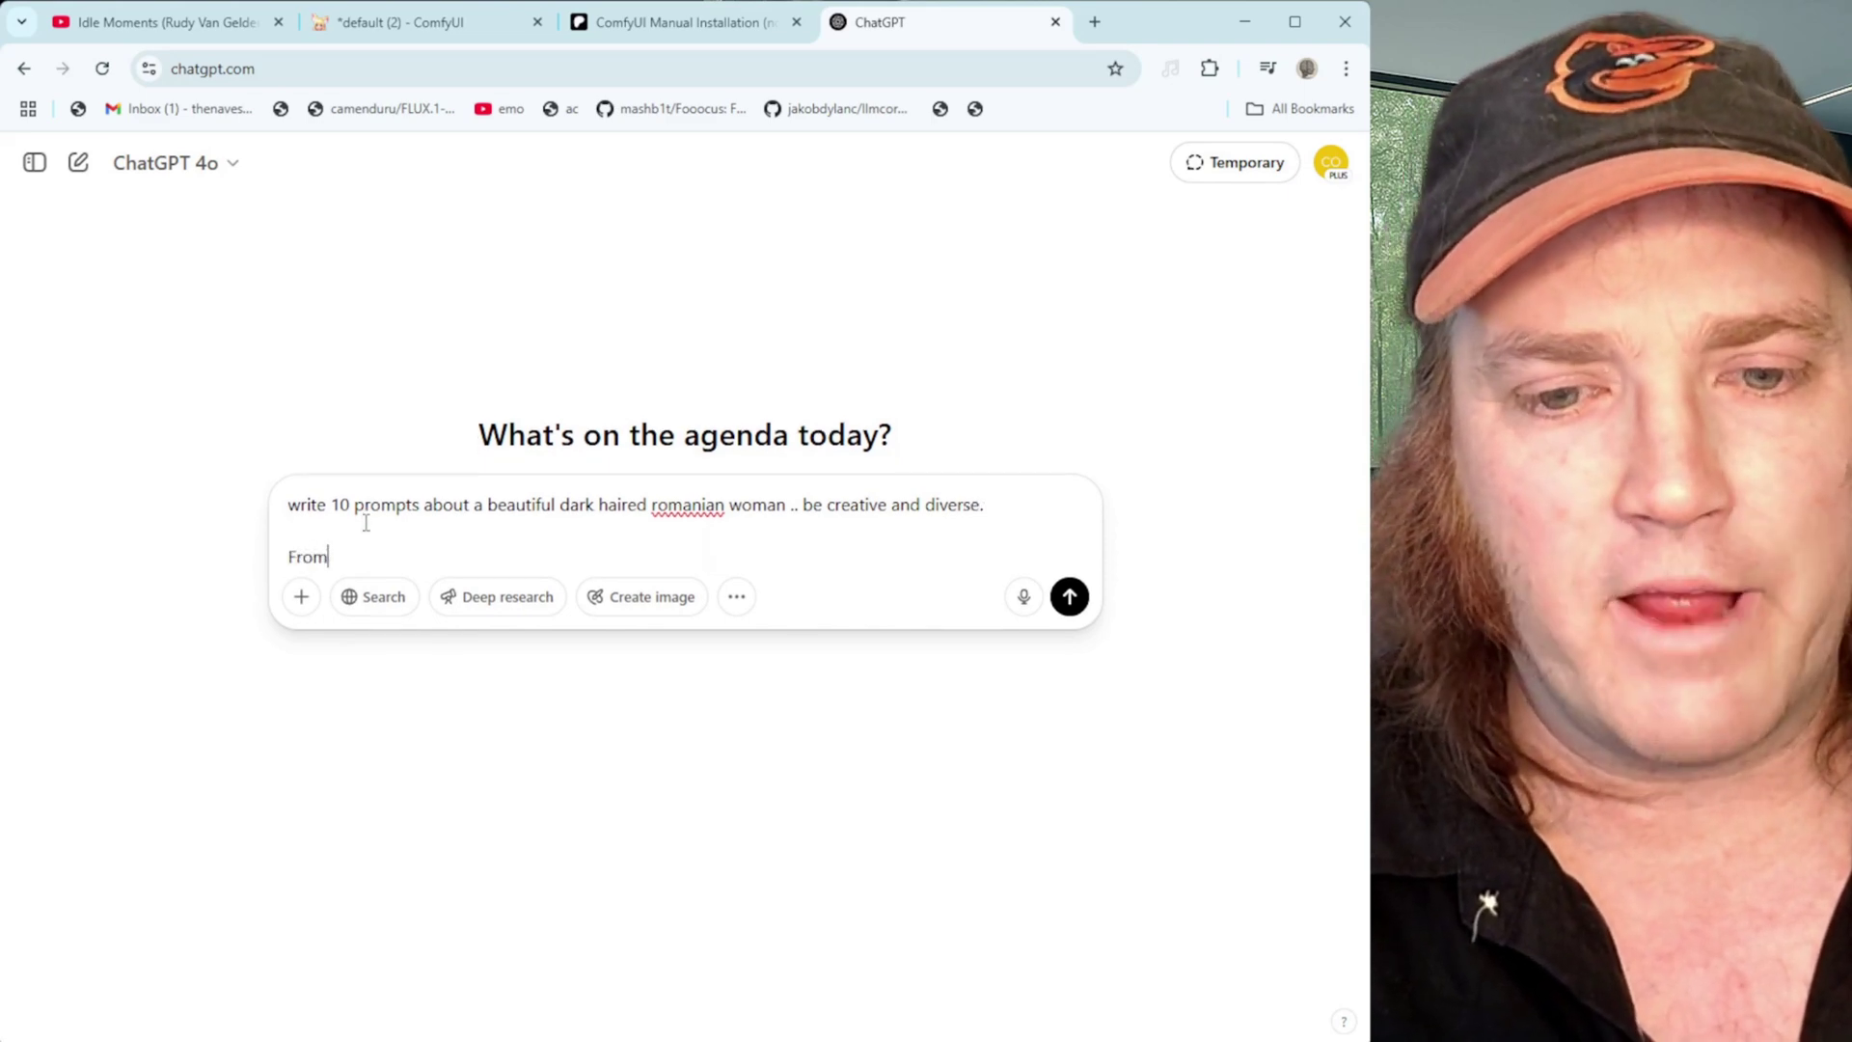
key("BackSpace")
key("BackSpace")
key("BackSpace")
type("ormat the o")
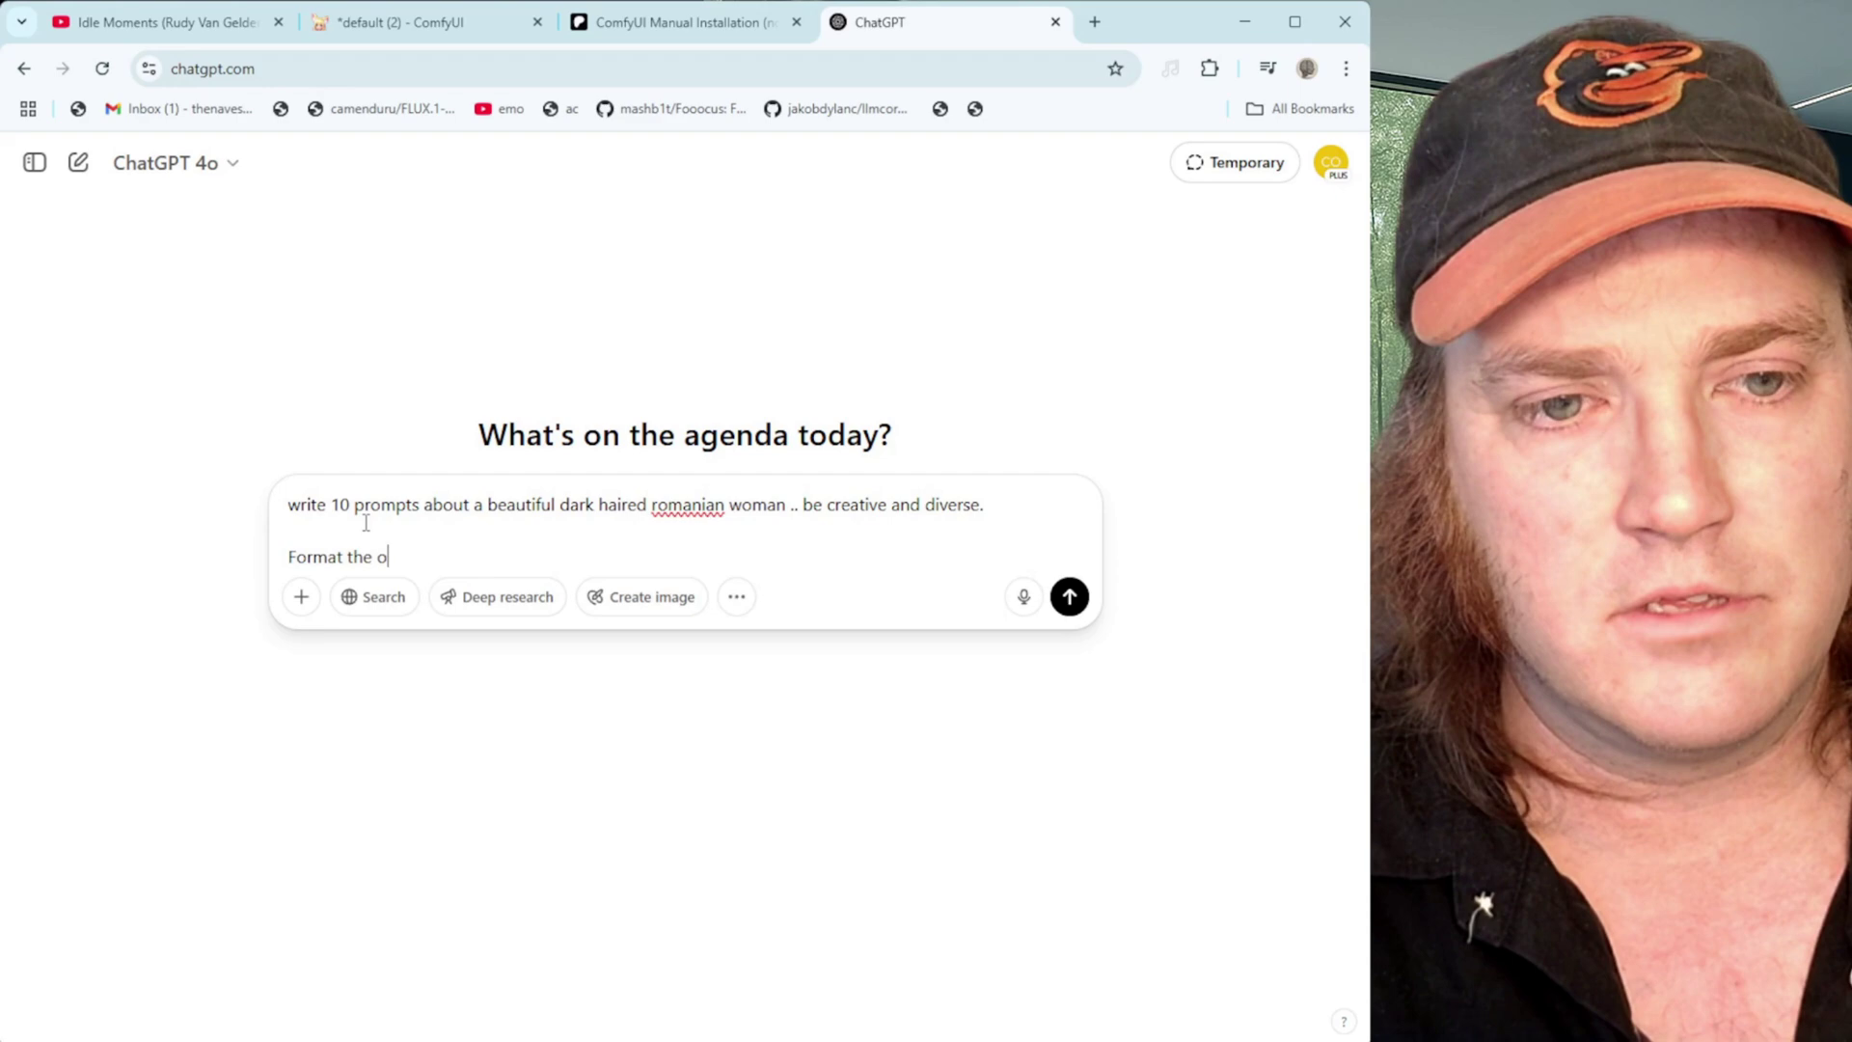
type("utput to follow this")
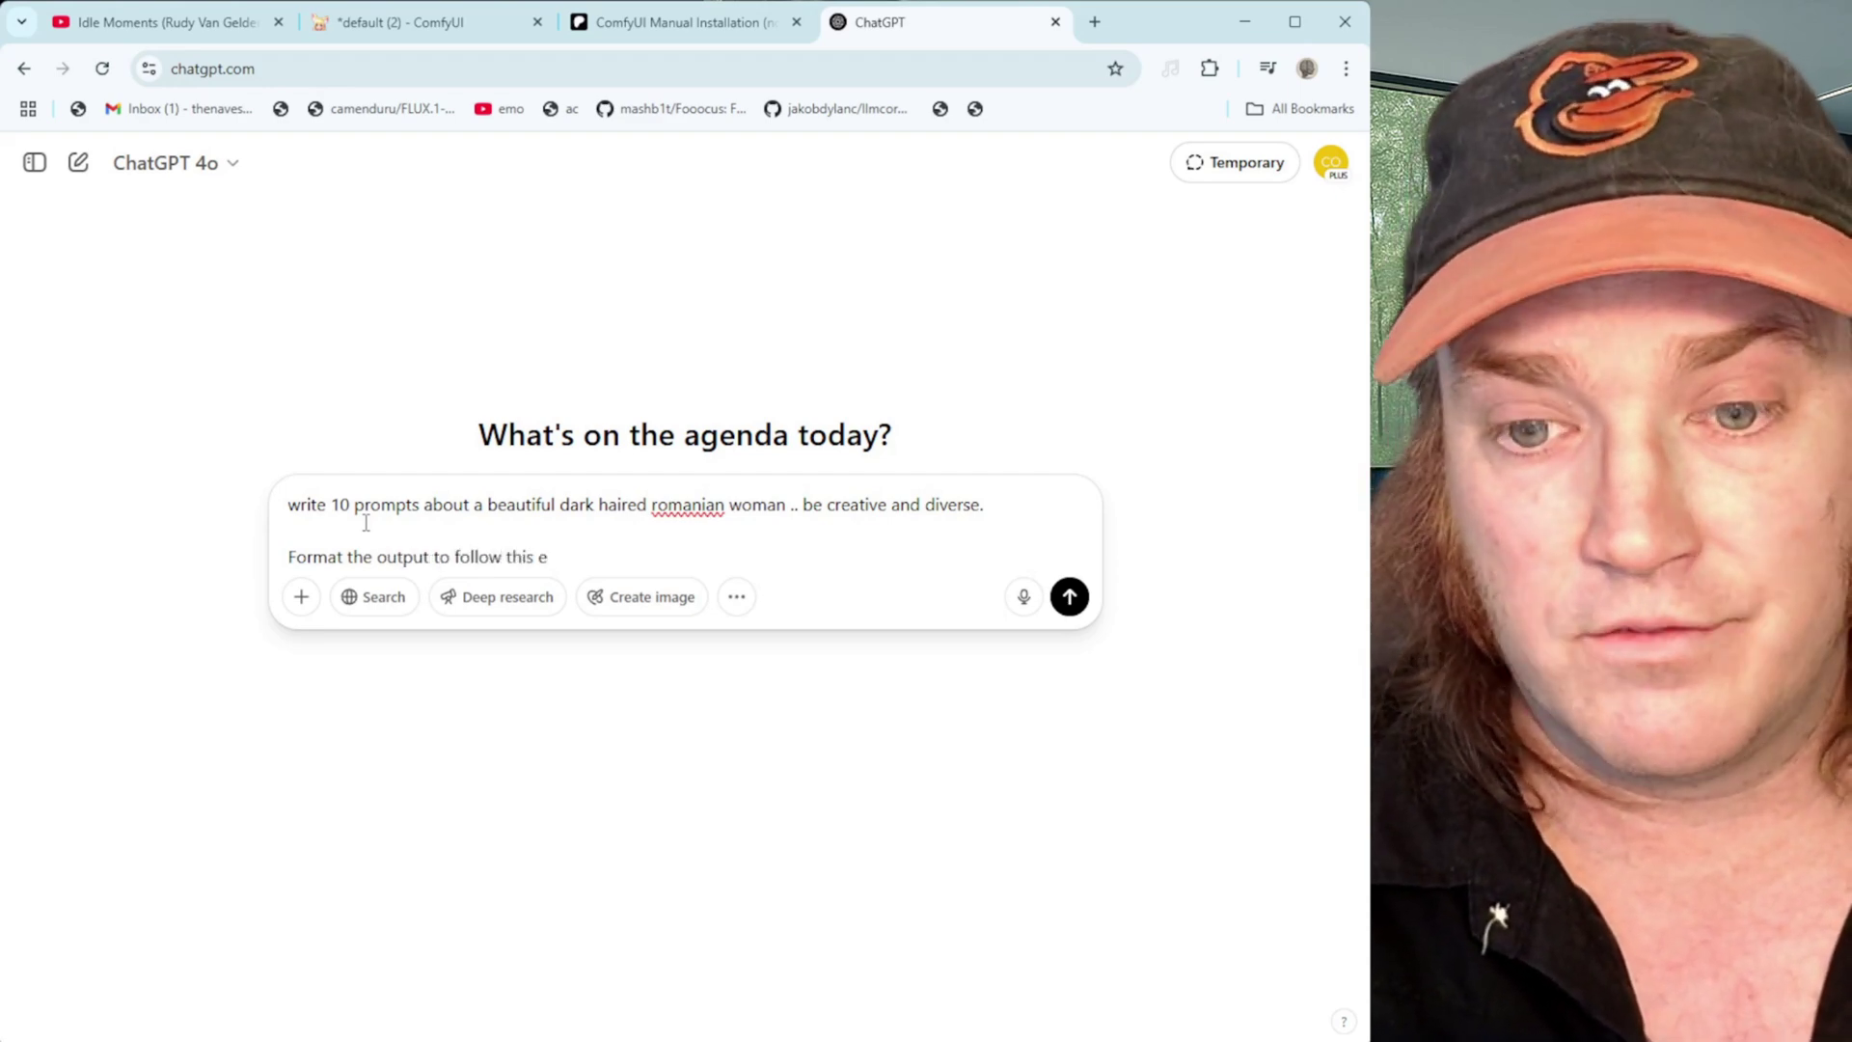
type(" e")
key("BackSpace")
type("format: (")
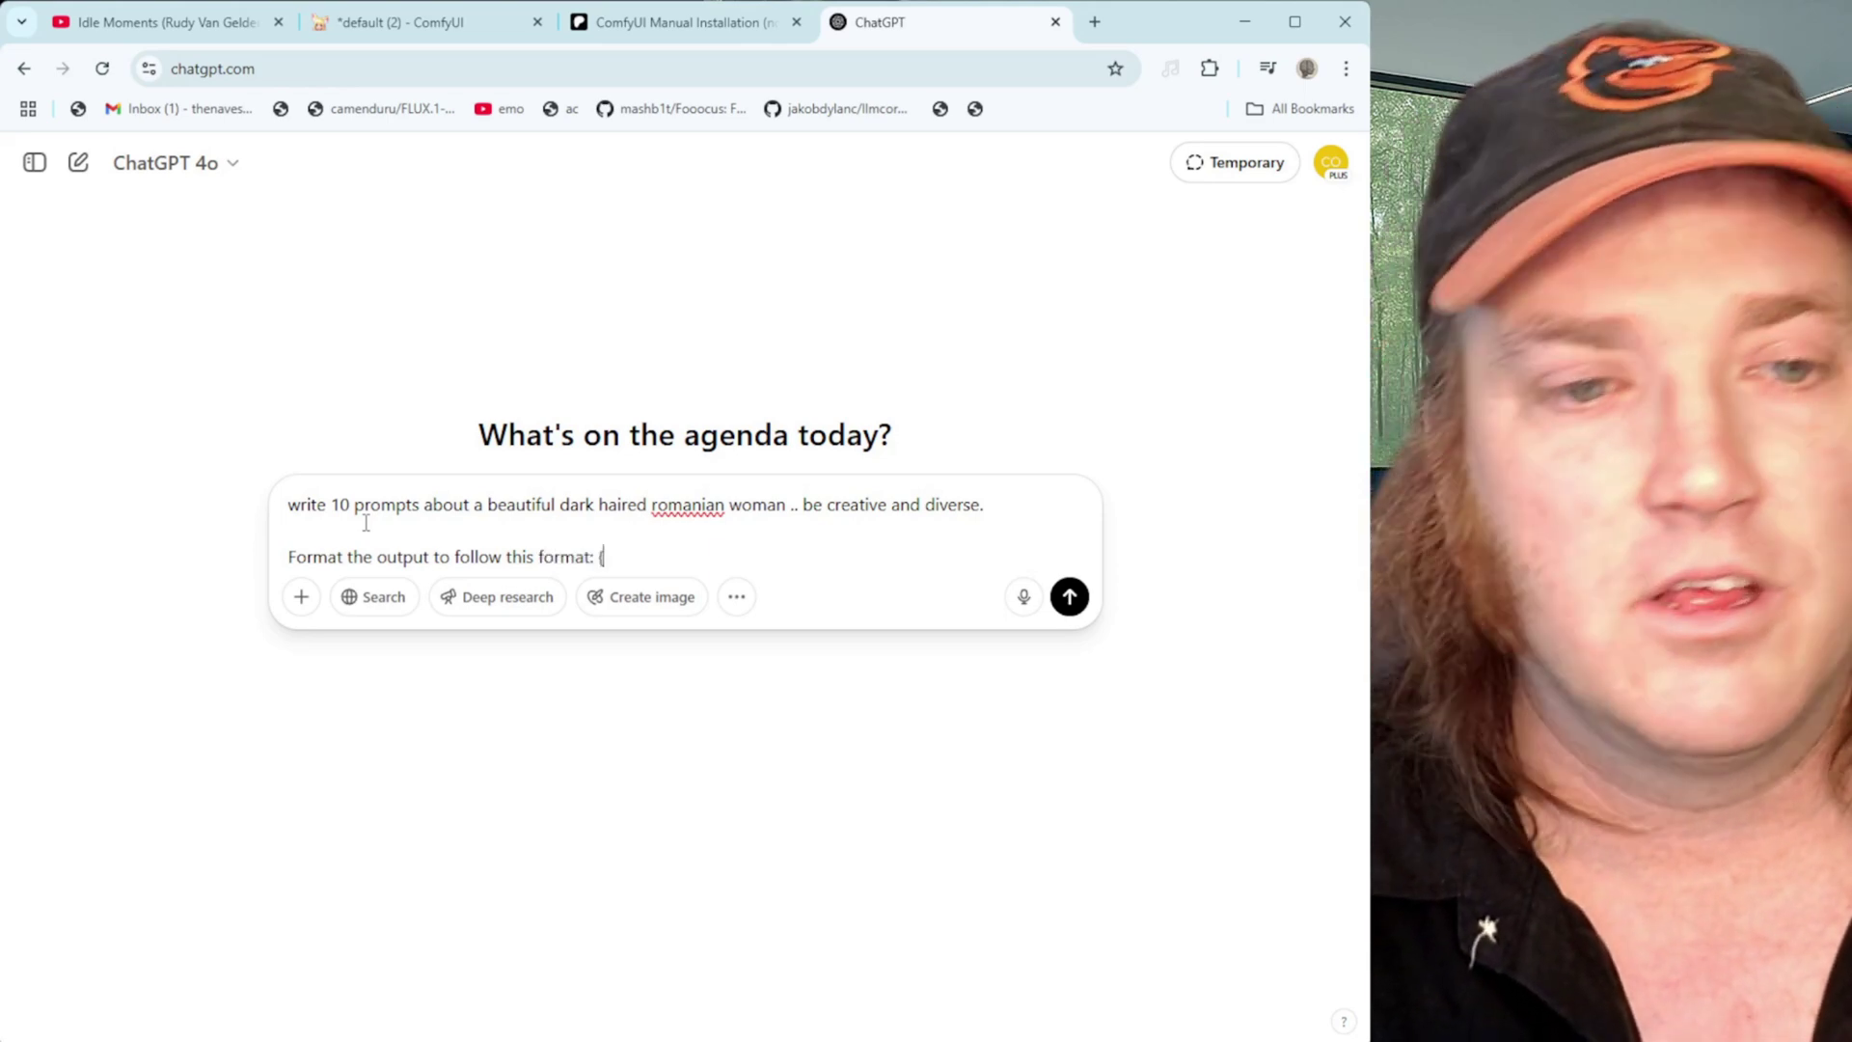
key("shift+Return")
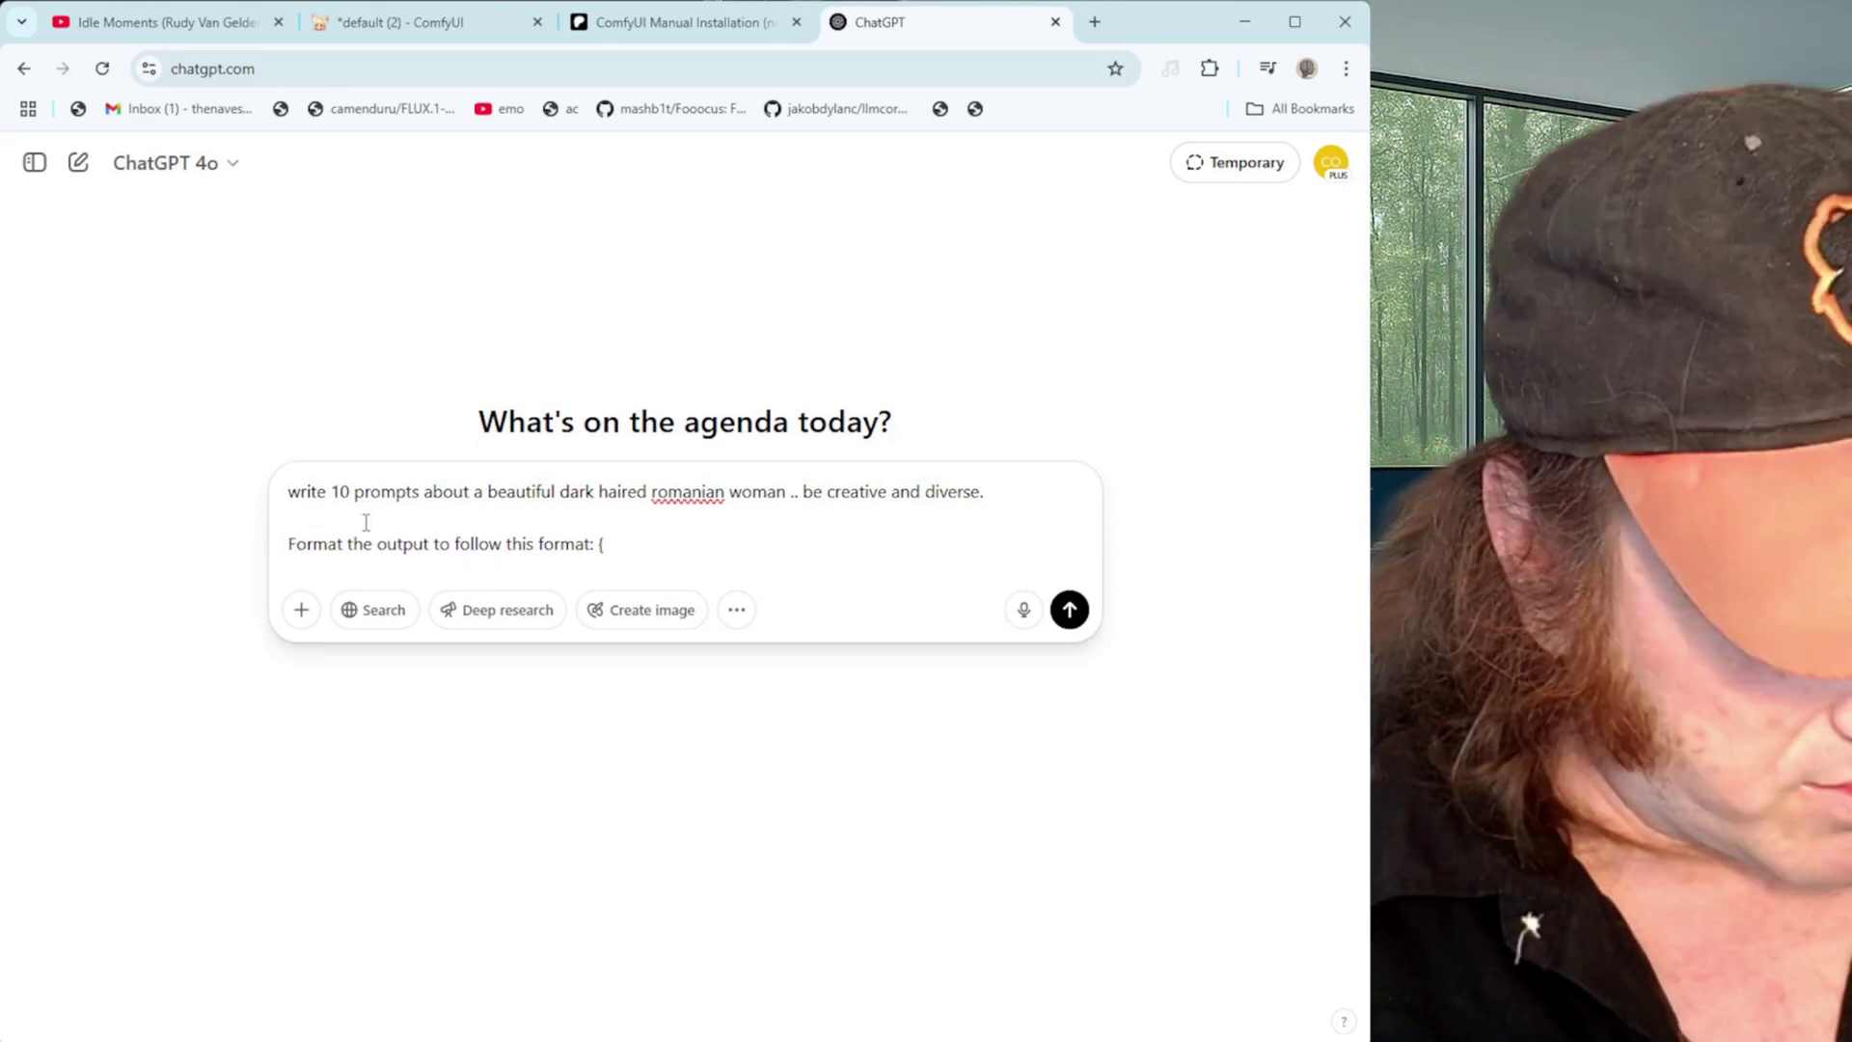
Paste the copied girprompts.txt text as the format sample, close it with "}", send the message and review the reply
key("ctrl+v")
scroll(366, 523, "down", 5)
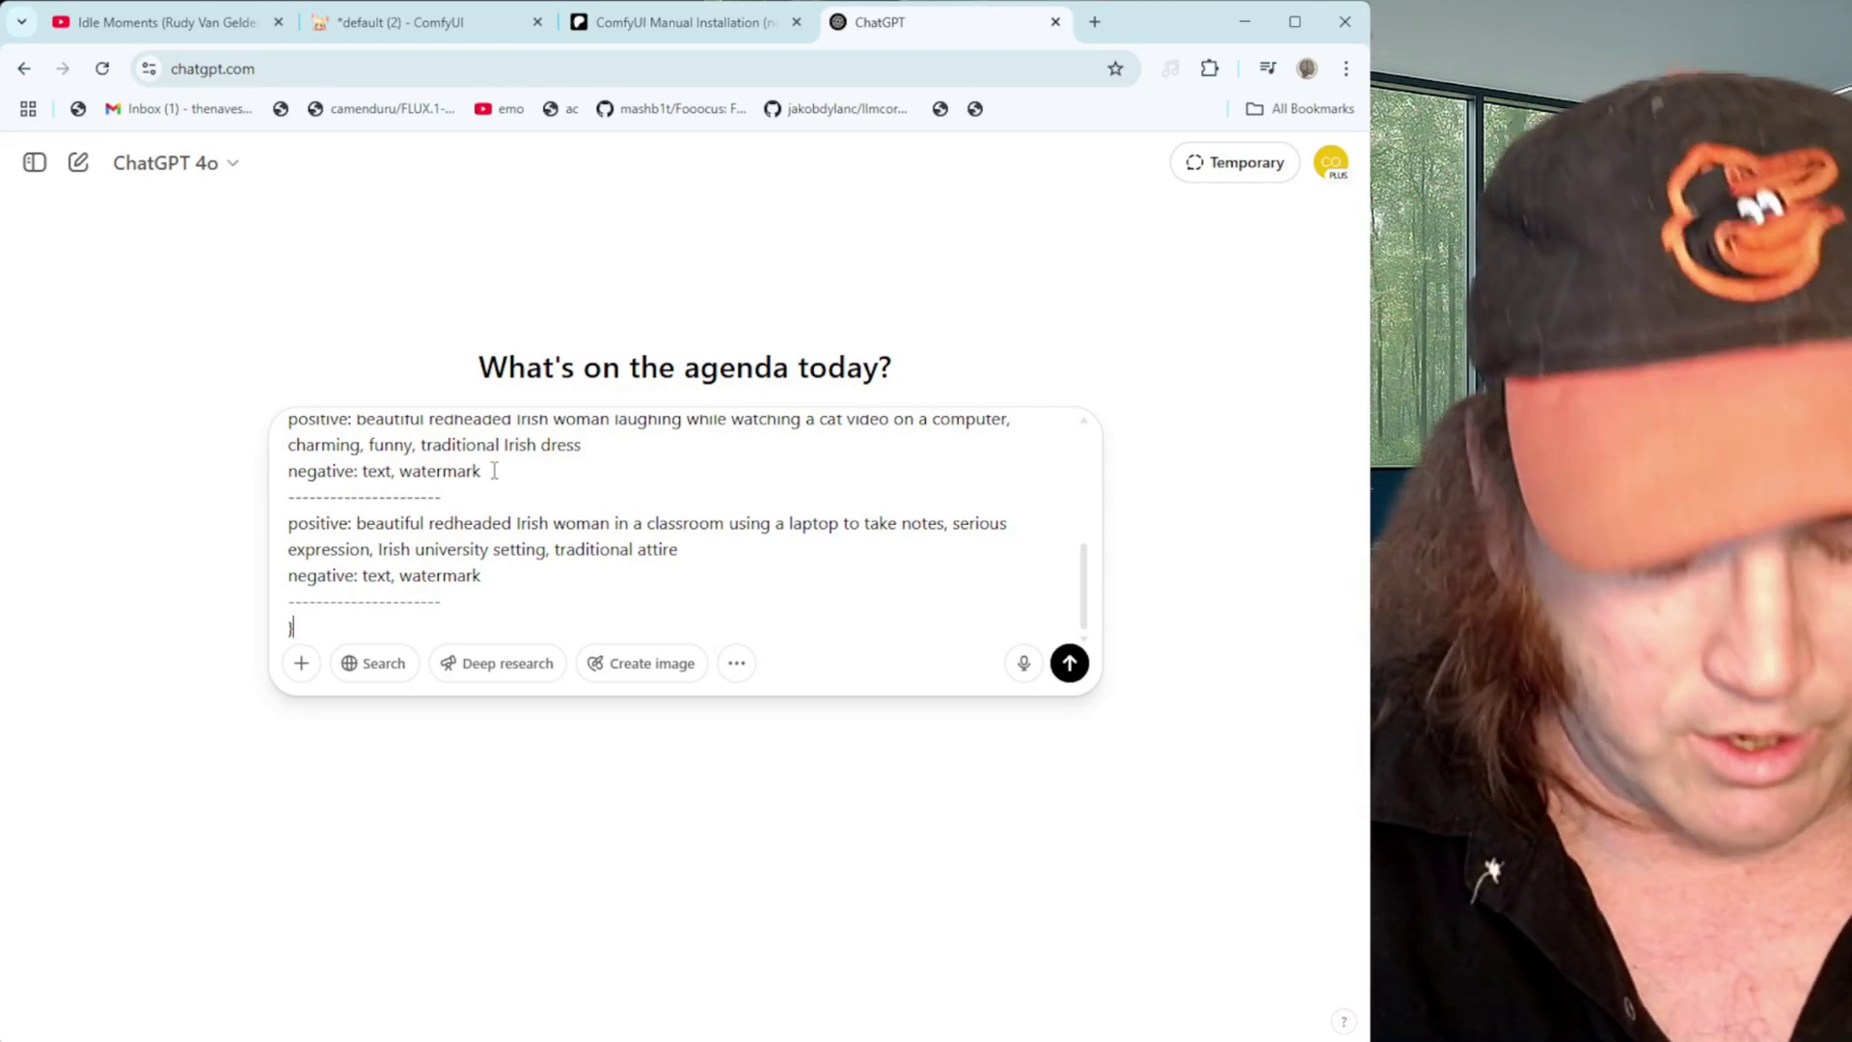
key("Return")
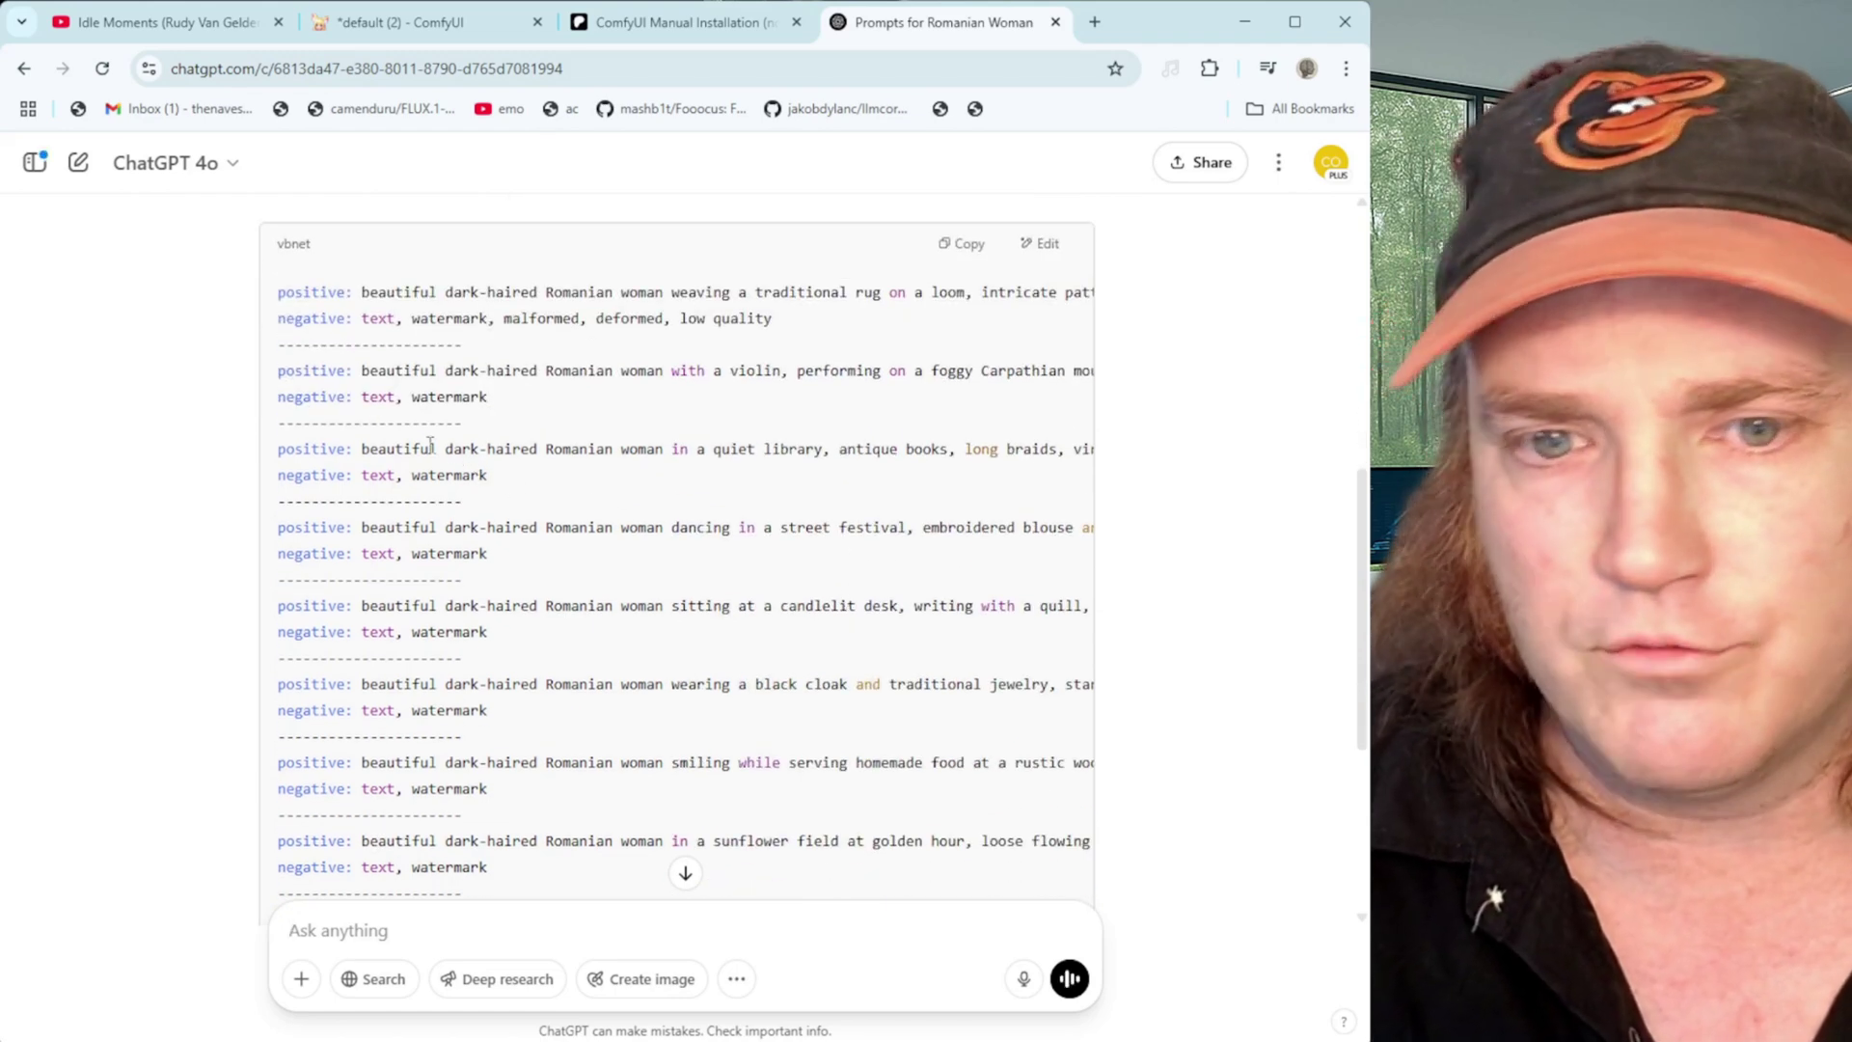
scroll(465, 604, "down", 4)
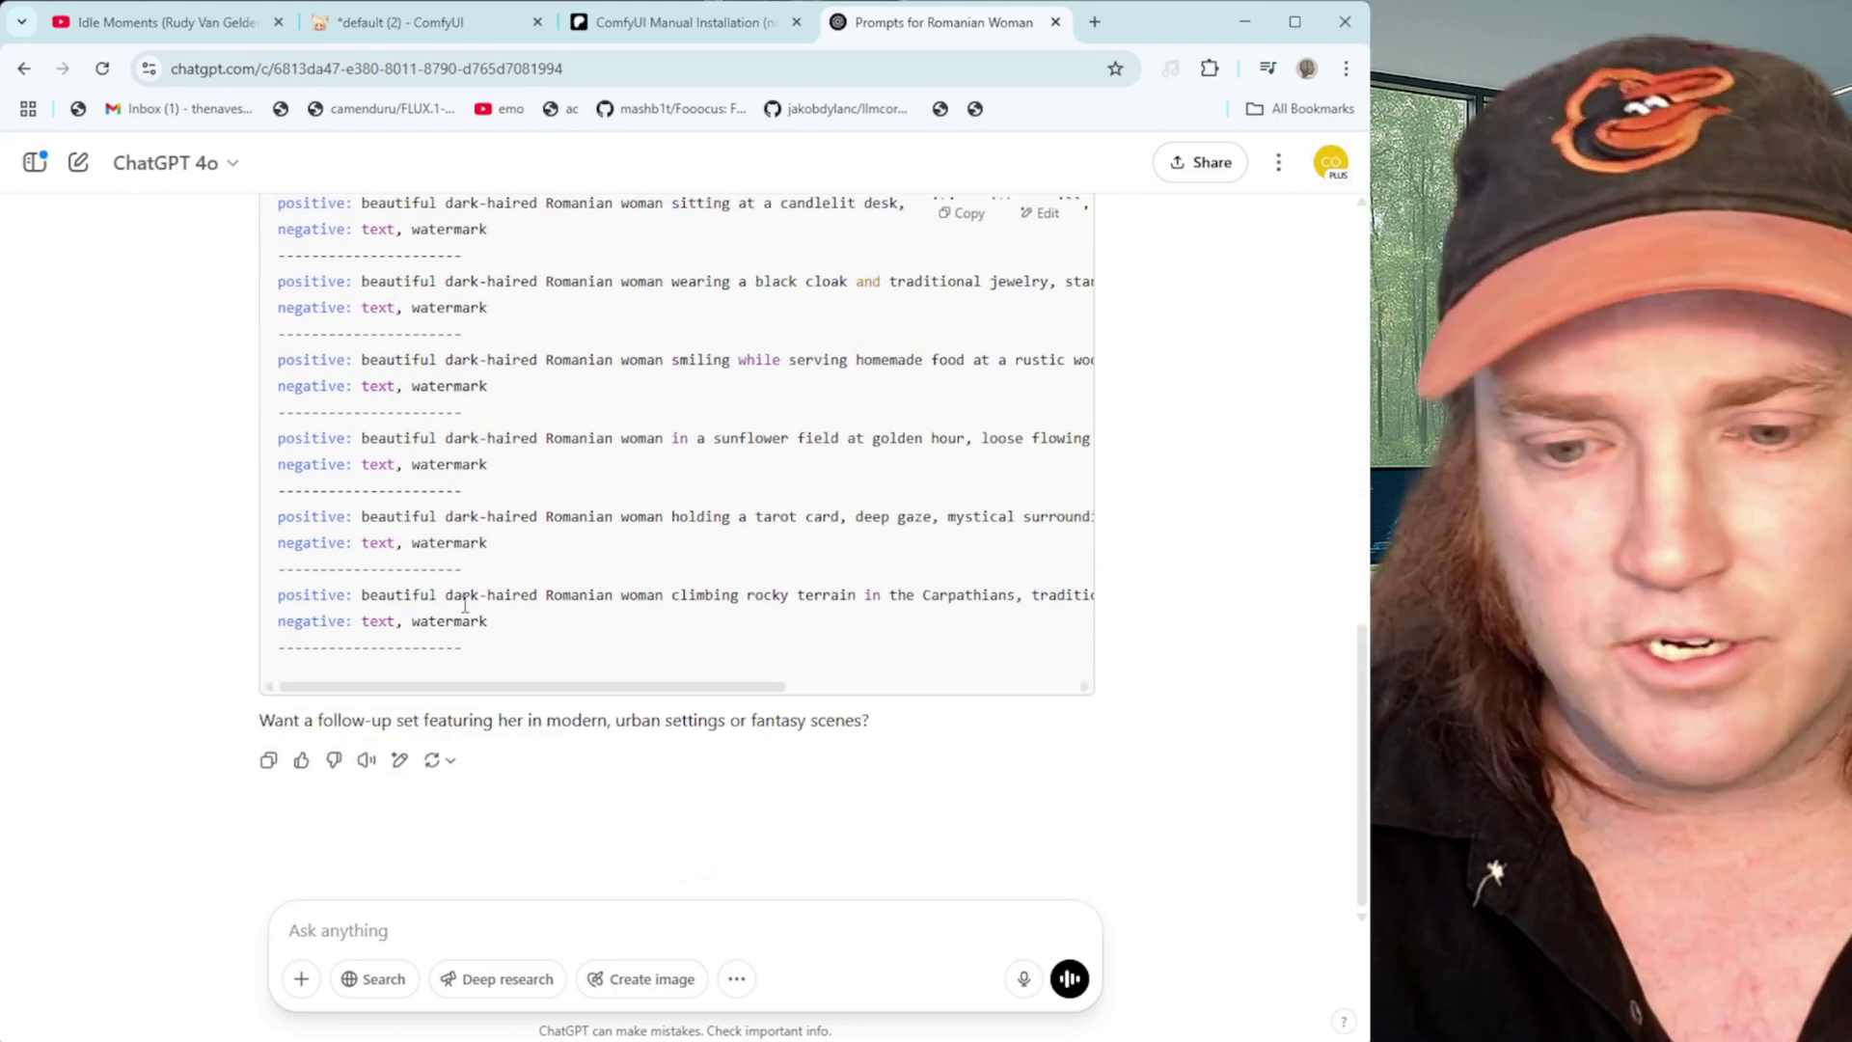
scroll(953, 417, "up", 6)
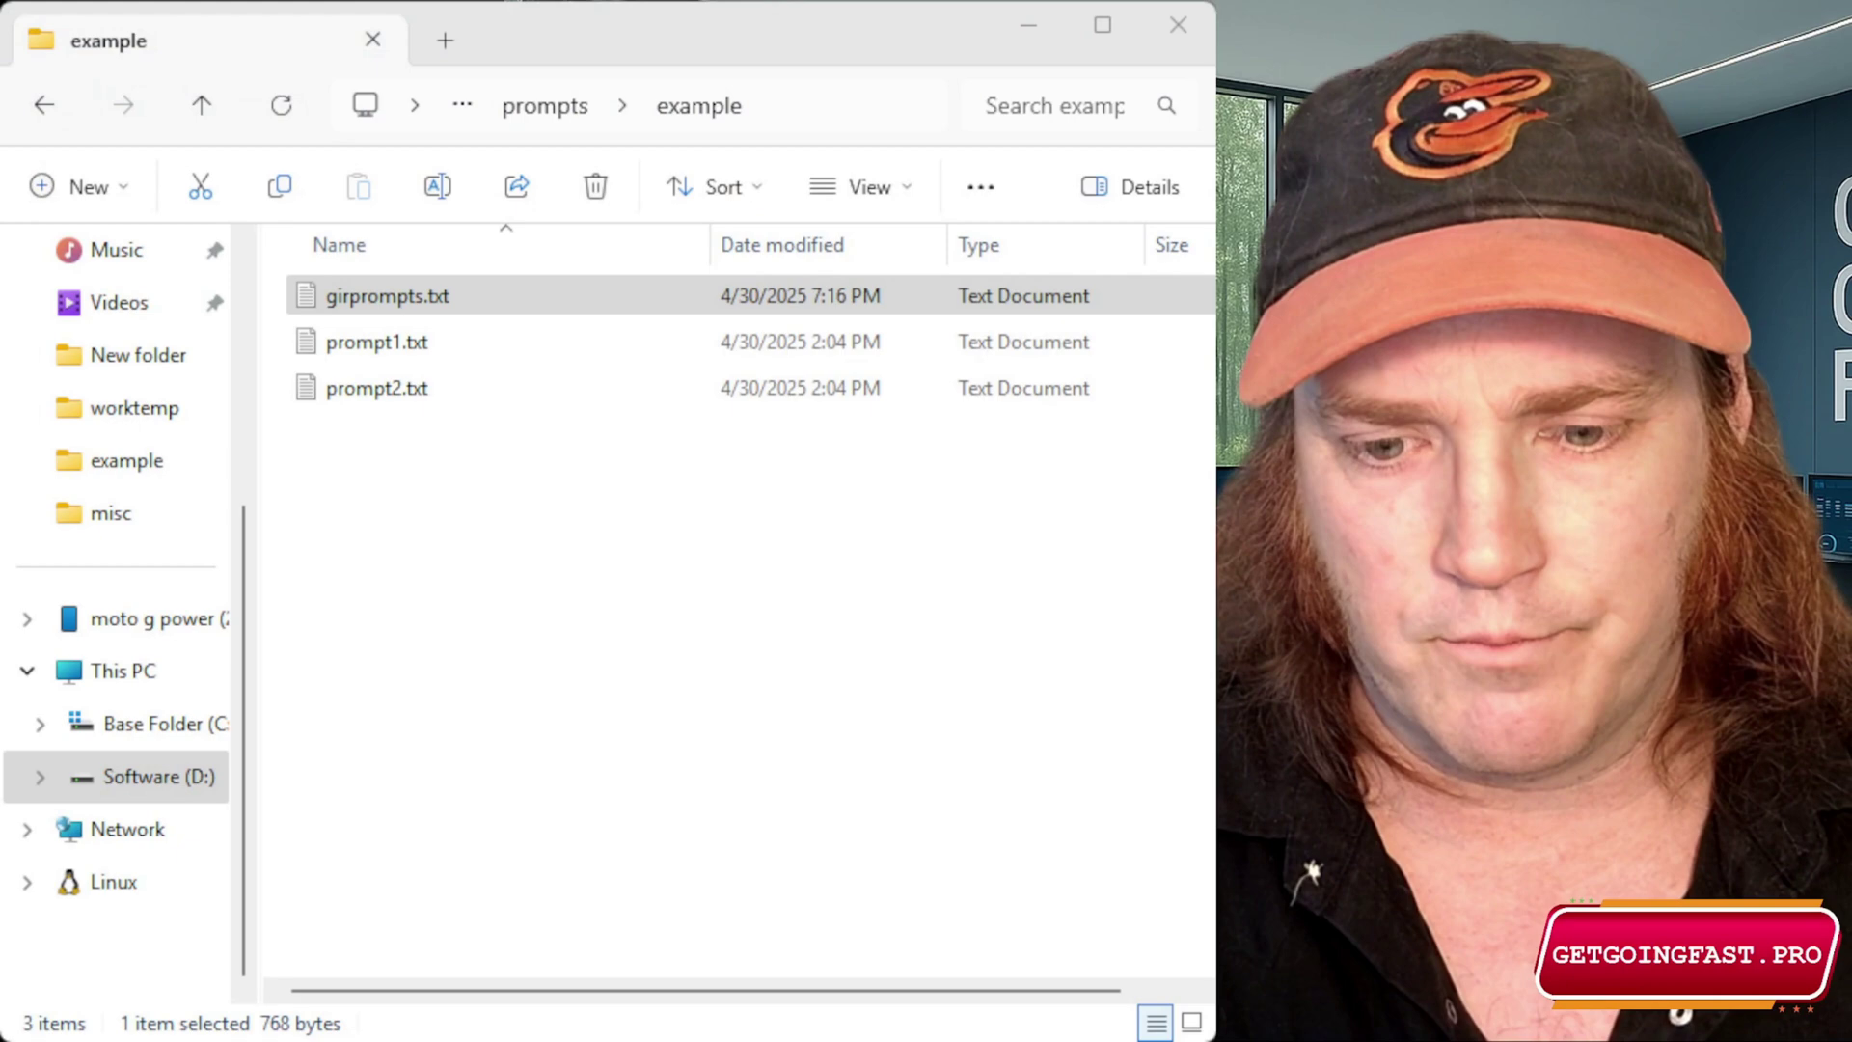
Create a new text document named romanianwoman.txt in the prompts\example folder in File Explorer
left_click(430, 550)
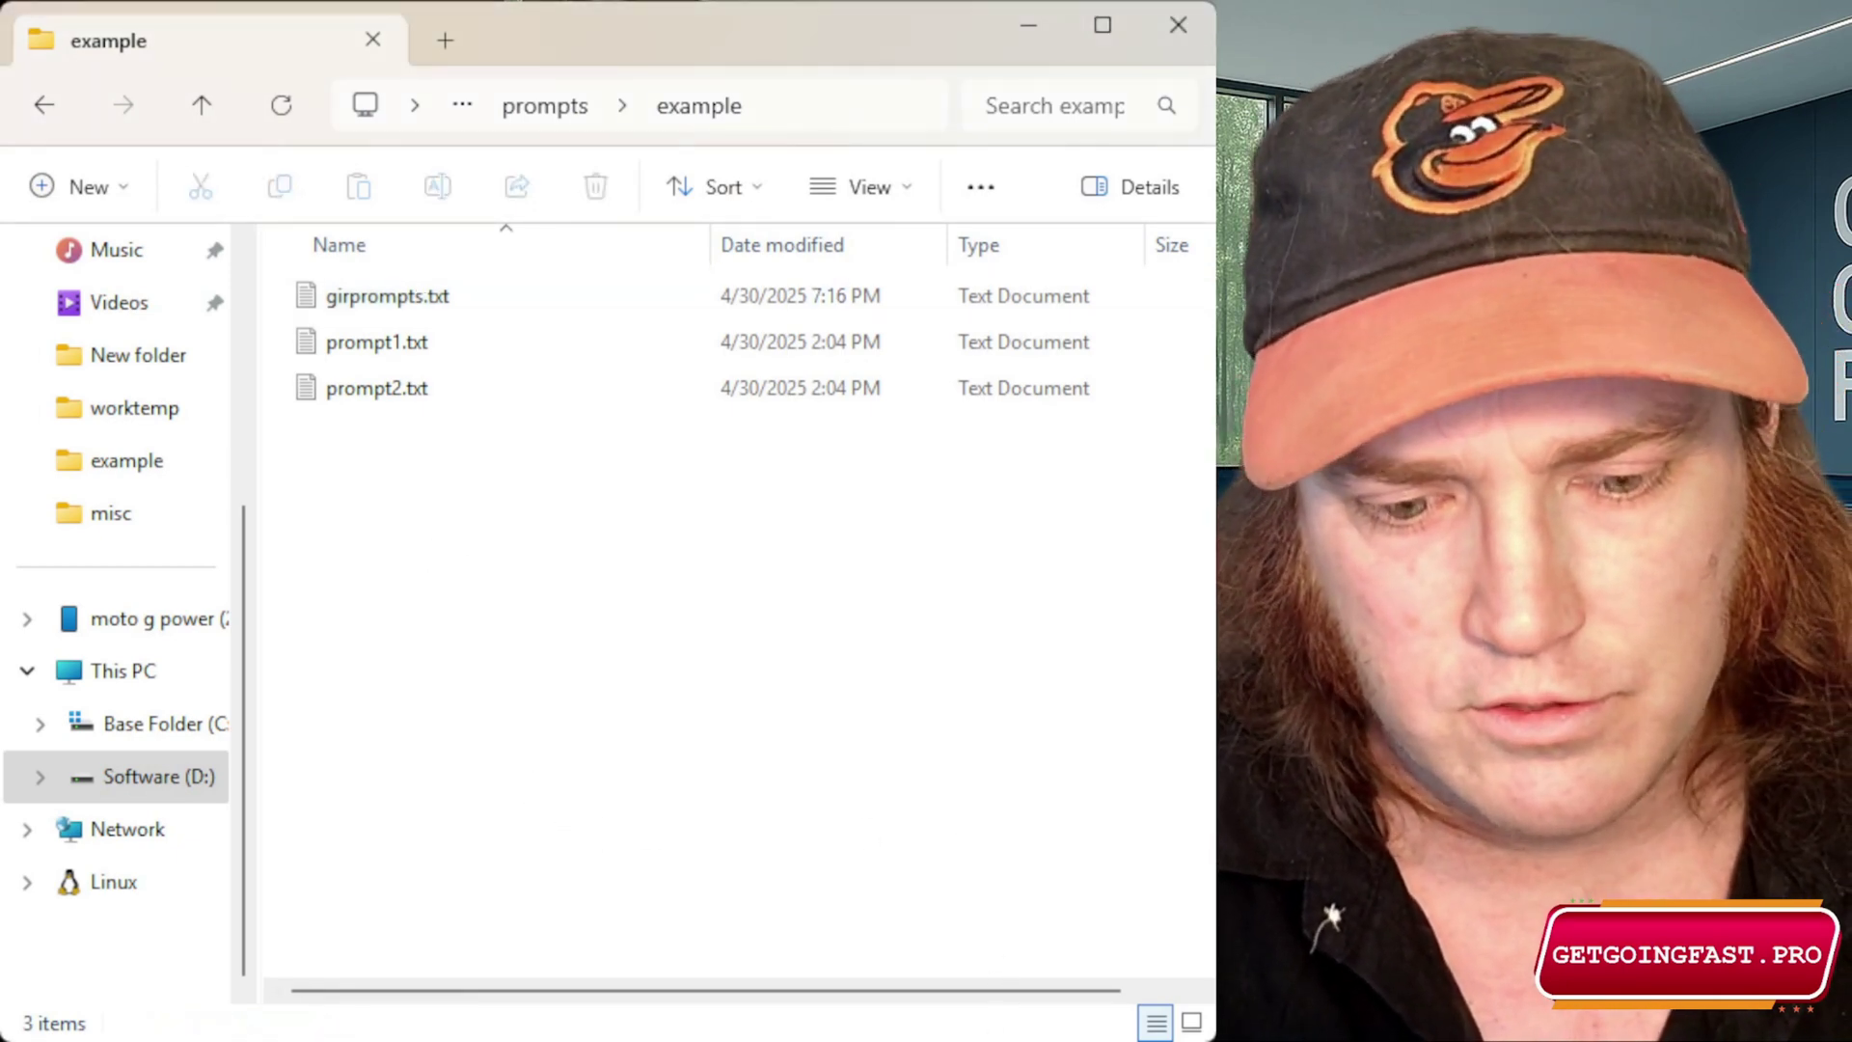
key("shift+F10")
type("wt")
type("romani")
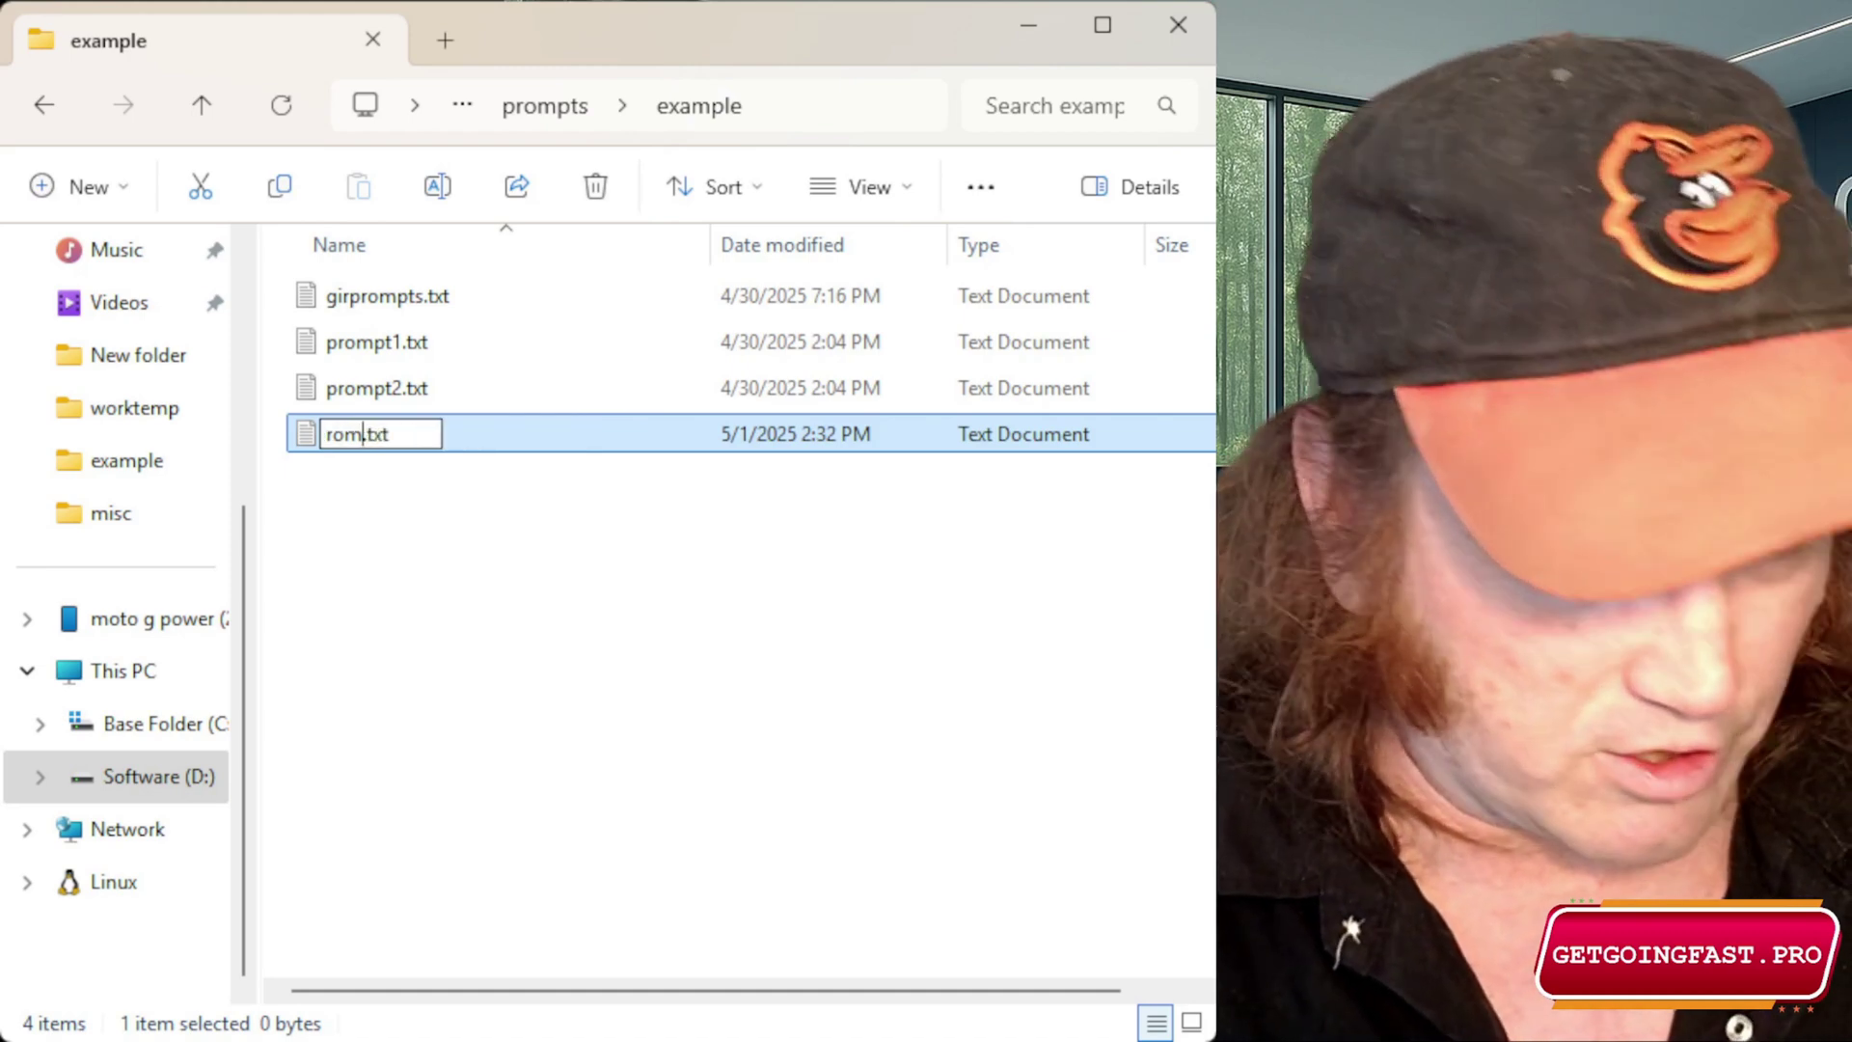
type("anwoman")
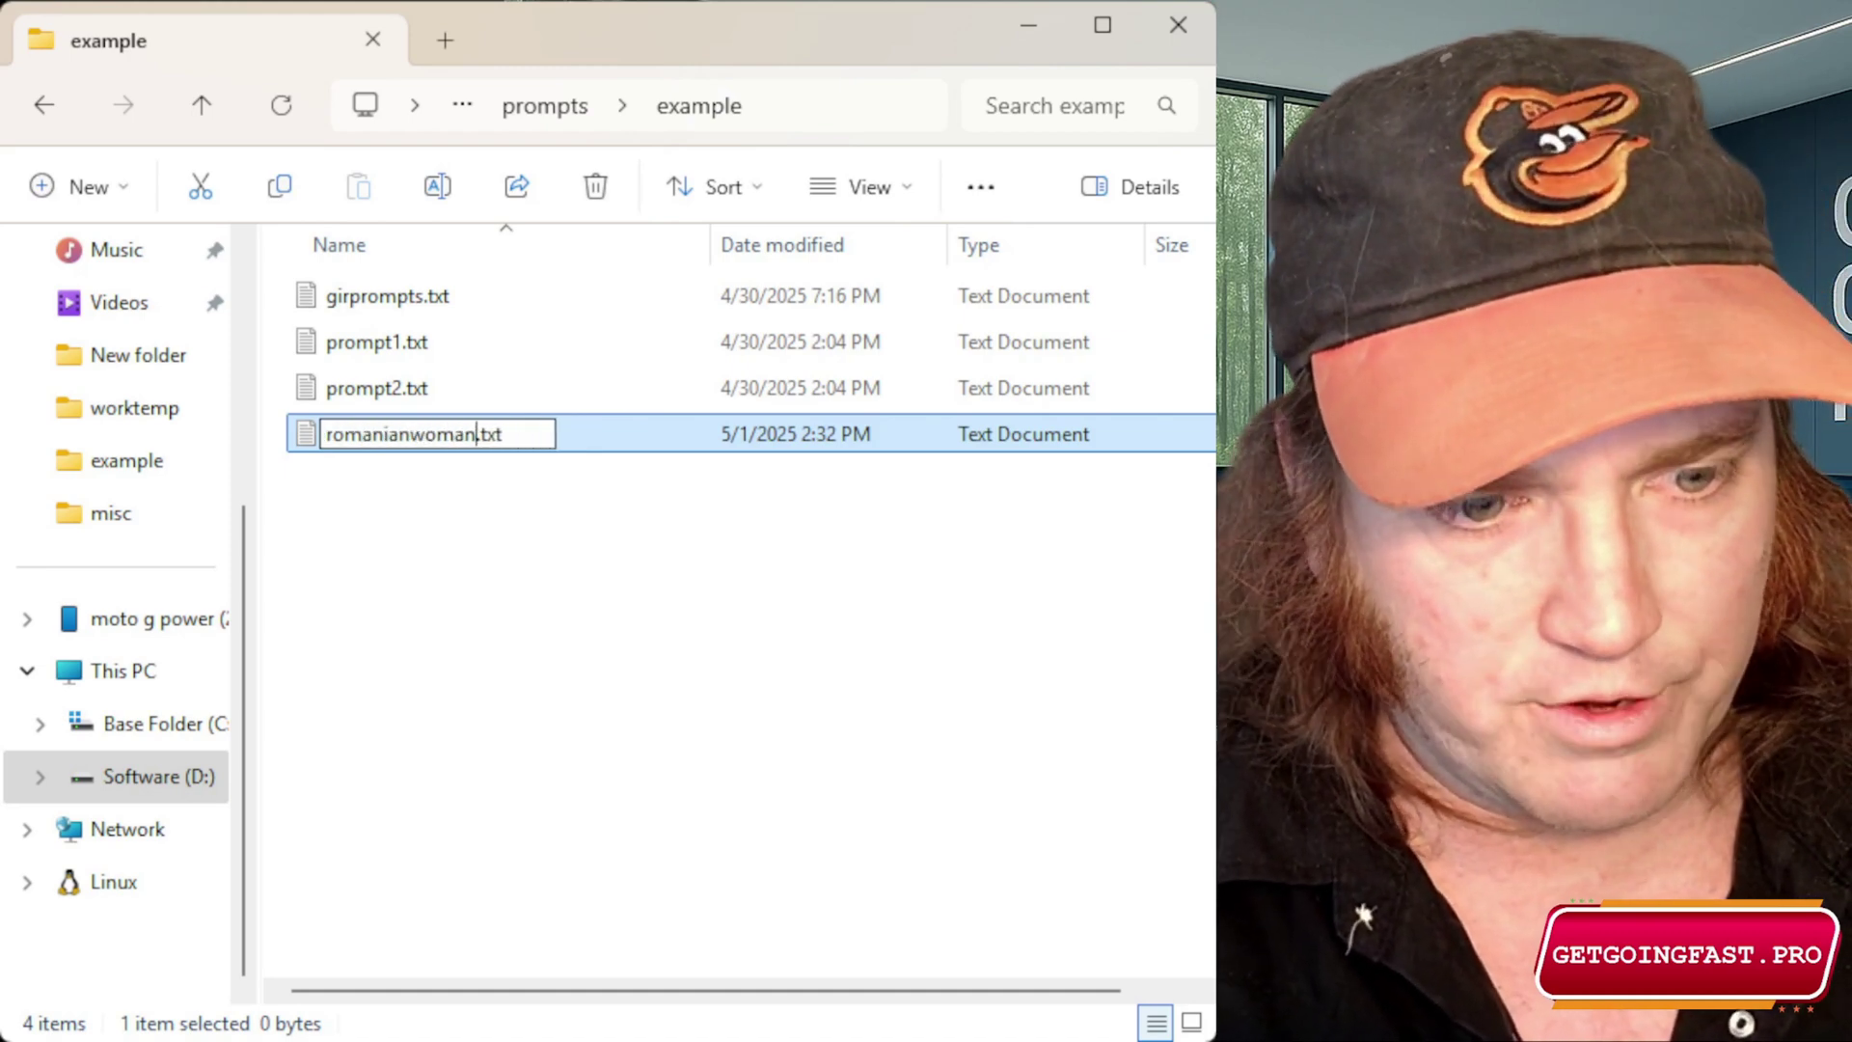
Open romanianwoman.txt in Notepad and paste the prompts generated by ChatGPT into it
left_click(1351, 907)
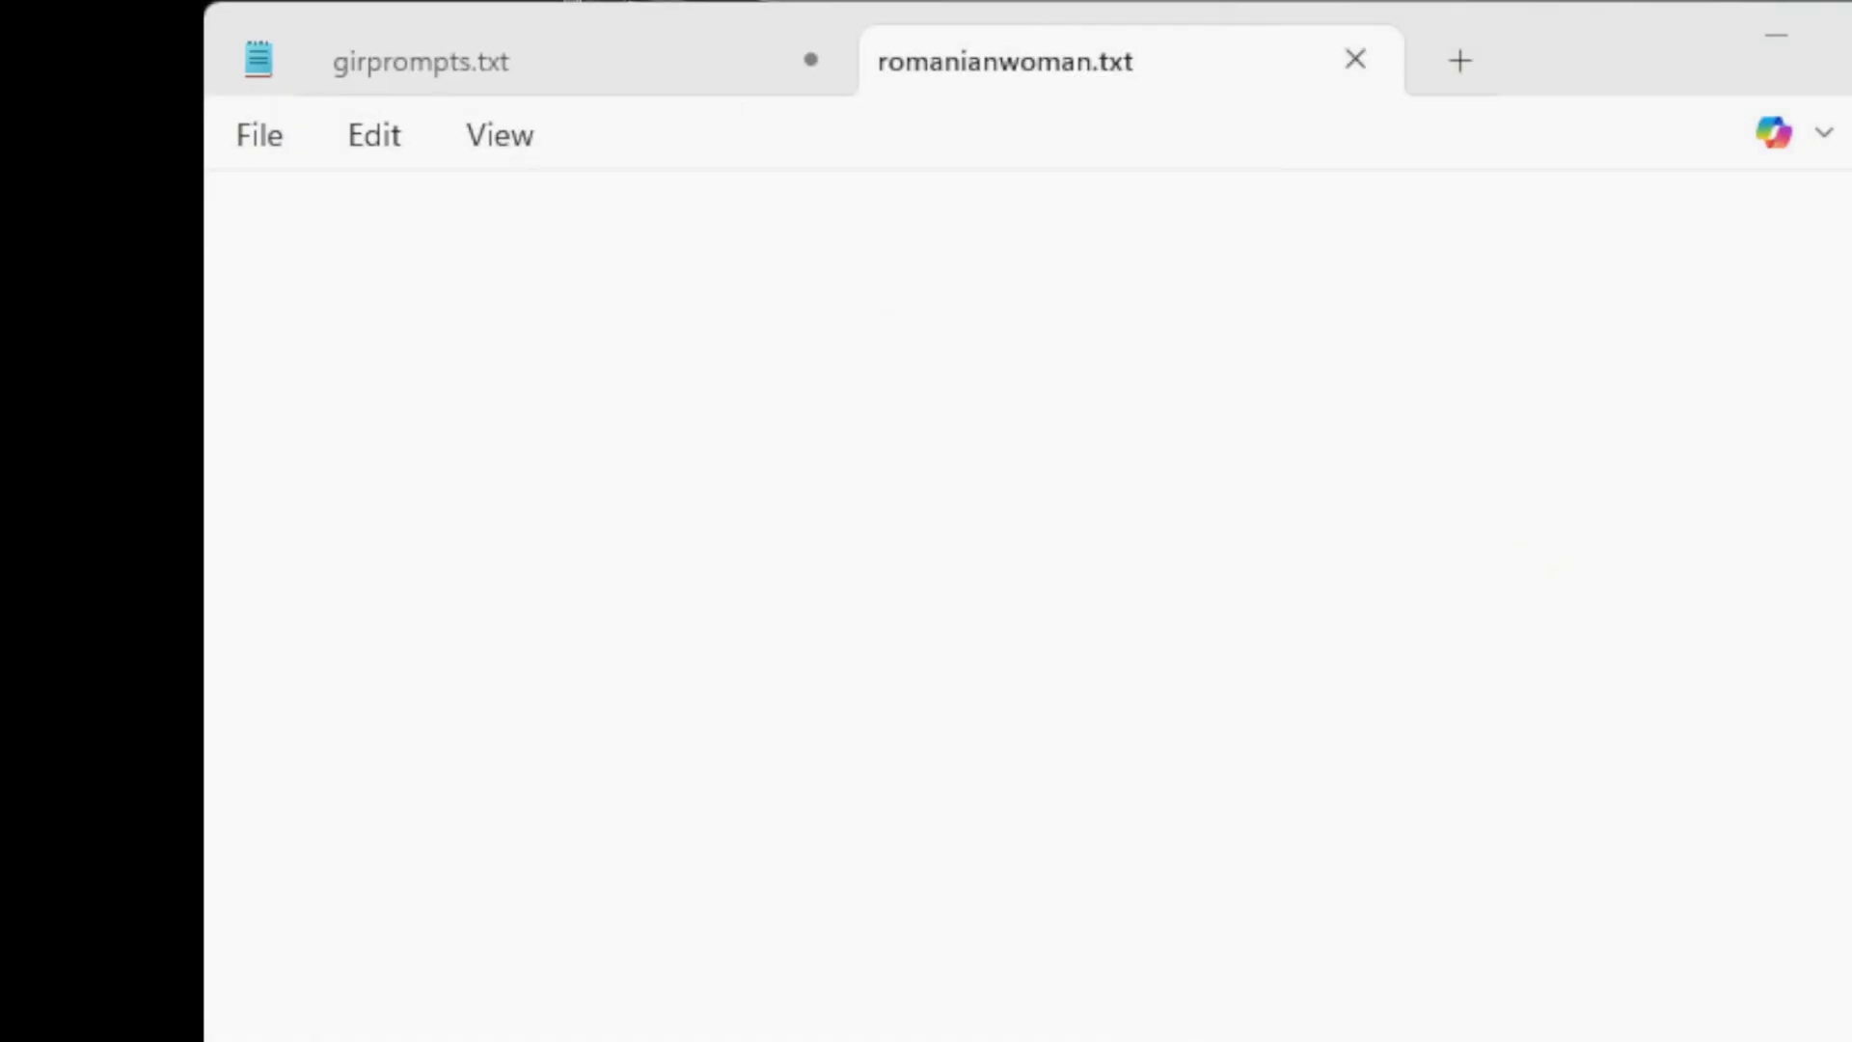
left_click(744, 546)
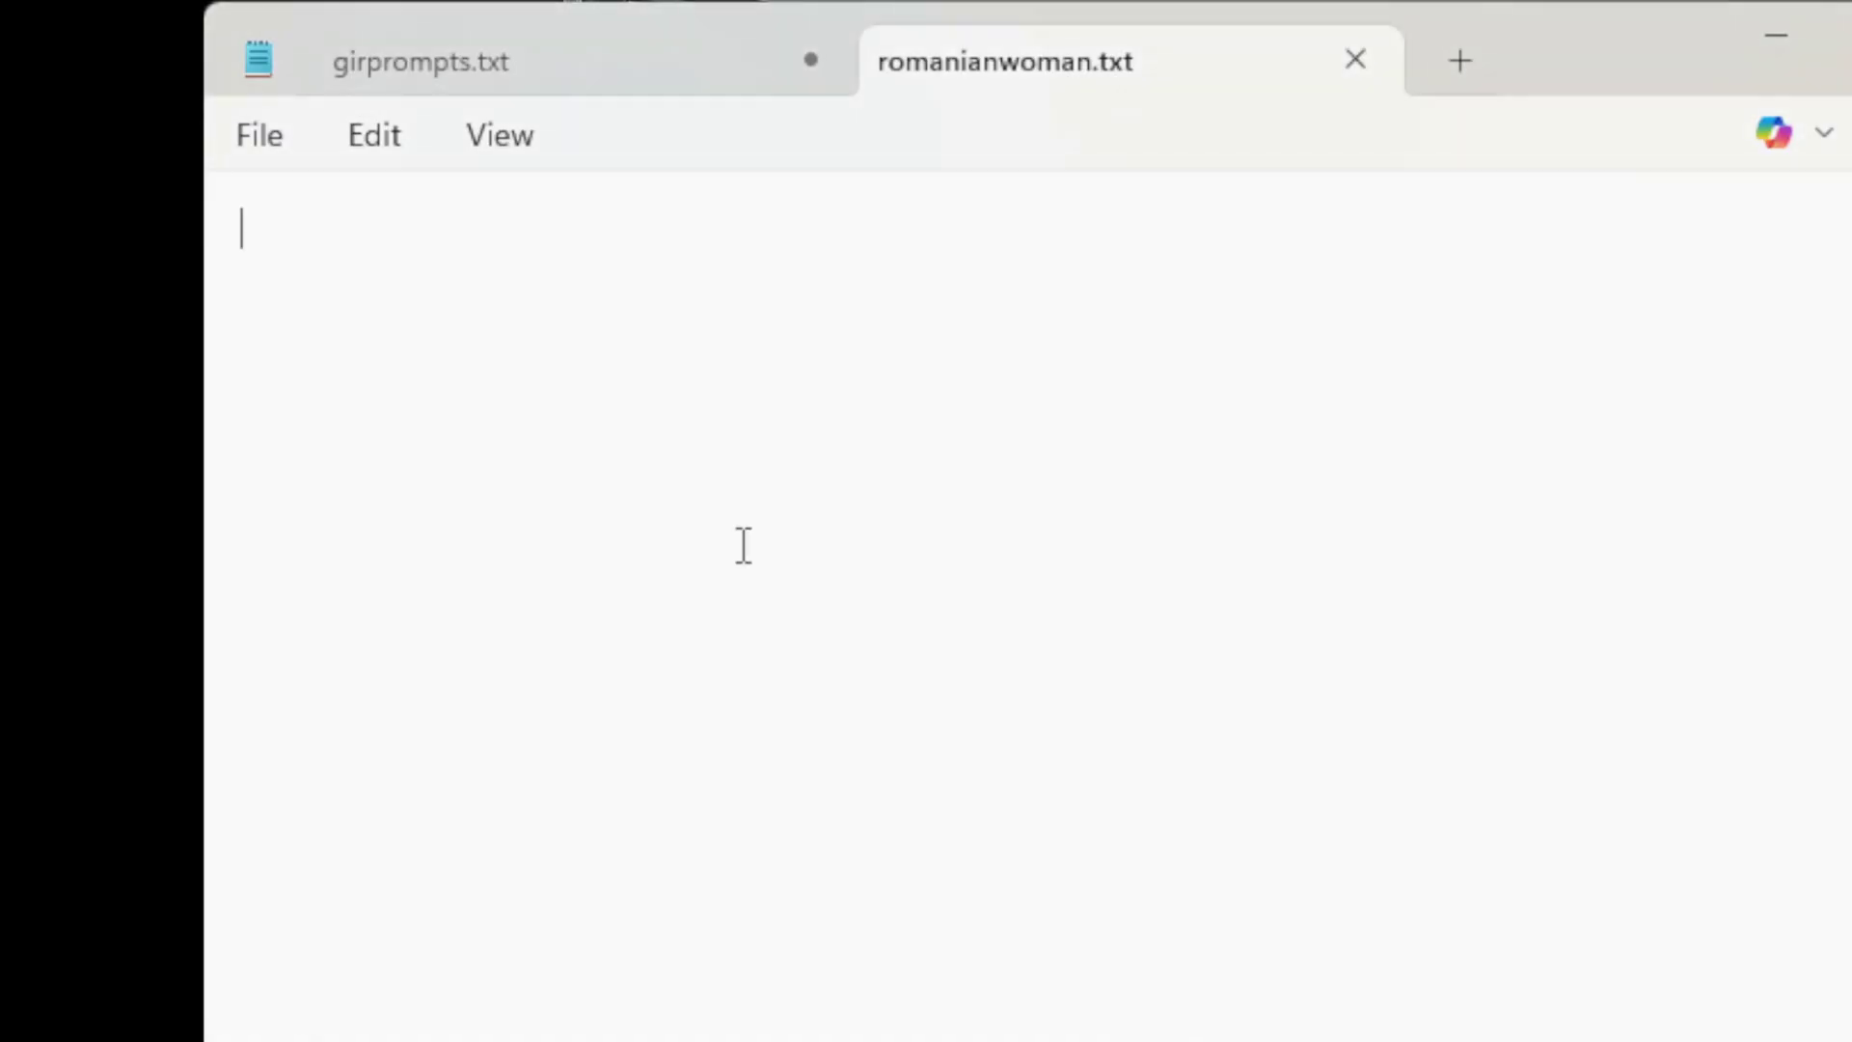
key("ctrl+v")
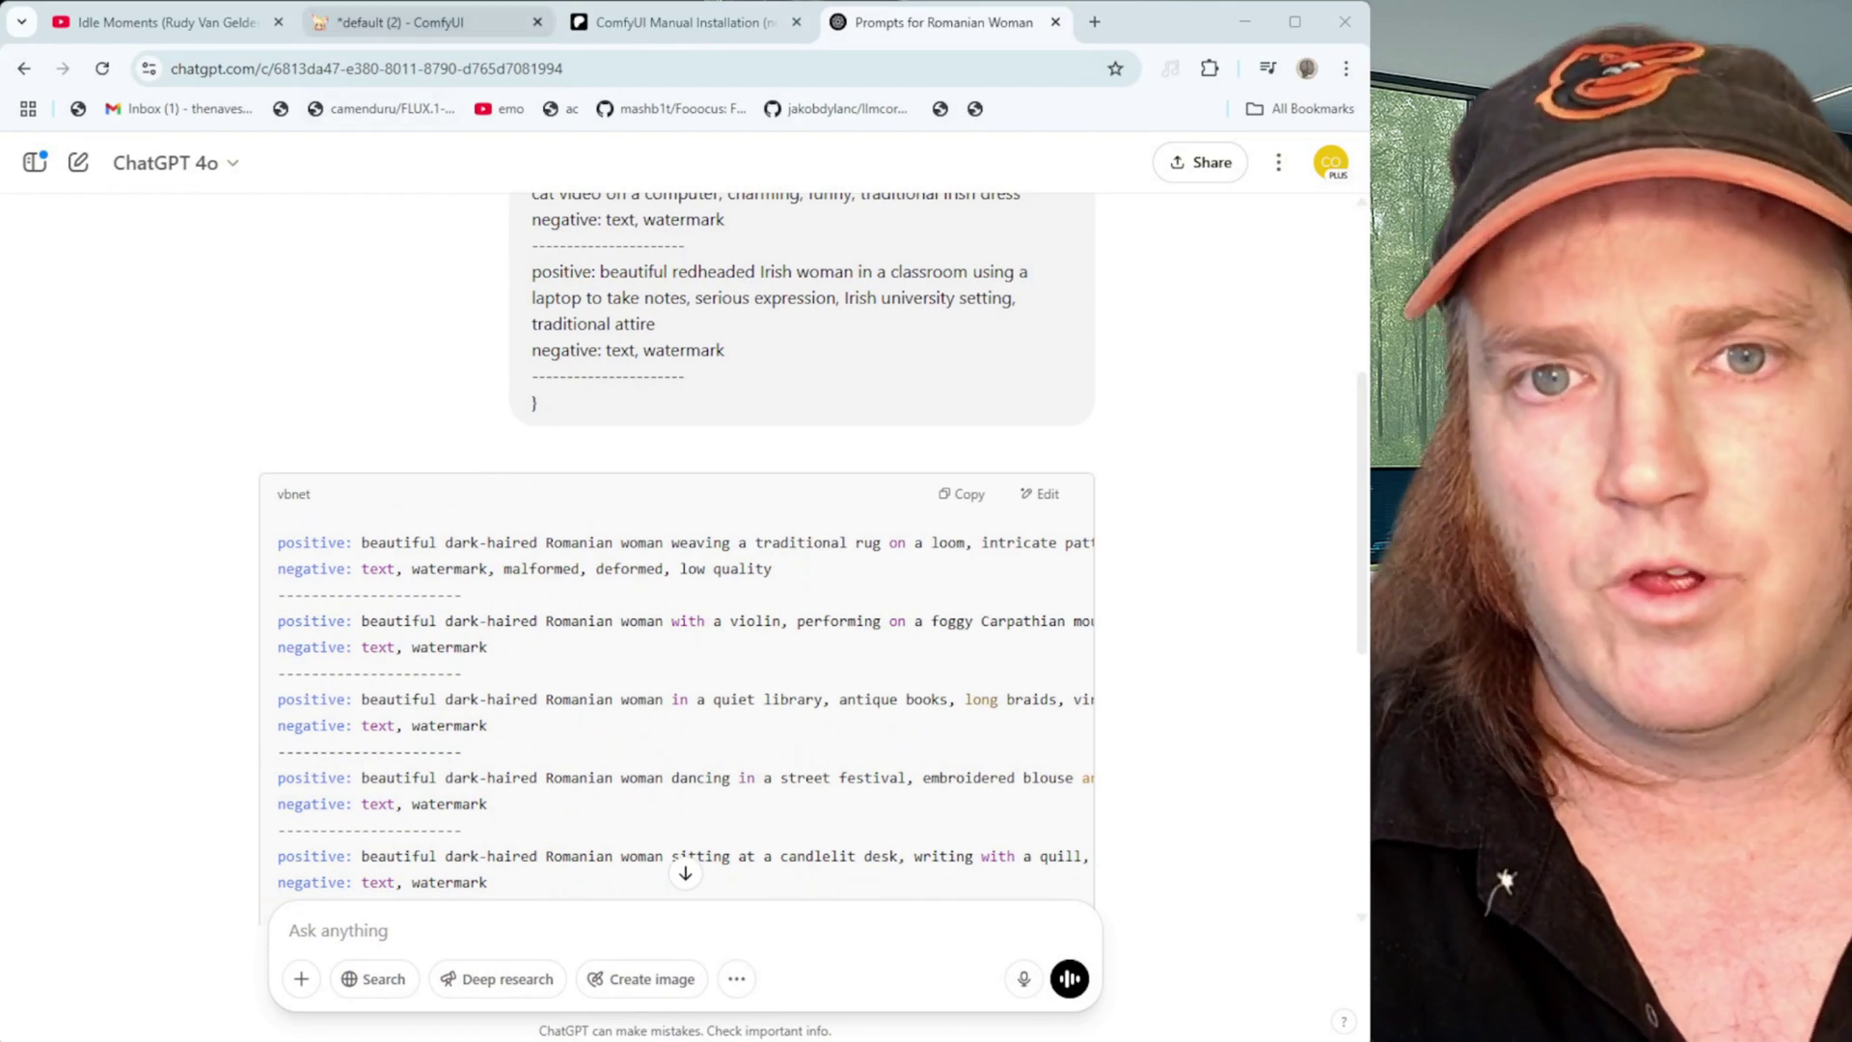
Reload ComfyUI in the browser and set the Load Prompts From File node's prompt_file to example\romanianwoman.txt
left_click(395, 29)
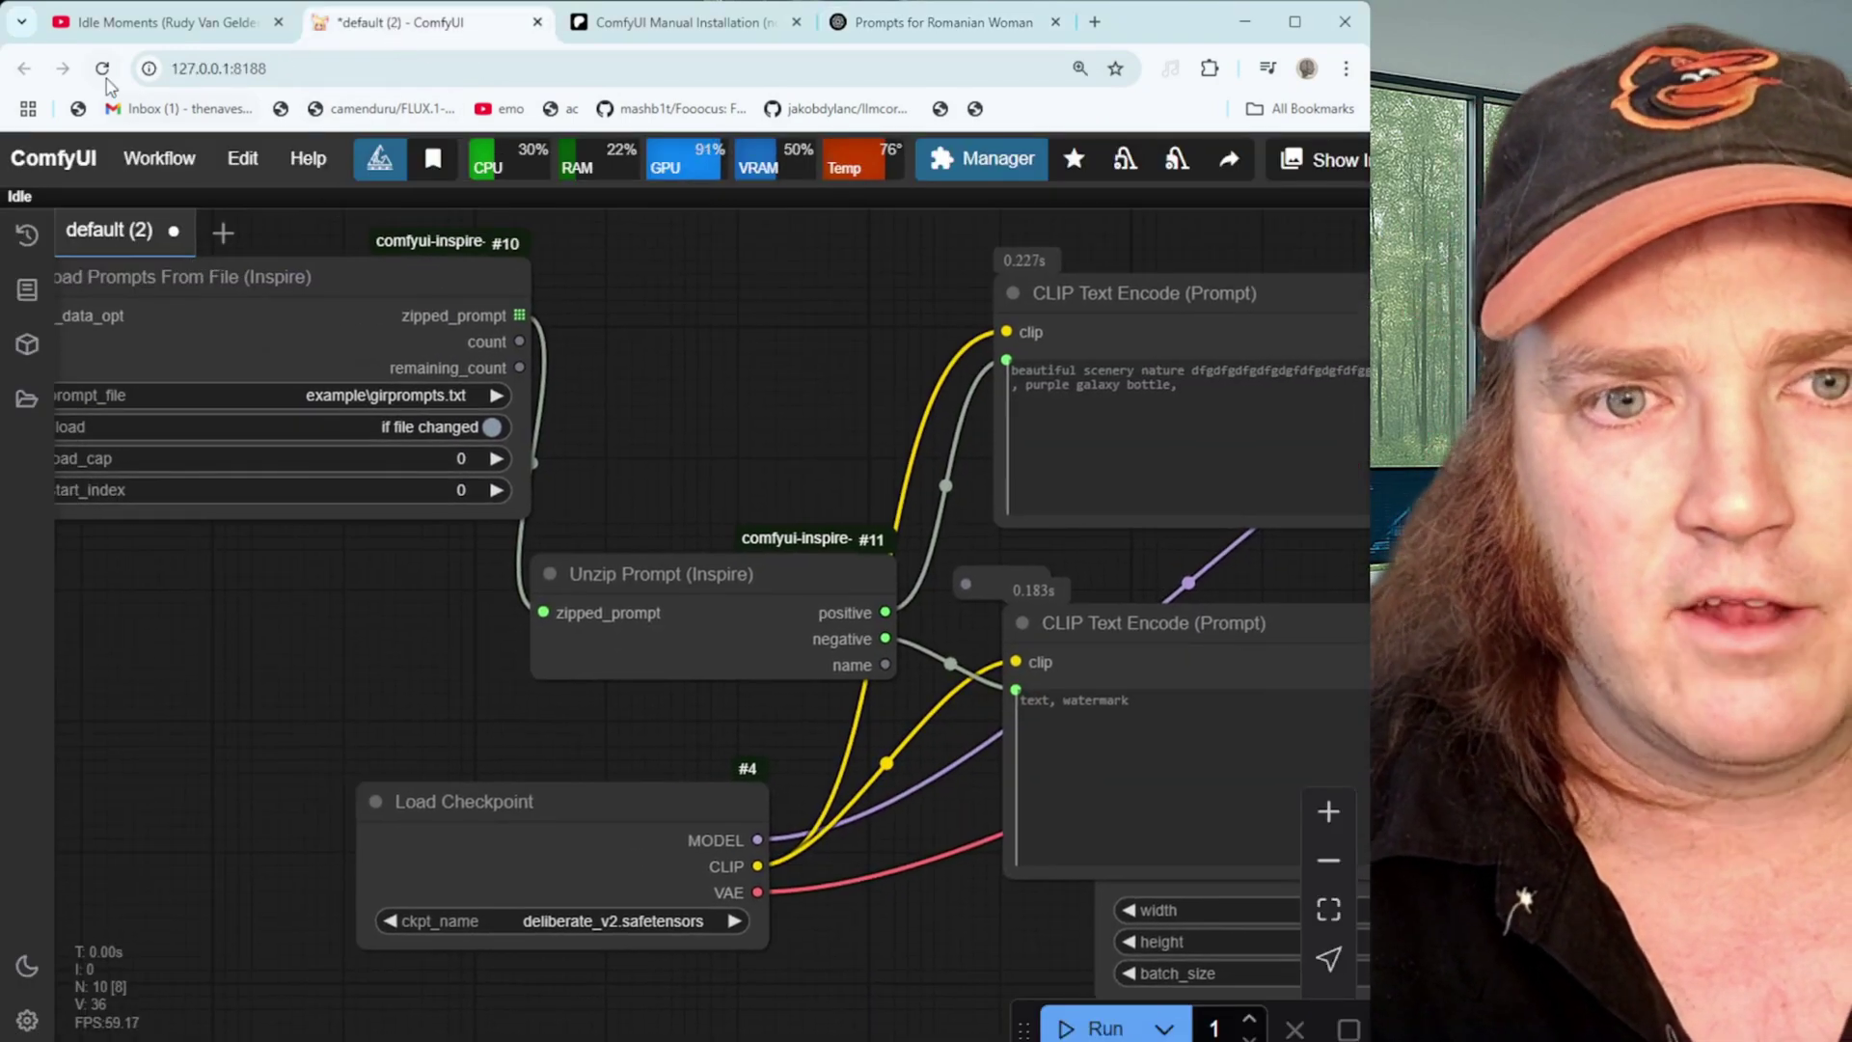
left_click(104, 71)
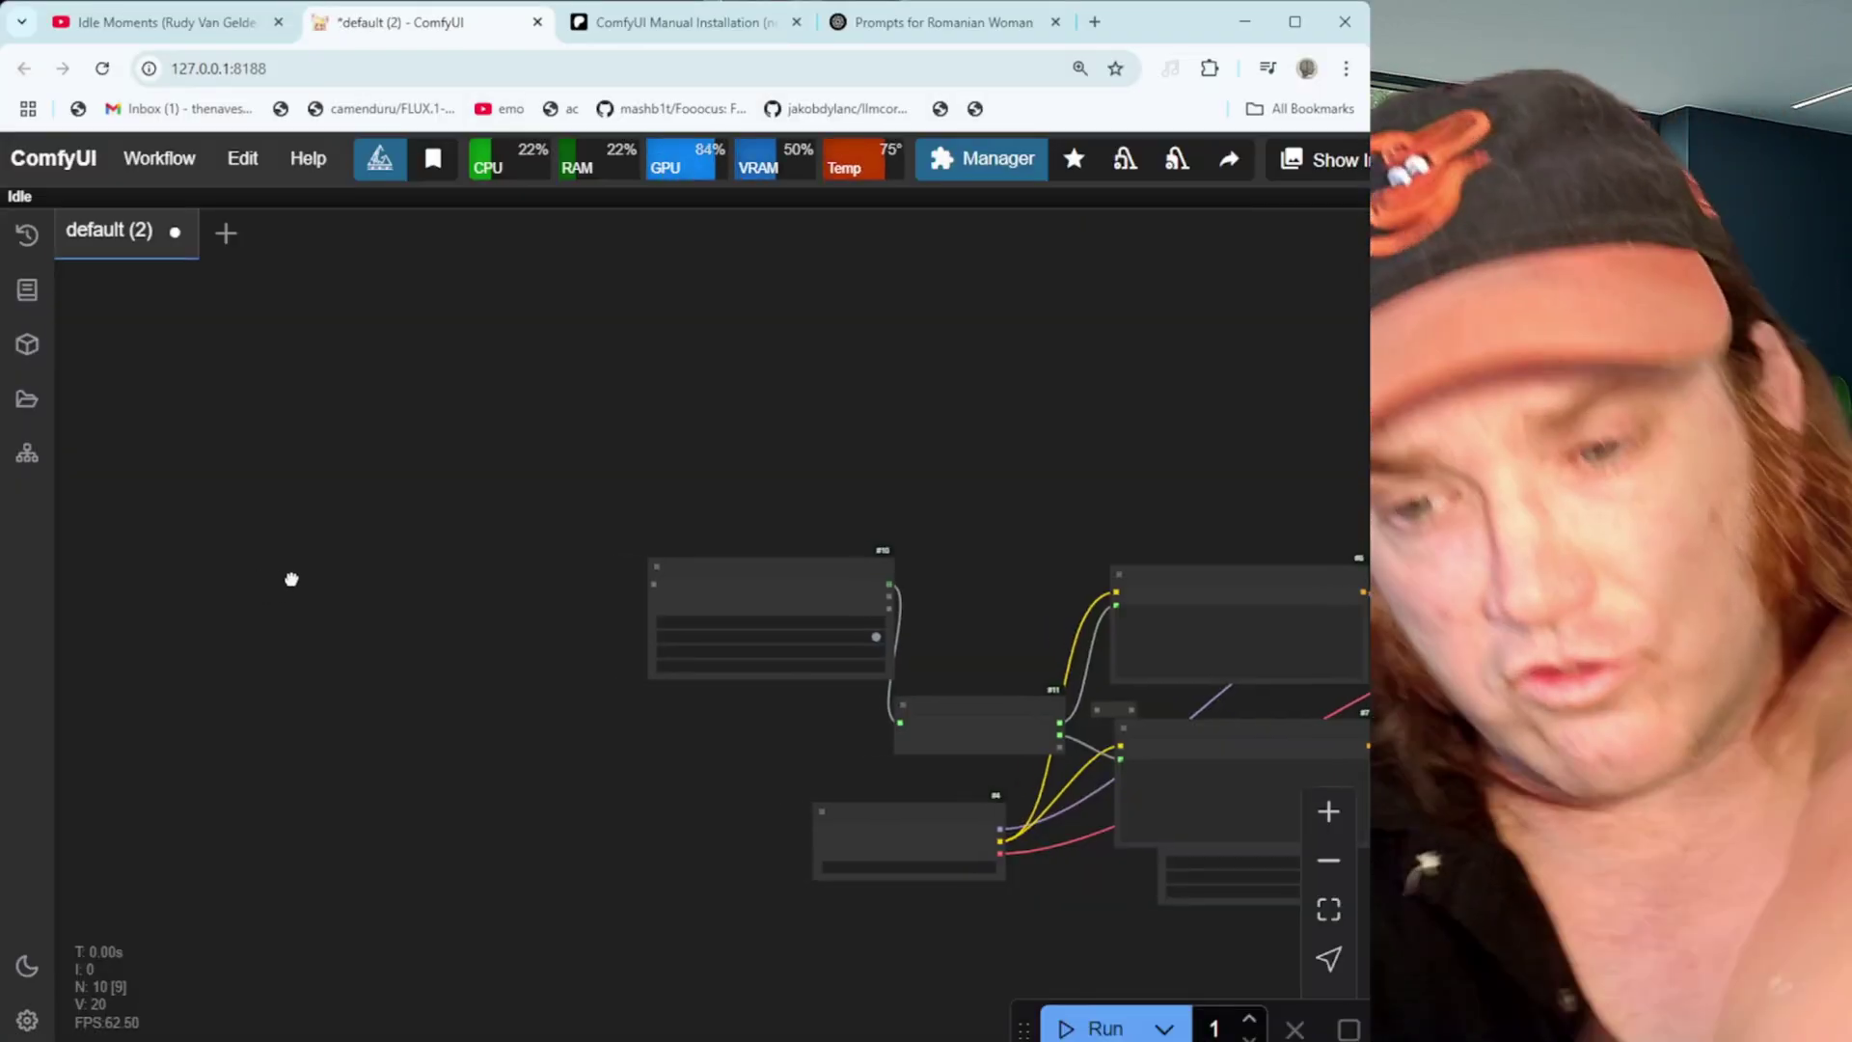
scroll(376, 646, "up", 10)
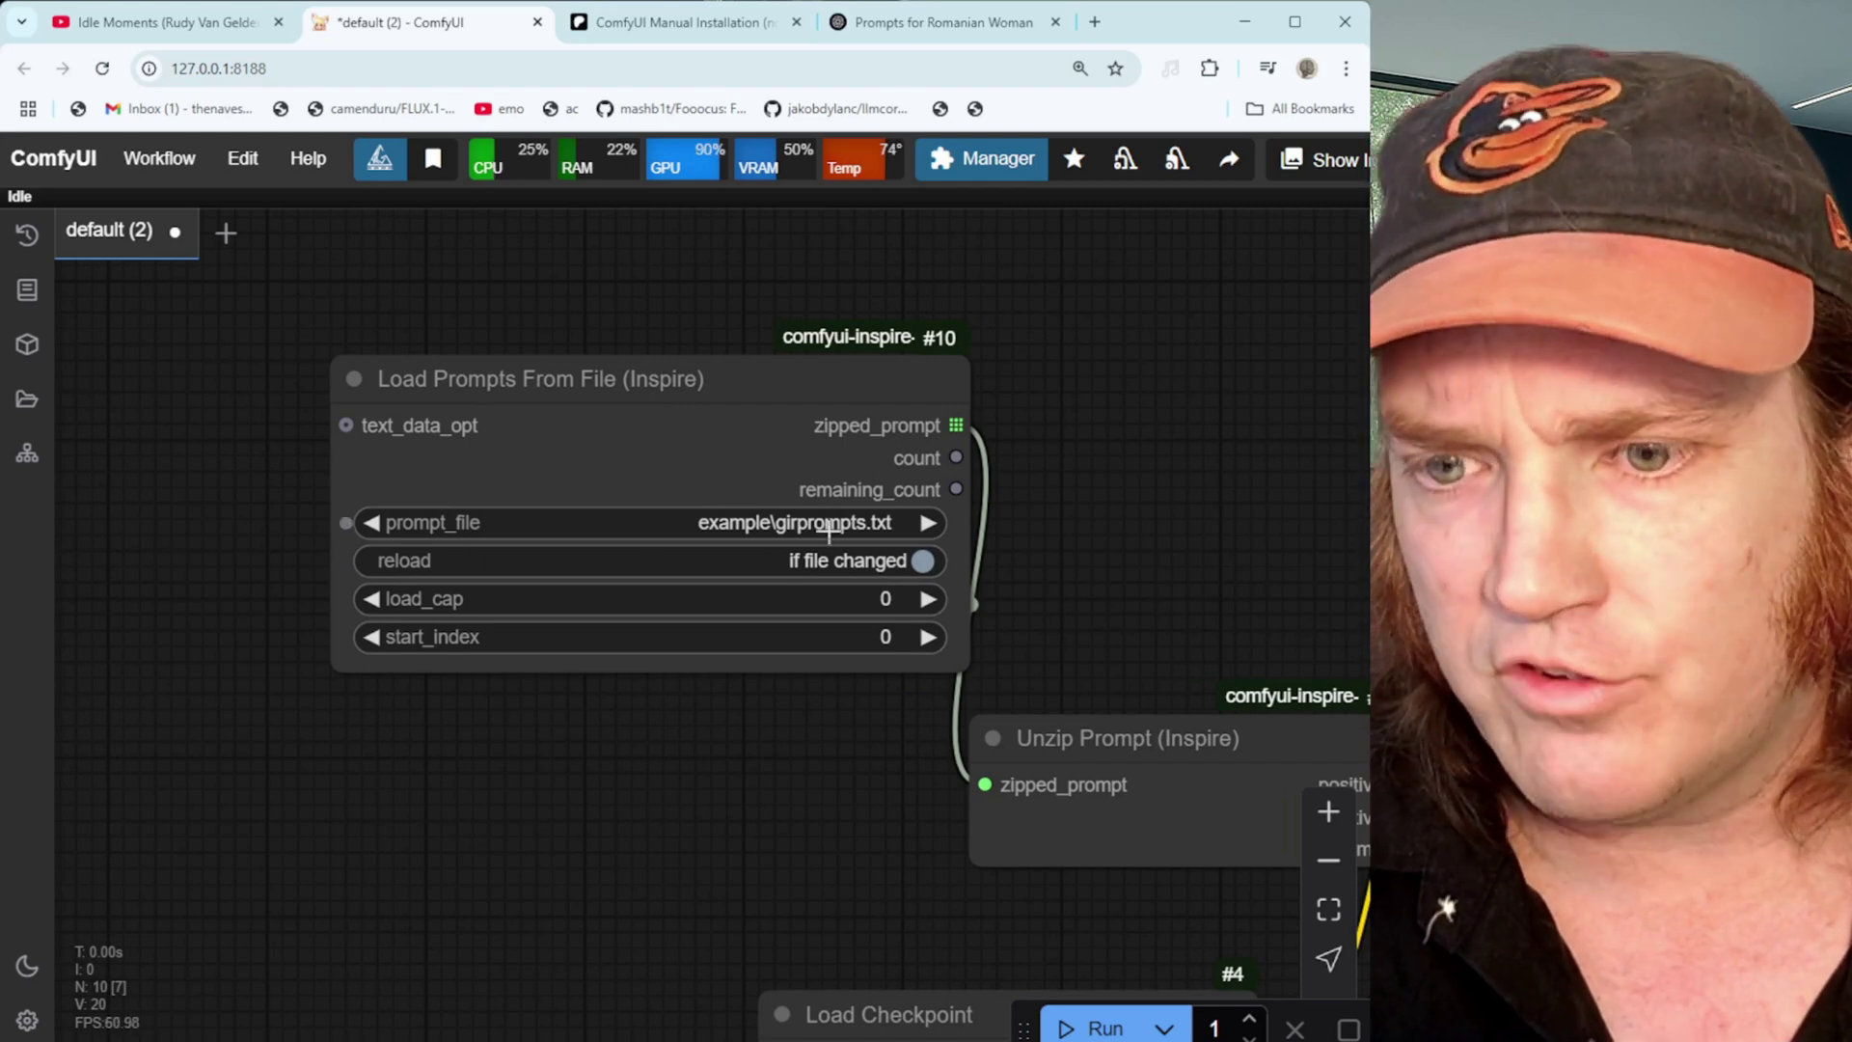
left_click(828, 526)
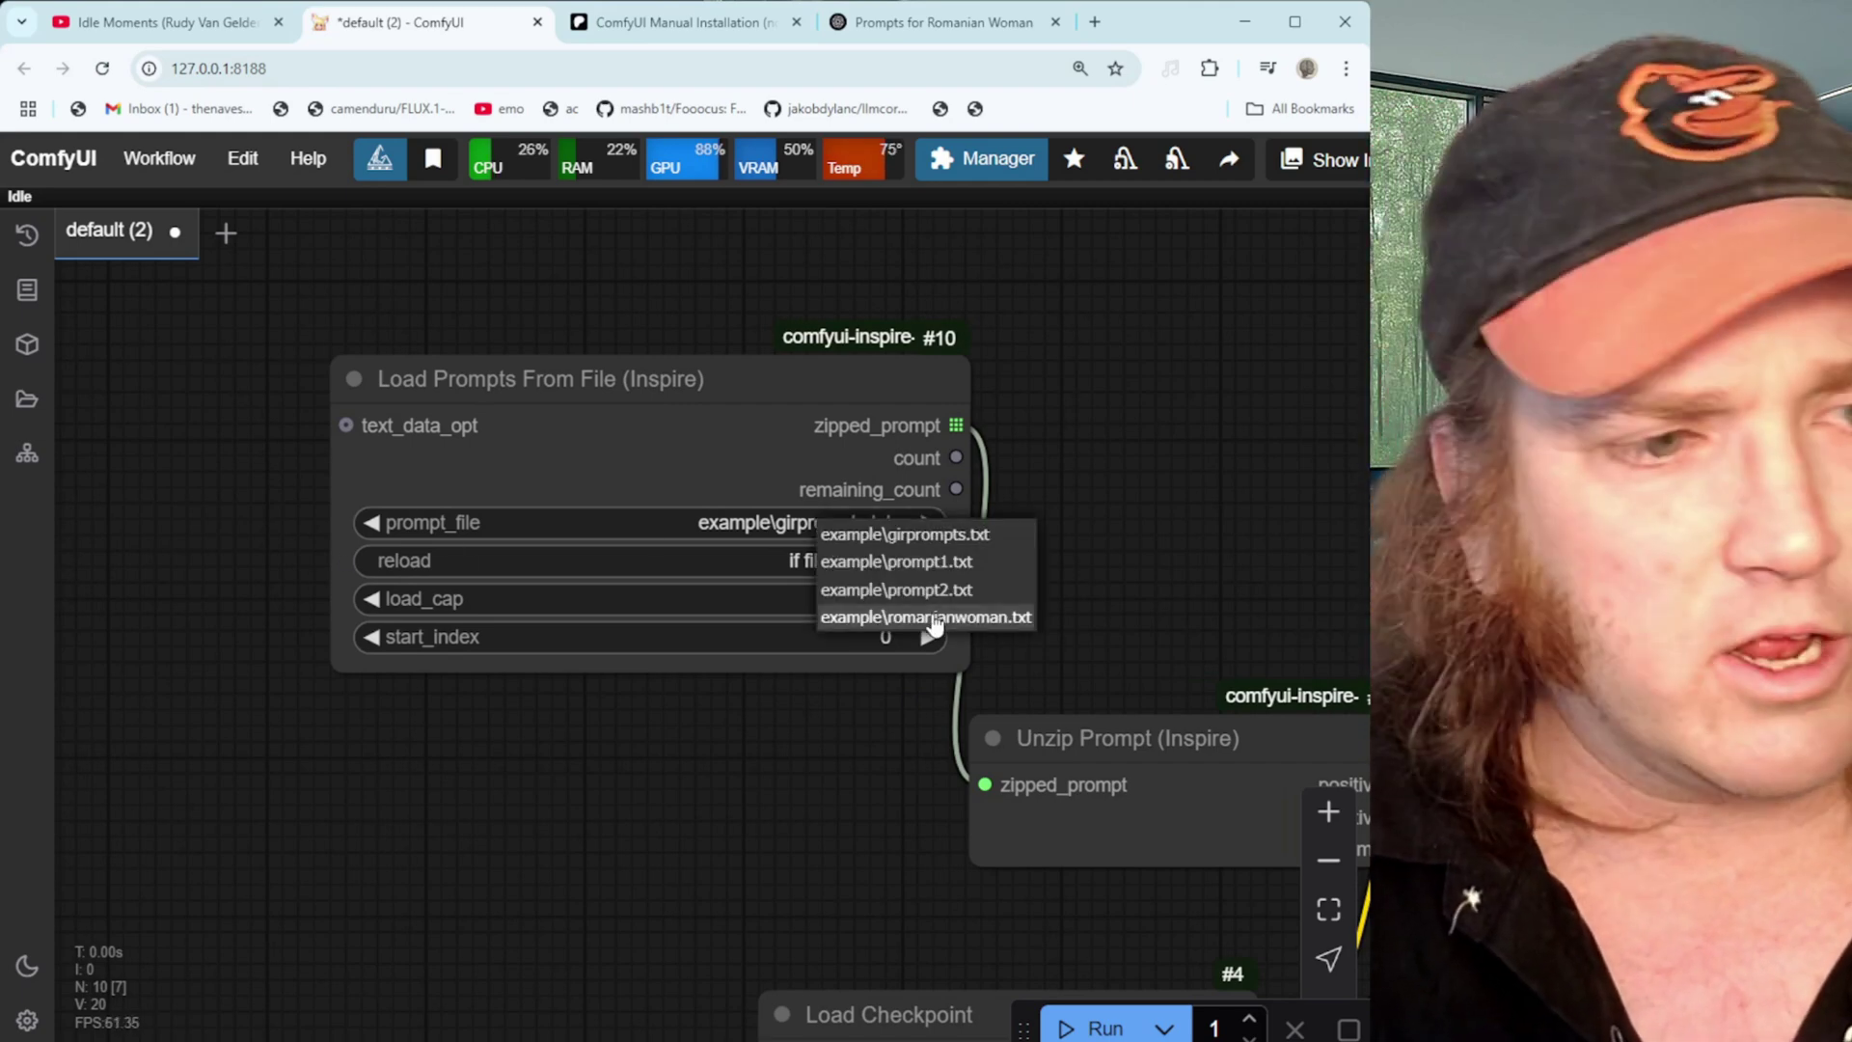
left_click(934, 618)
Move the negative CLIP Text Encode node up so it no longer covers the Empty Latent Image node
left_click_drag(881, 843, 380, 749)
left_click_drag(389, 595, 66, 541)
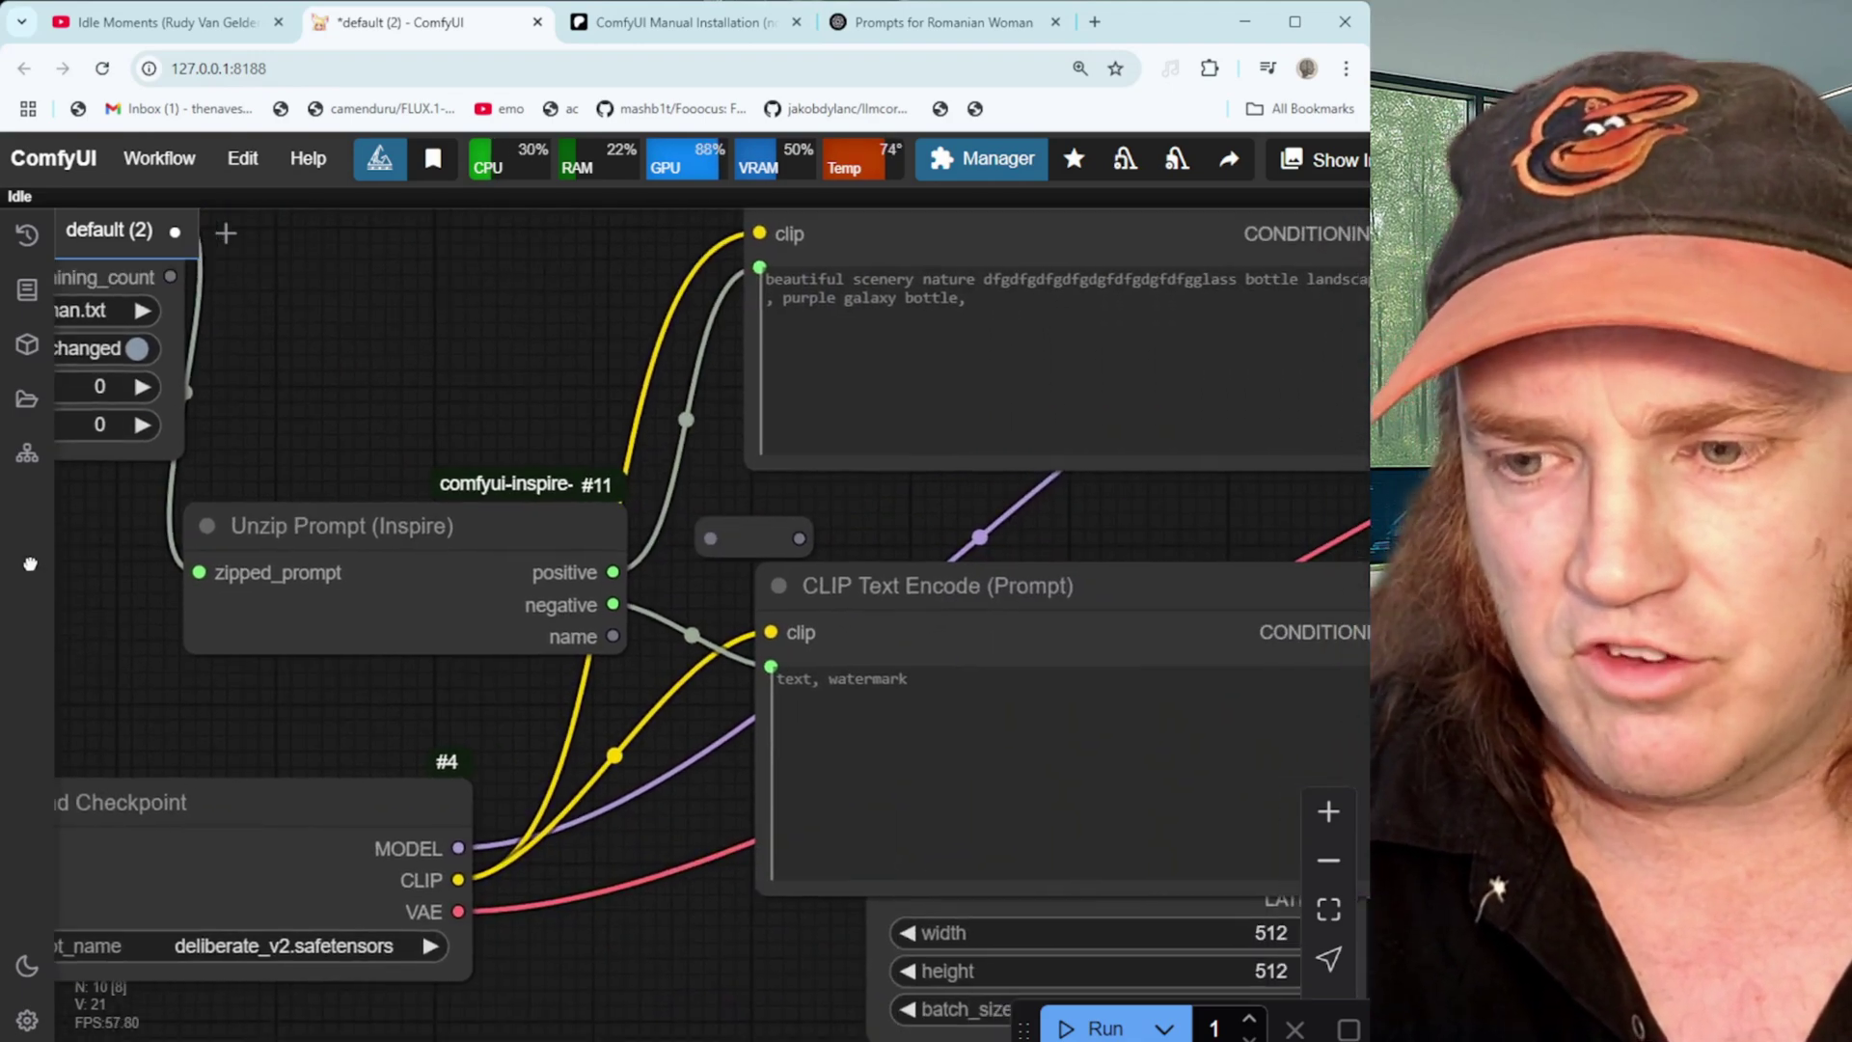
left_click_drag(955, 656, 584, 733)
left_click_drag(1146, 776, 583, 681)
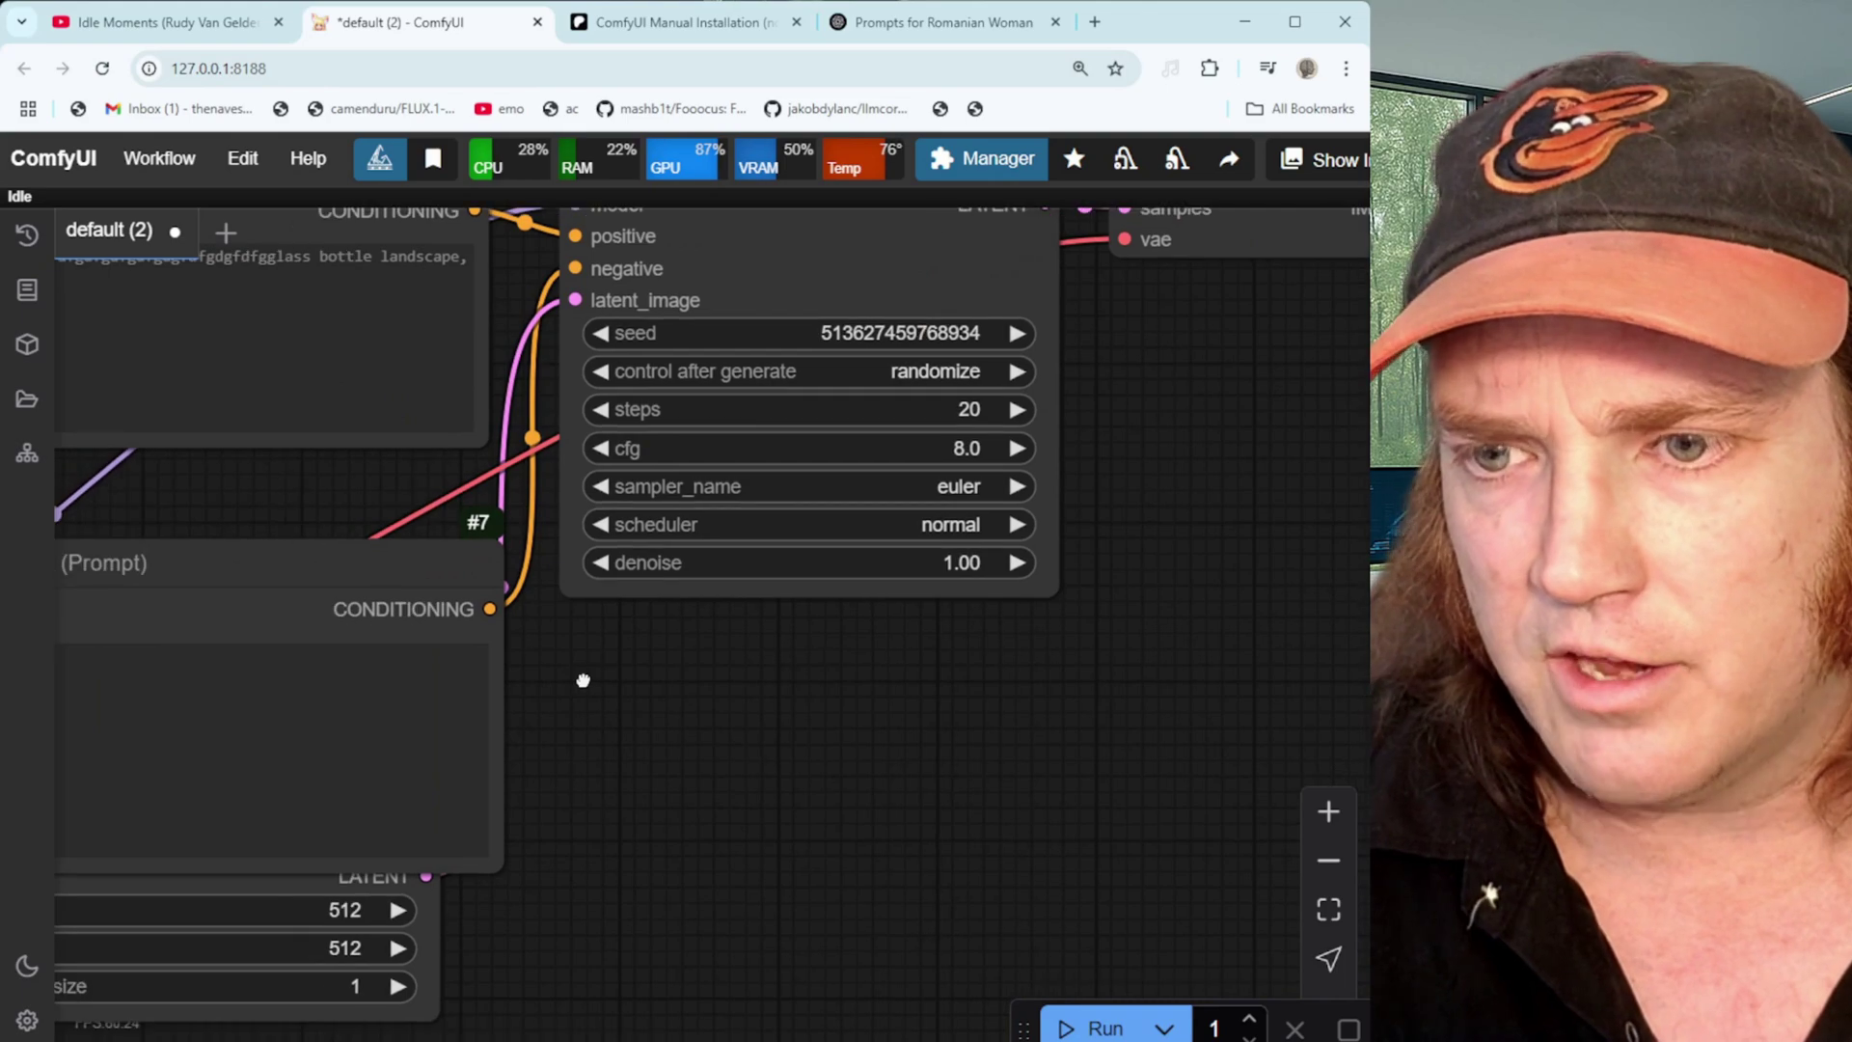
left_click_drag(782, 699, 1170, 454)
left_click_drag(633, 860, 741, 903)
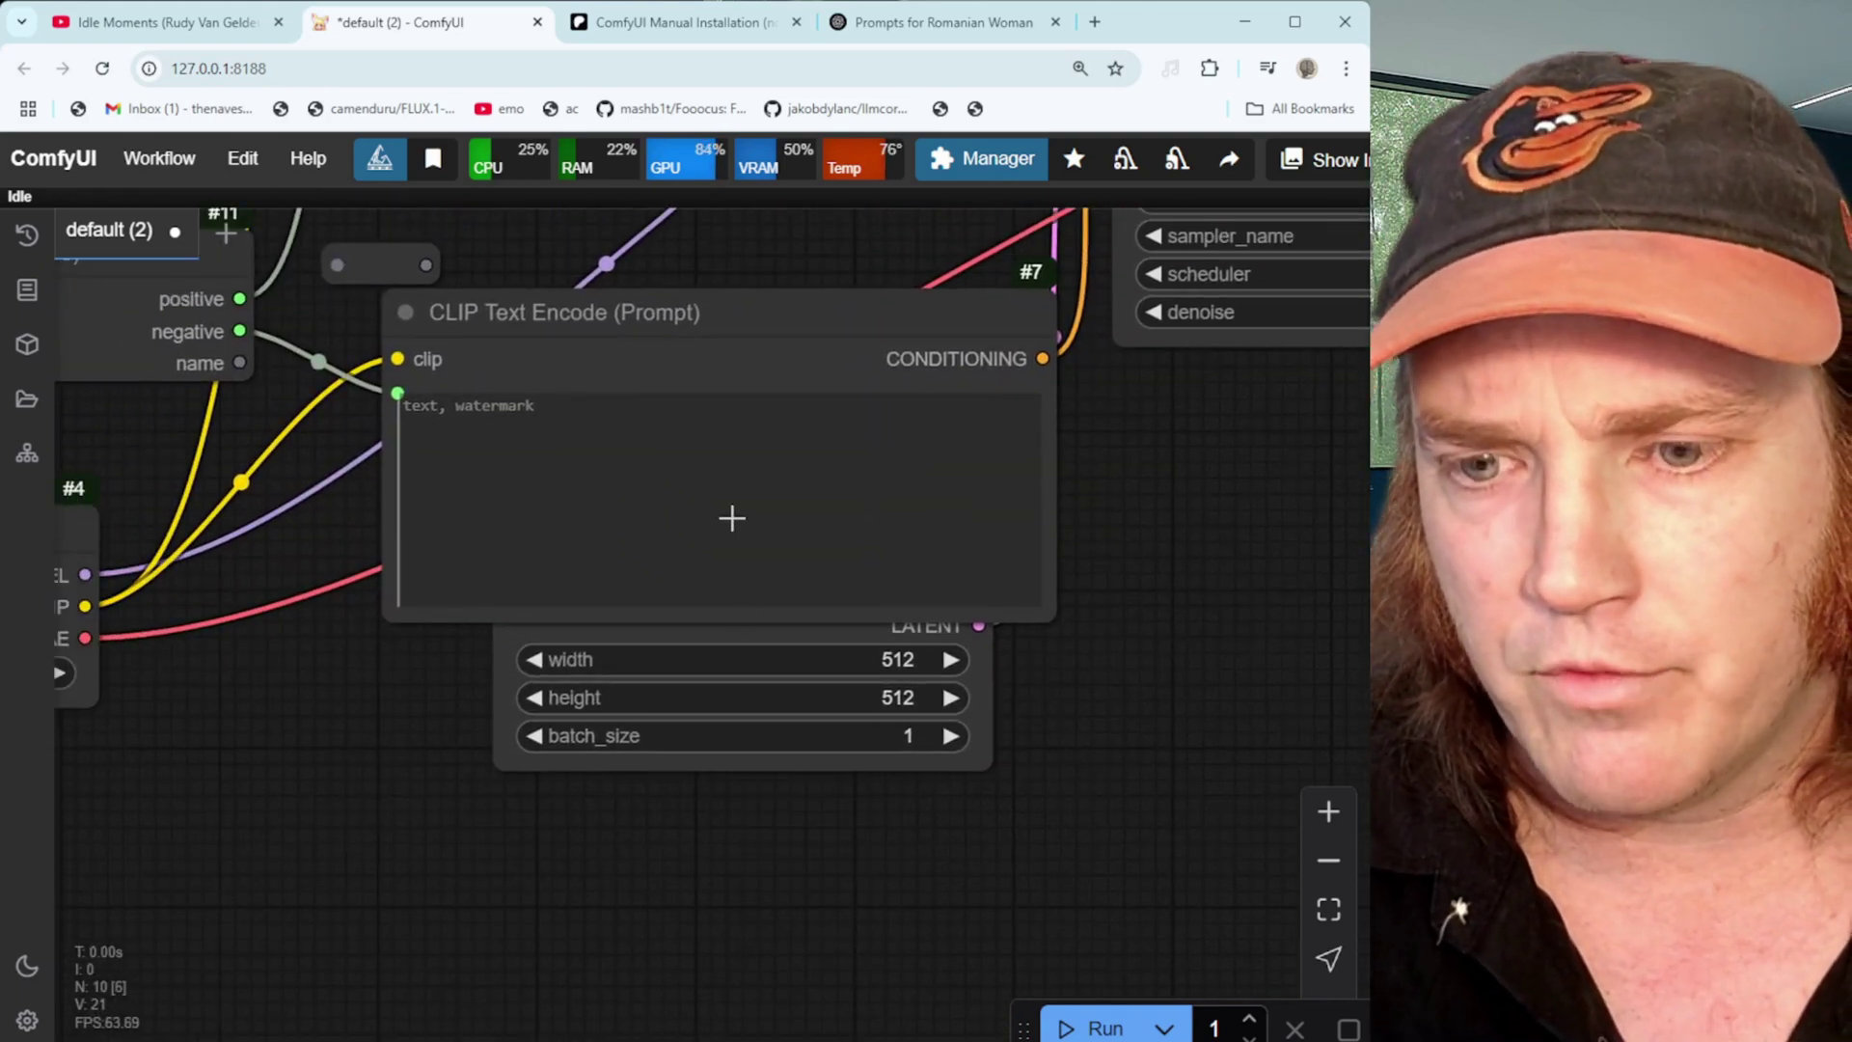
left_click_drag(746, 327, 746, 241)
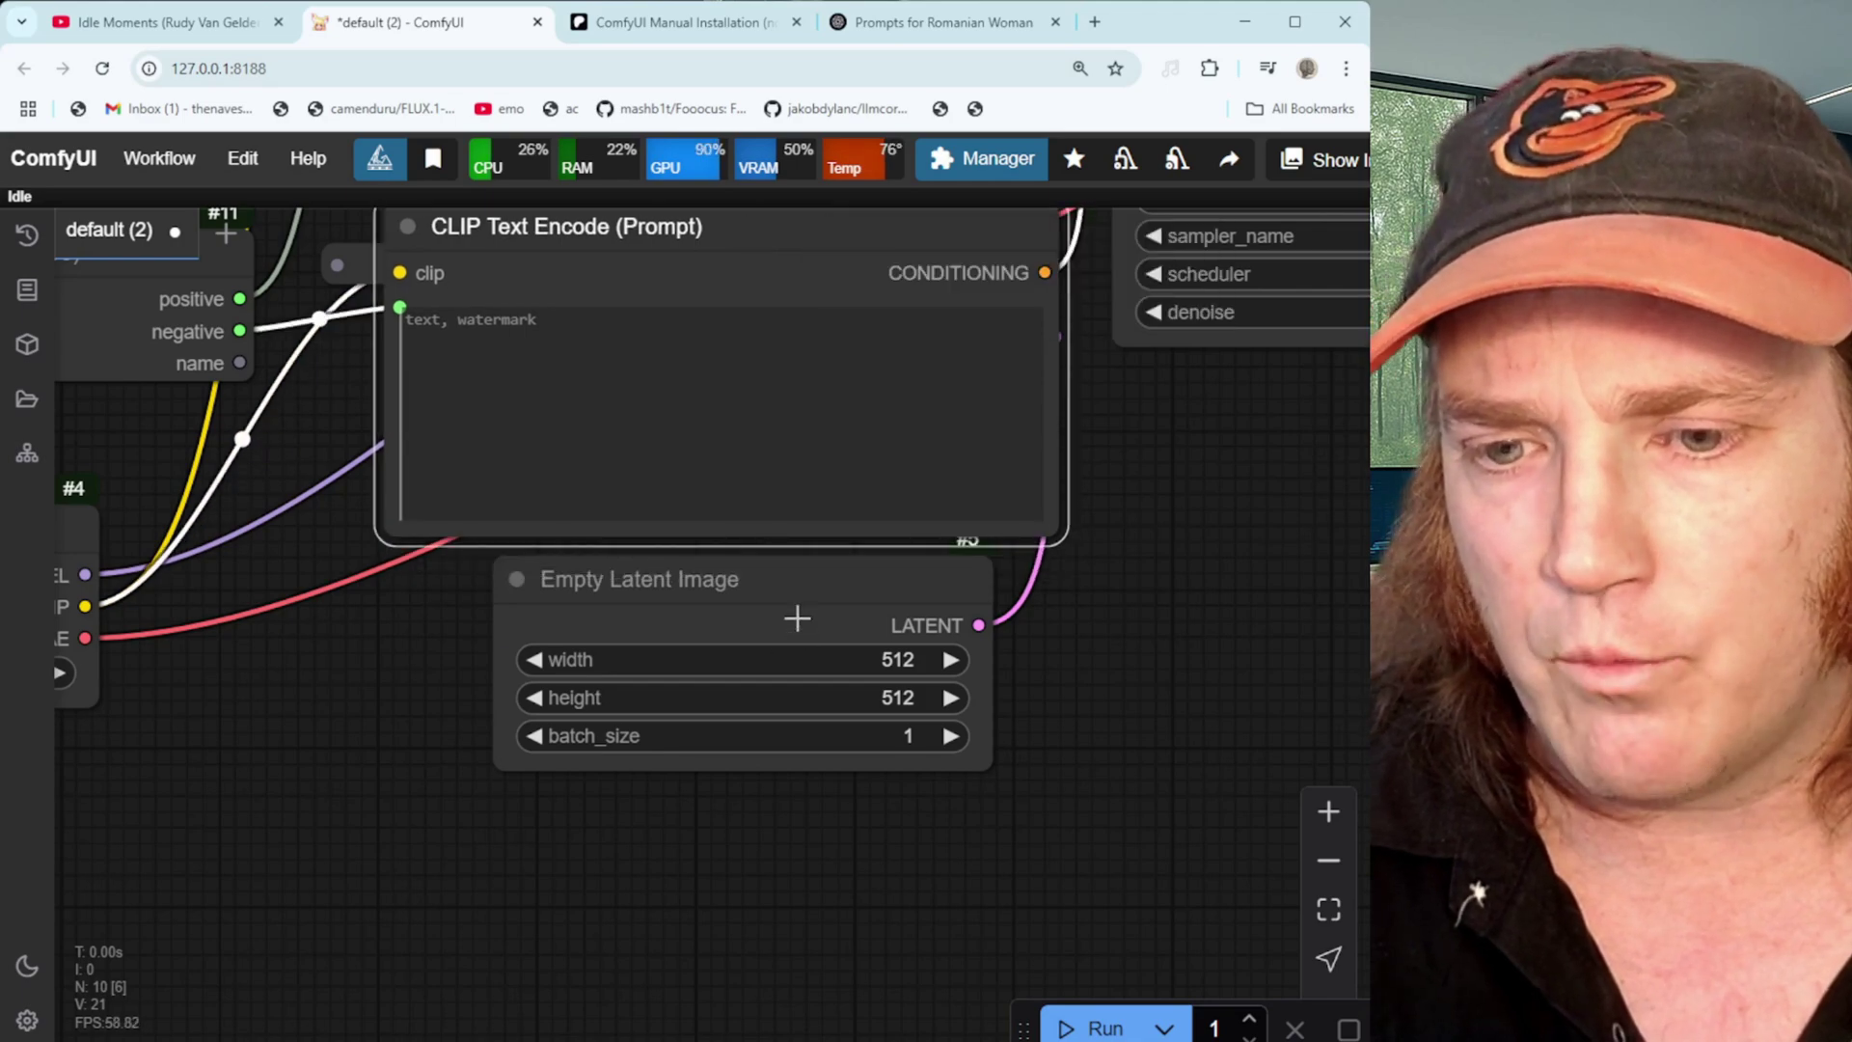
Run the workflow with the new prompt file and bring the Save Image node's output into view
left_click(1091, 1029)
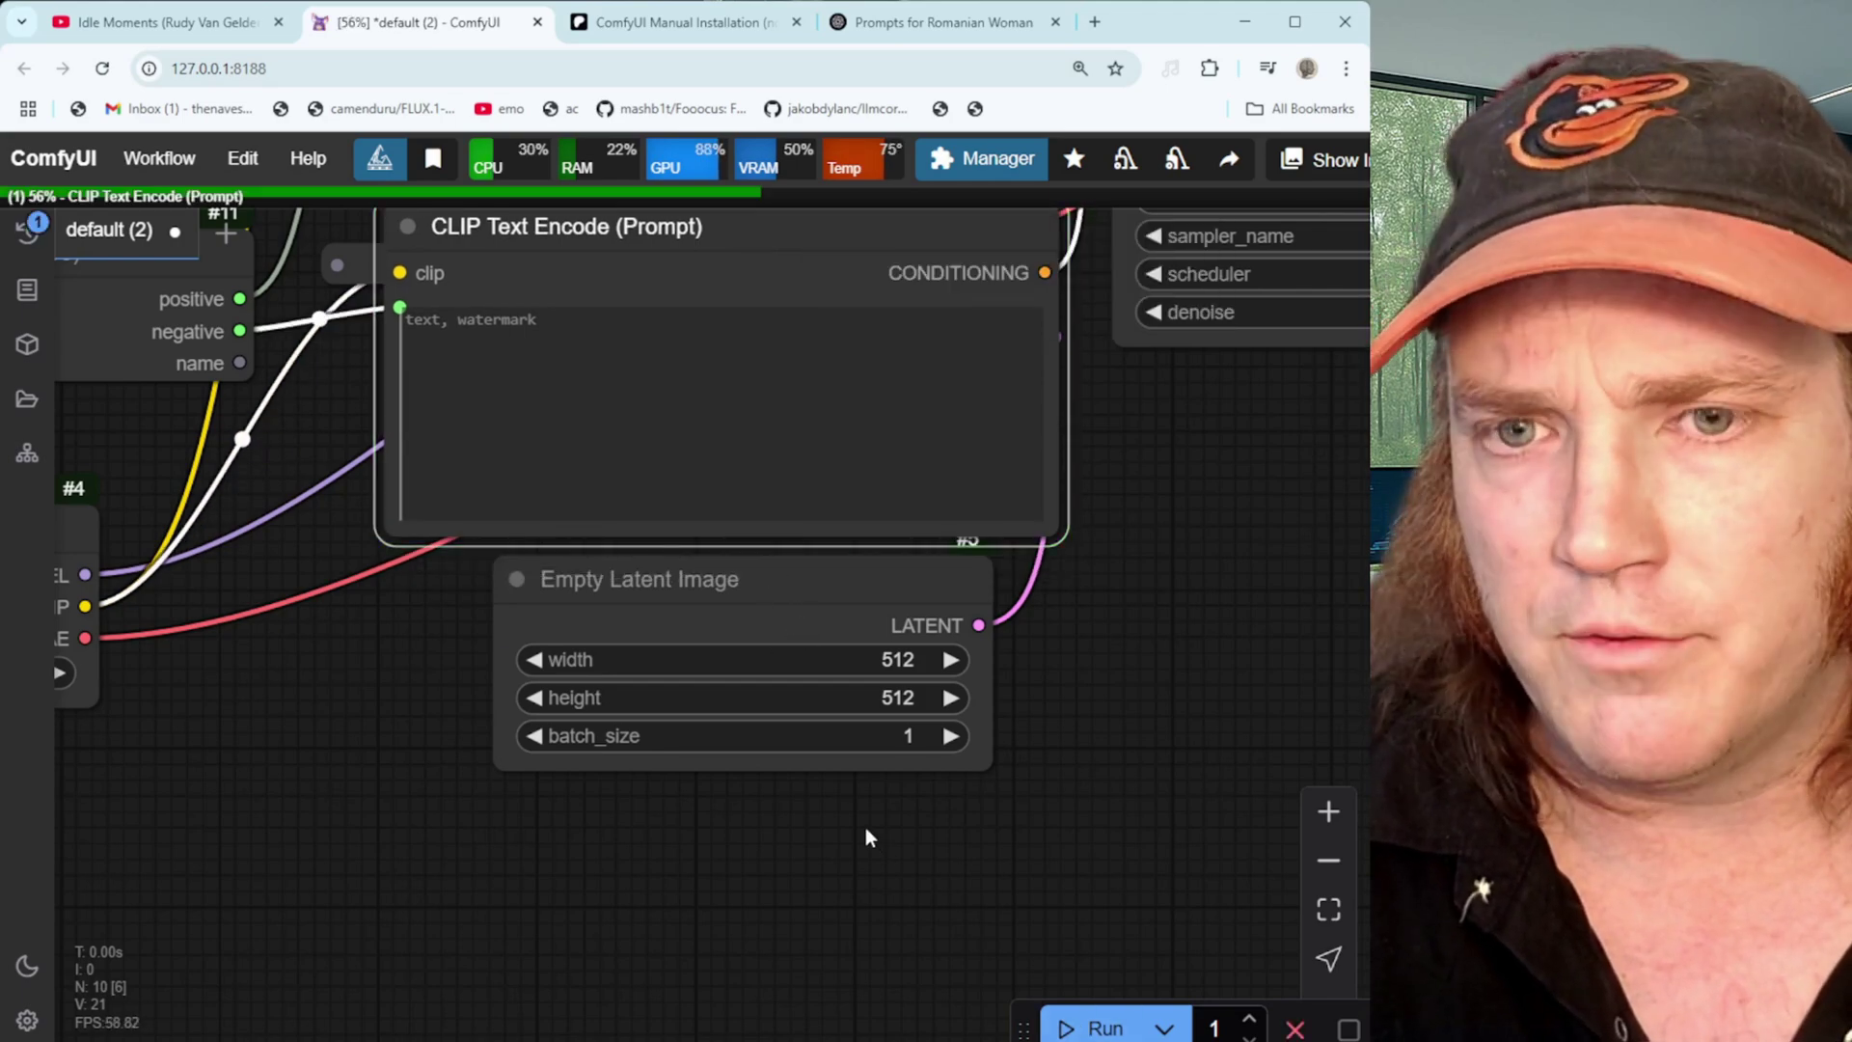
left_click_drag(950, 762, 98, 1007)
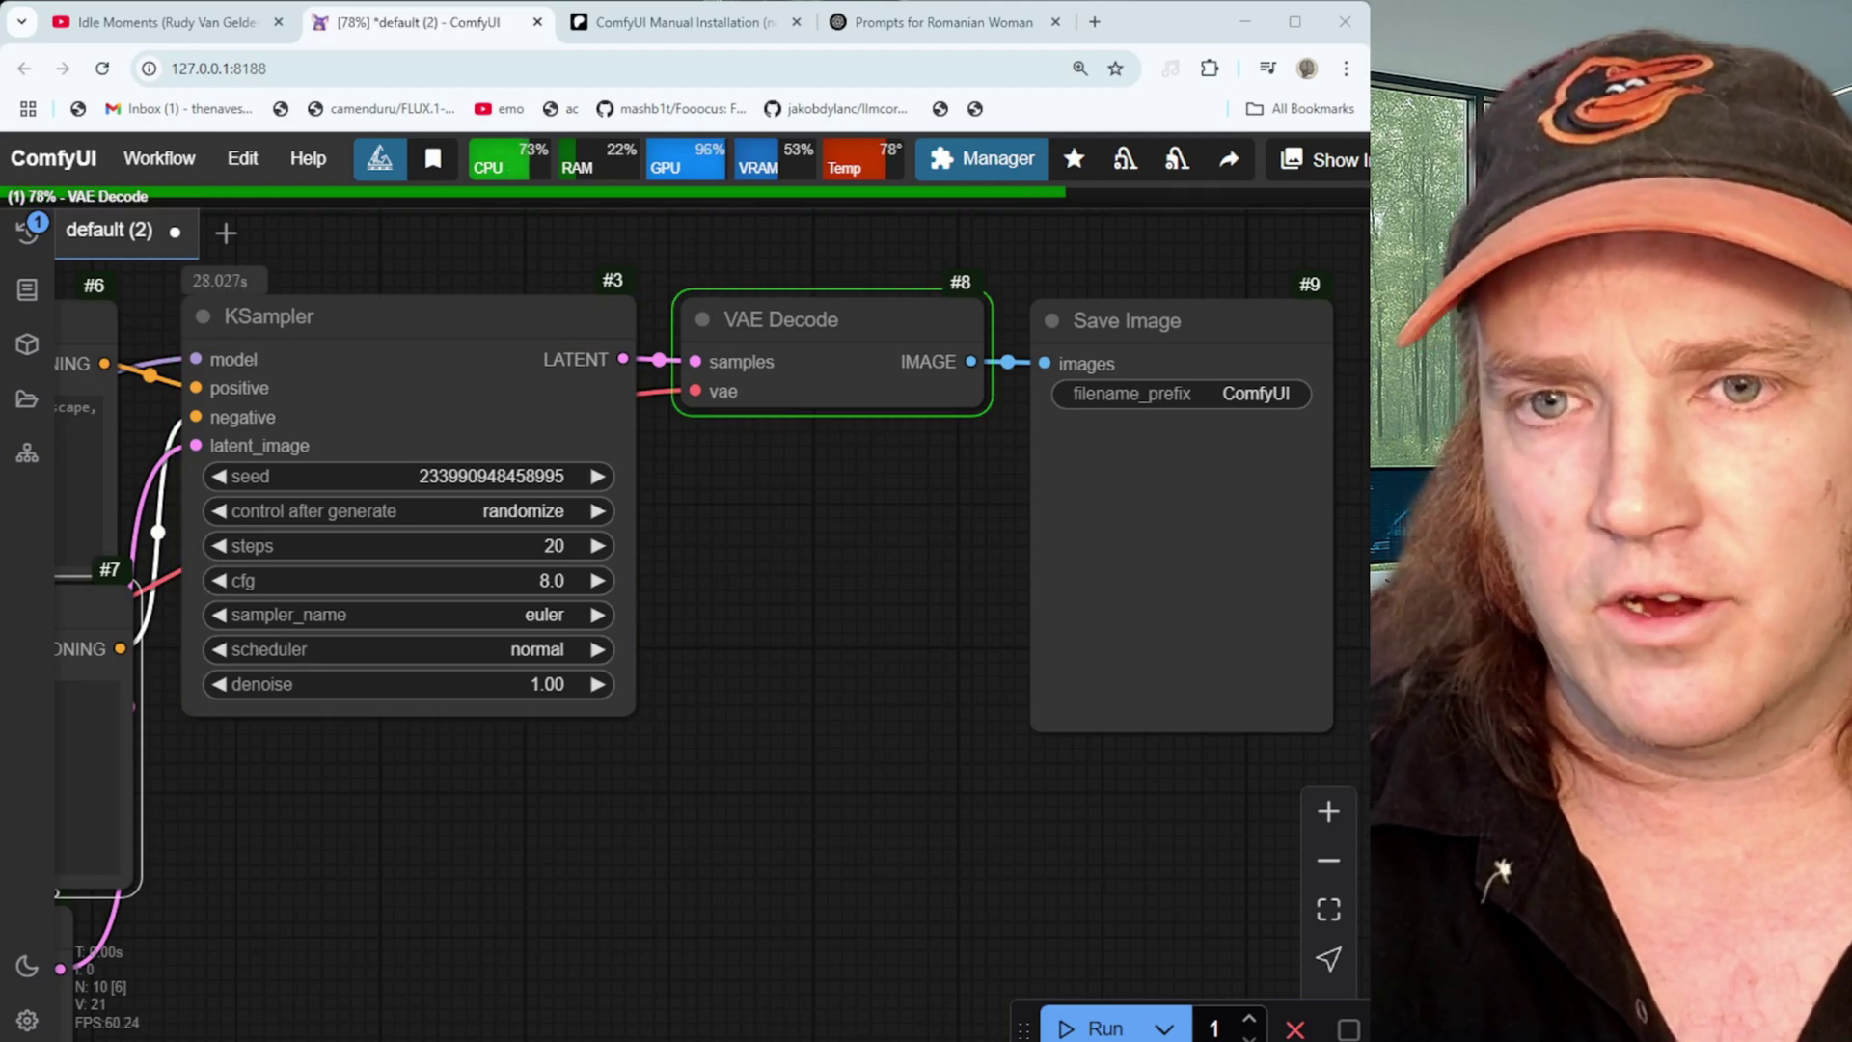
left_click_drag(877, 545, 523, 571)
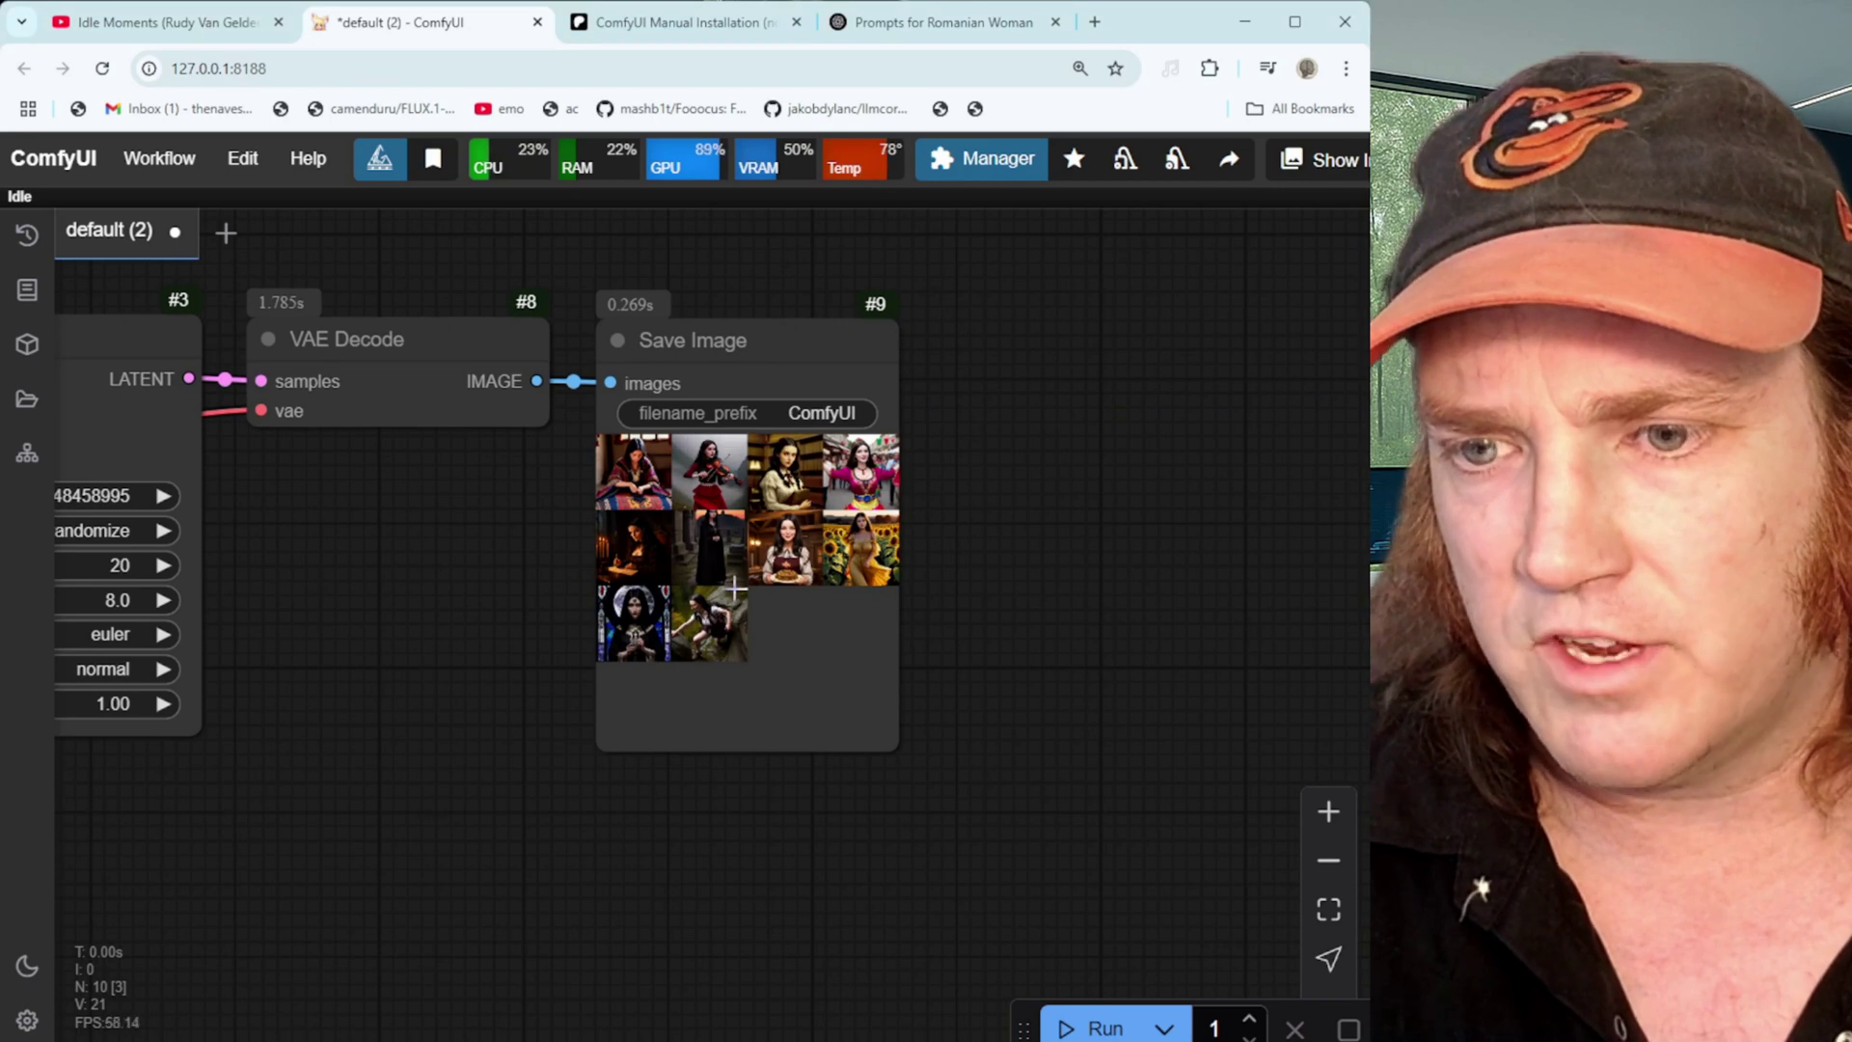
Enlarge the first generated image in the Save Image node and page through the batch up to image 7
left_click(658, 501)
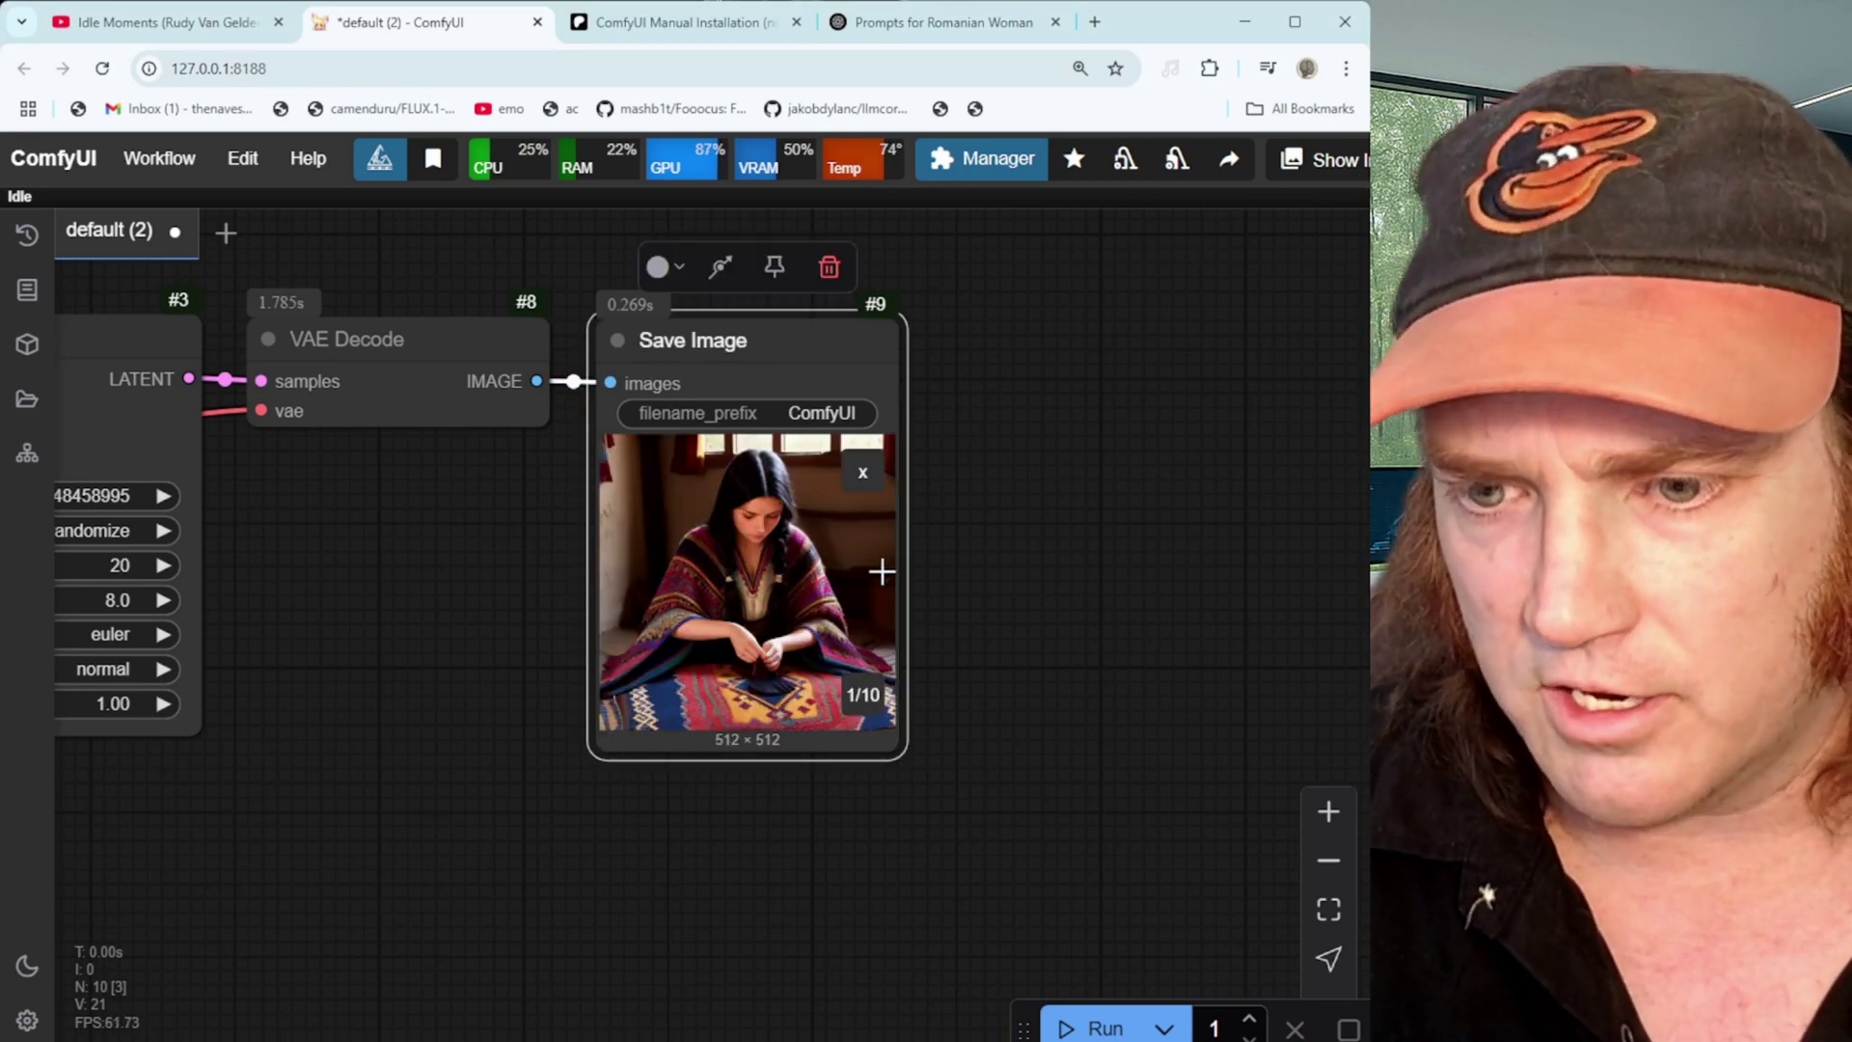
left_click(881, 571)
left_click(881, 571)
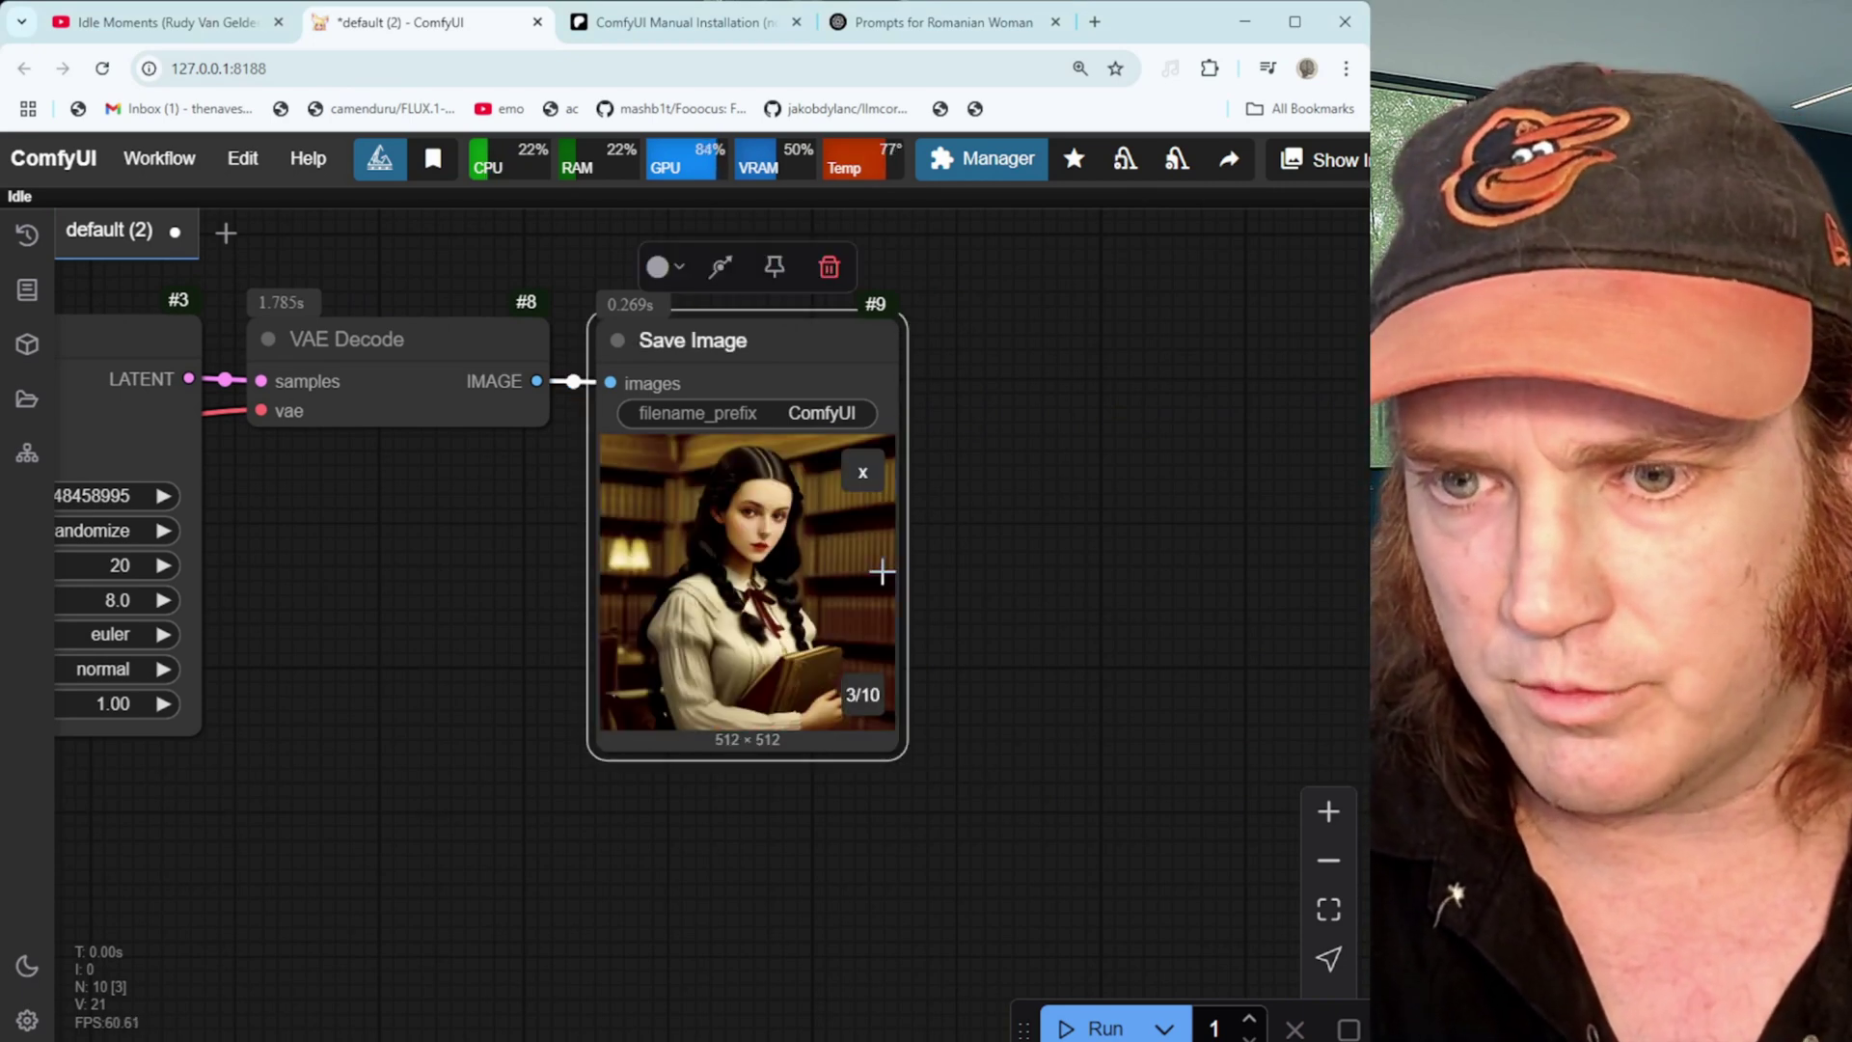
left_click(881, 571)
left_click(881, 572)
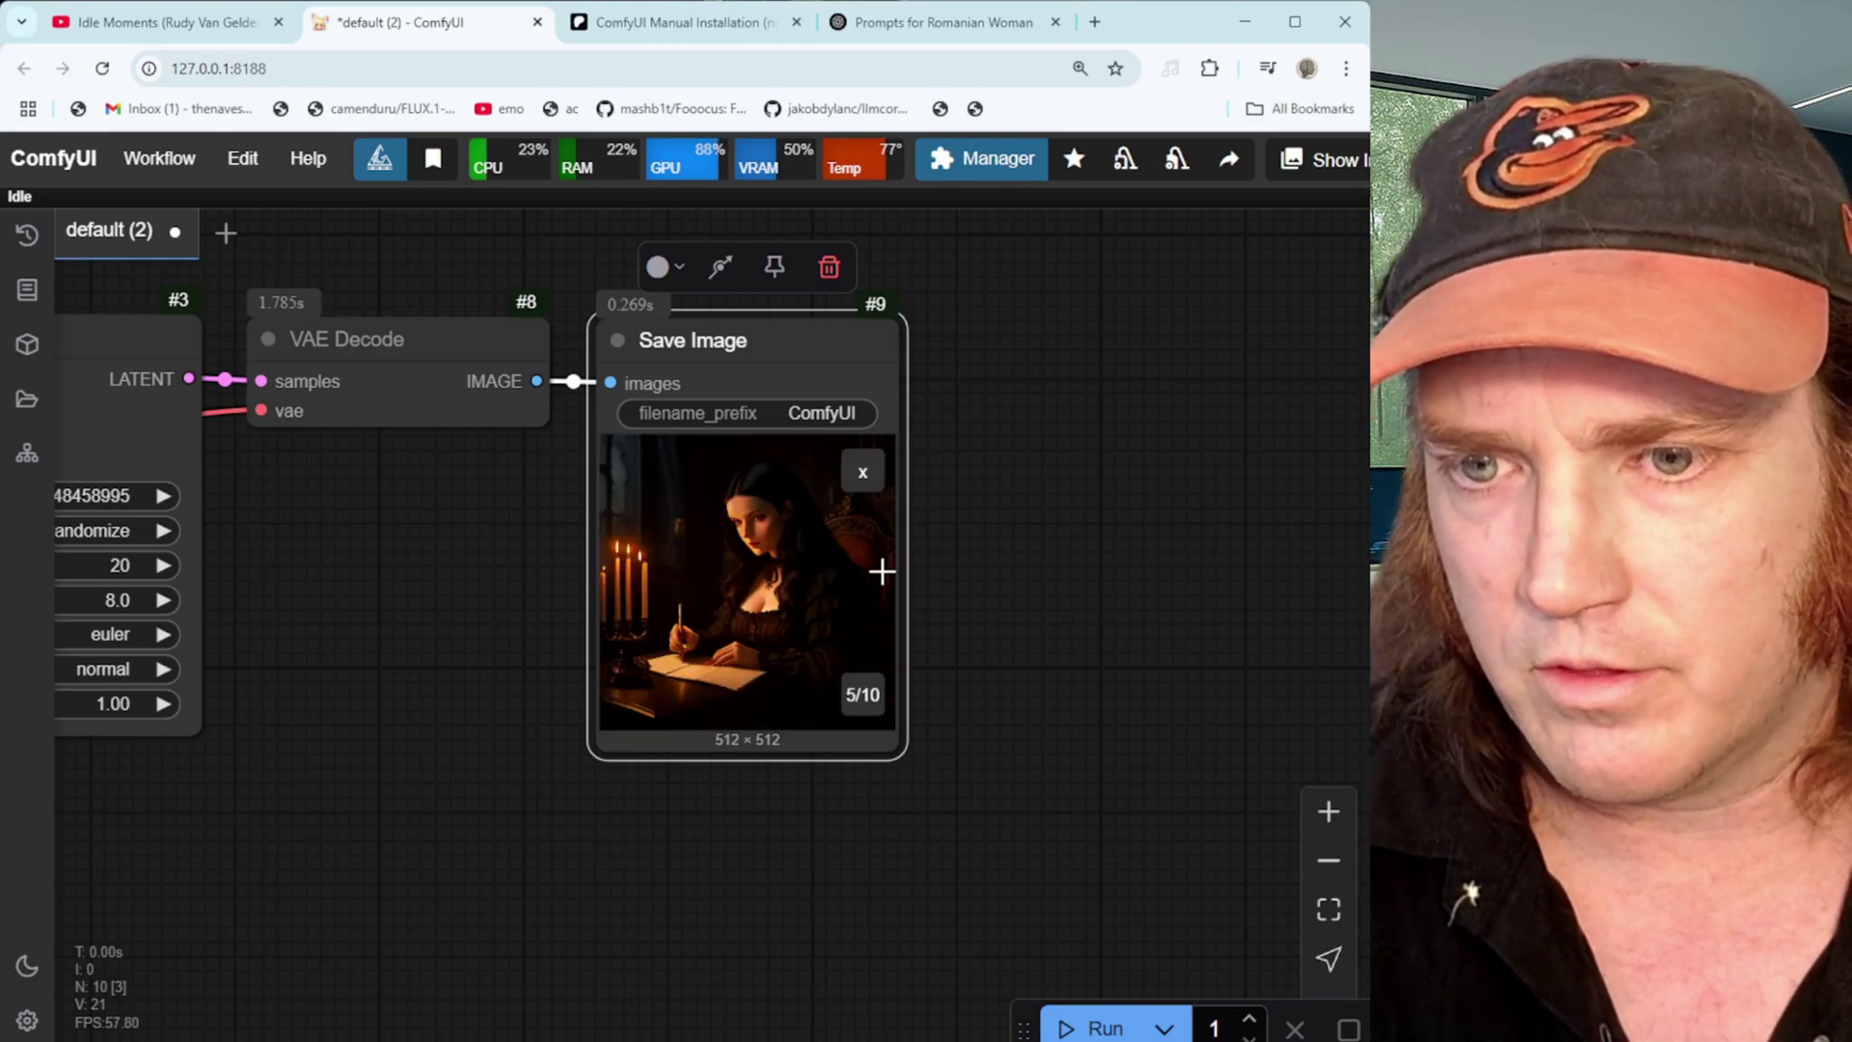
left_click(881, 571)
left_click(881, 571)
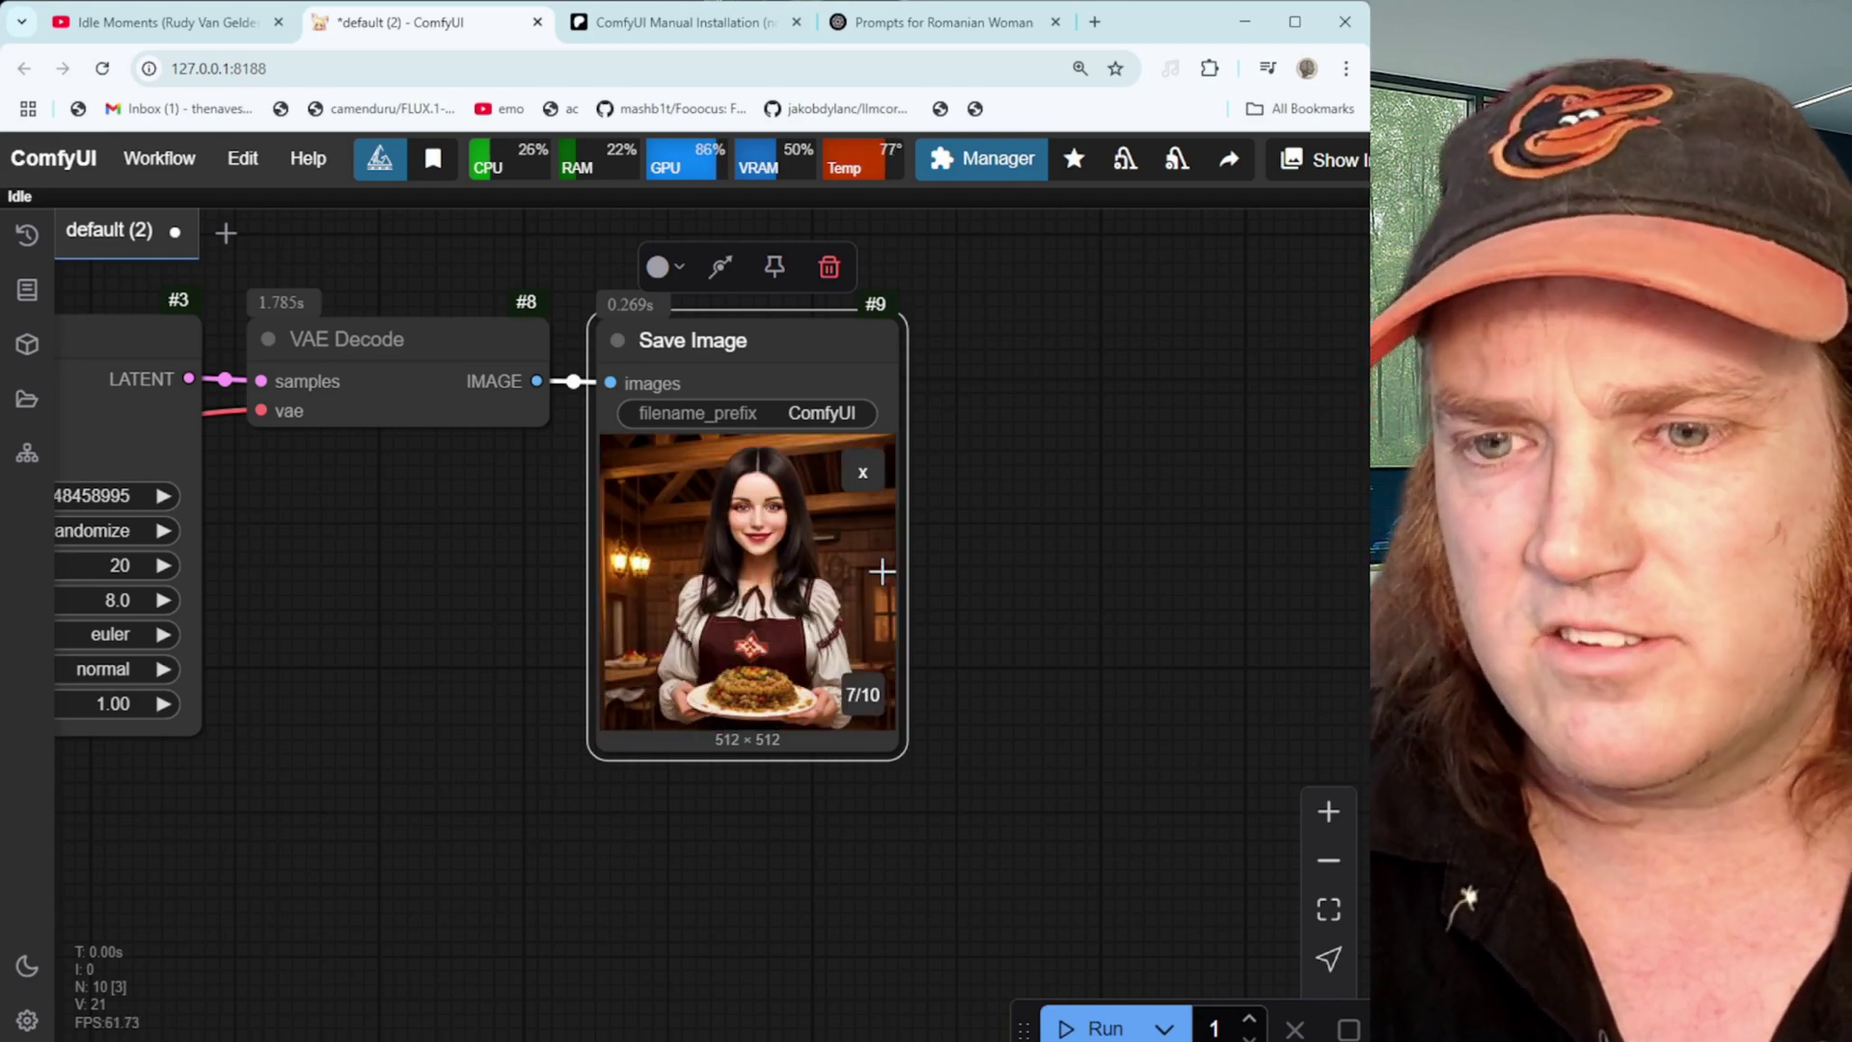
Page through the rest of the generated batch in the Save Image node, continuing past image 10 to the first images again
left_click(881, 571)
left_click(881, 571)
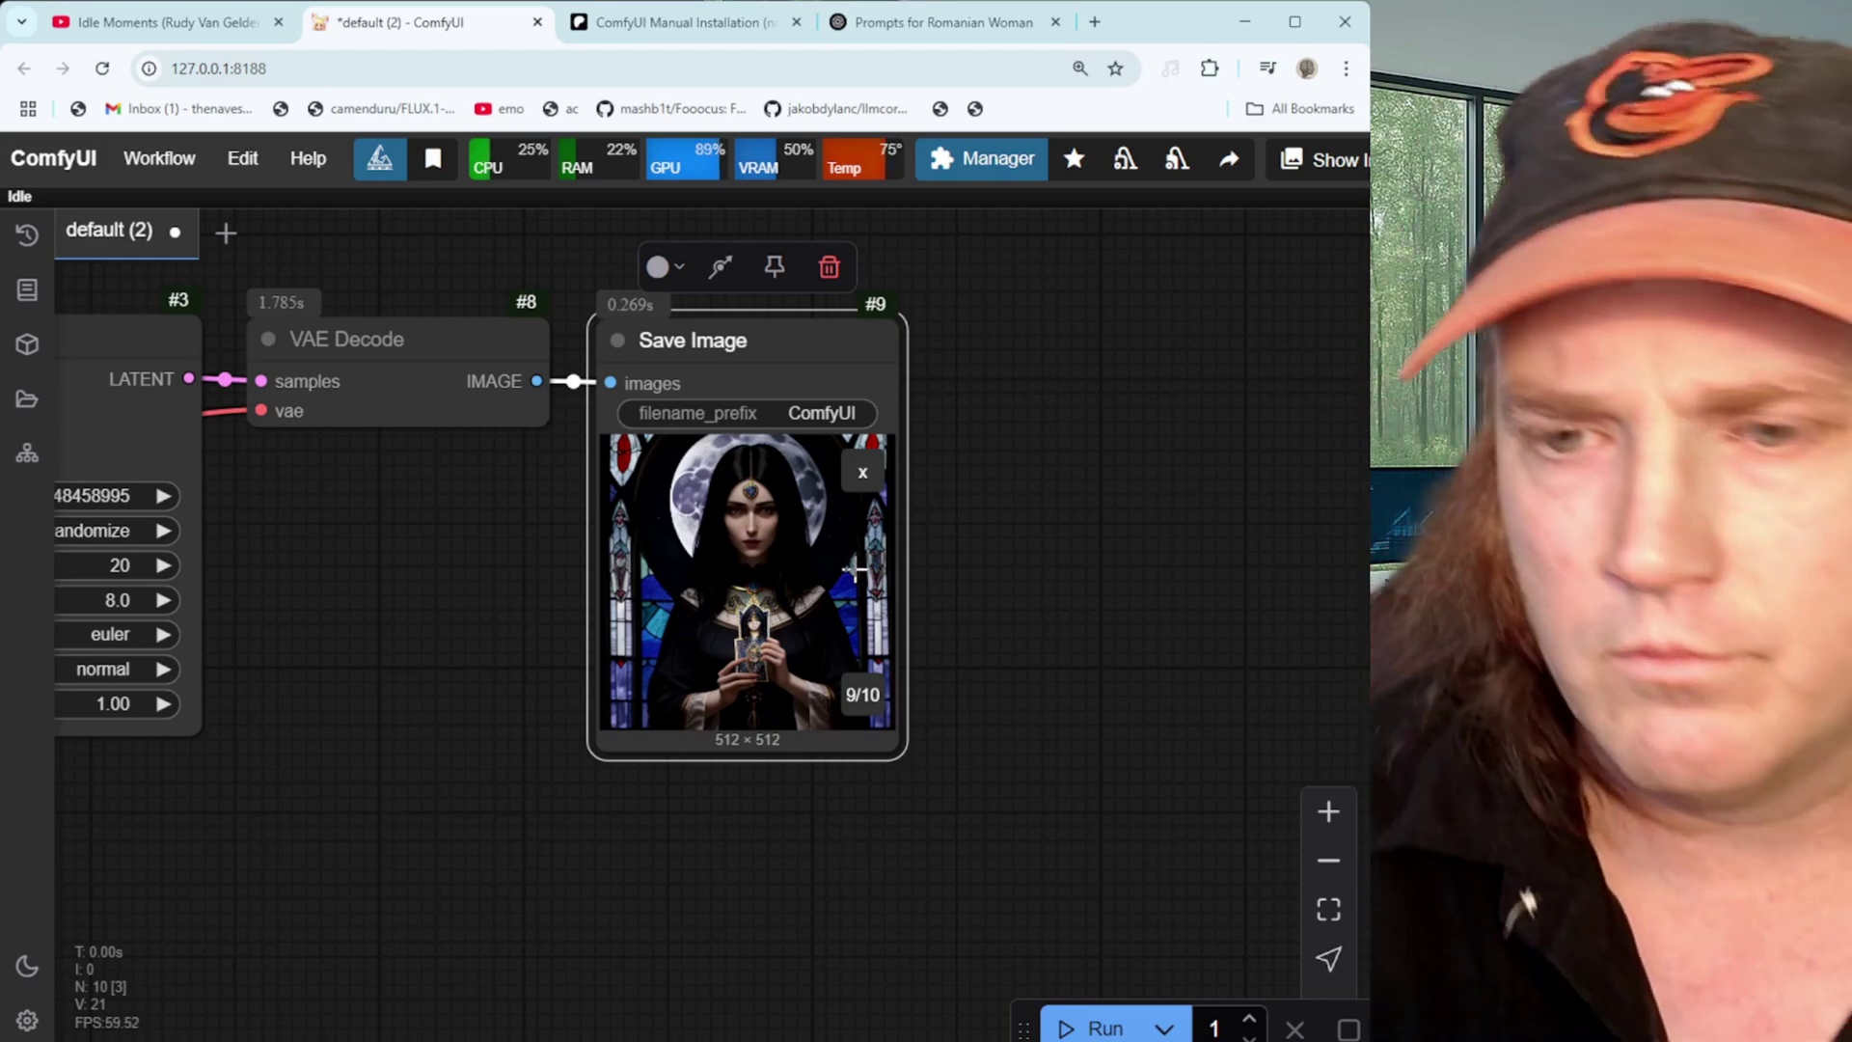
left_click(855, 571)
left_click(855, 571)
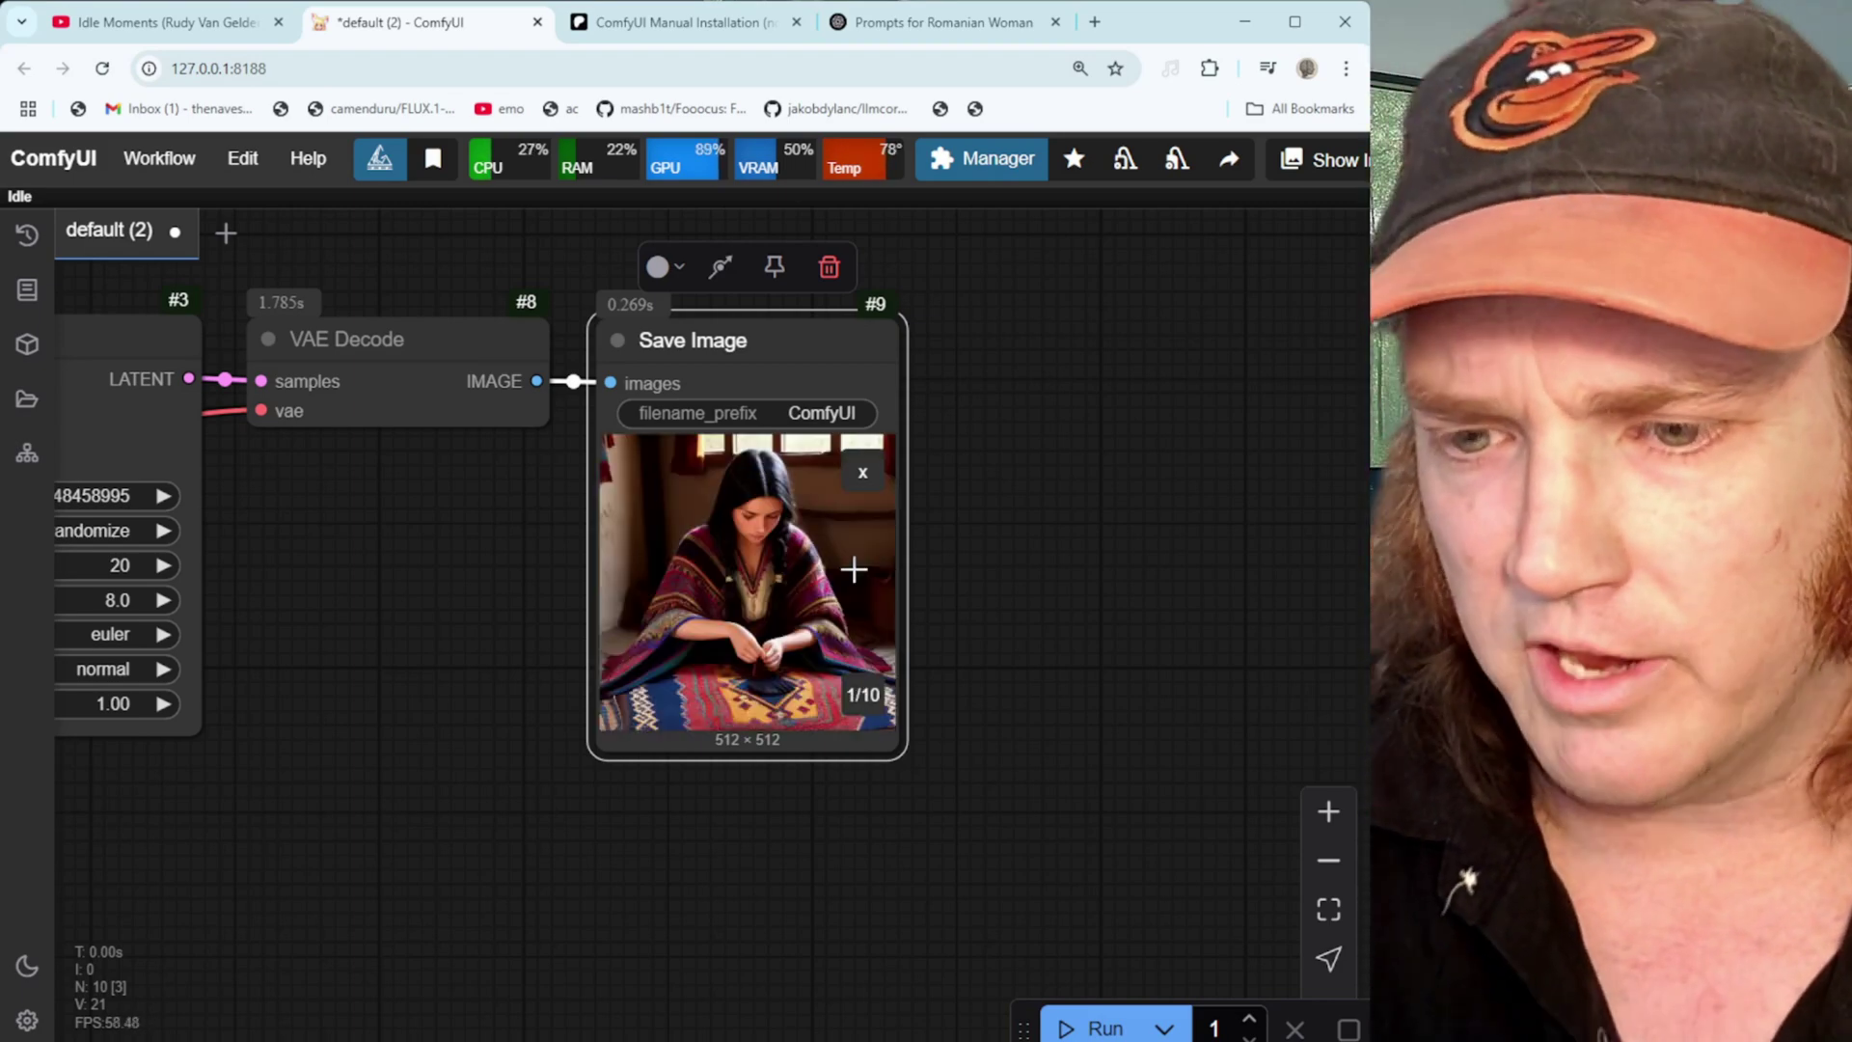
left_click(855, 571)
left_click(855, 571)
left_click(854, 572)
left_click(855, 572)
left_click(854, 571)
left_click(855, 571)
left_click(855, 571)
left_click(855, 571)
left_click(855, 571)
left_click(855, 572)
Look over the model loader, text encoder loader and TextEncode nodes of the HunyuanVideo text-to-video workflow
left_click_drag(322, 644, 1001, 585)
left_click_drag(230, 338, 964, 328)
mouse_move(634, 370)
left_mouse_down()
mouse_move(751, 428)
mouse_move(1183, 438)
mouse_move(813, 303)
left_mouse_up()
left_click_drag(294, 697, 283, 689)
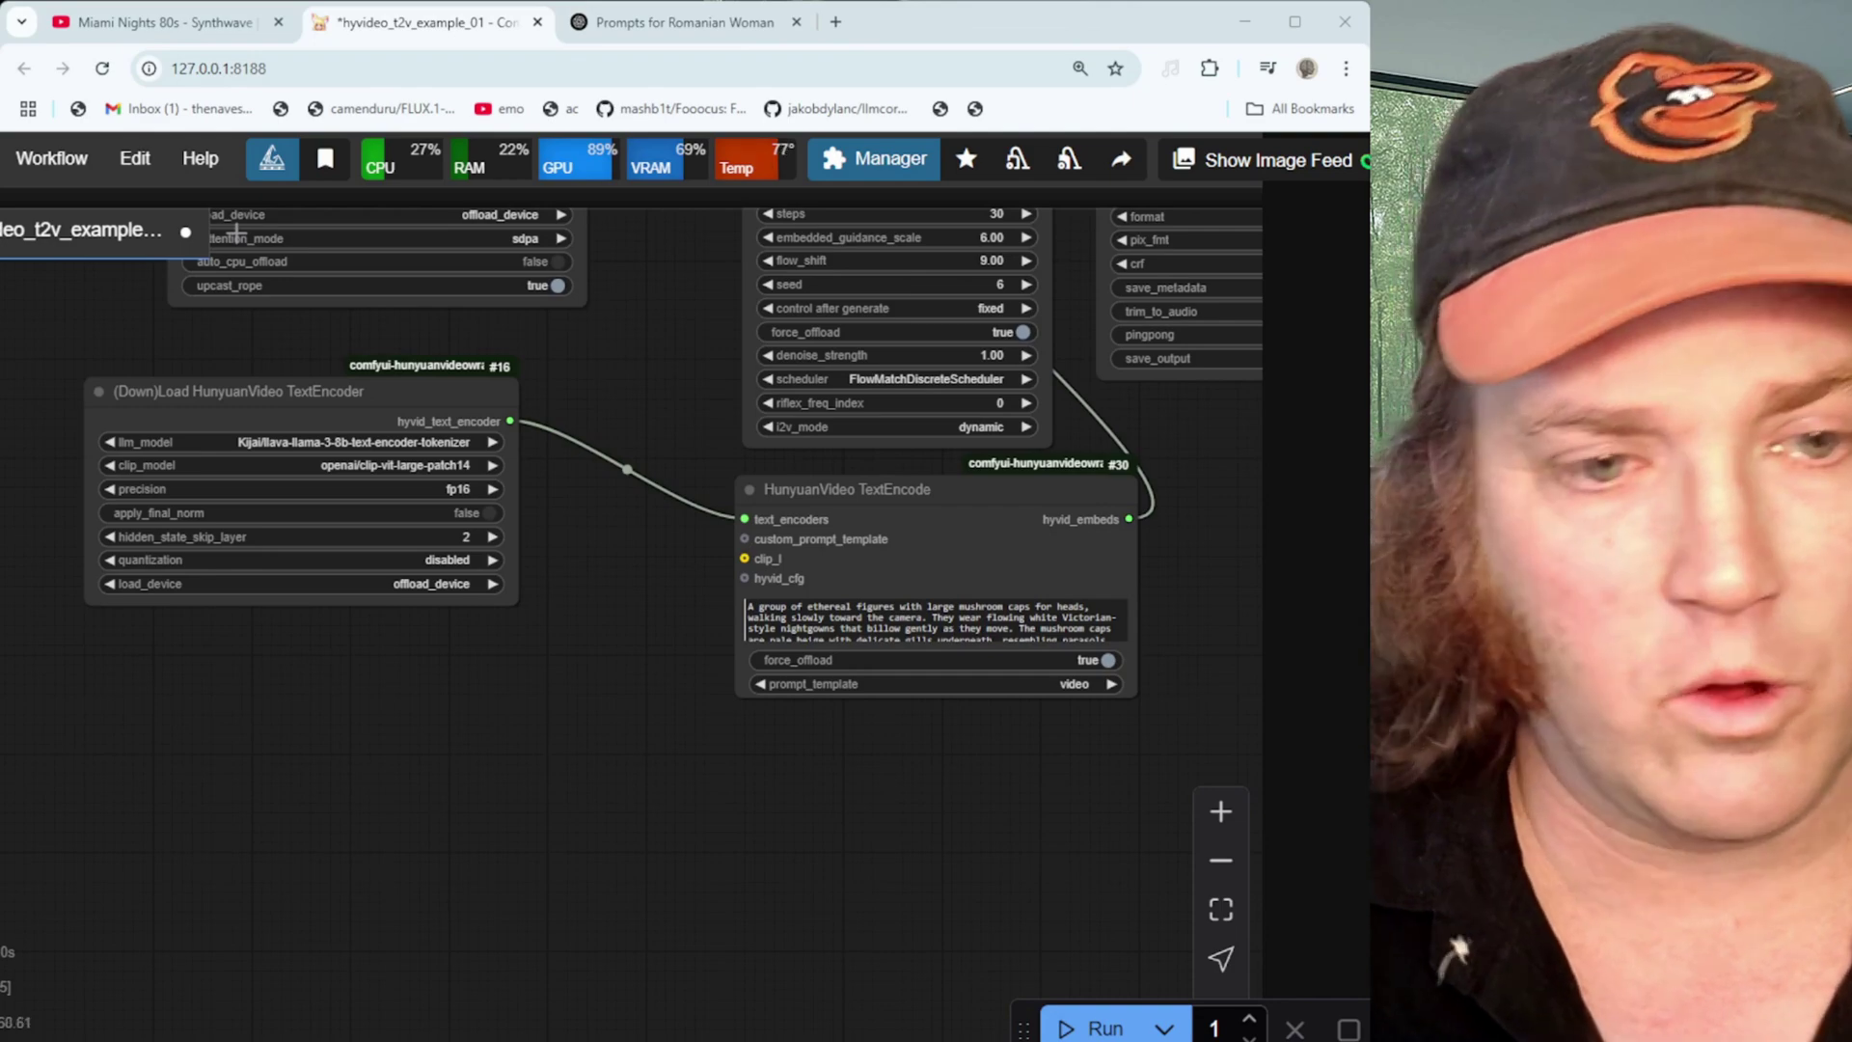
left_click_drag(344, 732, 582, 893)
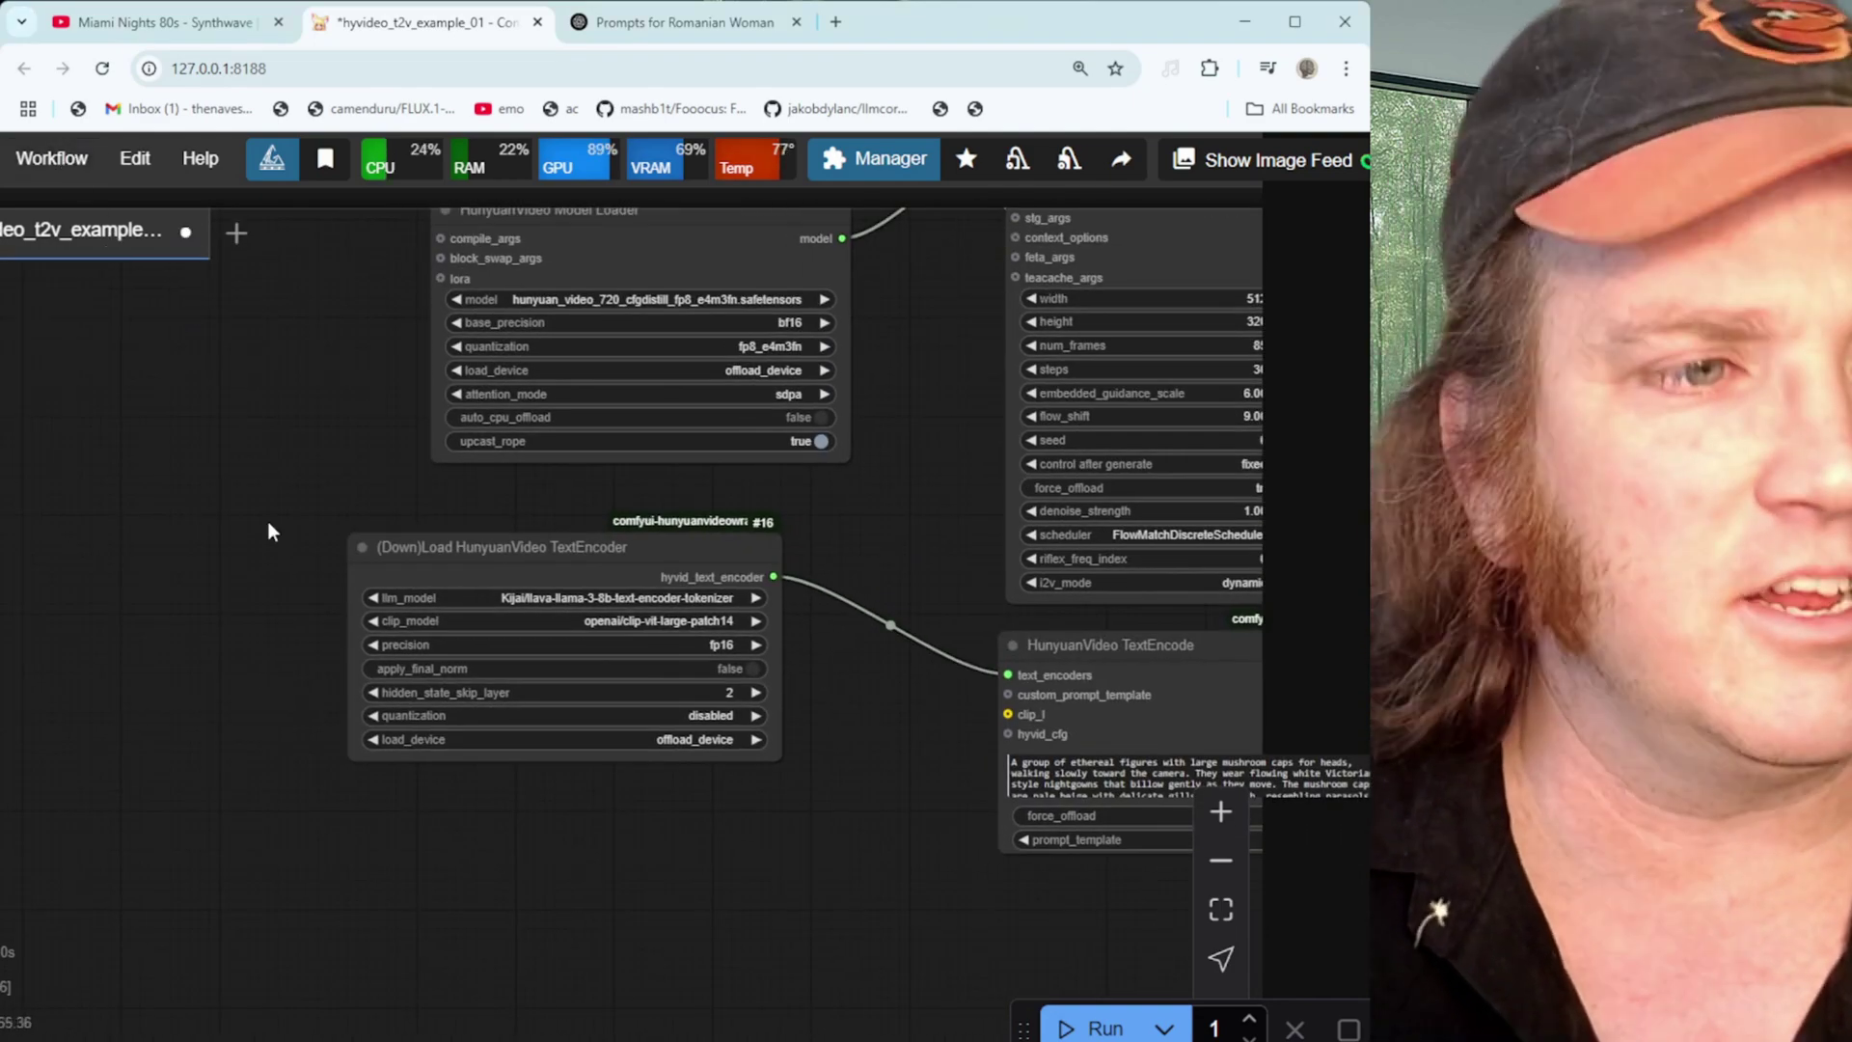
left_click_drag(267, 494, 0, 458)
scroll(761, 710, "up", 6)
left_click_drag(628, 761, 749, 565)
scroll(308, 757, "down", 5)
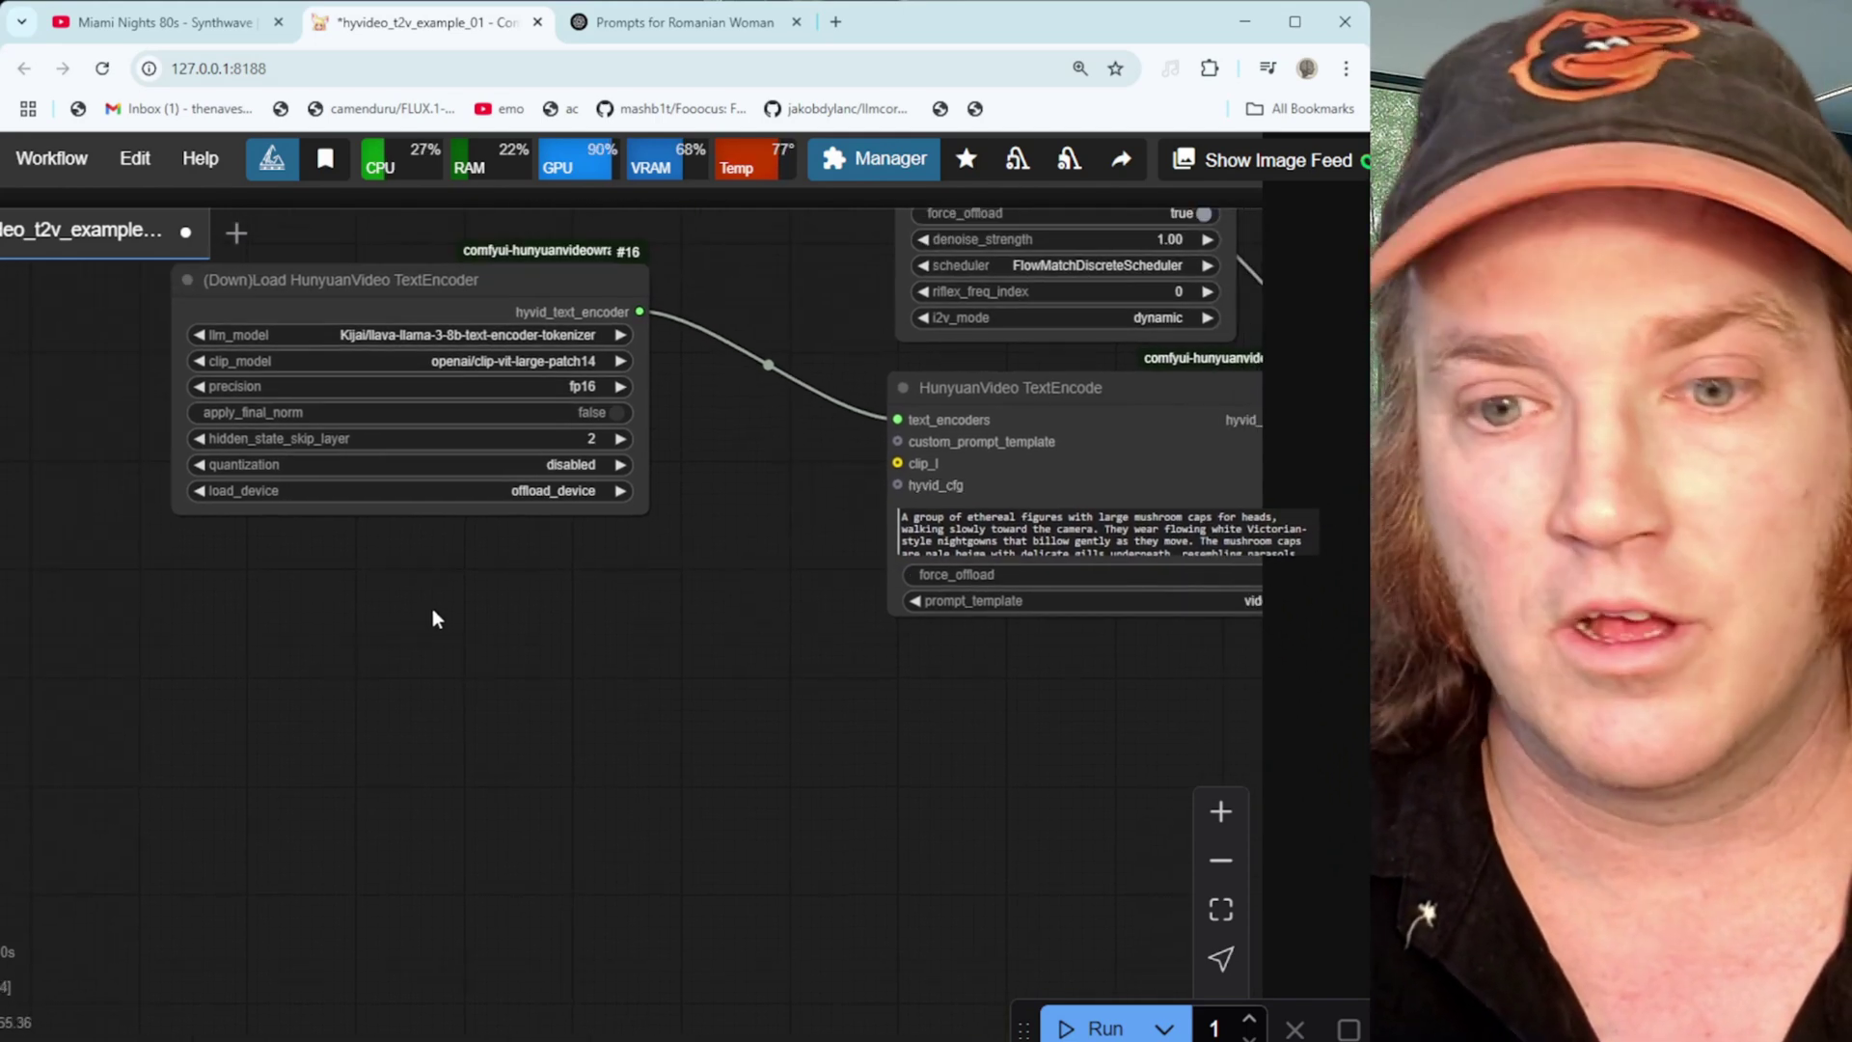
Add an InspirePack Load Prompts From File (Inspire) node and place it below the (Down)Load HunyuanVideo TextEncoder node
right_click(433, 618)
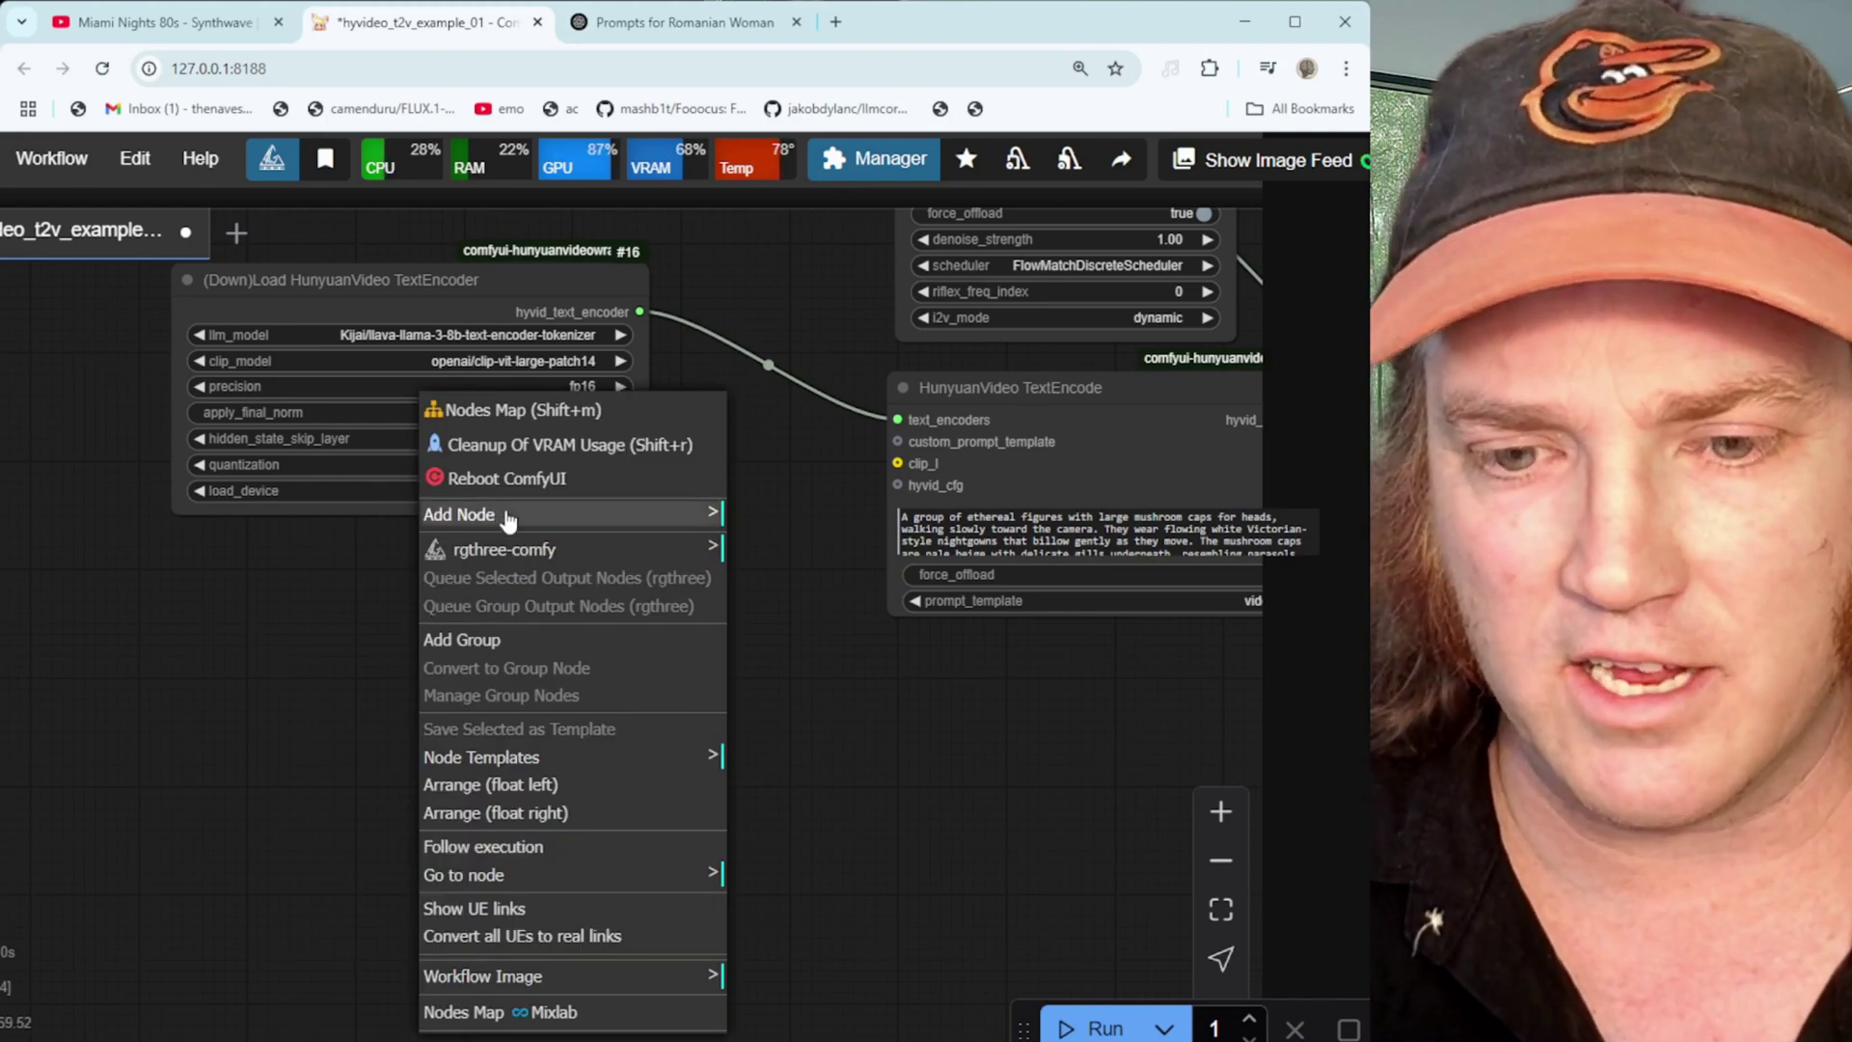
left_click(434, 514)
scroll(837, 745, "down", 5)
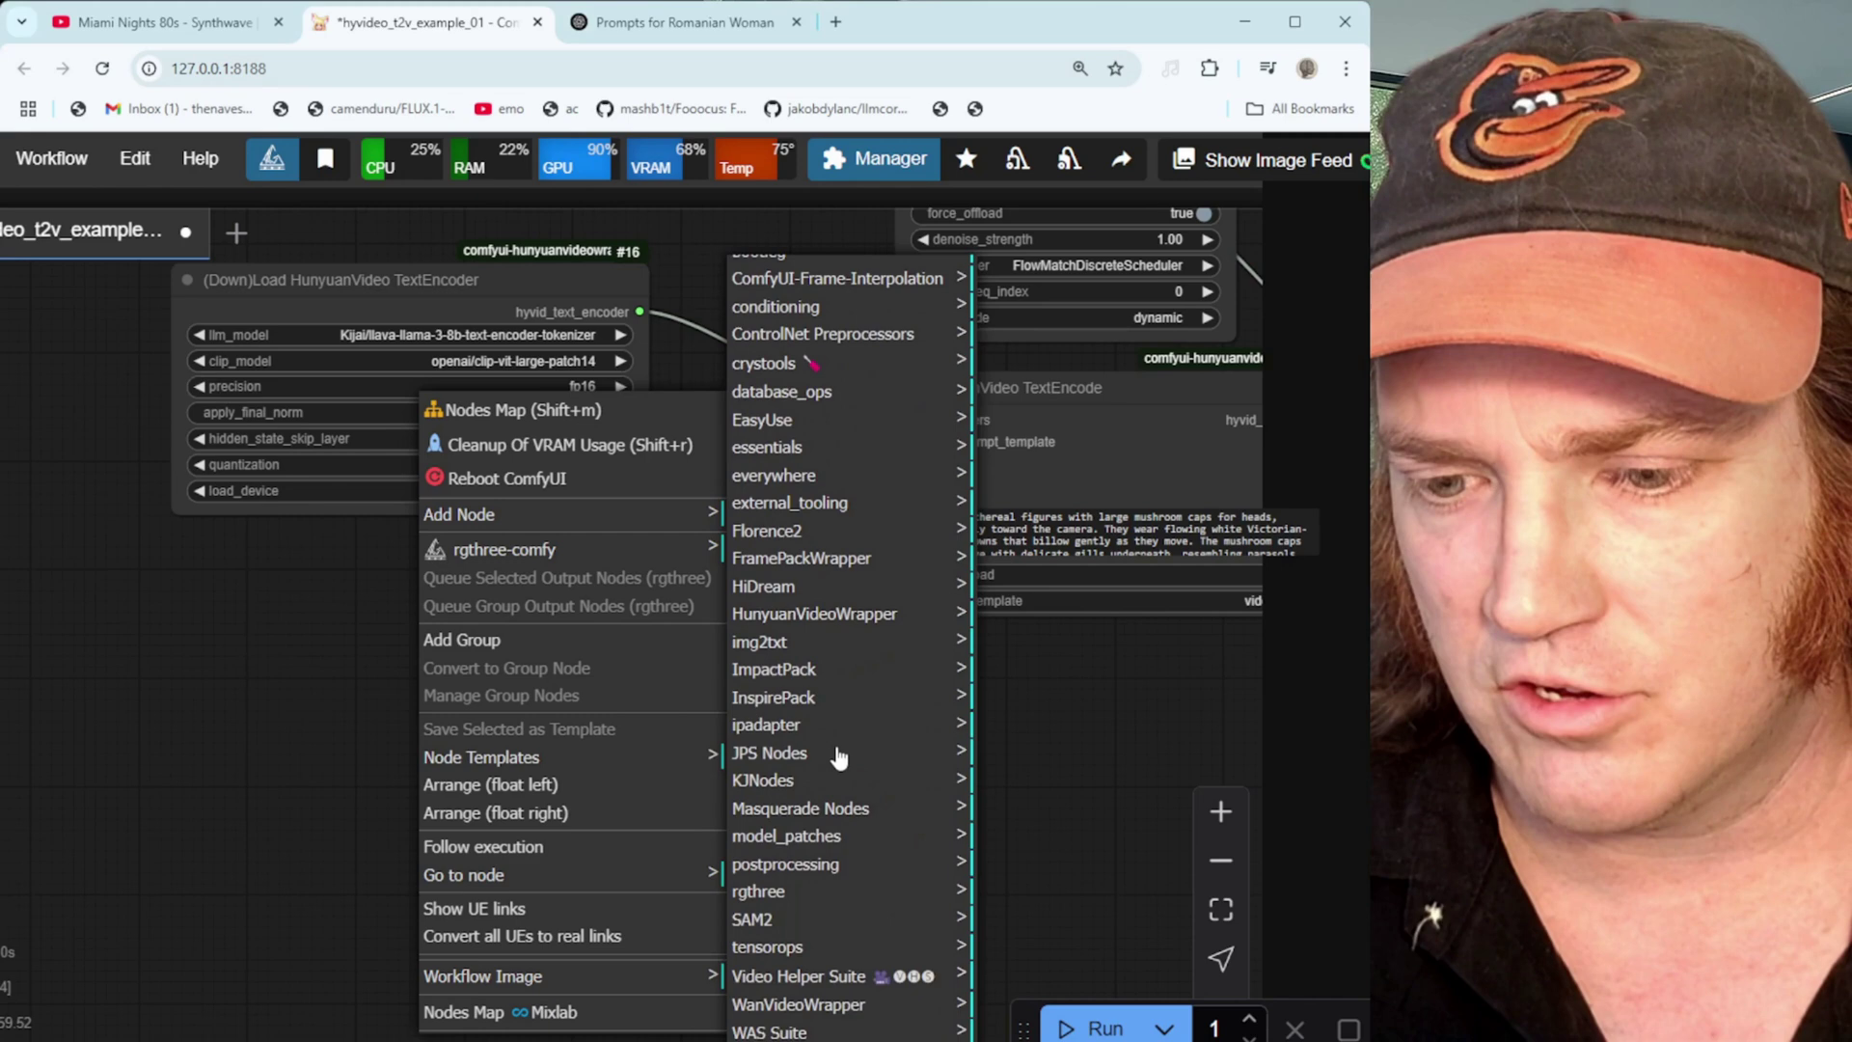
left_click(795, 698)
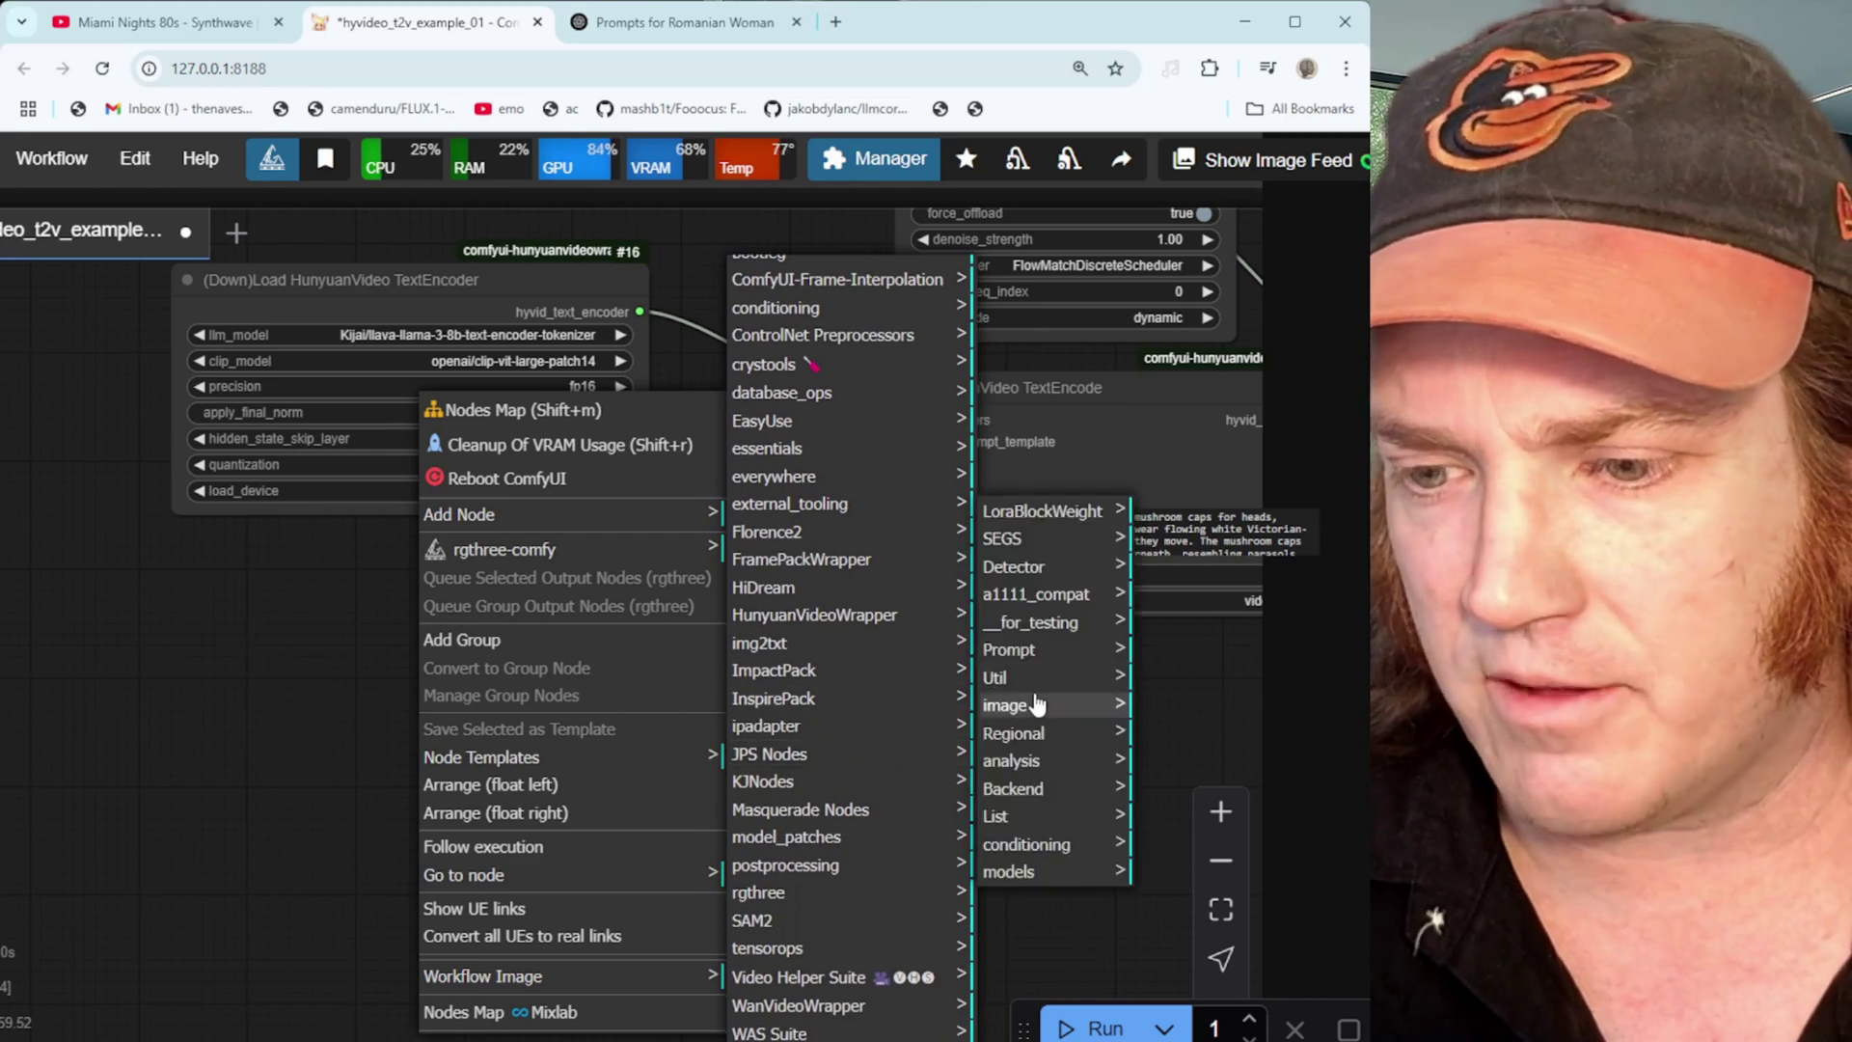
left_click(1042, 652)
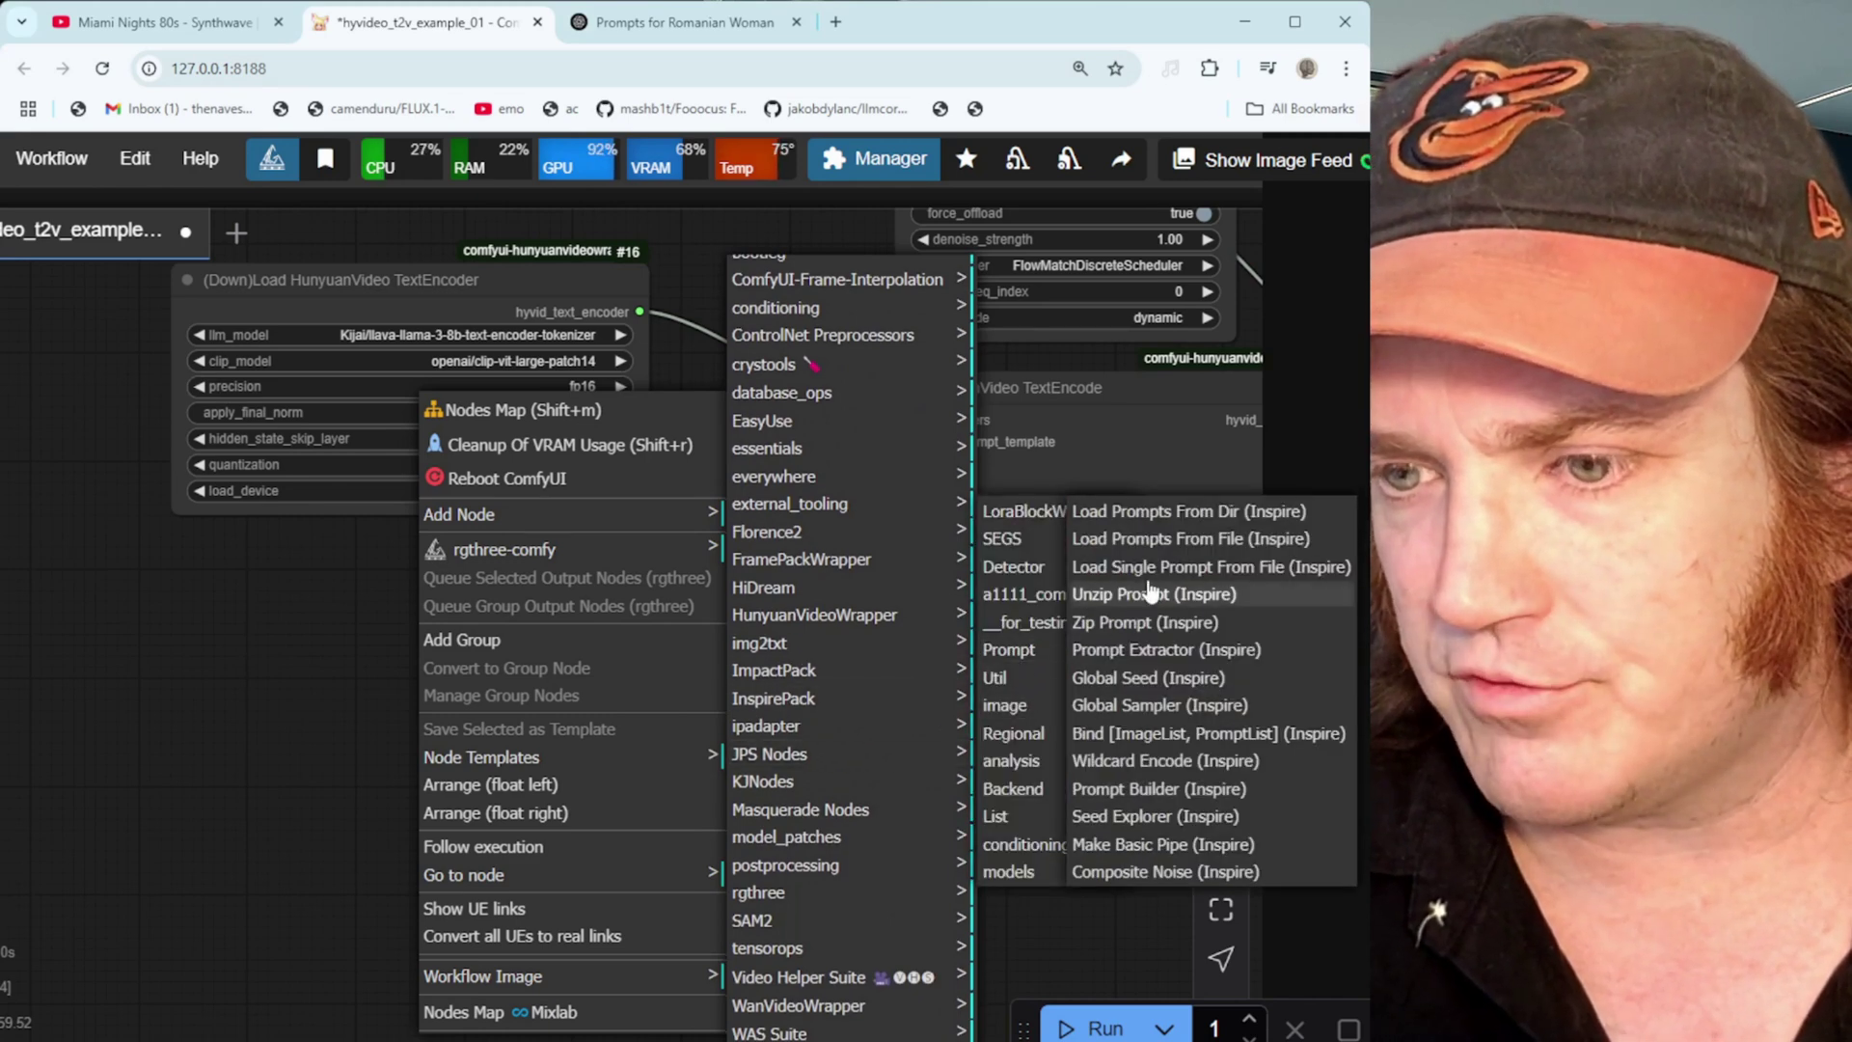
left_click(1257, 544)
left_click_drag(530, 614, 156, 633)
Add an InspirePack Unzip Prompt (Inspire) node beside the Load Prompts From File node
right_click(627, 679)
left_click(756, 486)
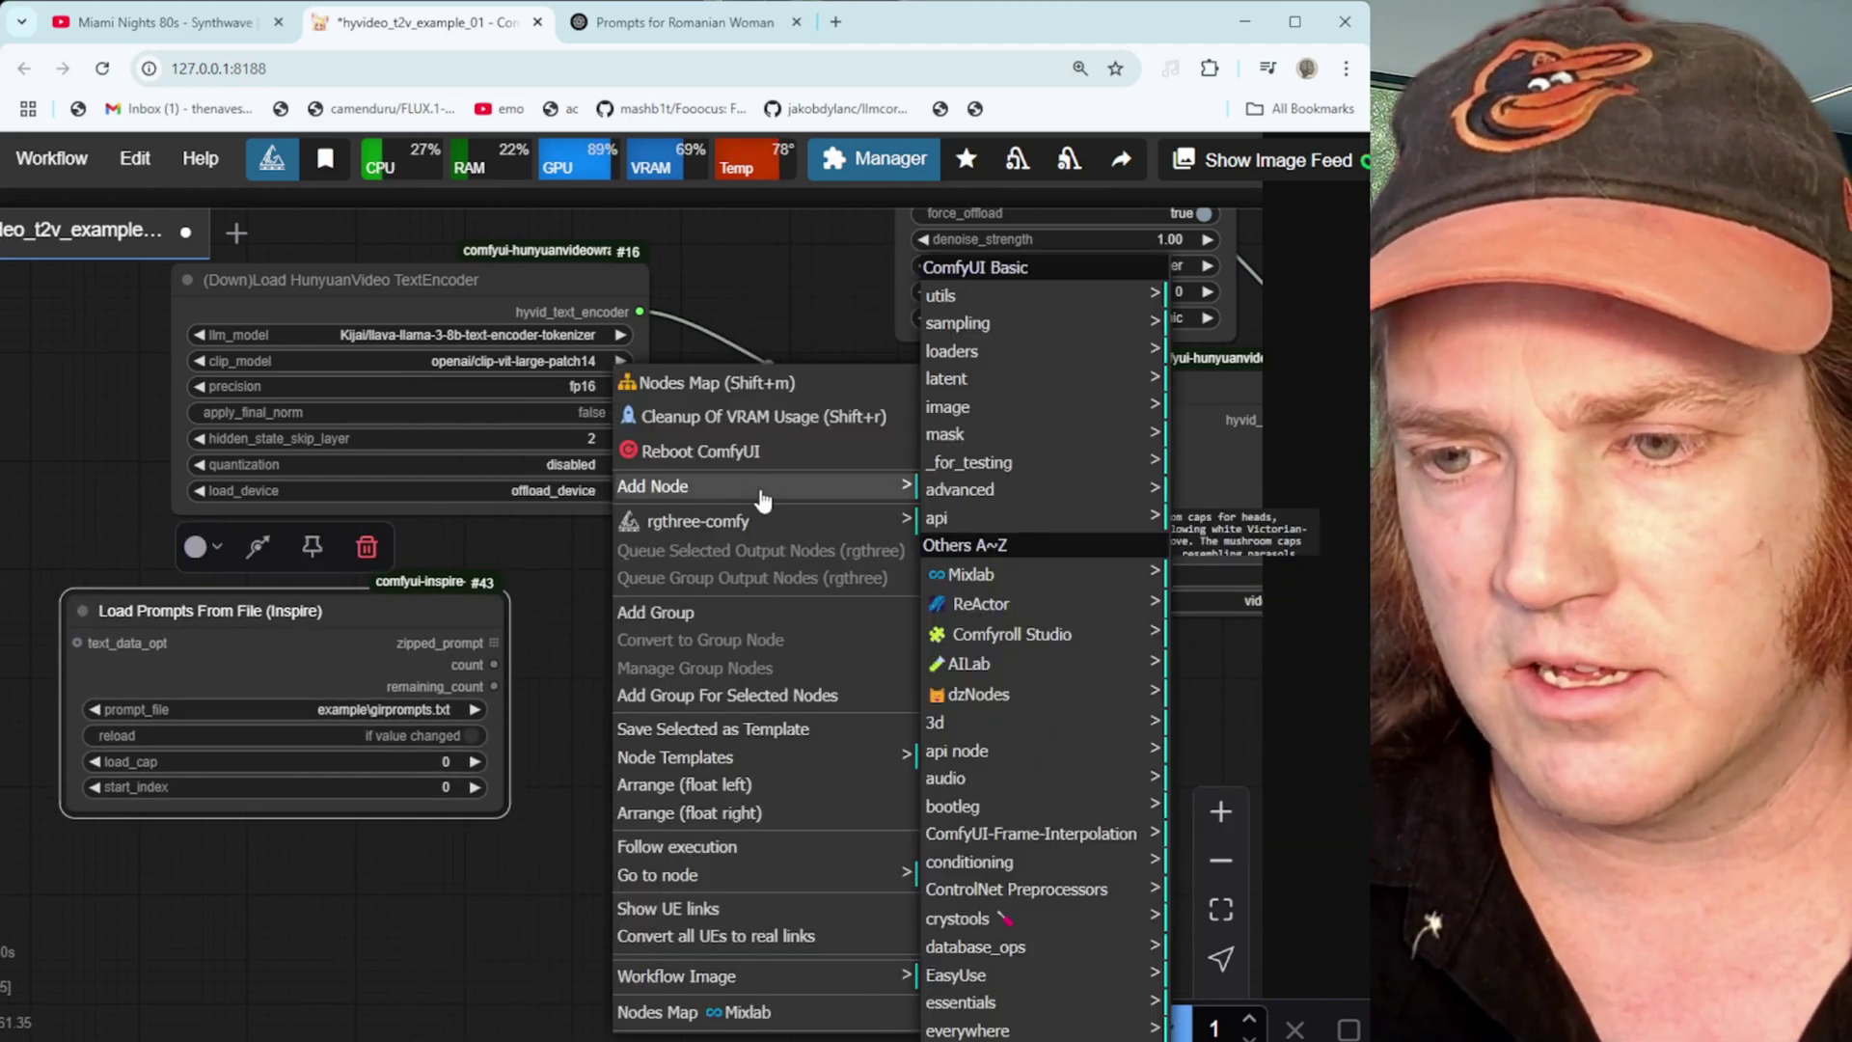
scroll(972, 866, "down", 3)
scroll(972, 867, "down", 2)
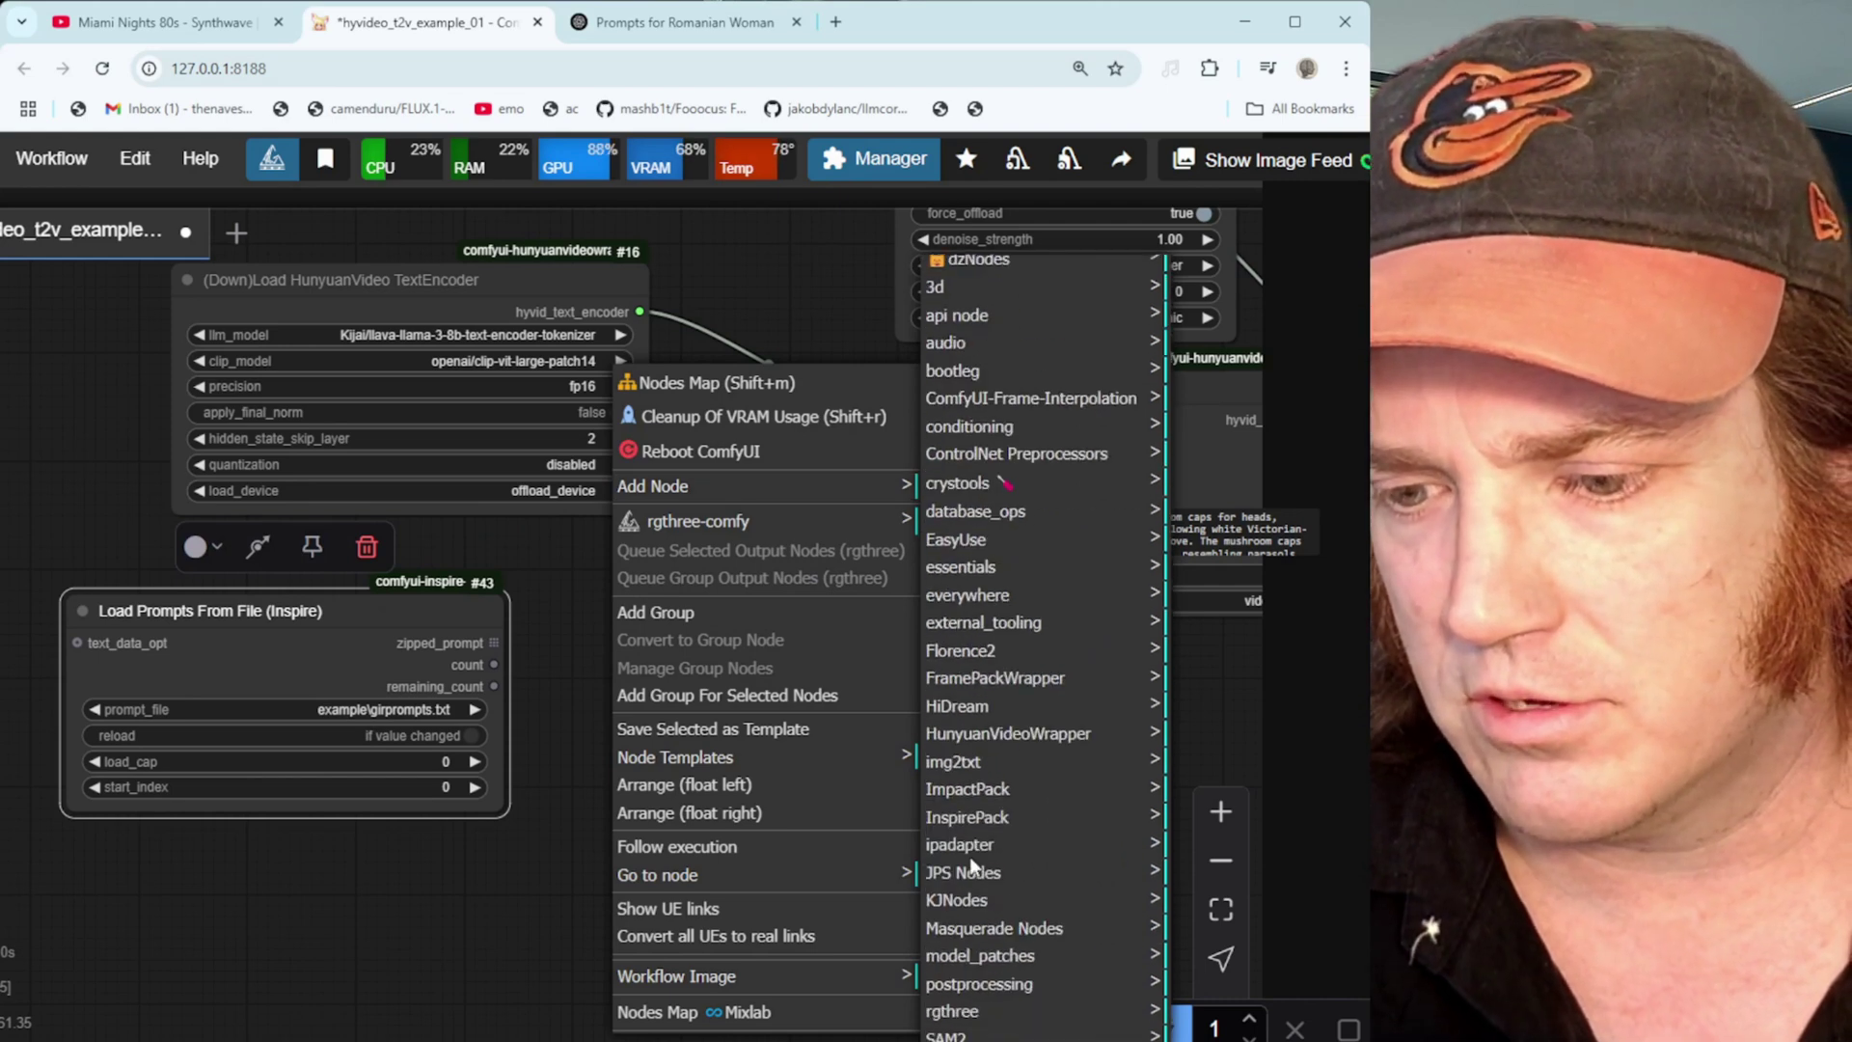
left_click(992, 816)
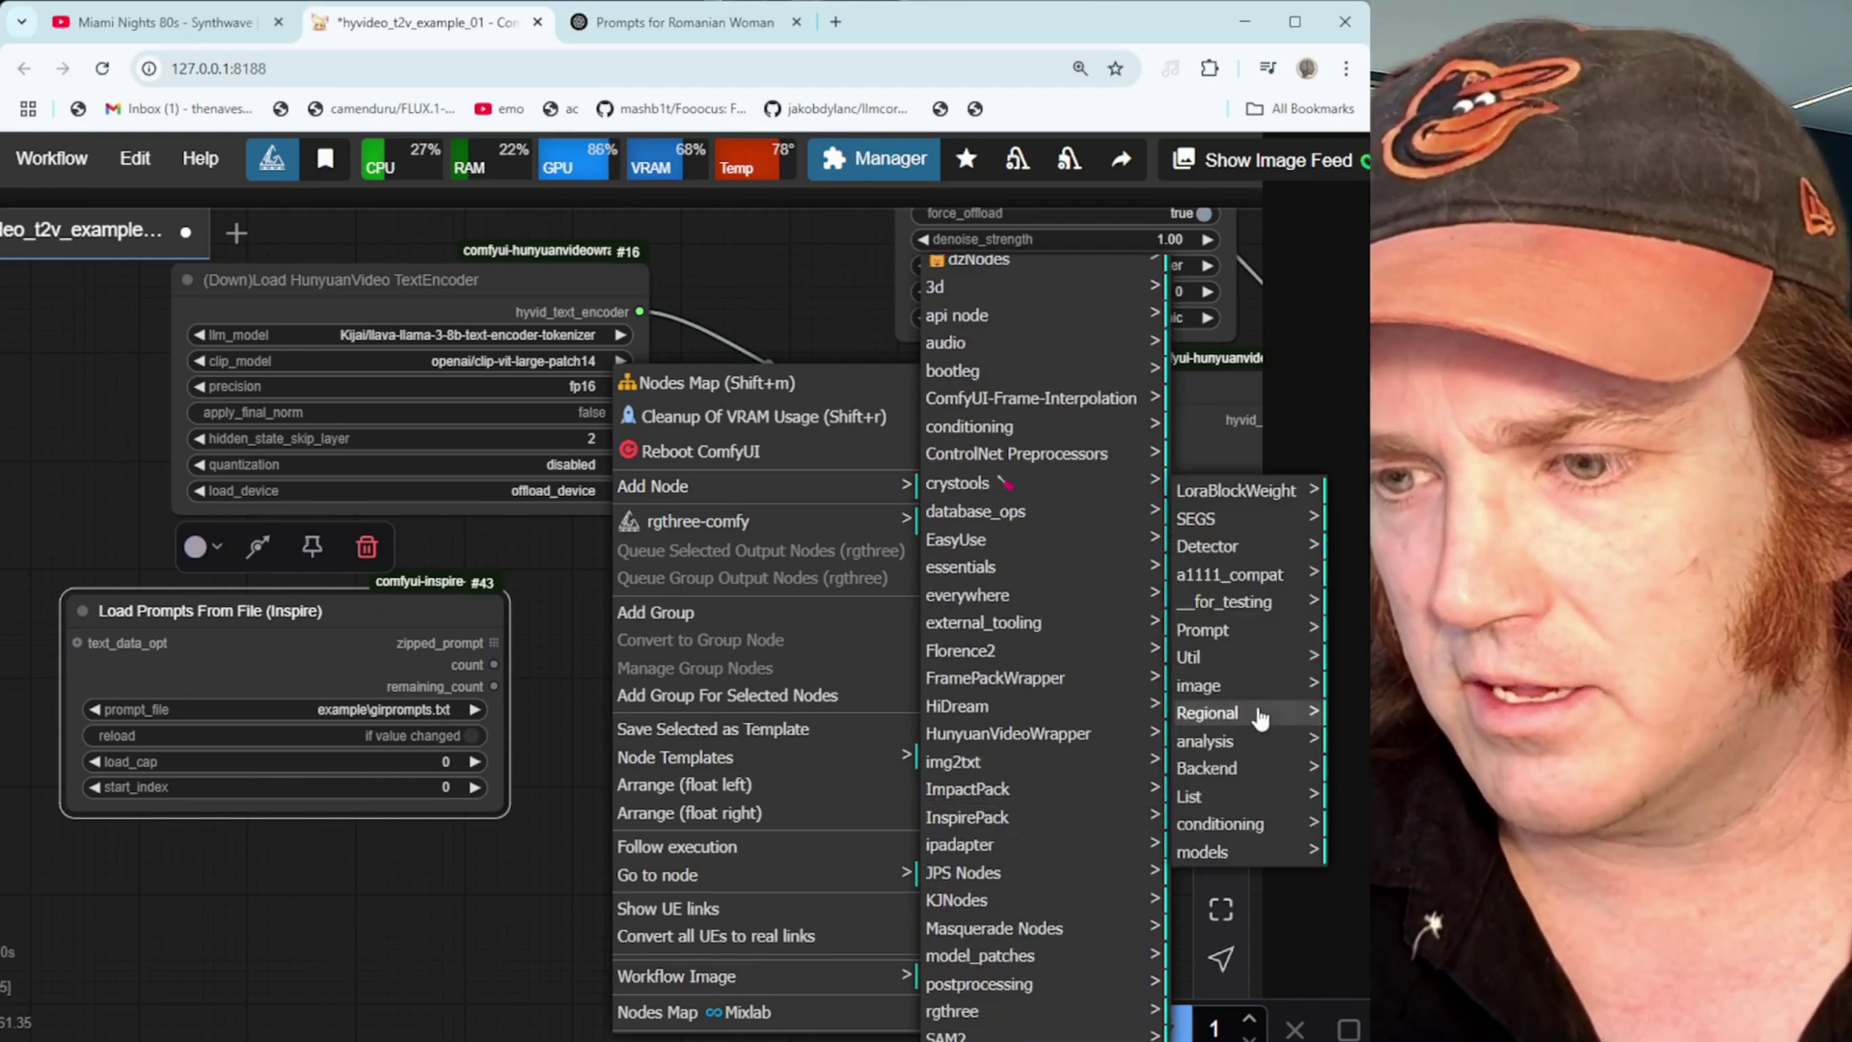
left_click(1264, 629)
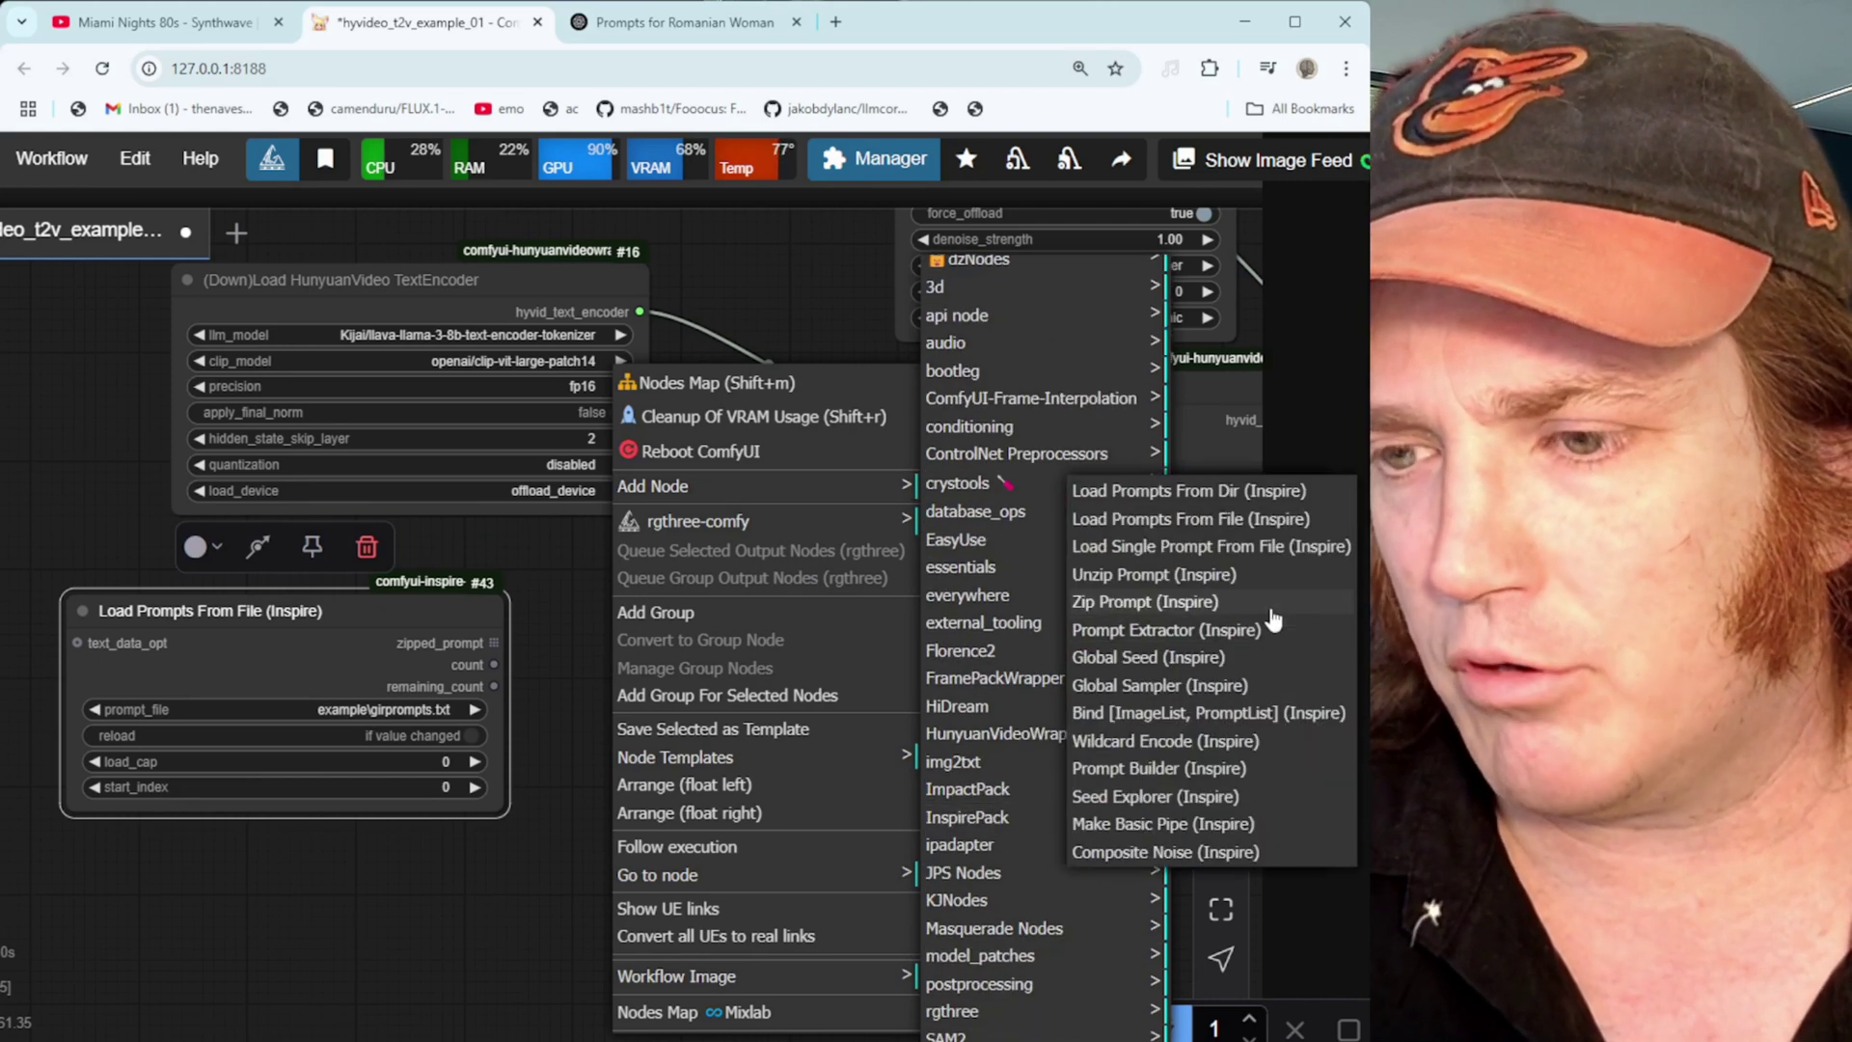
left_click(1154, 577)
Connect zipped_prompt to the Unzip Prompt node and its positive output to the HunyuanVideo TextEncode prompt, placing Unzip Prompt closer to the file loader
left_click_drag(485, 639, 638, 695)
left_click_drag(923, 697, 897, 512)
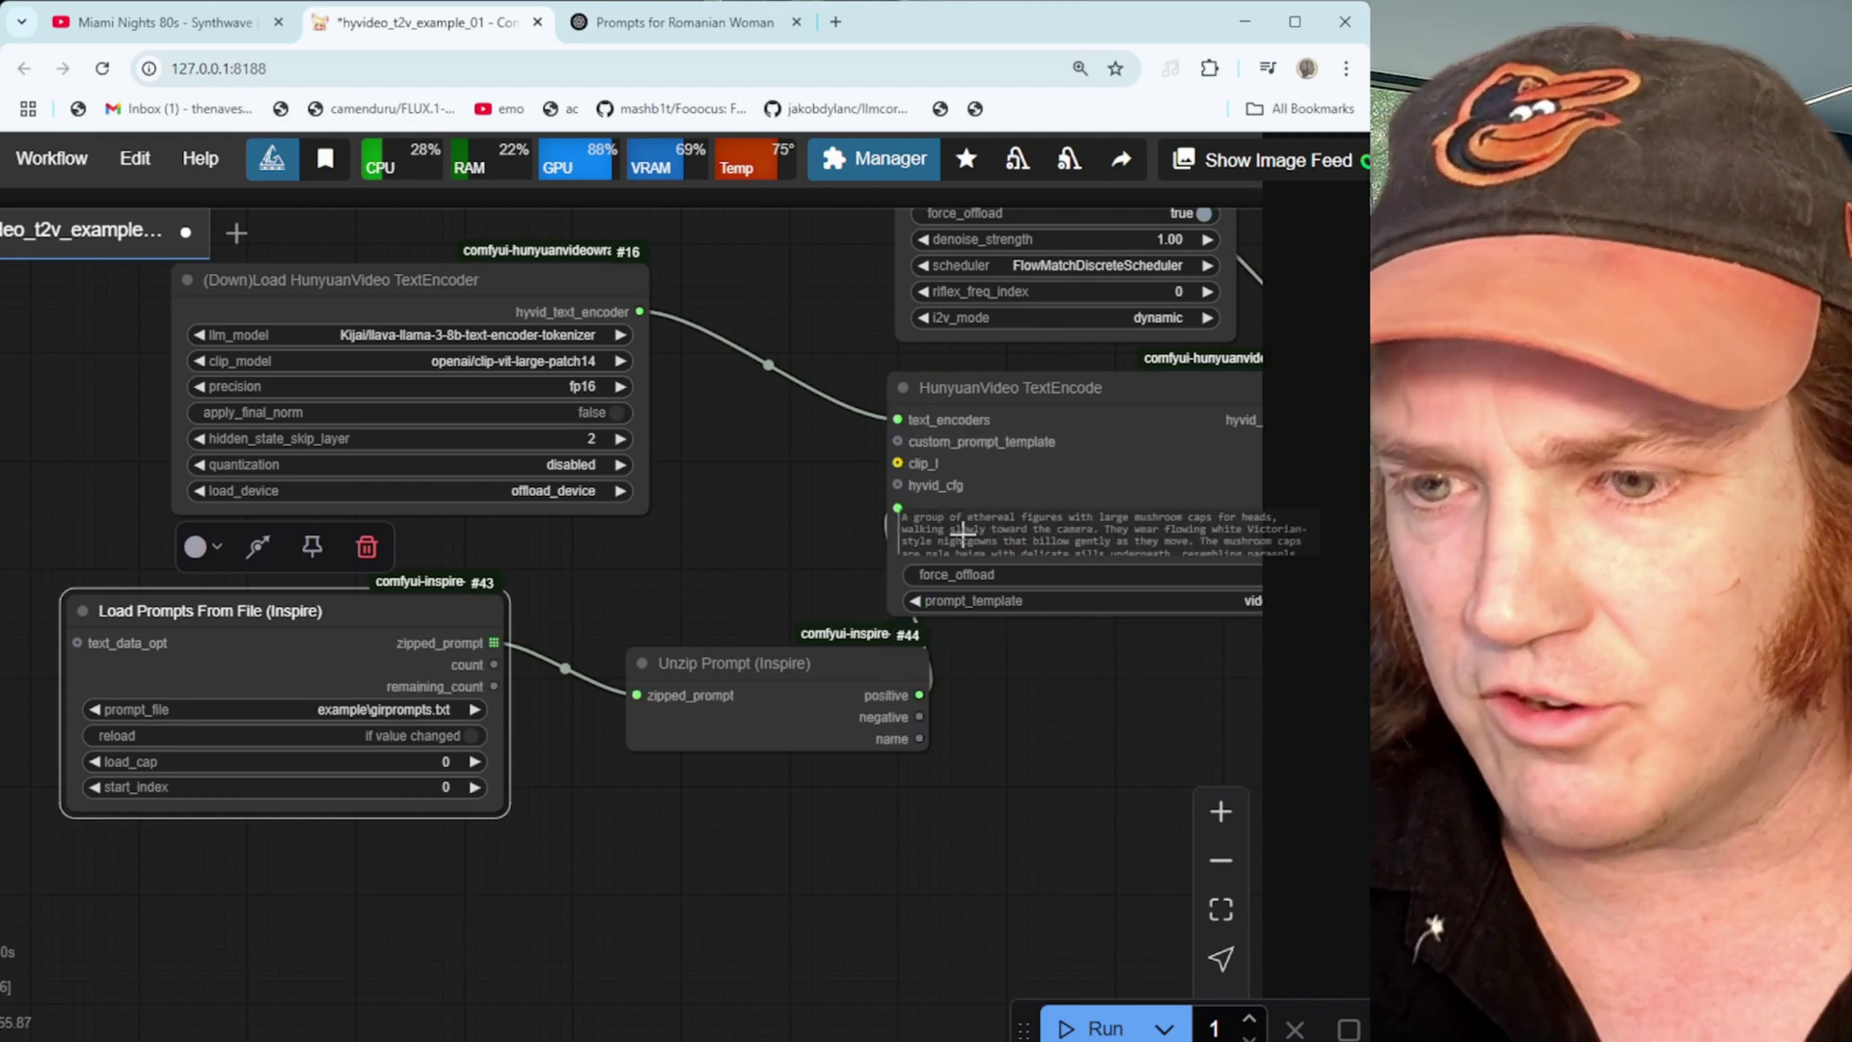
left_click_drag(730, 673, 638, 671)
left_click_drag(835, 715, 1007, 784)
left_click(1040, 719)
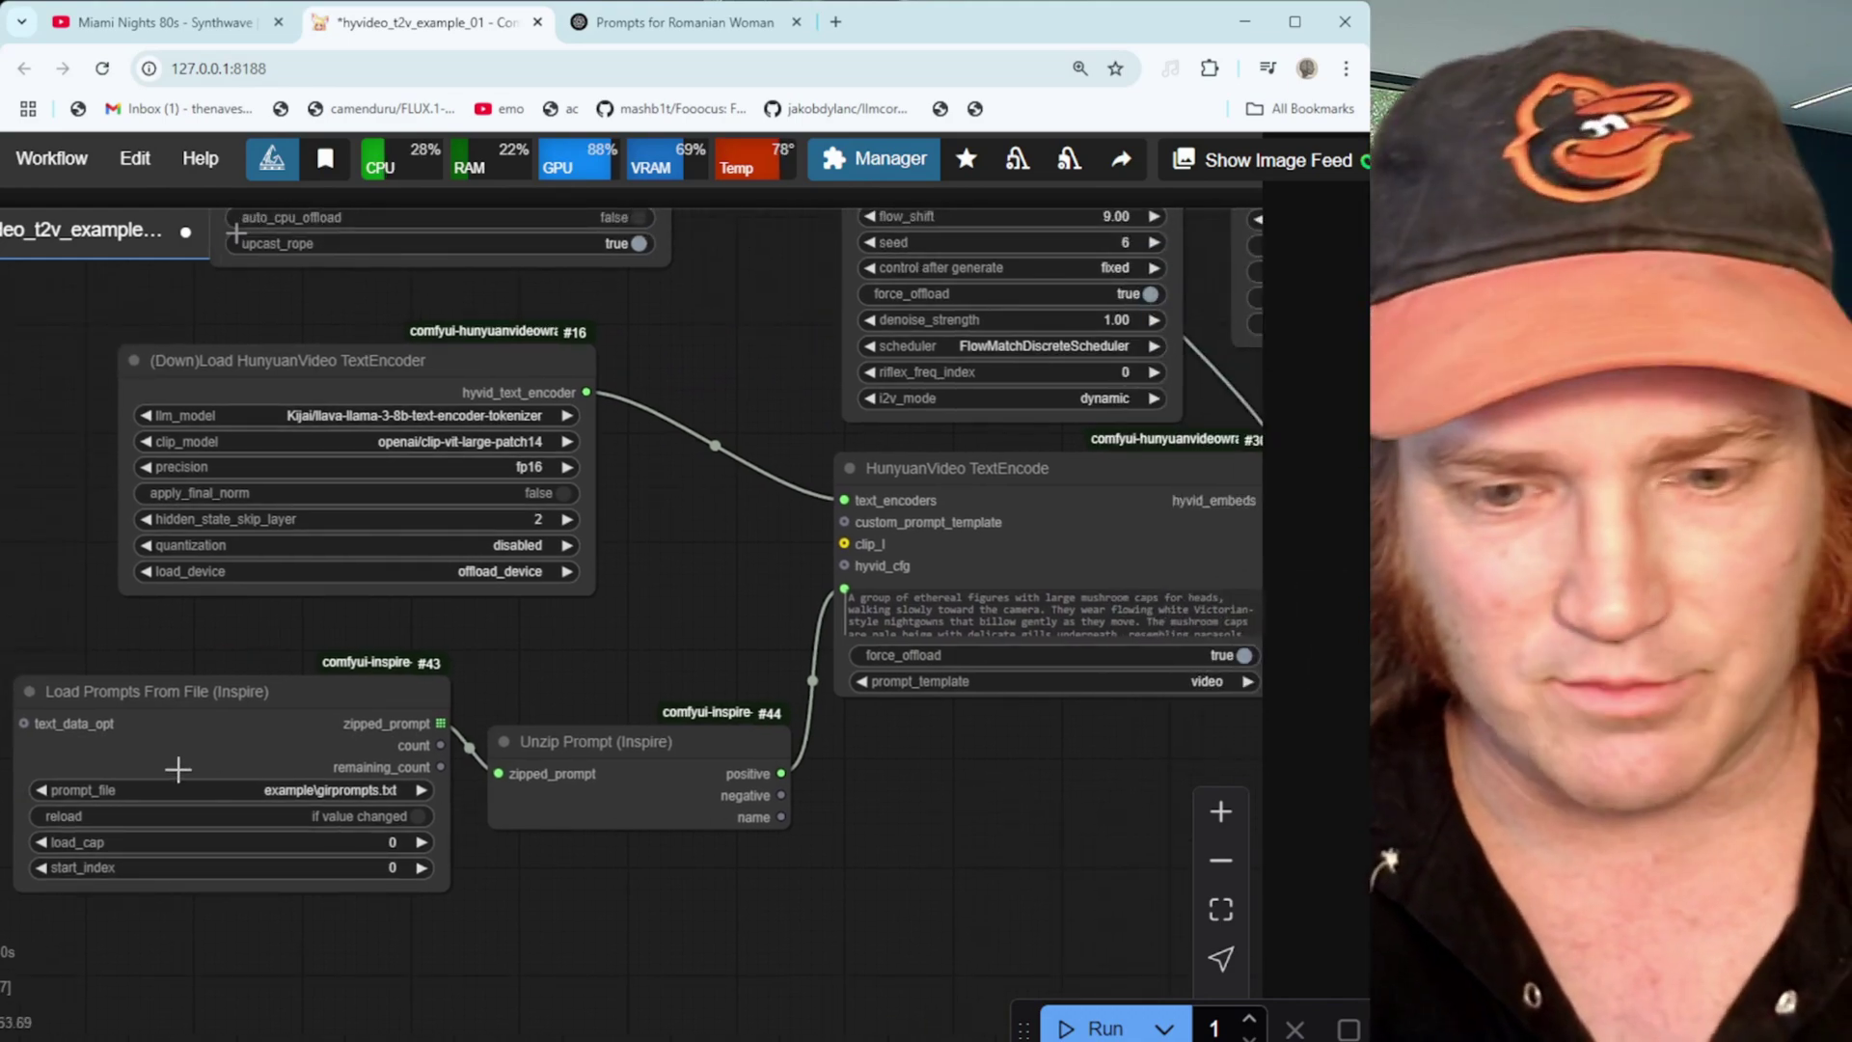
Check the prompt file choices of the Load Prompts From File node without changing the selected file
left_click(273, 790)
left_click(275, 795)
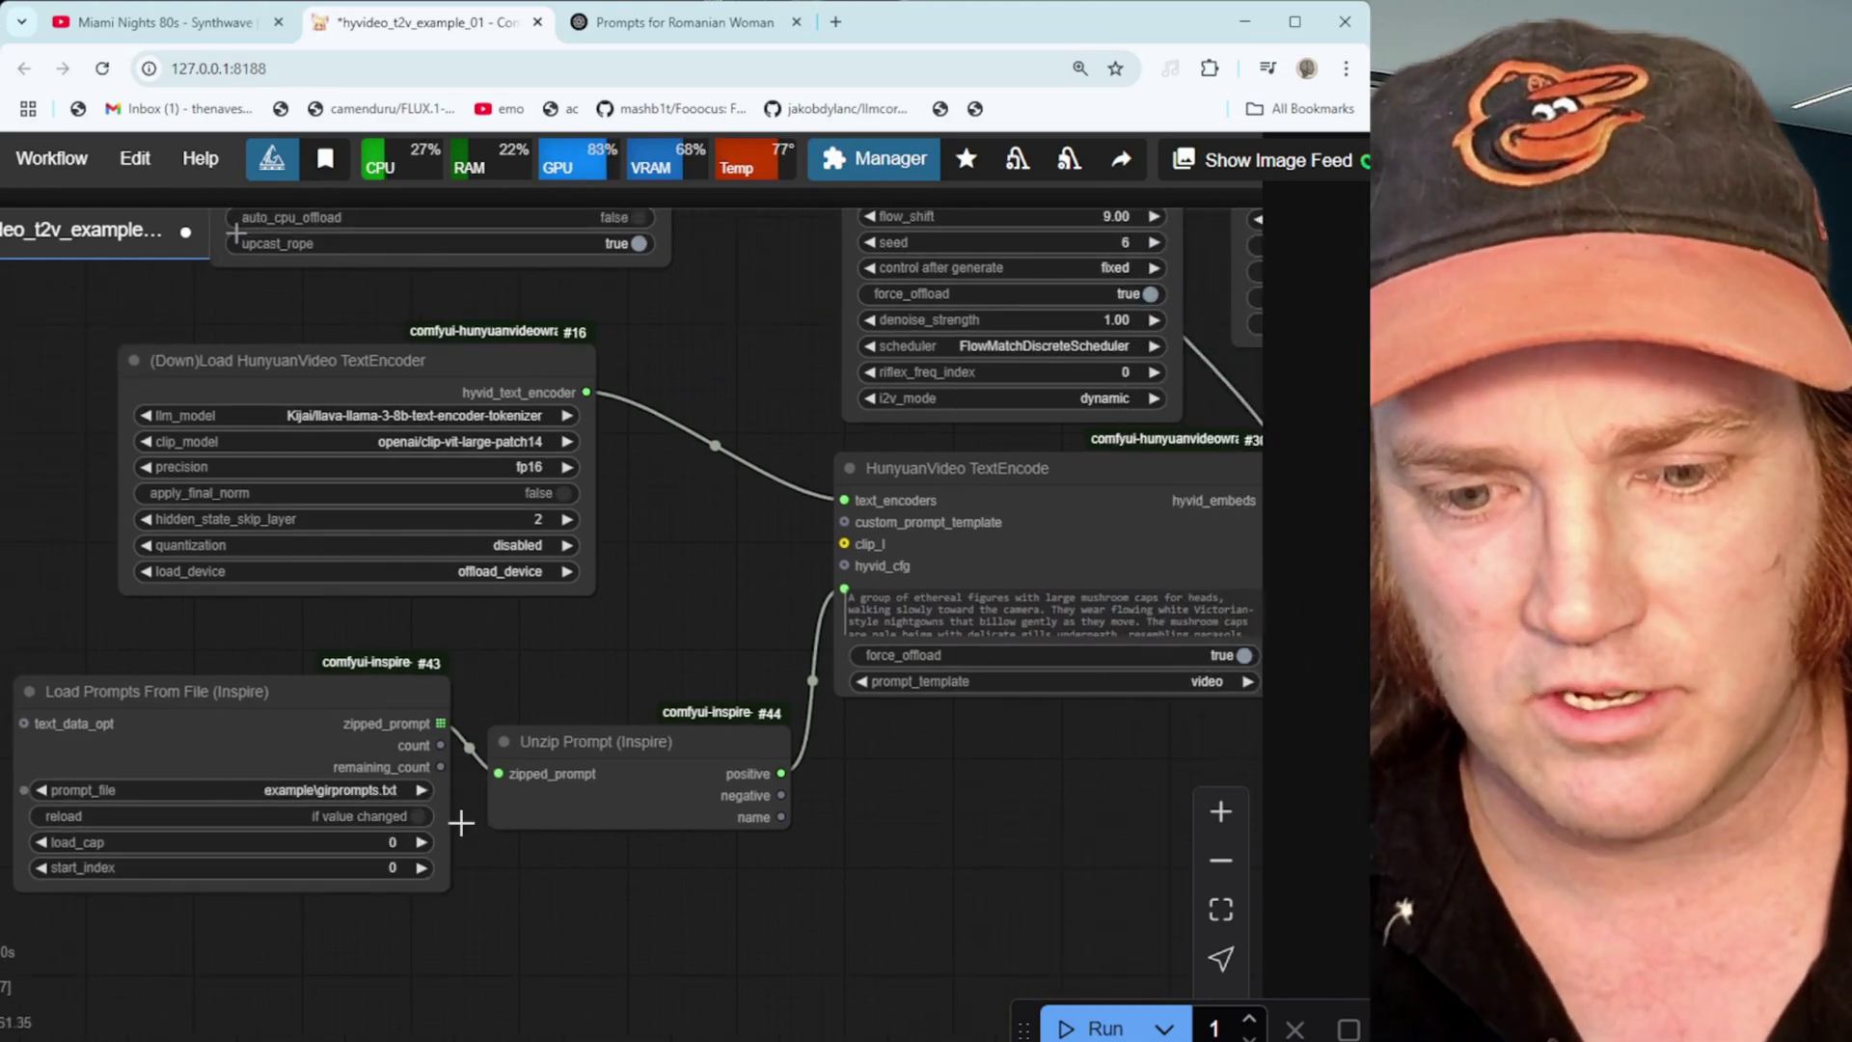
left_click_drag(630, 591, 419, 895)
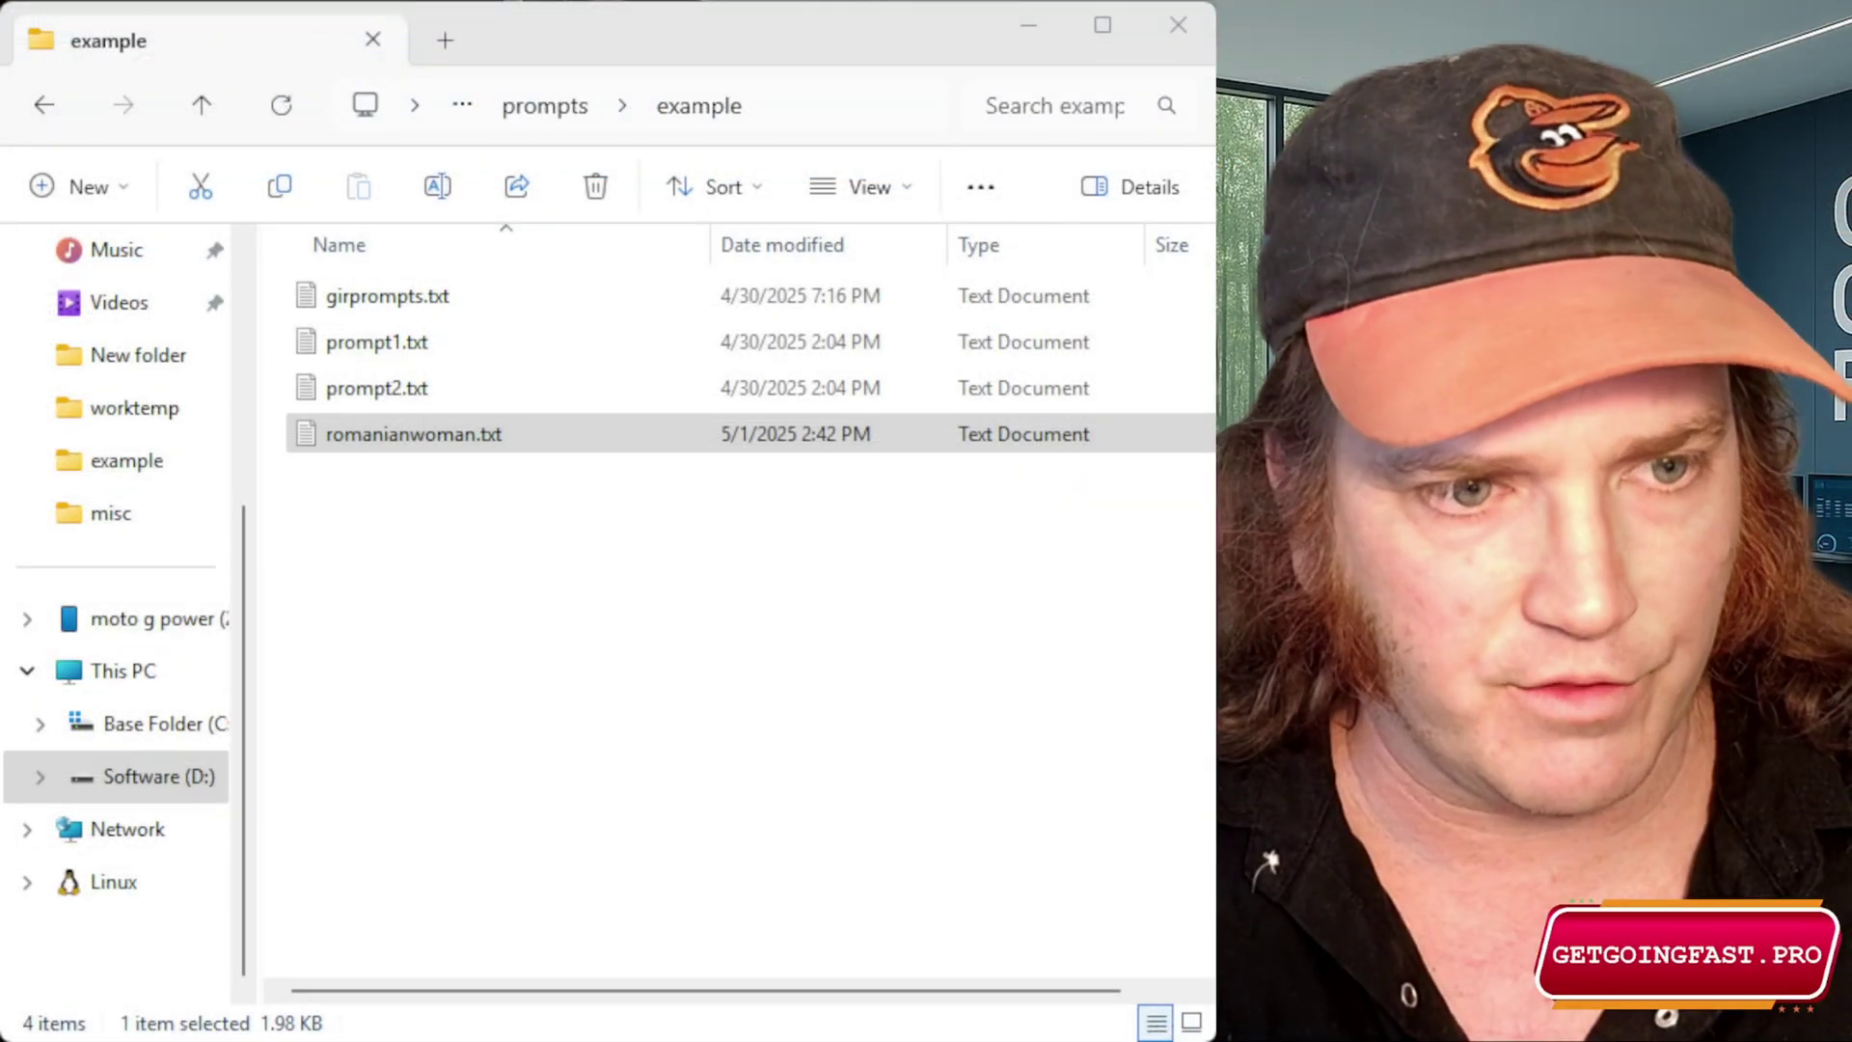
In File Explorer, go up from the prompts example folder to the folder that contains the inner ComfyUI folder
left_click(467, 975)
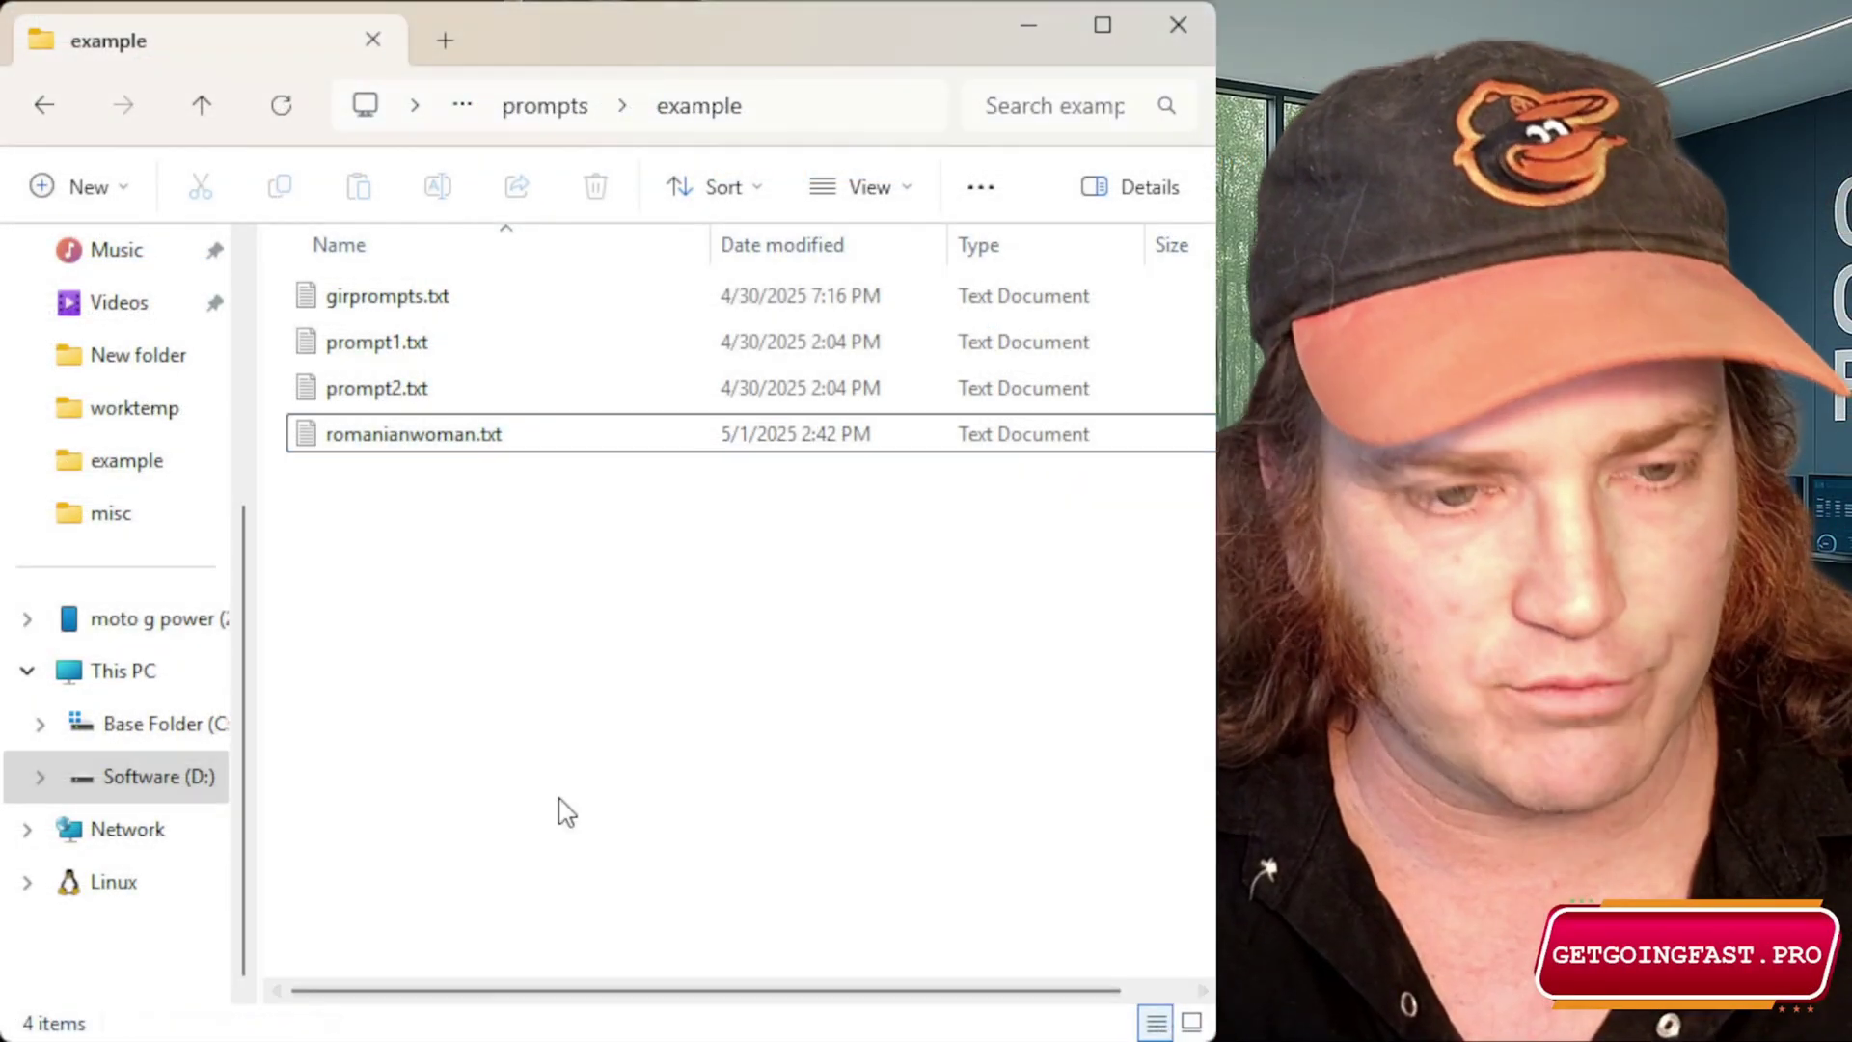
left_click(538, 111)
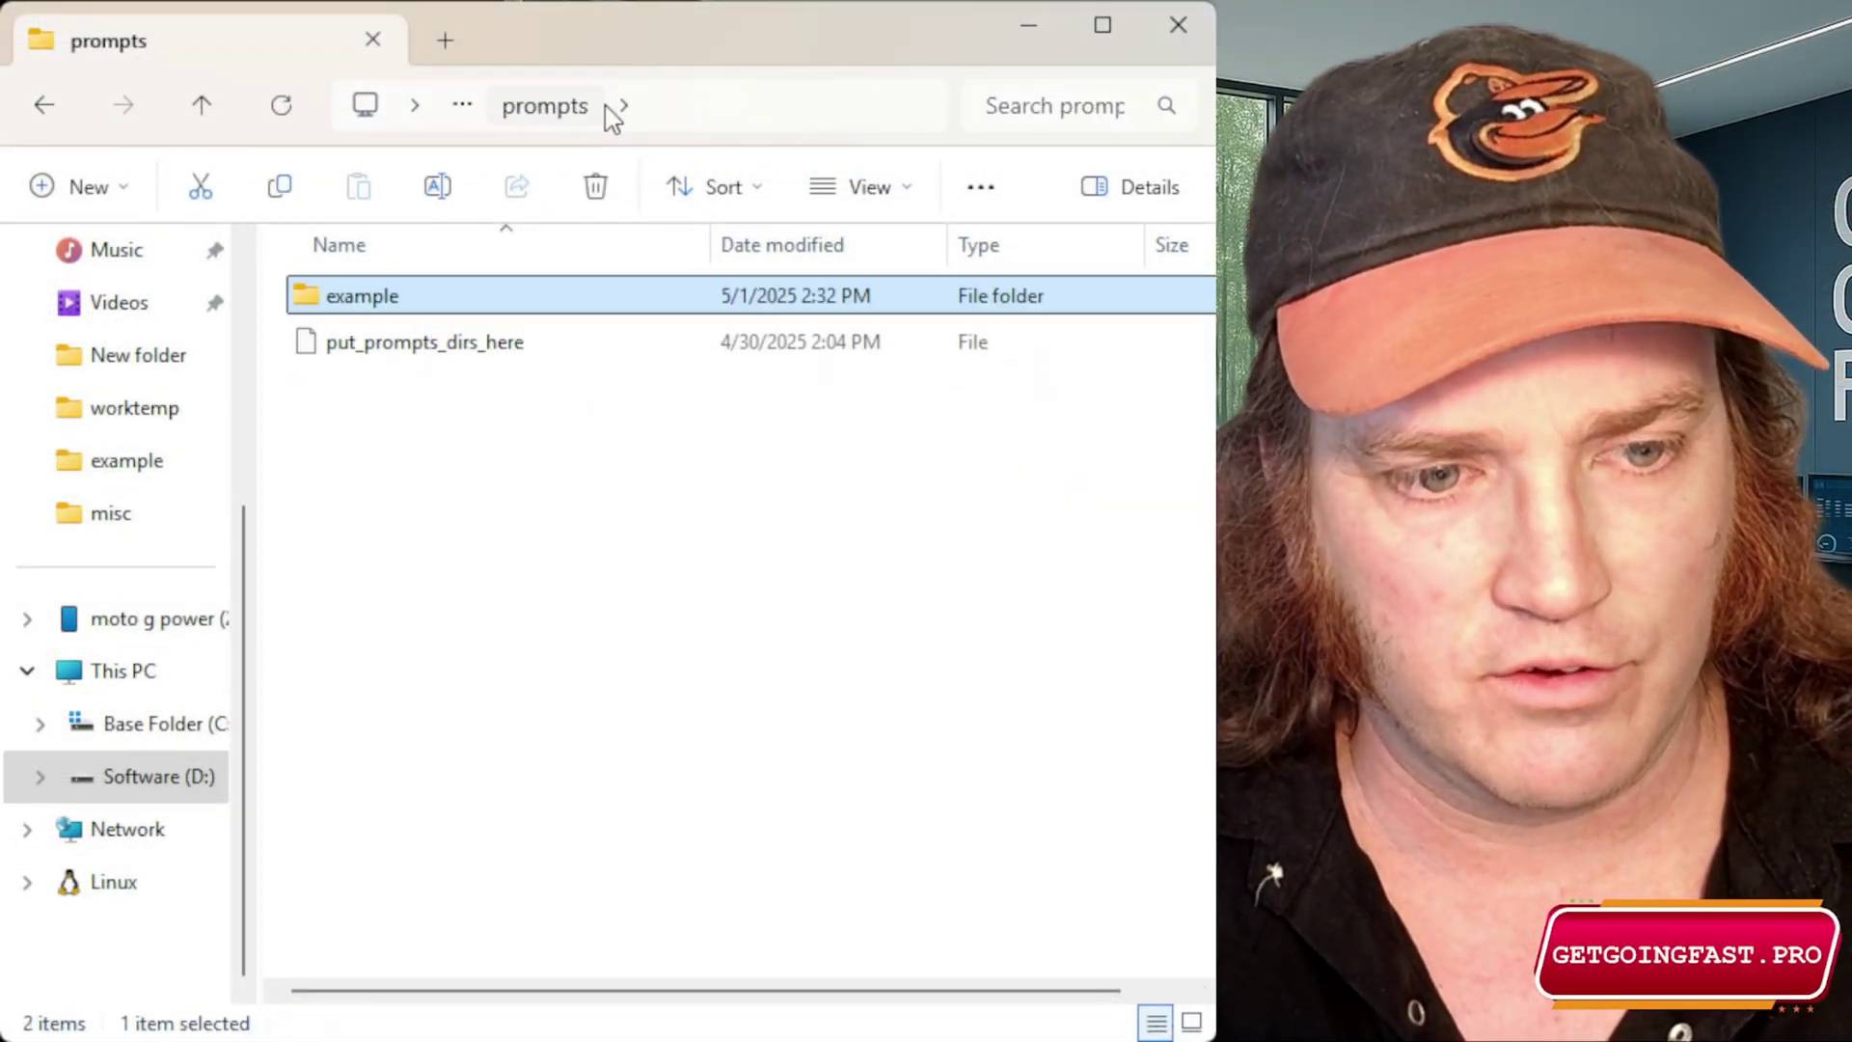
left_click(704, 108)
key("Escape")
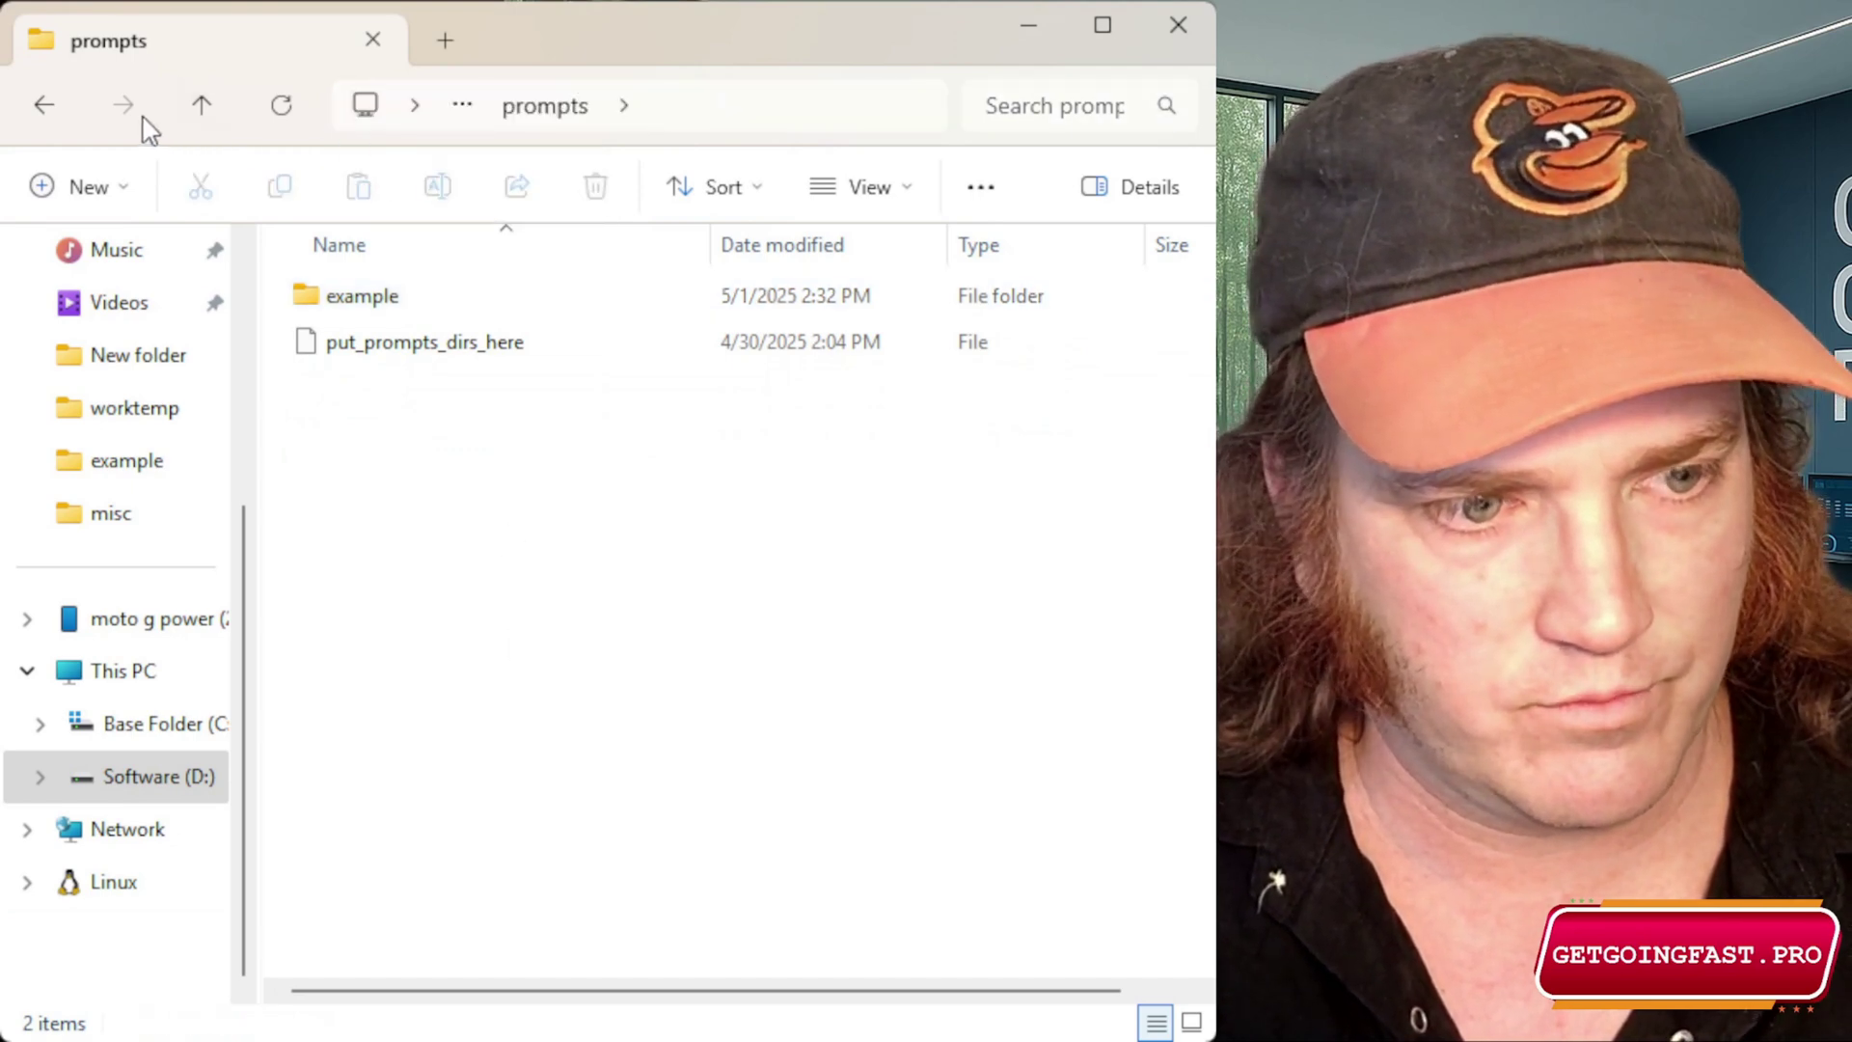
left_click(201, 116)
left_click(201, 108)
left_click(201, 108)
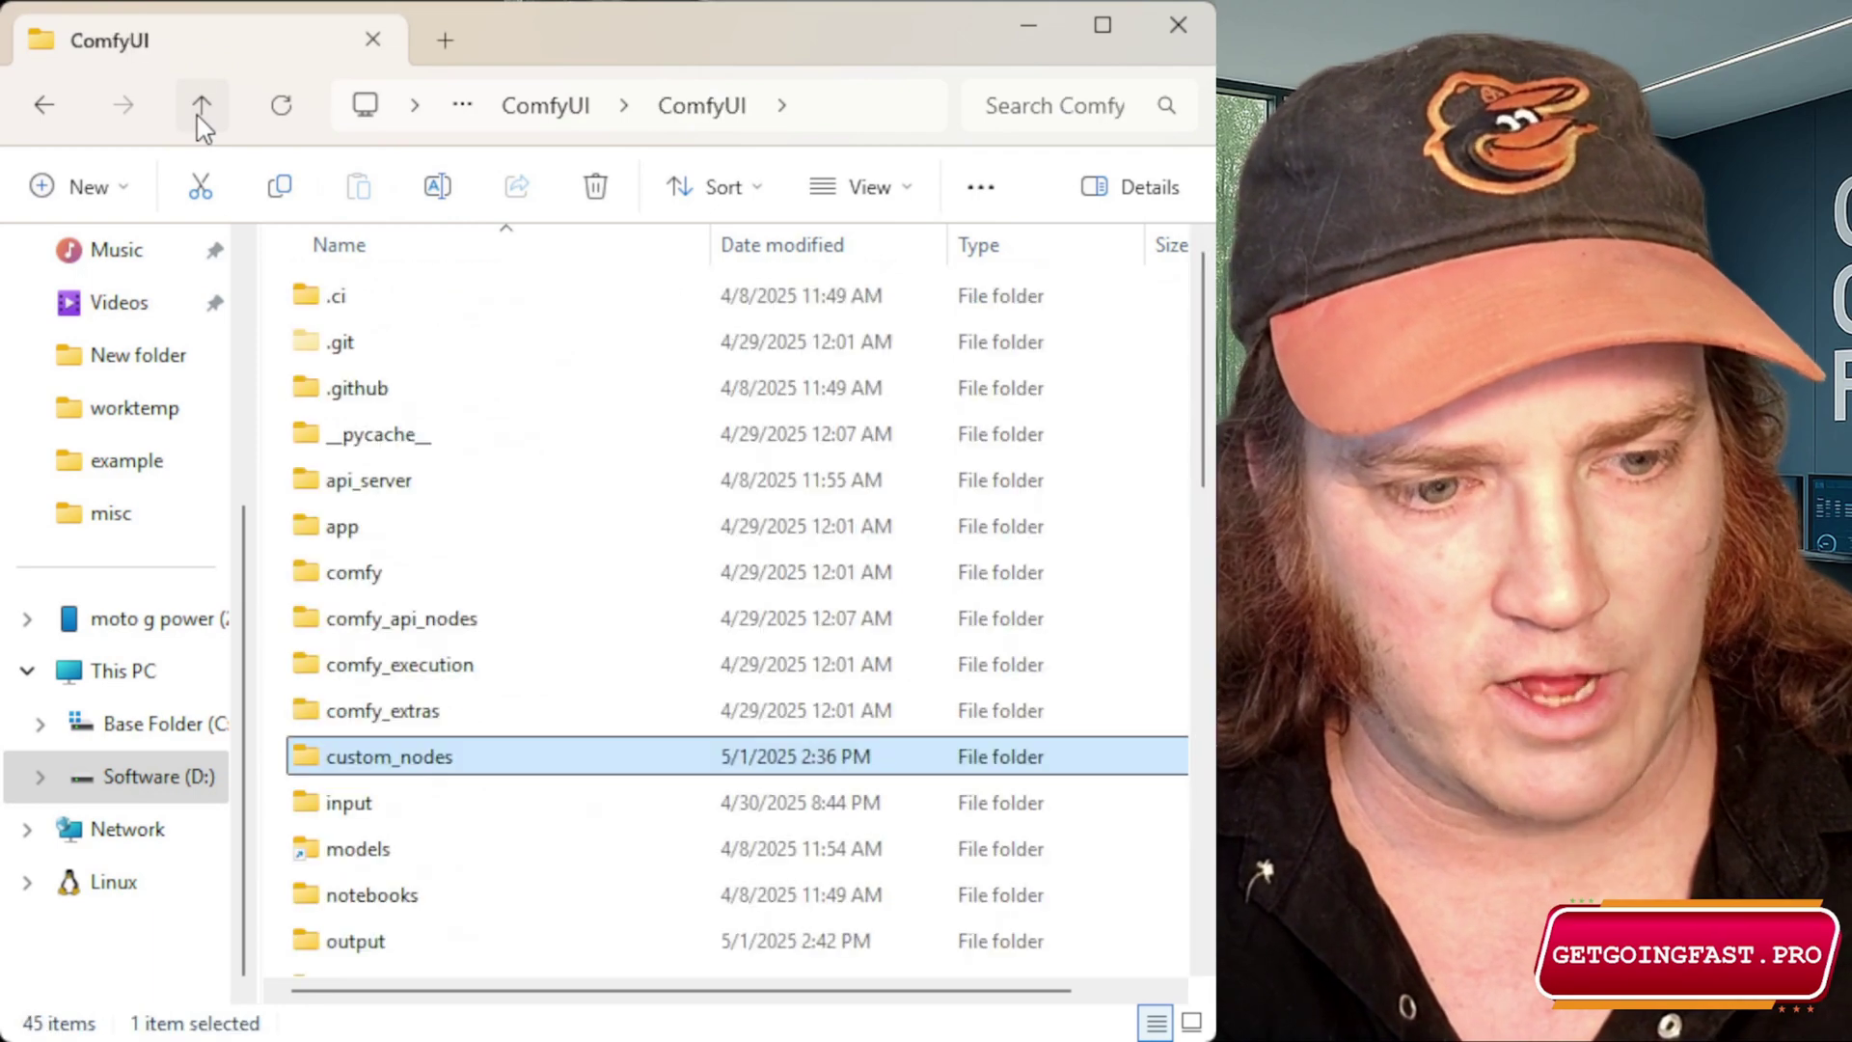
left_click(201, 108)
Browse from the ComfyUI folder through custom_nodes, comfyui-inspire-pack and prompts to the example folder
double_click(409, 301)
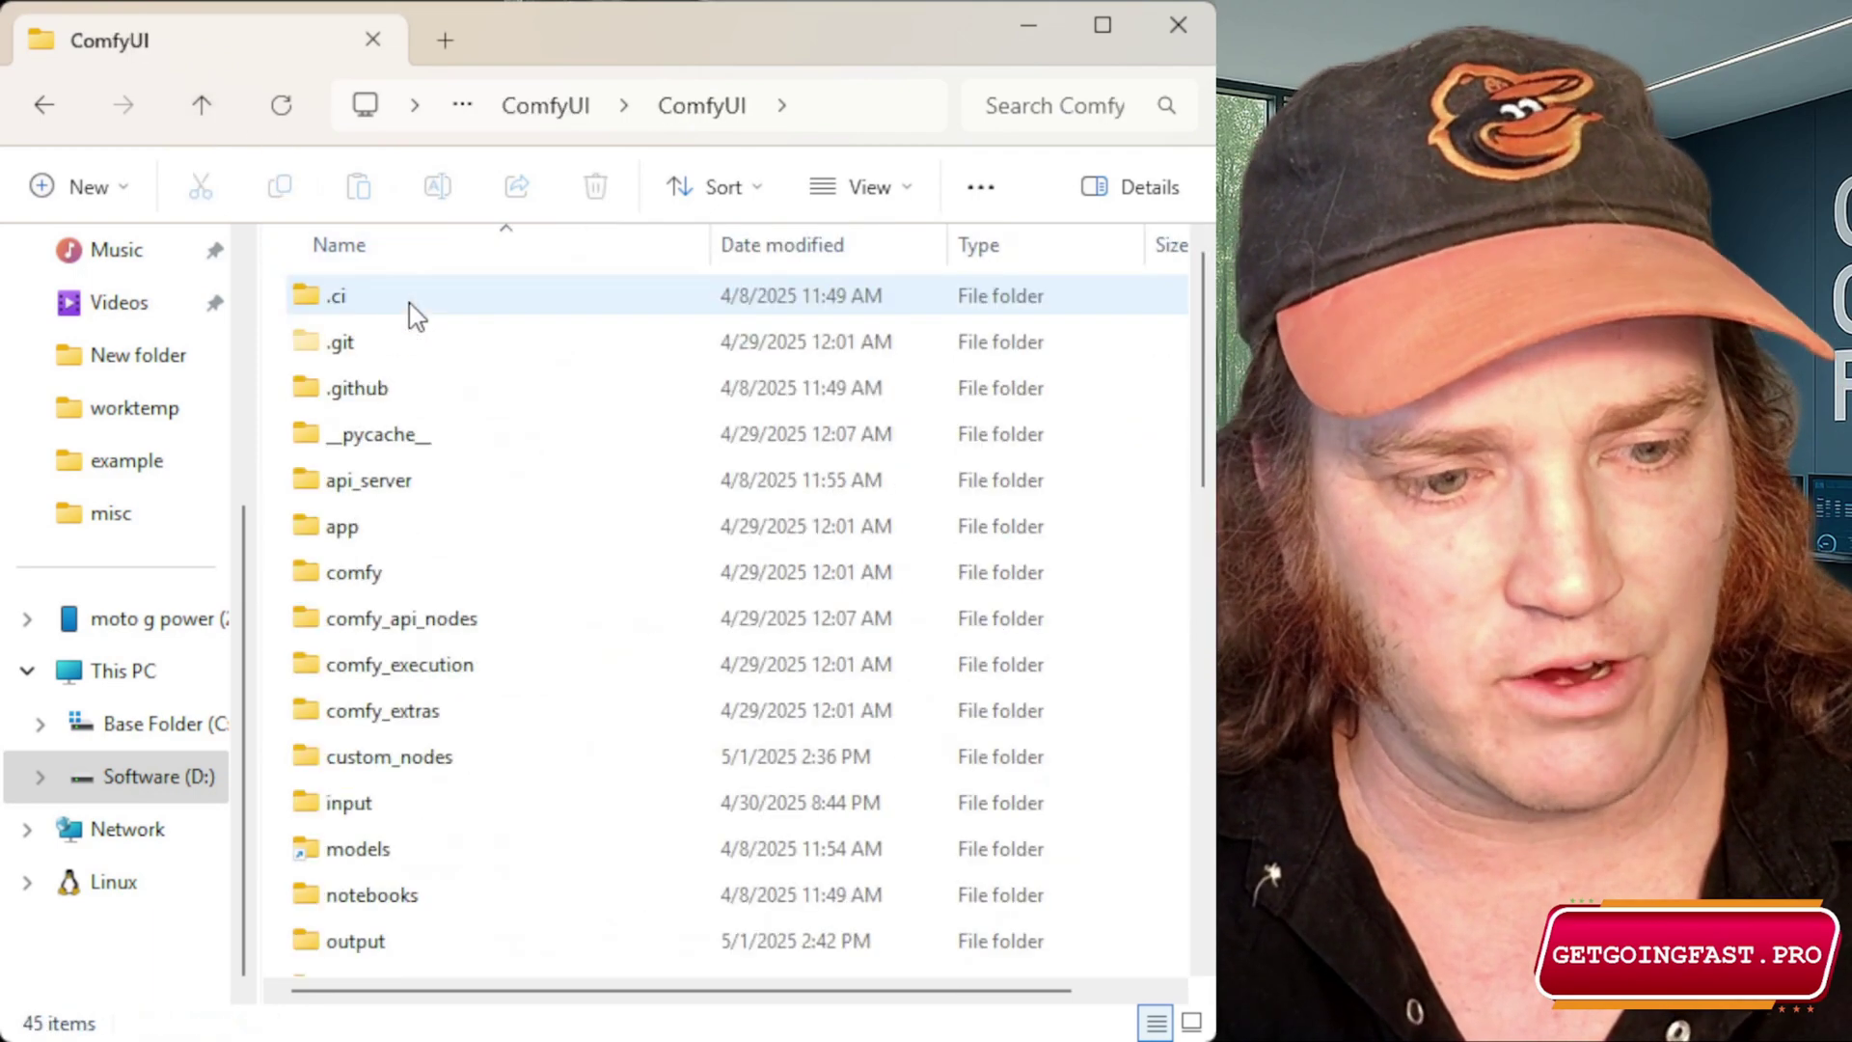
left_click(430, 770)
double_click(430, 771)
scroll(455, 656, "down", 2)
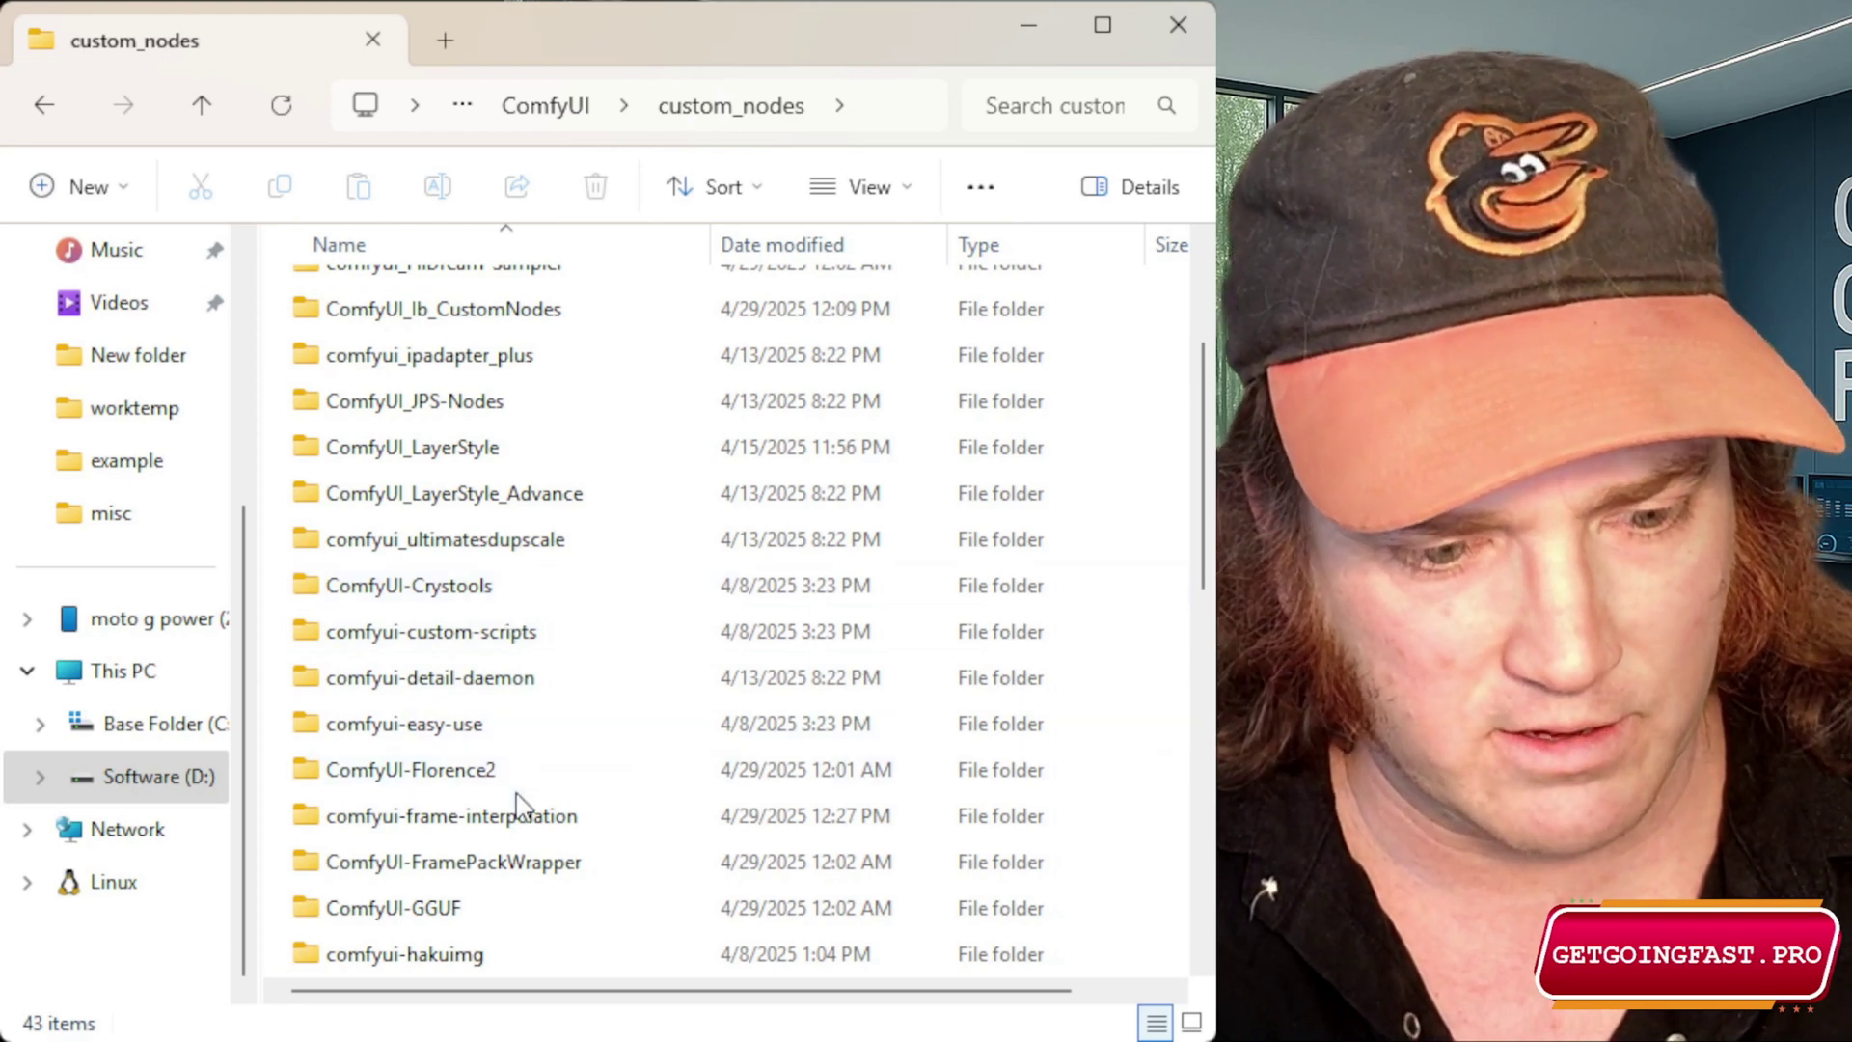
scroll(519, 806, "down", 2)
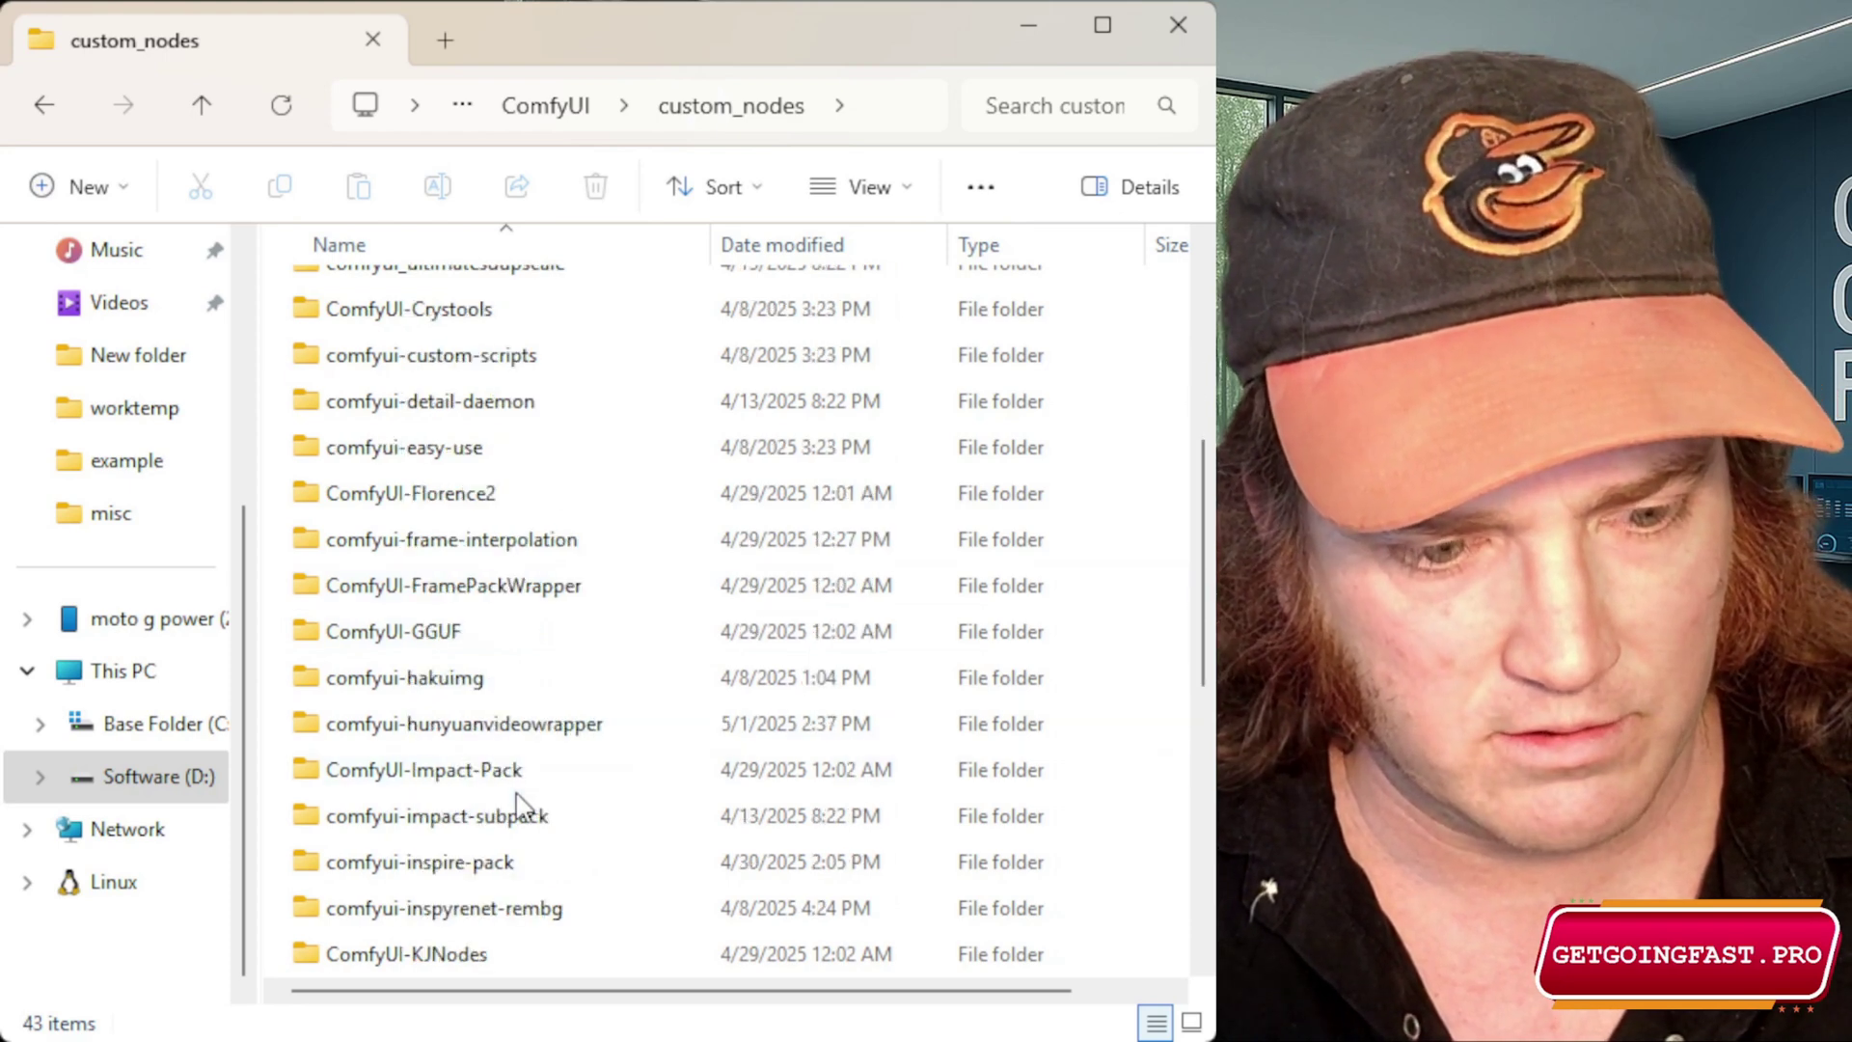
double_click(526, 873)
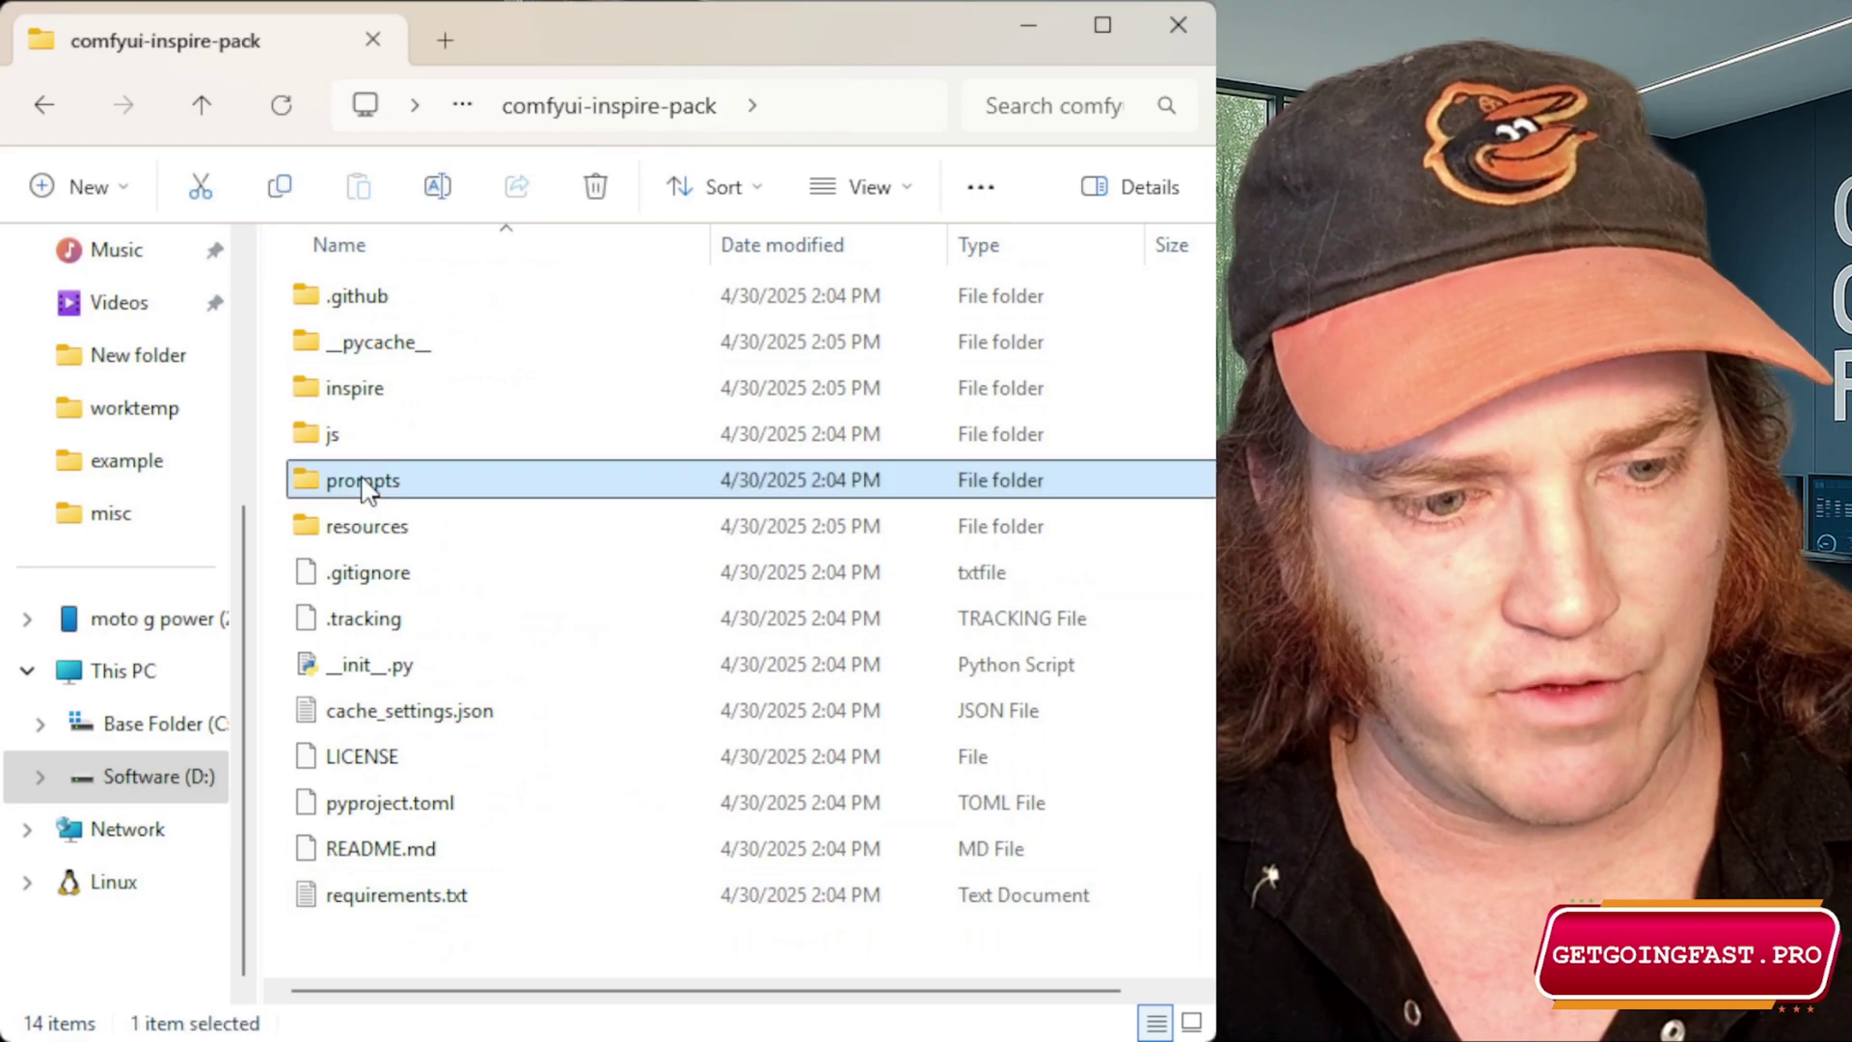
double_click(364, 481)
double_click(363, 296)
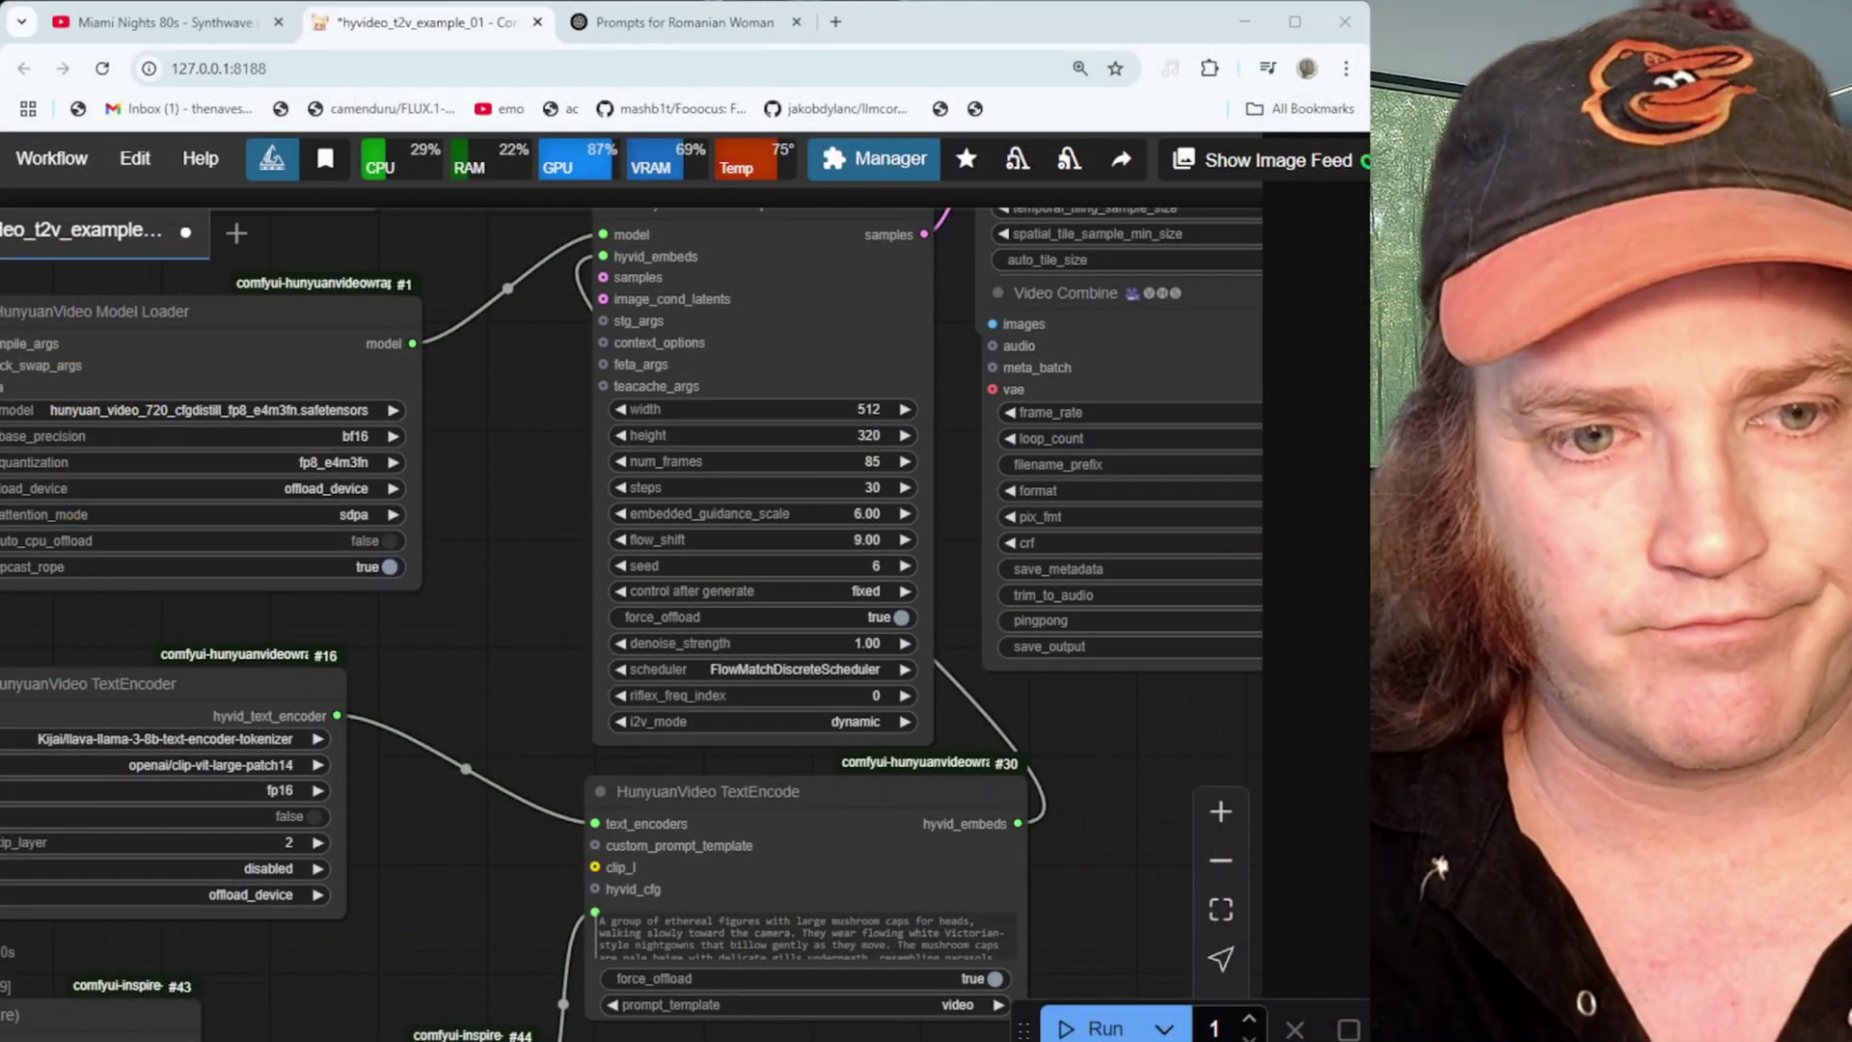
scroll(199, 651, "down", 8)
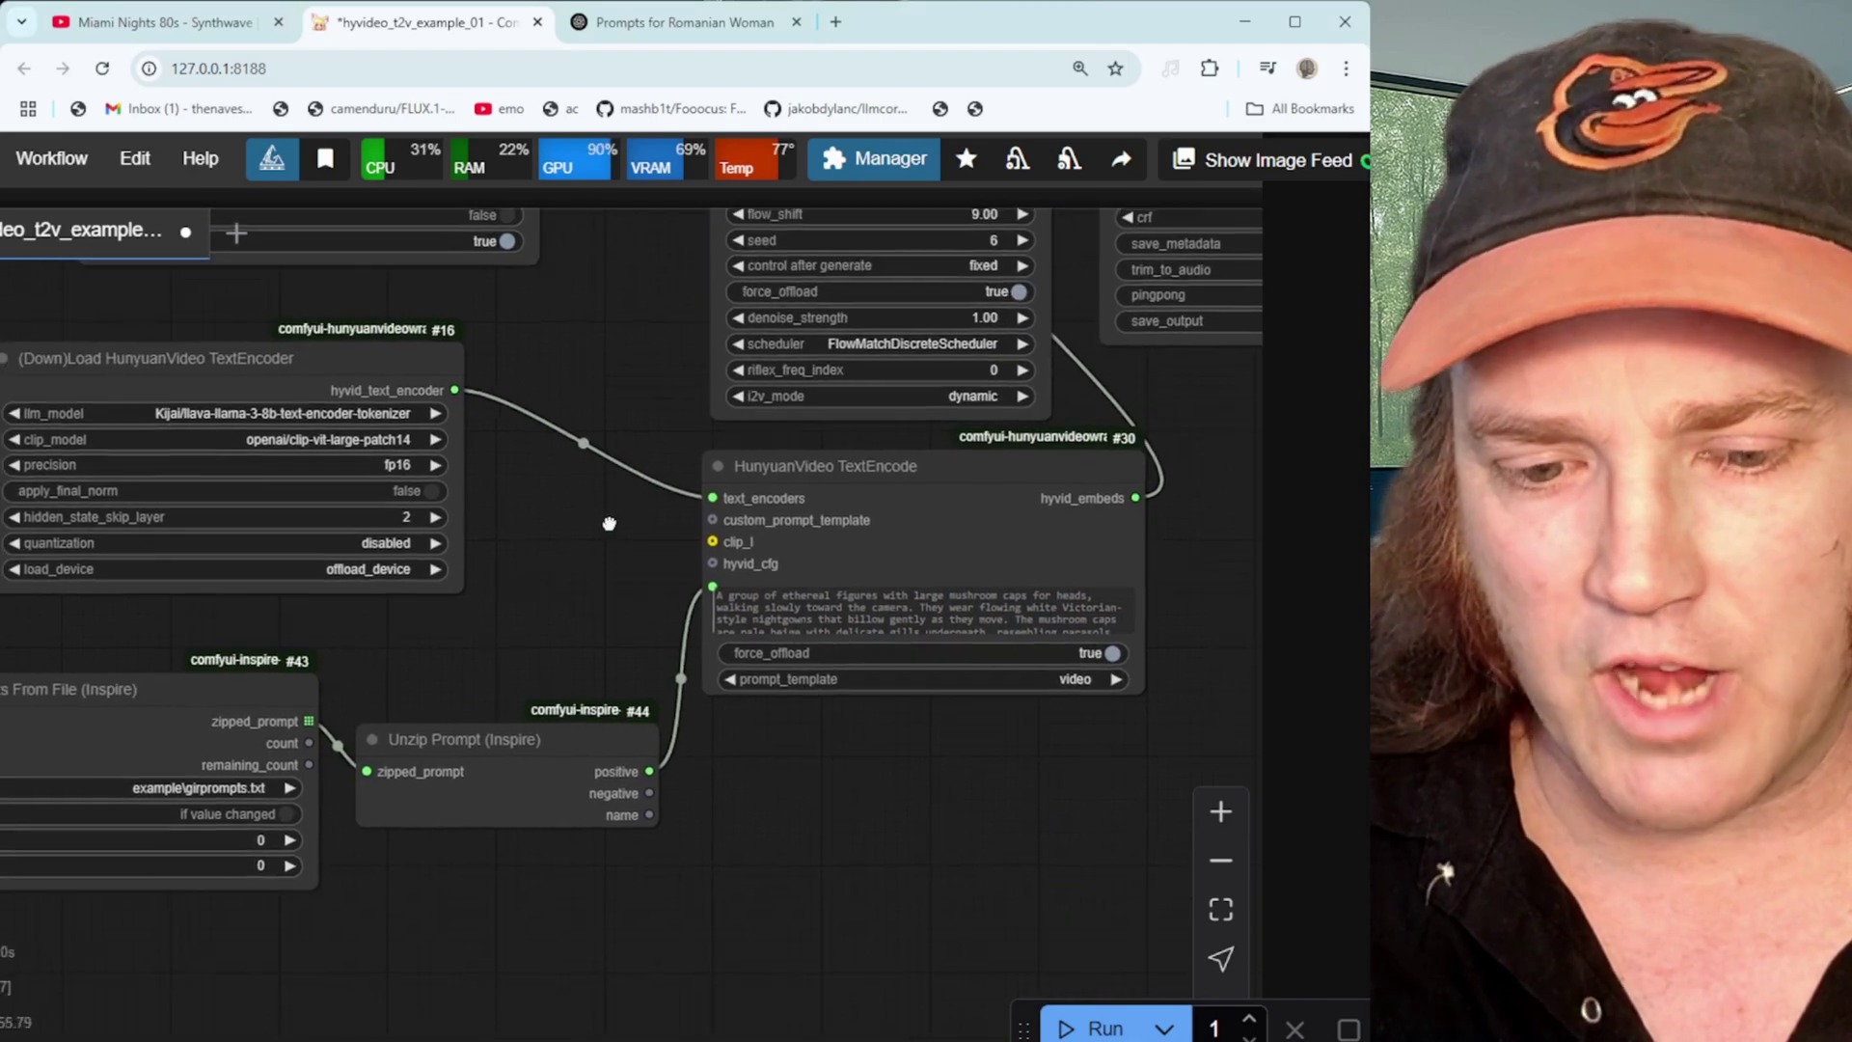